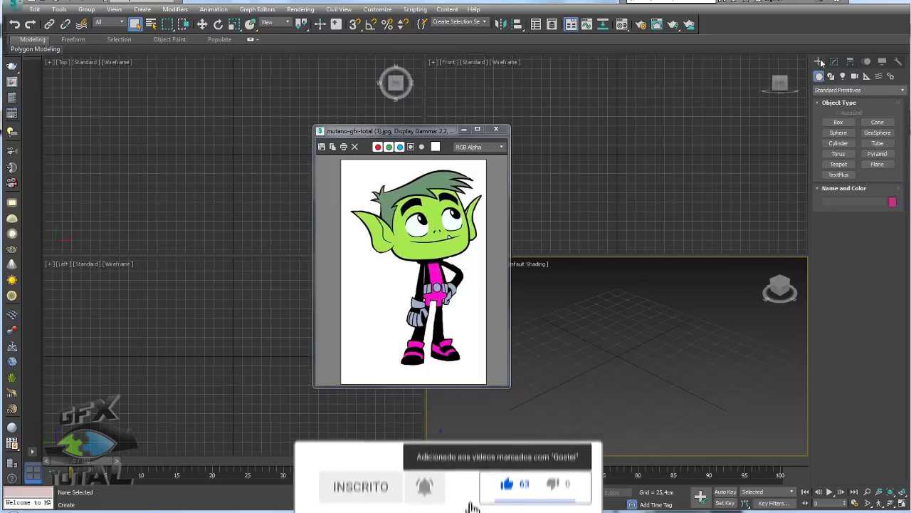
- Bring up the viewer's Word letter asking how to model Mutano from Jovens Titãs
left_click(442, 506)
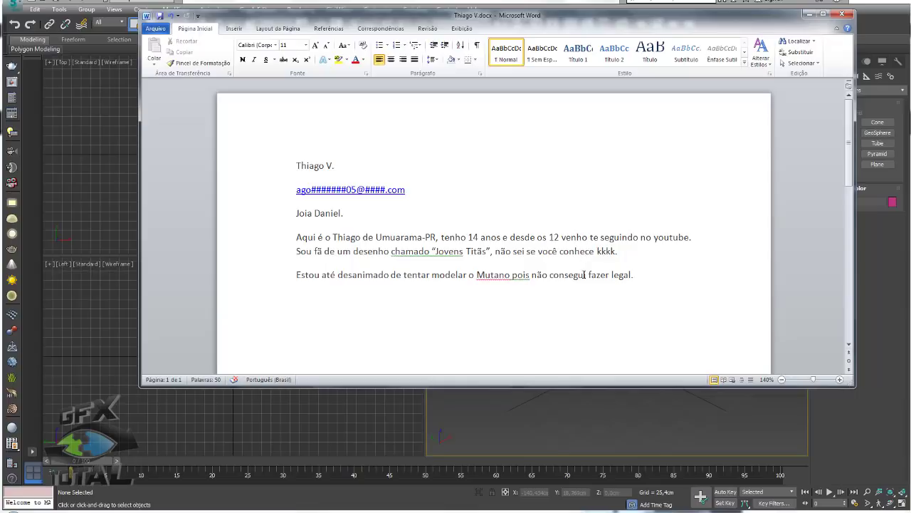
- Open the Referências folder from the letter and view front.jpg in Photo Viewer
mouse_move(479, 274)
left_mouse_down()
mouse_move(511, 275)
mouse_move(474, 276)
left_mouse_up()
left_click(517, 276)
left_click(51, 508)
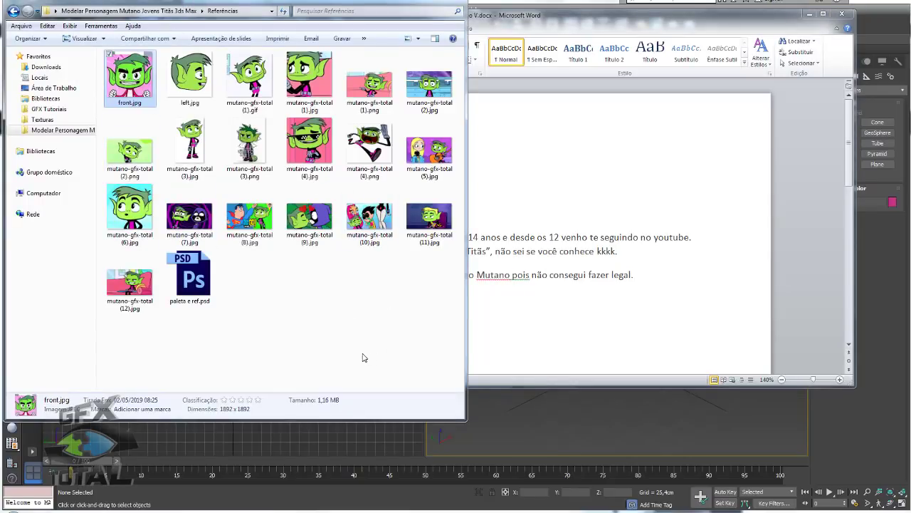
double_click(139, 84)
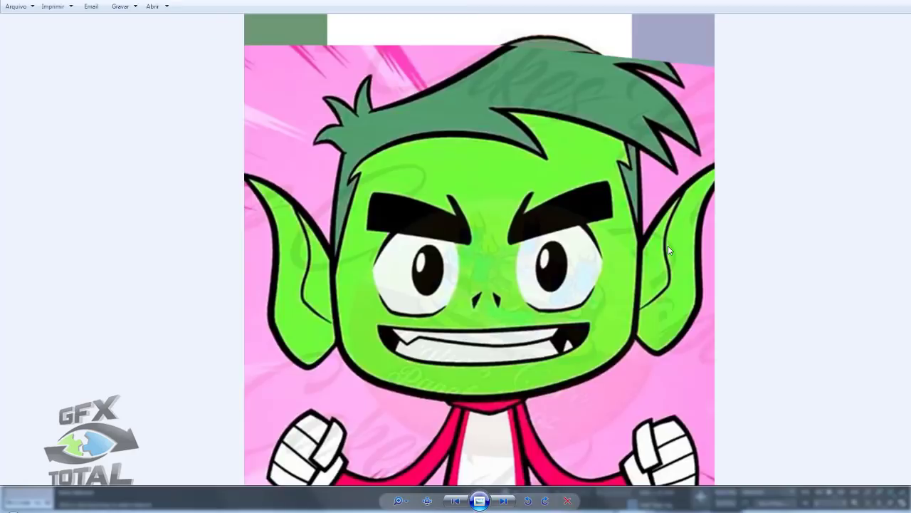
- Browse forward and back through the Beast Boy reference images in Photo Viewer
key("Right")
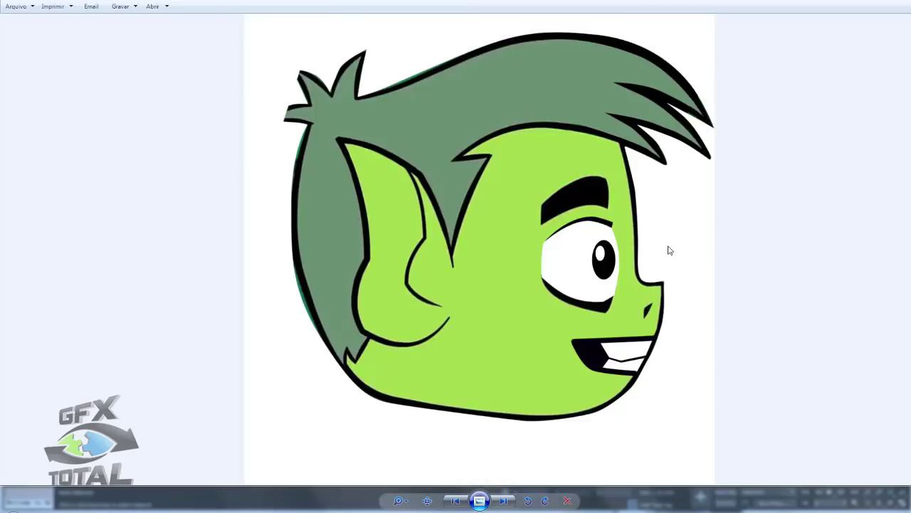
key("Right")
key("Right")
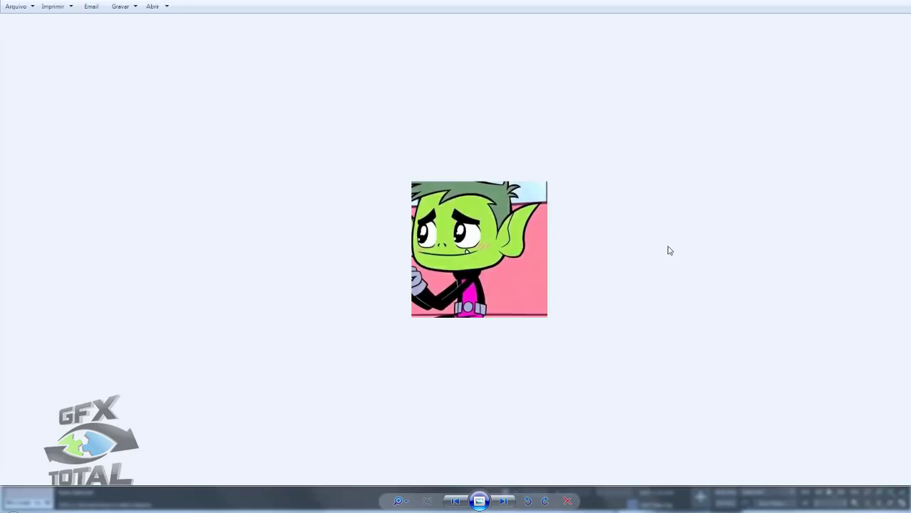
key("Right")
key("Right")
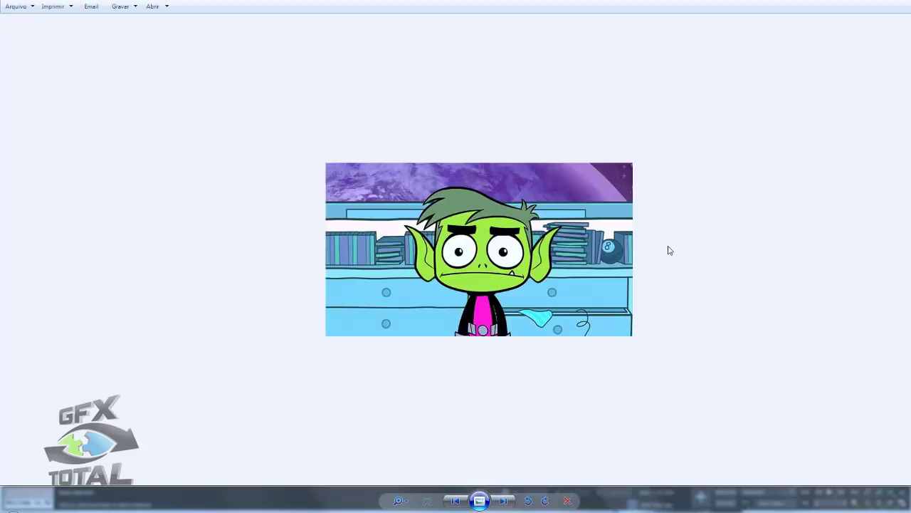
key("Right")
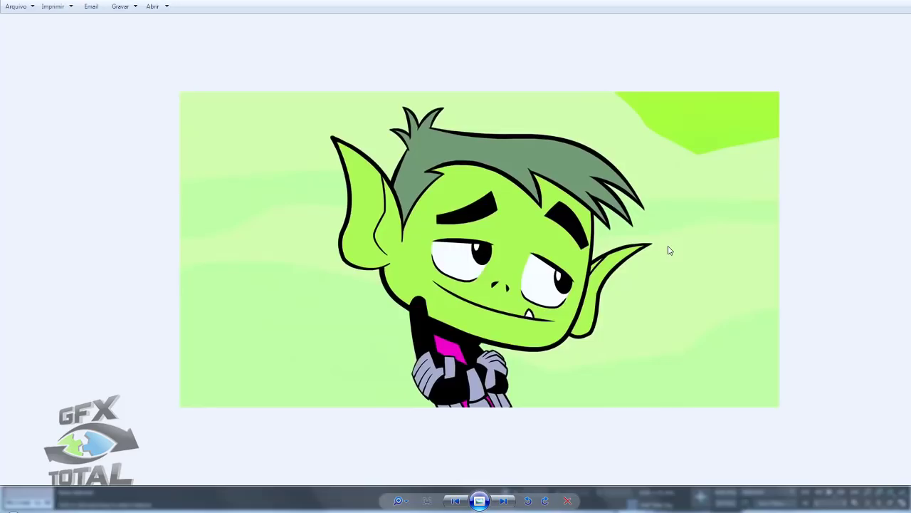
key("Right")
key("Right")
key("Right")
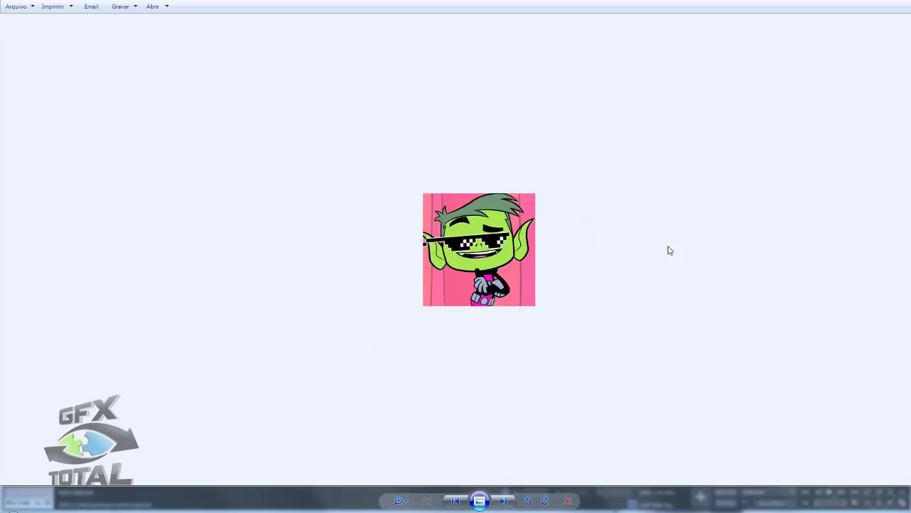
key("Right")
key("Right")
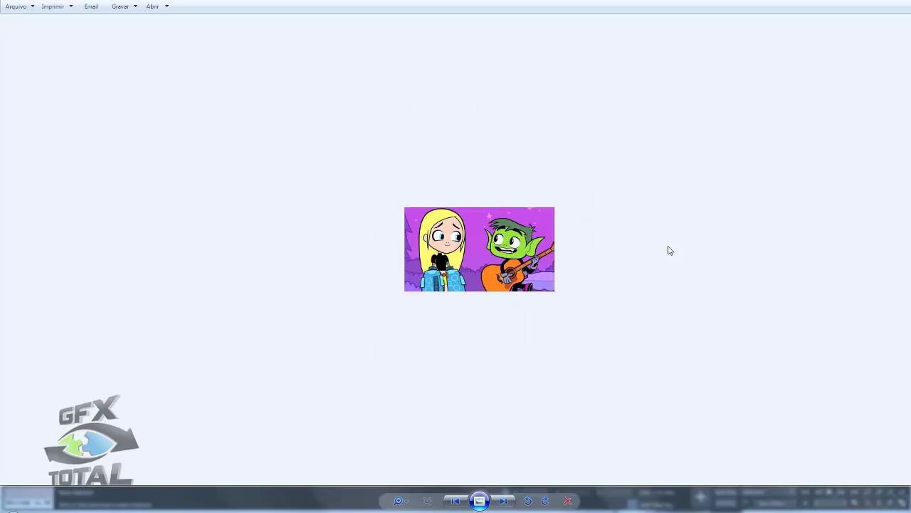
key("Right")
key("Right")
key("Right")
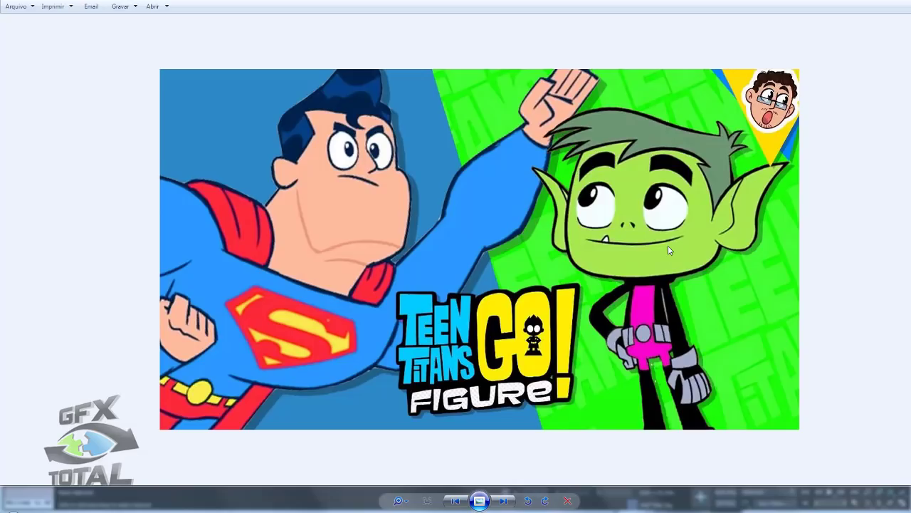
key("Left")
key("Left")
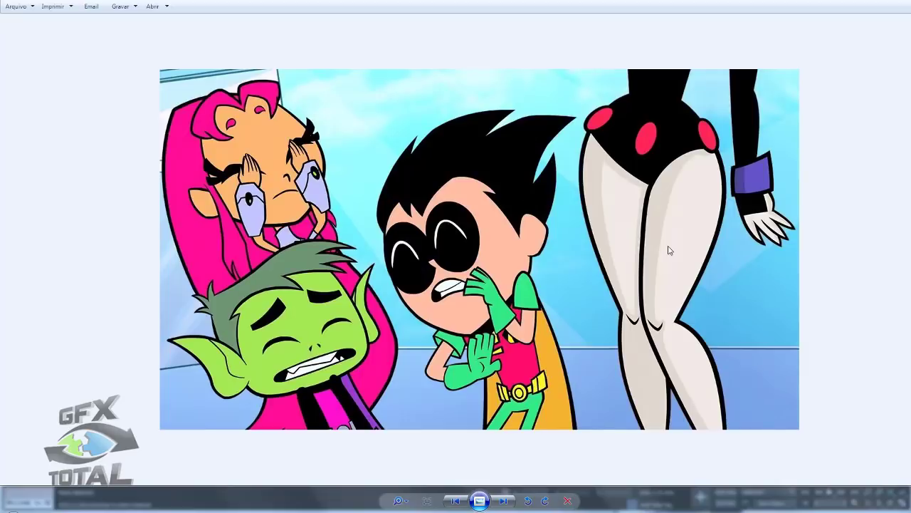
key("Left")
key("Left")
key("Left")
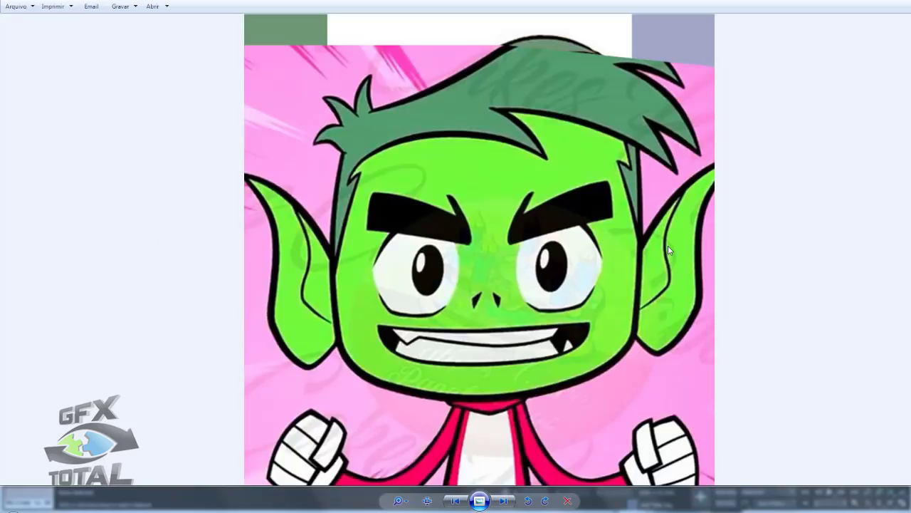
key("Left")
key("Left")
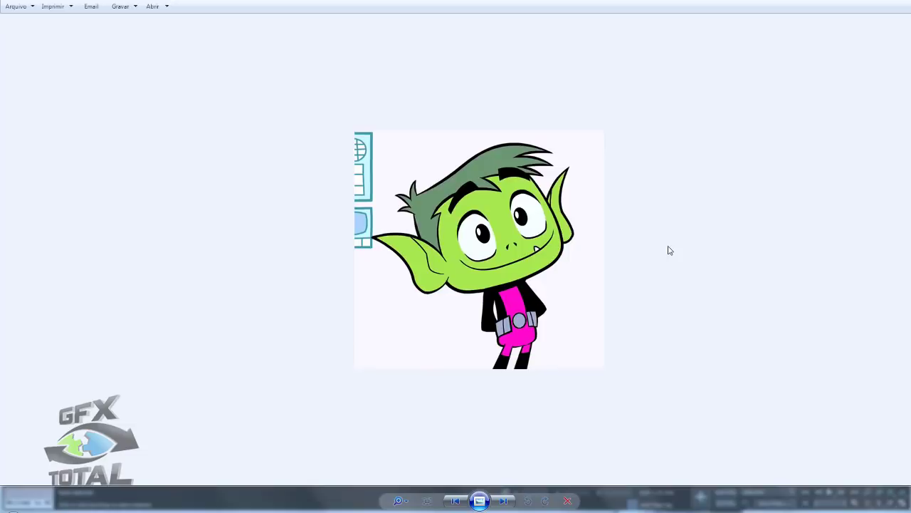
key("Left")
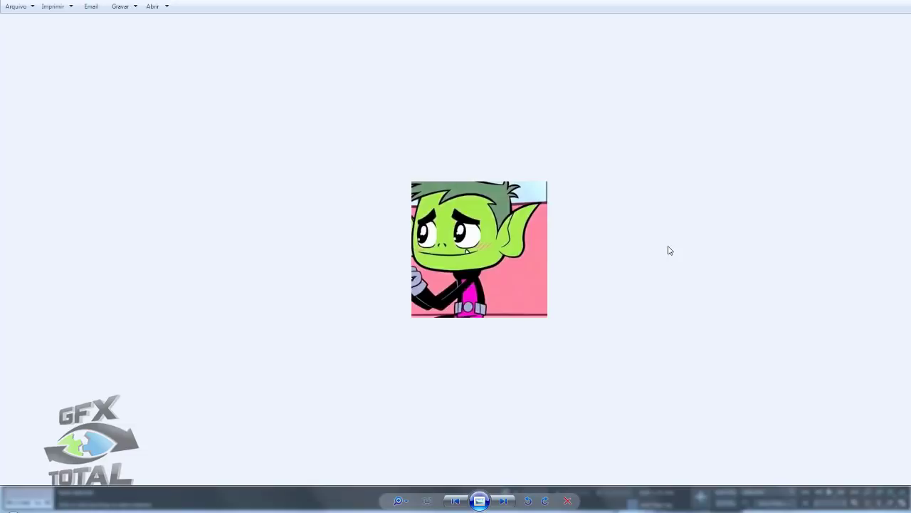
key("Left")
key("Left")
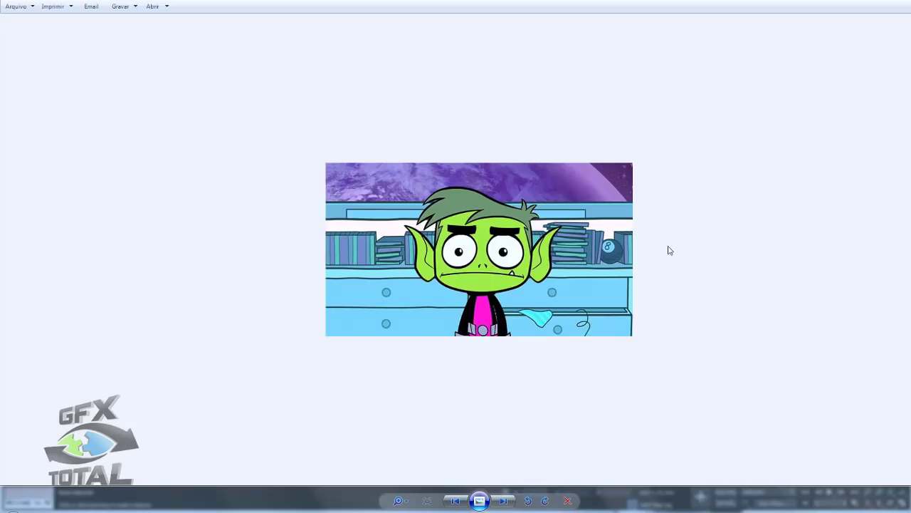
key("Left")
key("Left")
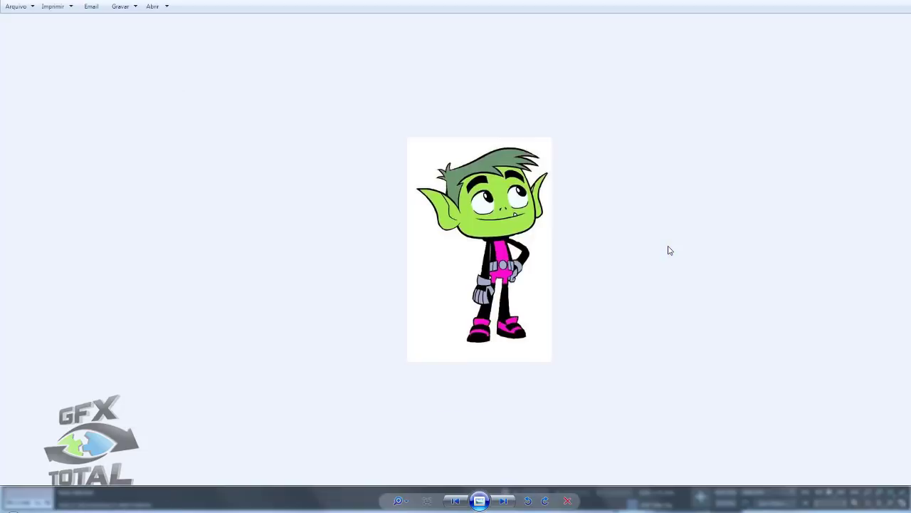
key("Left")
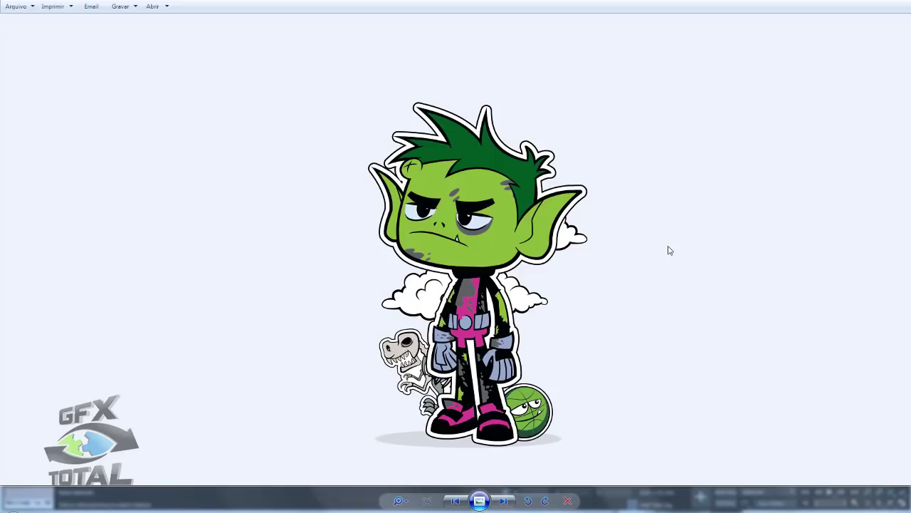
key("Left")
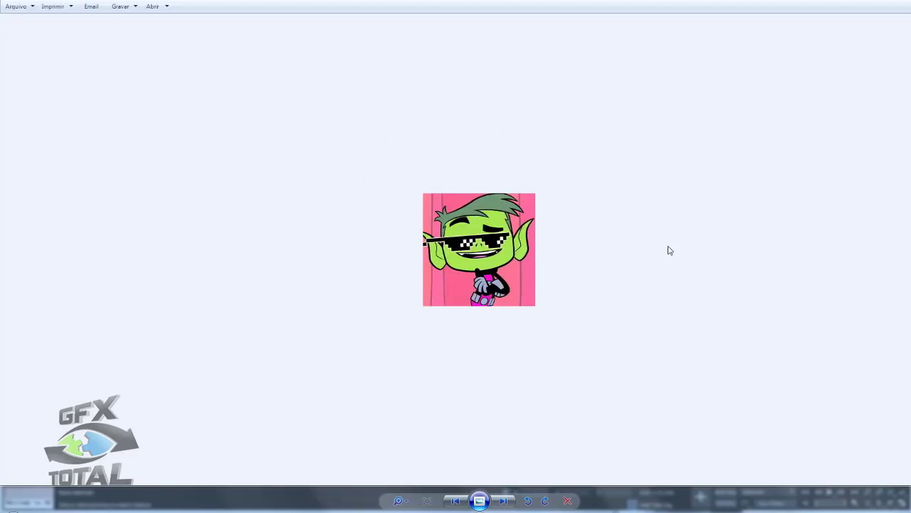
key("Left")
key("Left")
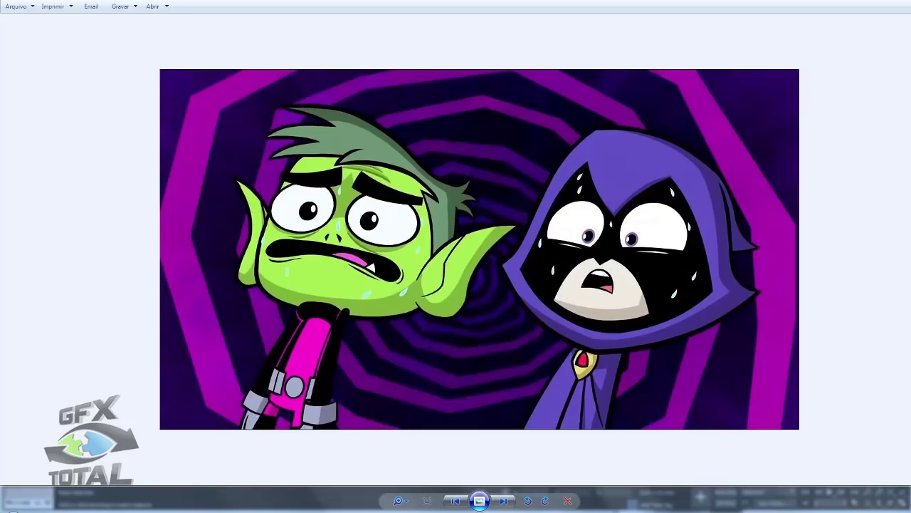
- Close Photo Viewer, minimize the Word letter, and reposition the mutano-gfx-total (3).jpg window
key("alt+F4")
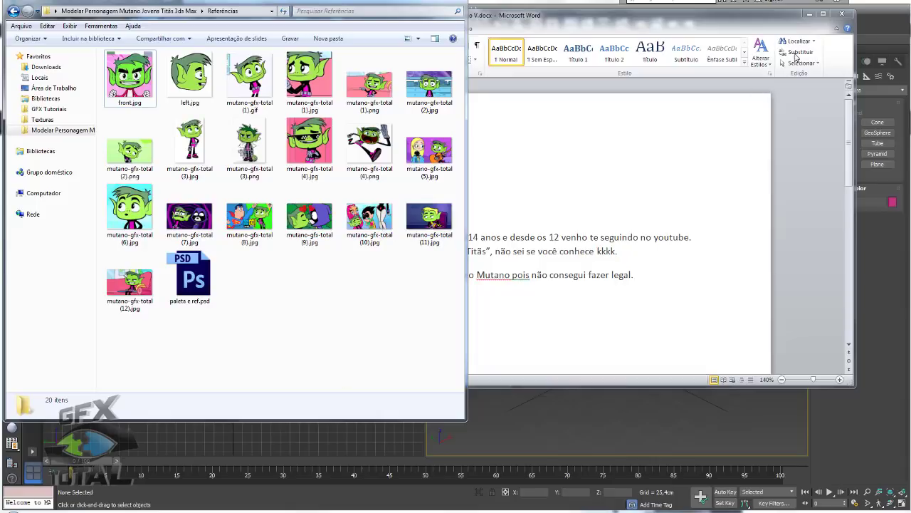
left_click(809, 14)
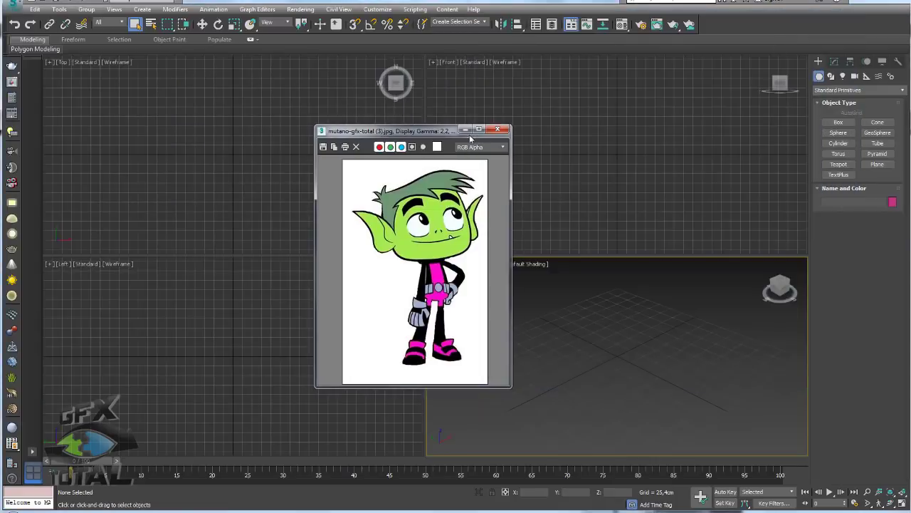
left_click_drag(471, 132, 667, 108)
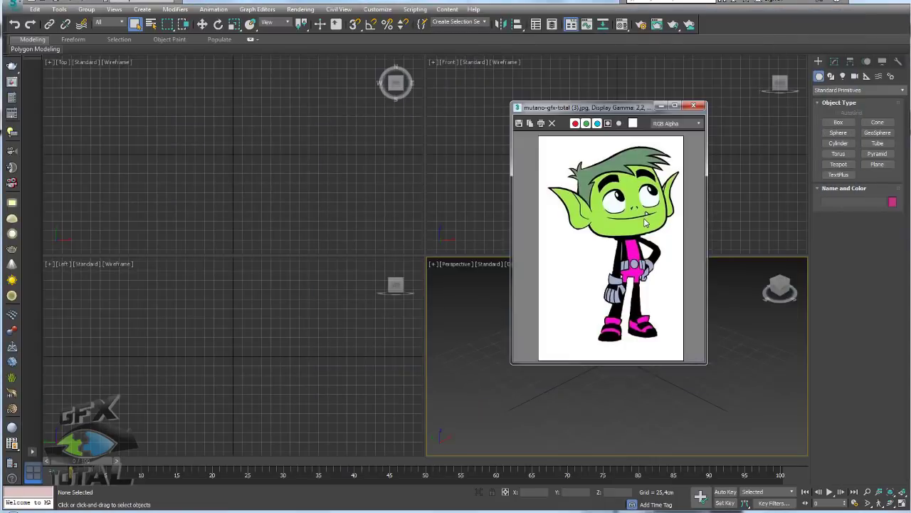
- Outline the character's head and body on the reference image, then clear the annotations
mouse_move(670, 151)
left_mouse_down()
mouse_move(559, 193)
mouse_move(657, 254)
mouse_move(680, 229)
left_mouse_up()
mouse_move(669, 150)
left_mouse_down()
mouse_move(591, 160)
mouse_move(584, 197)
left_mouse_up()
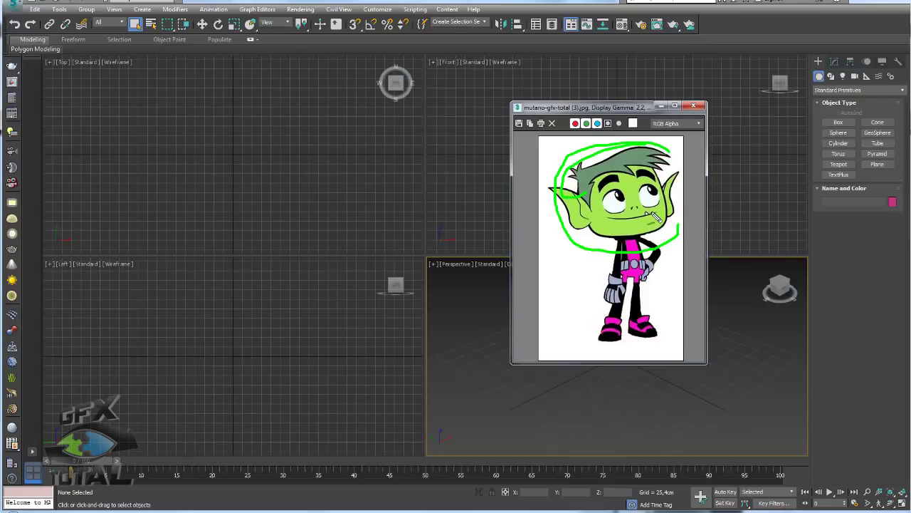
key("Escape")
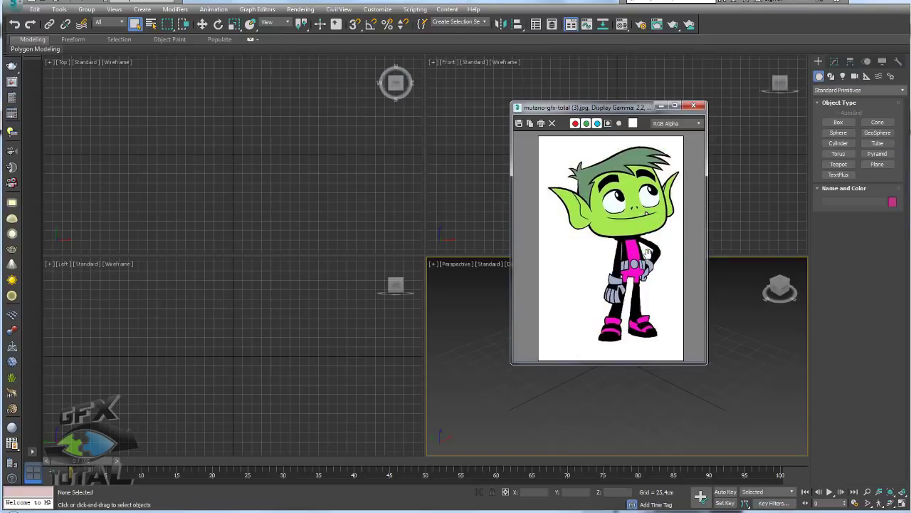
mouse_move(663, 254)
left_mouse_down()
mouse_move(593, 314)
mouse_move(665, 258)
mouse_move(620, 255)
mouse_move(628, 279)
mouse_move(651, 274)
left_mouse_up()
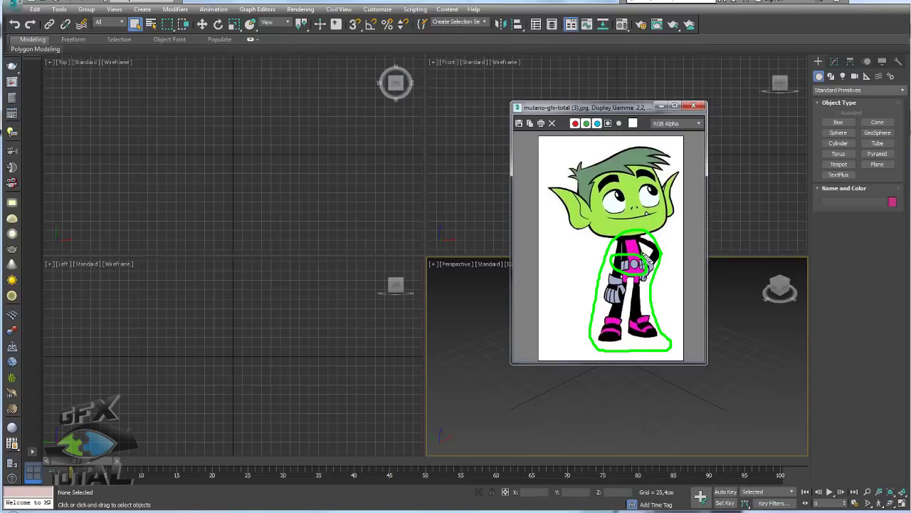
key("Escape")
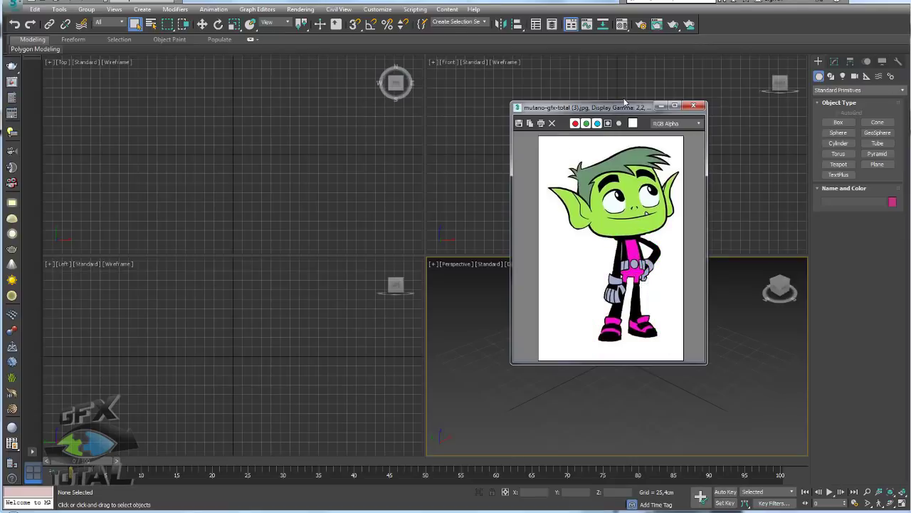
- Move the reference image window to the left side of the screen
left_click_drag(627, 107, 553, 97)
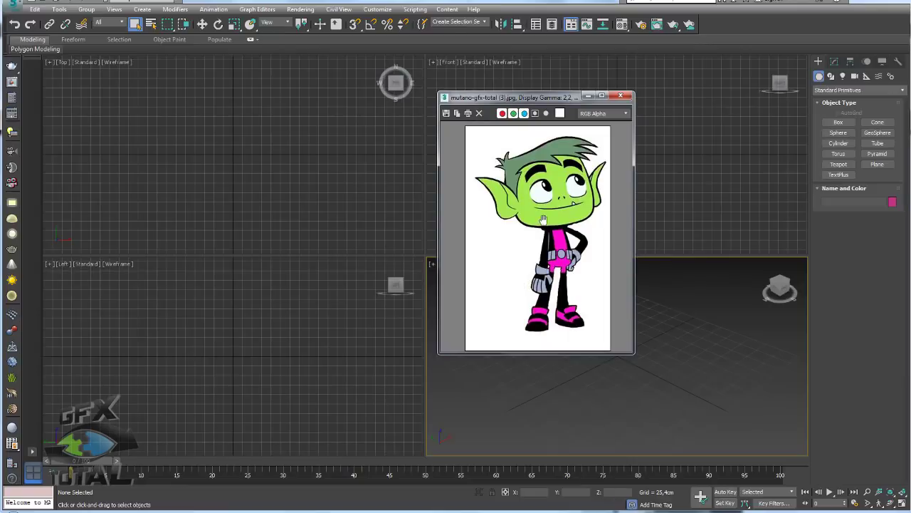
mouse_move(589, 146)
left_mouse_down()
mouse_move(602, 213)
mouse_move(562, 229)
mouse_move(481, 215)
mouse_move(482, 172)
mouse_move(535, 132)
mouse_move(589, 135)
mouse_move(592, 152)
left_mouse_up()
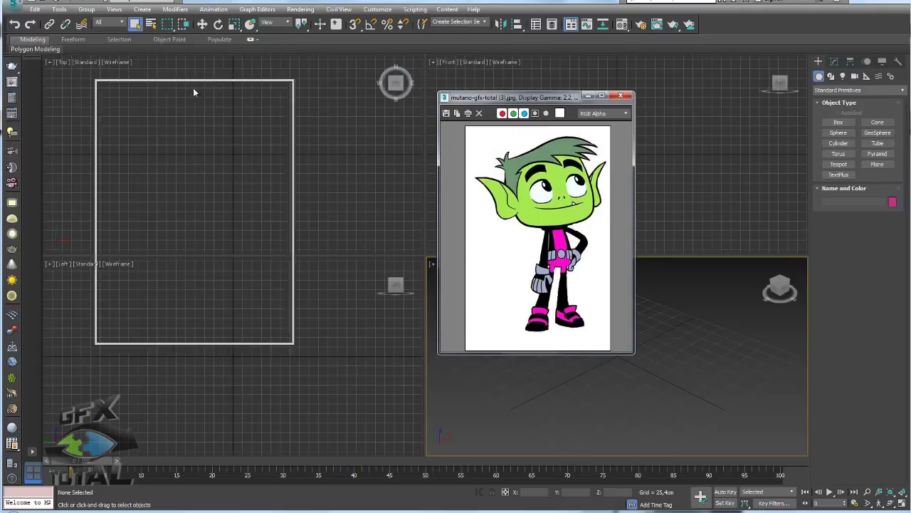
mouse_move(552, 102)
left_mouse_down()
mouse_move(141, 102)
mouse_move(182, 114)
left_mouse_up()
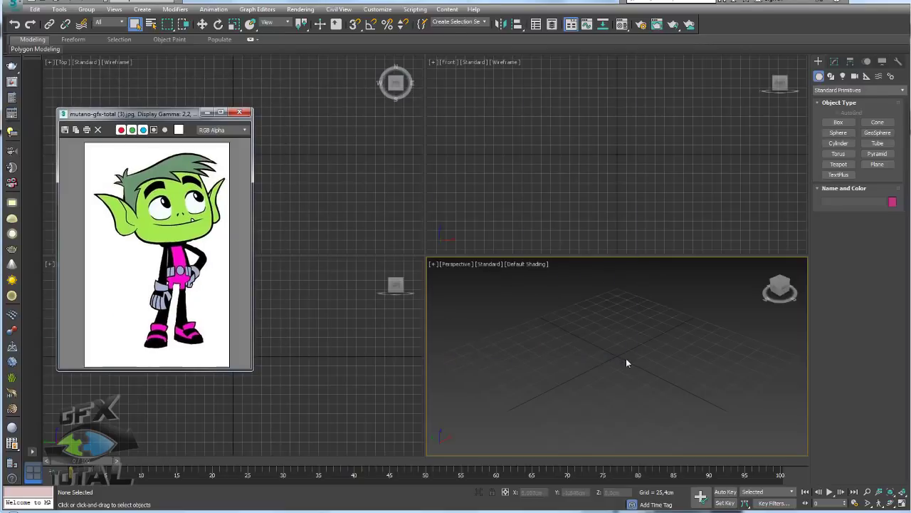
- Create a square plane in the Front view with 1 length and 1 width segment
left_click(633, 170)
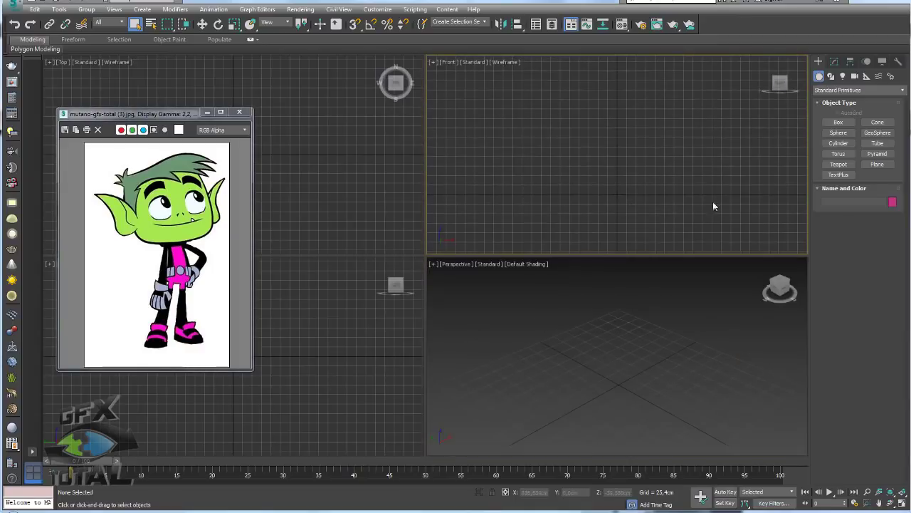
left_click(877, 165)
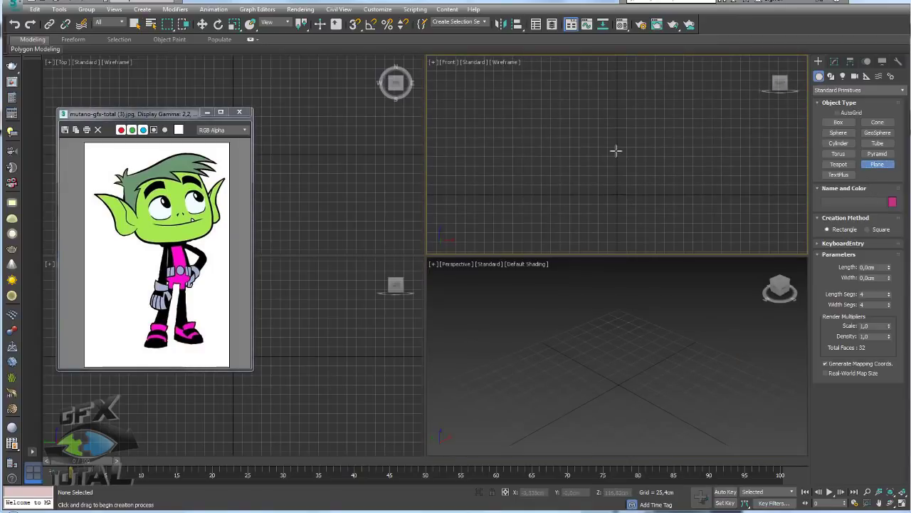
left_click_drag(617, 151, 653, 189)
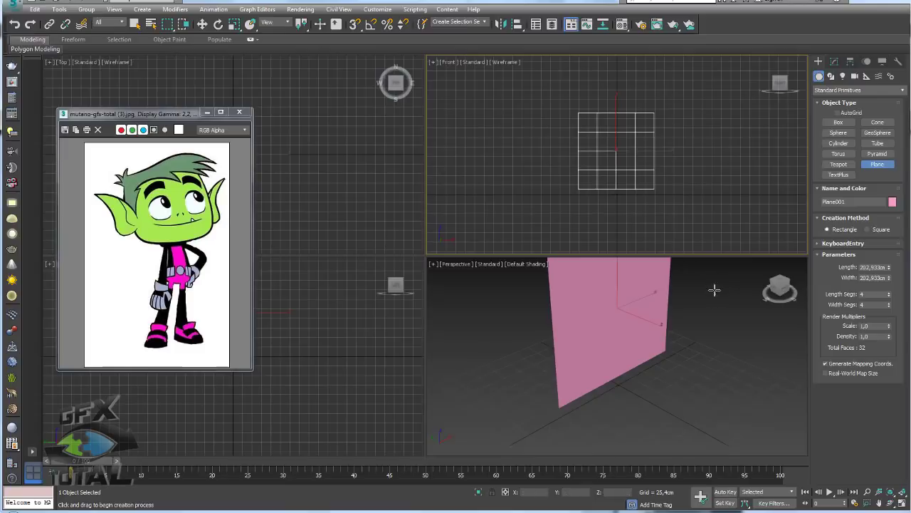
left_click(715, 313)
key("F4")
right_click(889, 306)
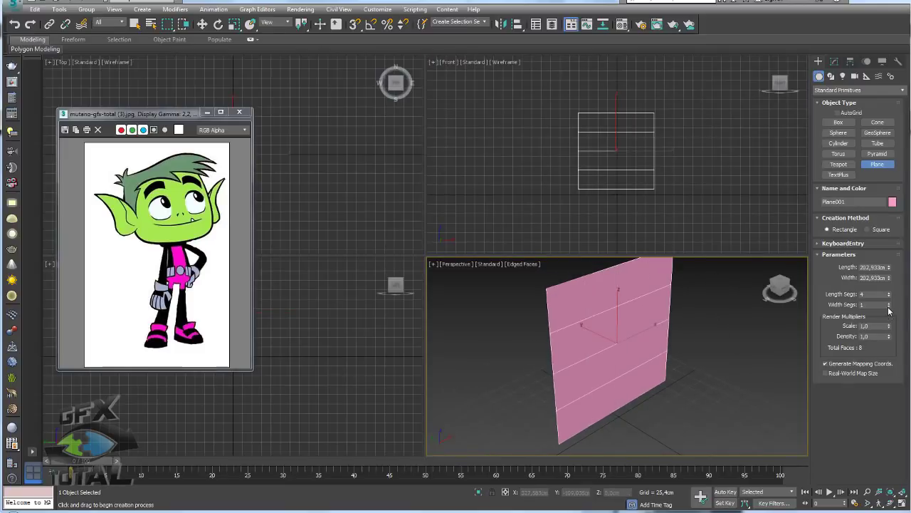
right_click(889, 296)
scroll(683, 353, "down", 5)
- Orbit the perspective view around the plane and bring up the Referências folder
key("w")
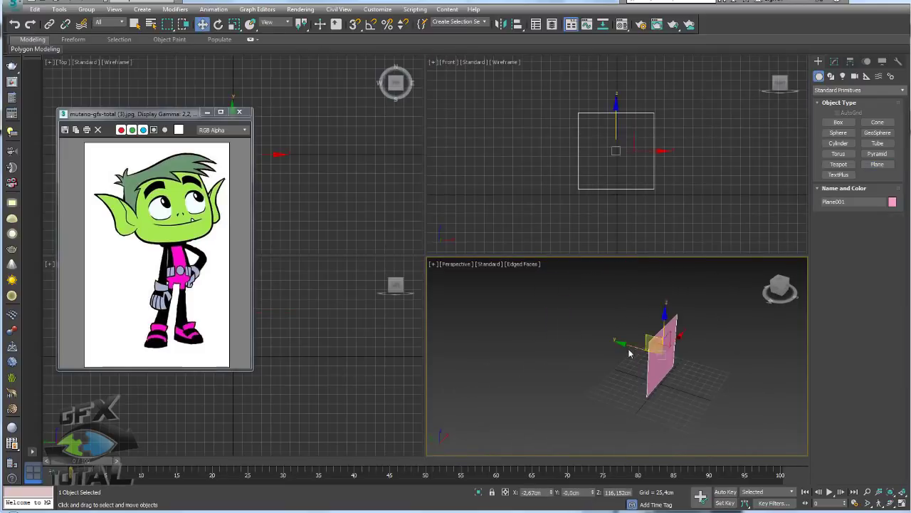
middle_click_drag(579, 339, 606, 369, "alt")
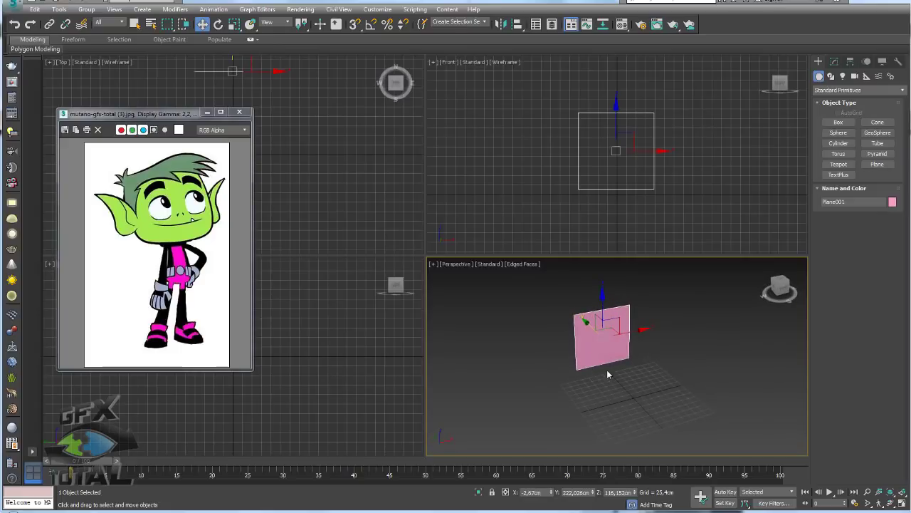
middle_click_drag(517, 375, 518, 361)
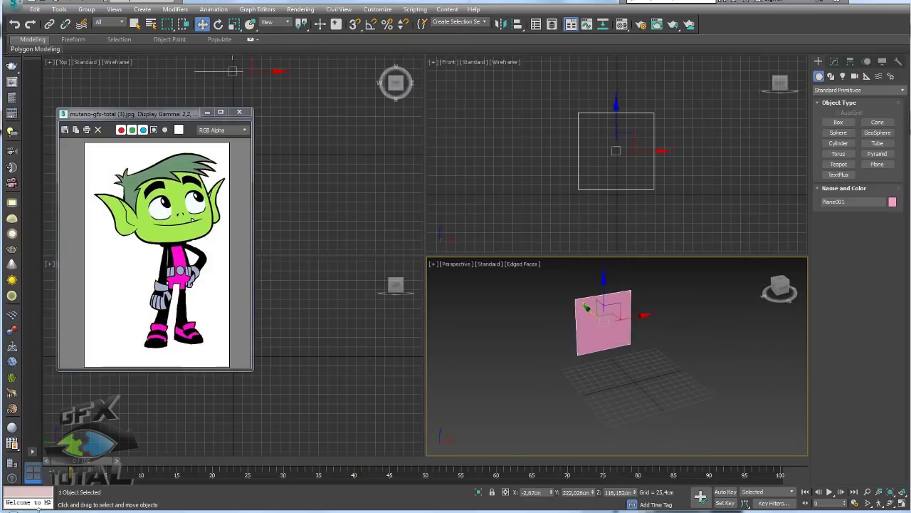
key("alt+Tab")
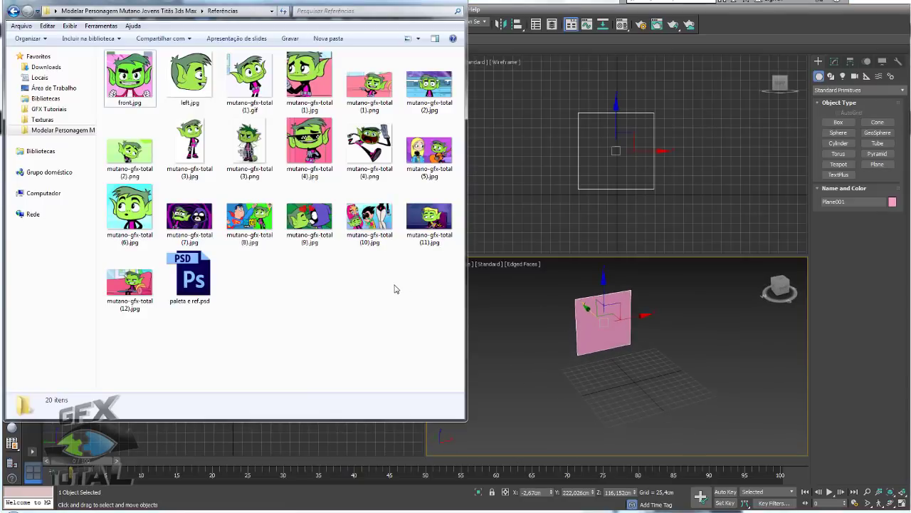
- Drag front.jpg from the Referências folder onto the plane as its texture
left_click(170, 82)
left_click(134, 85)
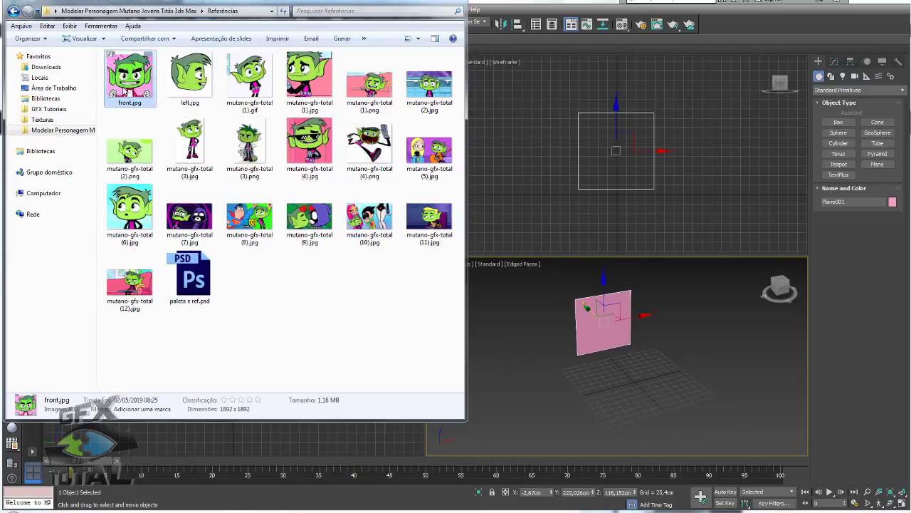
left_click(189, 75)
left_click_drag(131, 100, 607, 331)
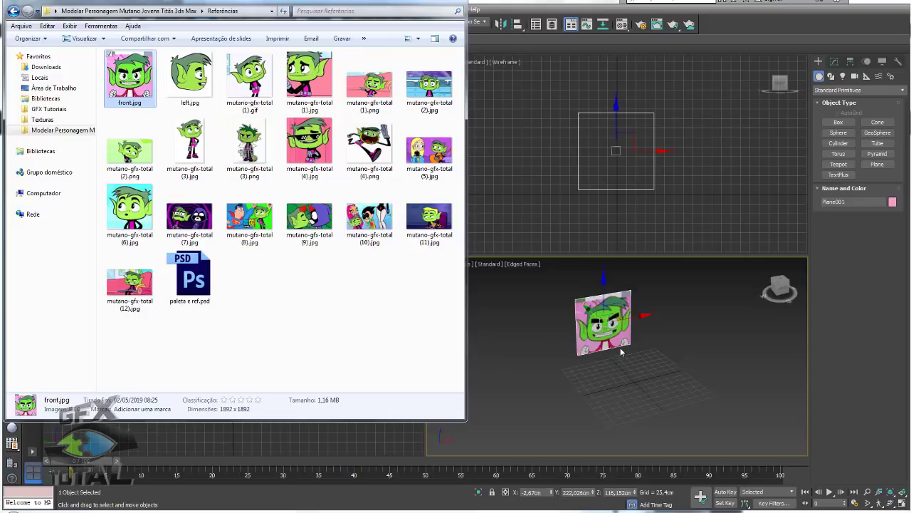
- Shift-clone the textured plane to the right as Plane002
middle_click_drag(620, 347, 608, 302, "alt")
left_click_drag(608, 302, 697, 326, "shift")
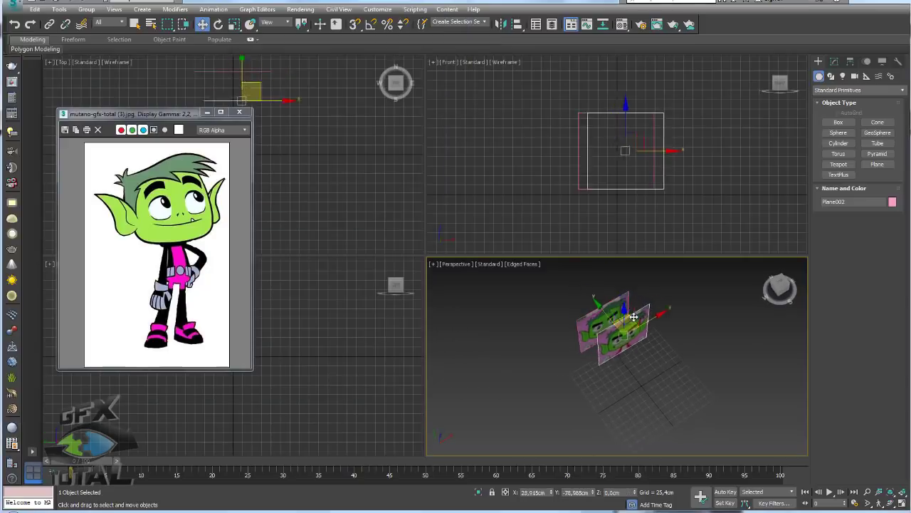
left_click(457, 298)
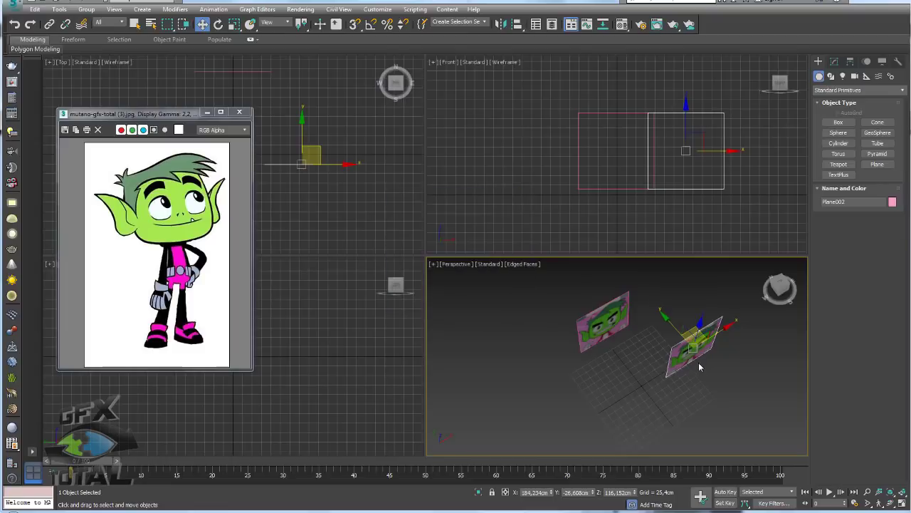
middle_click_drag(702, 349, 708, 328, "alt")
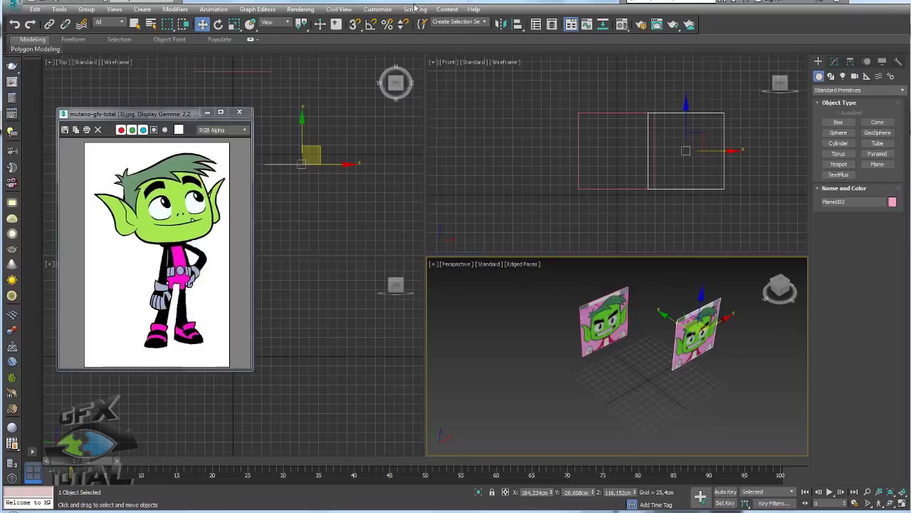
- Rotate Plane002 90° about its vertical axis with Angle Snap on
left_click(370, 26)
key("e")
left_click_drag(700, 362, 666, 370)
middle_click_drag(665, 370, 479, 427, "alt")
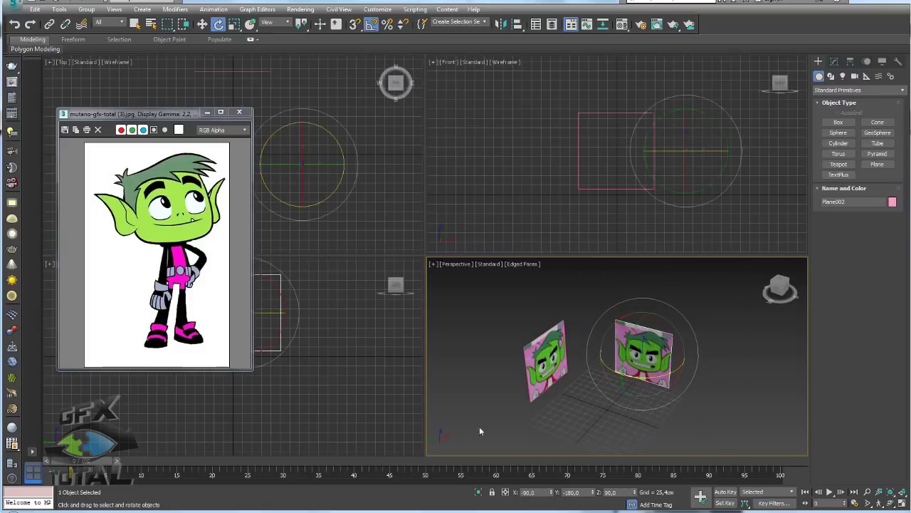
- Apply left.jpg from the Referências folder as Plane002's texture
key("alt+Tab")
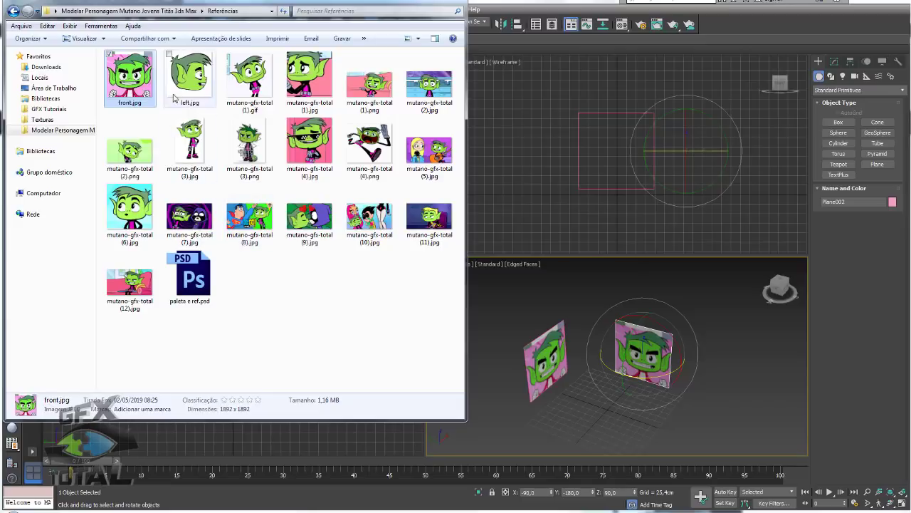
left_click_drag(174, 97, 649, 349)
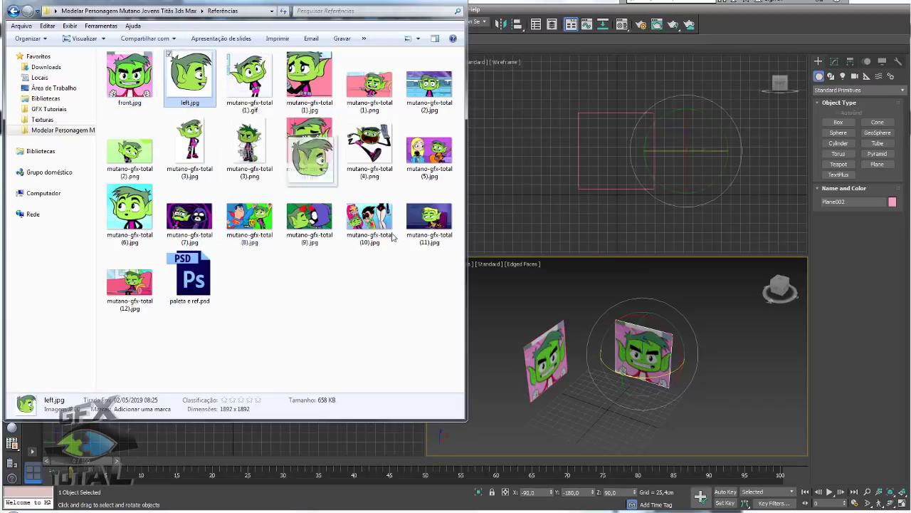
left_click(447, 2)
middle_click_drag(639, 354, 590, 346, "alt")
middle_click_drag(610, 331, 640, 349, "alt")
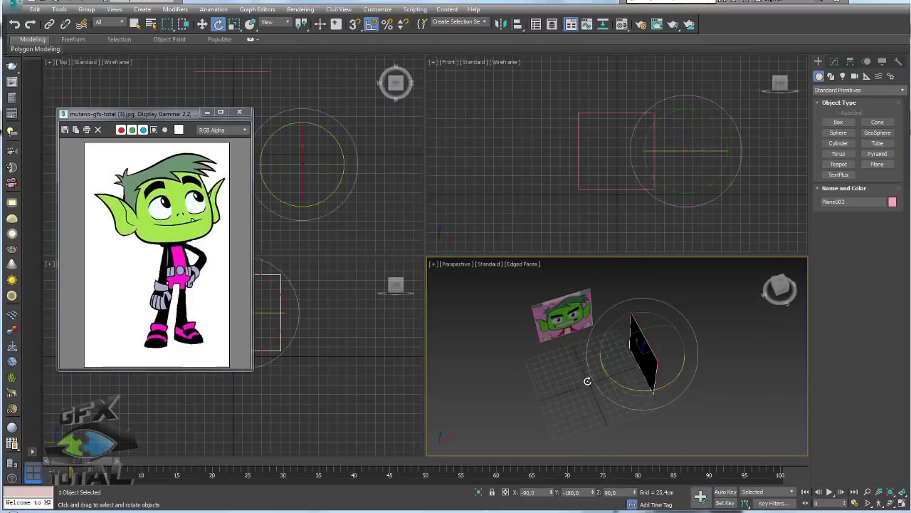
- Slide the side-view plane along X until it meets the front plane
key("w")
left_click_drag(672, 344, 692, 338)
middle_click_drag(692, 338, 638, 302, "alt")
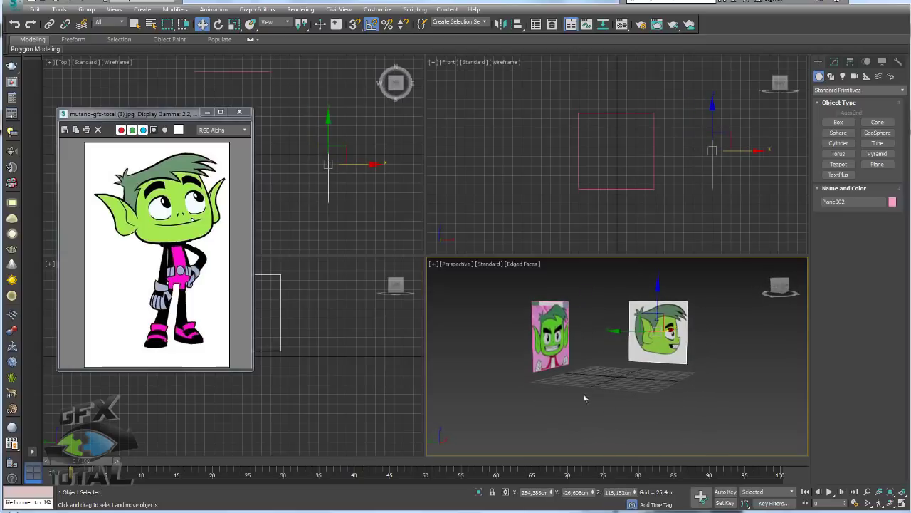
scroll(628, 336, "up", 3)
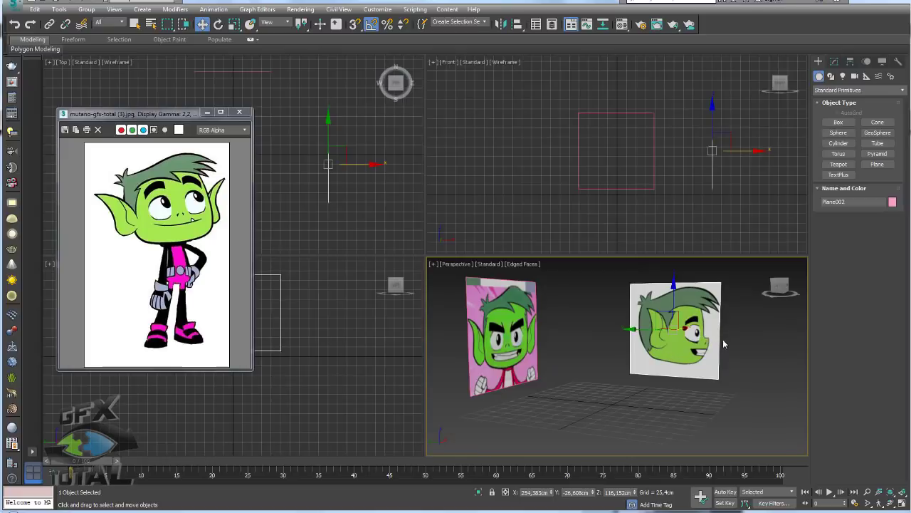
middle_click_drag(694, 333, 664, 322, "alt")
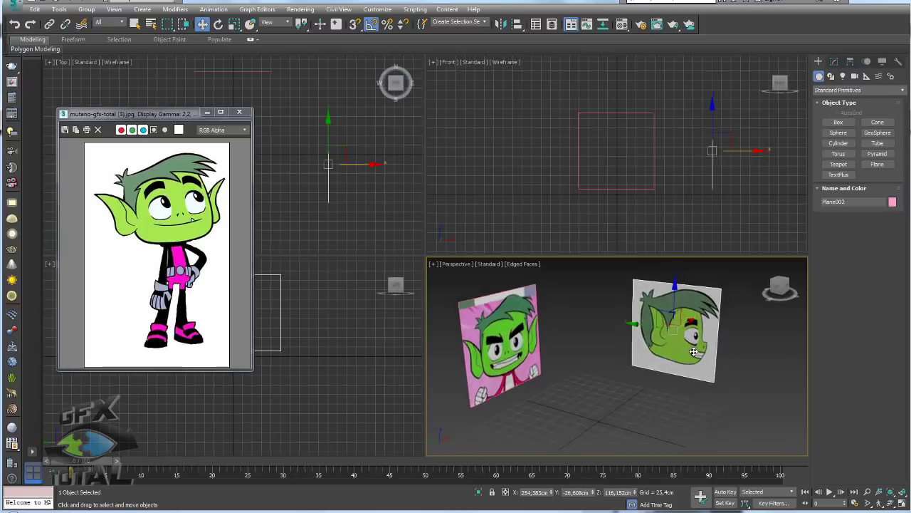
mouse_move(663, 319)
left_mouse_down()
mouse_move(493, 341)
mouse_move(609, 317)
mouse_move(661, 320)
left_mouse_up()
middle_click_drag(661, 320, 684, 334, "alt")
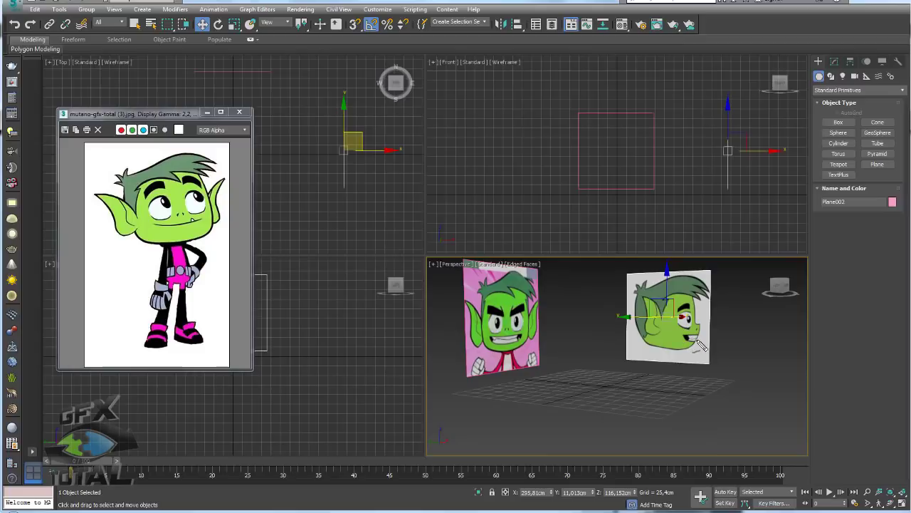
- Frame both reference planes, then switch to a maximized Front view
left_click_drag(698, 345, 495, 356)
left_click_drag(496, 339, 726, 340)
middle_click_drag(722, 341, 643, 351, "alt")
mouse_move(573, 303)
middle_mouse_down("alt")
mouse_move(613, 315)
mouse_move(692, 277)
middle_mouse_up("alt")
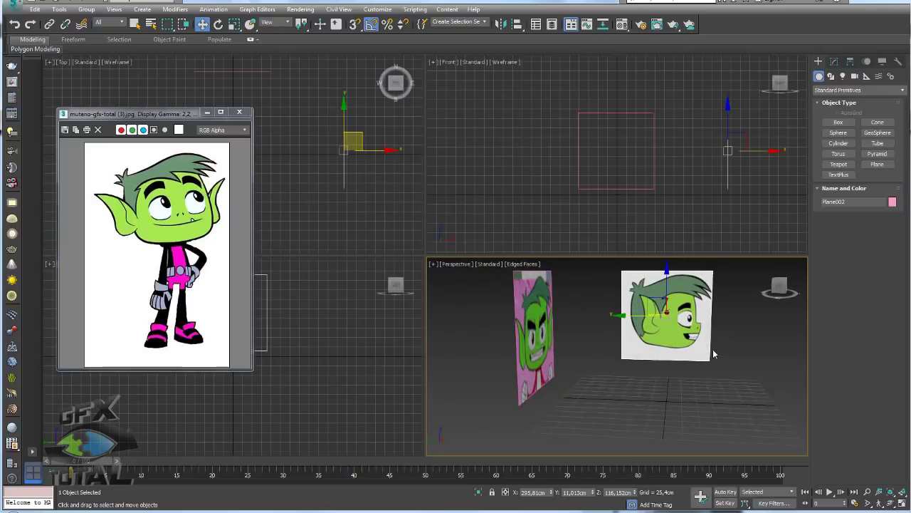
middle_click_drag(714, 353, 607, 347, "alt")
middle_click_drag(569, 314, 598, 341)
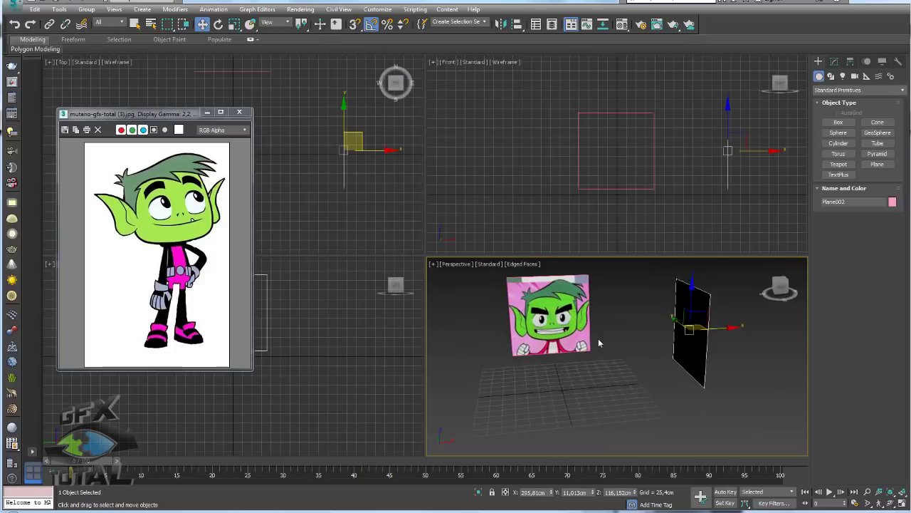
middle_click_drag(568, 258, 659, 379)
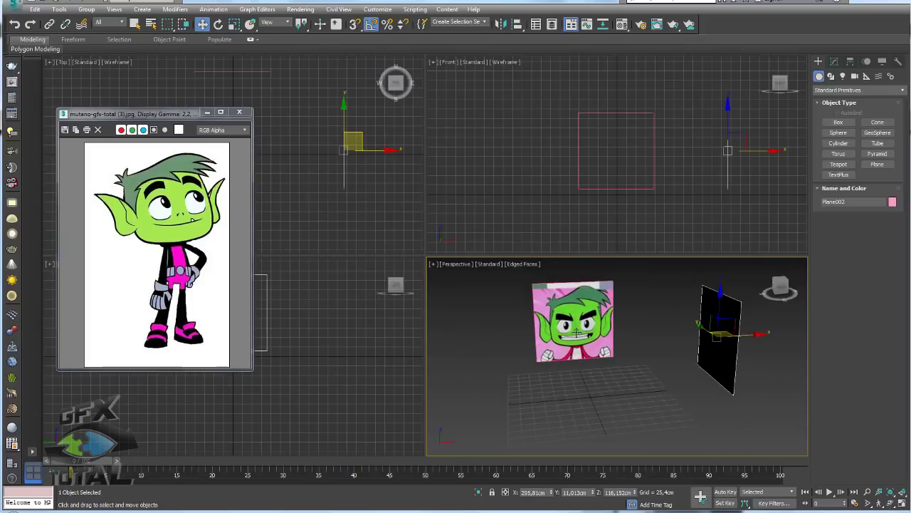
key("f")
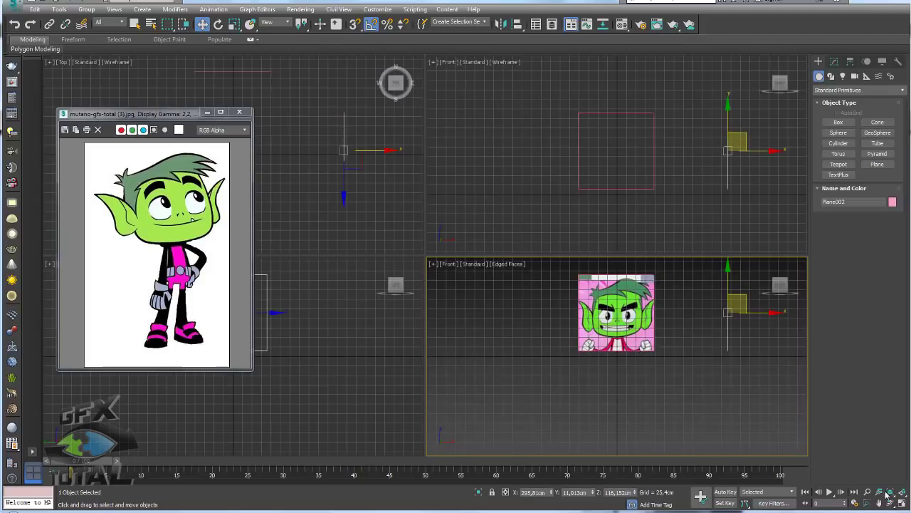
left_click(902, 502)
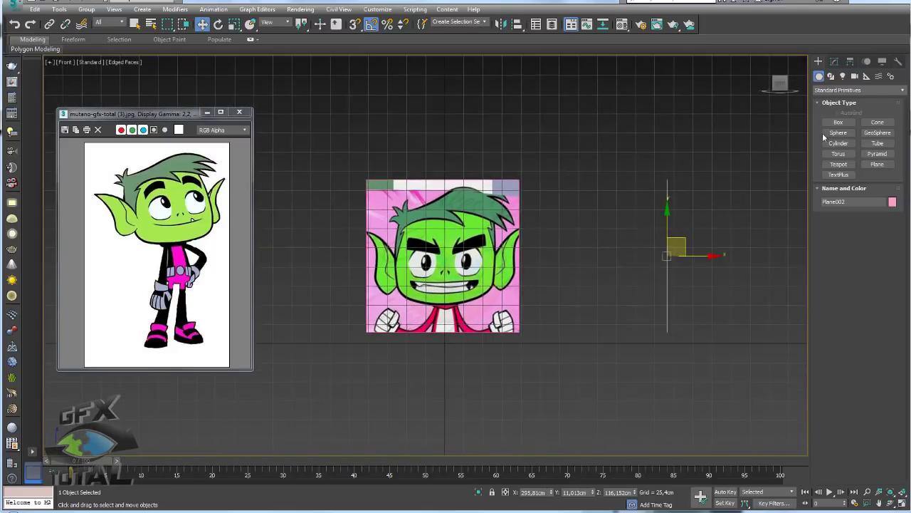
- Draw a box over the face in the Front view and inspect it in perspective
left_click(837, 122)
scroll(453, 213, "up", 3)
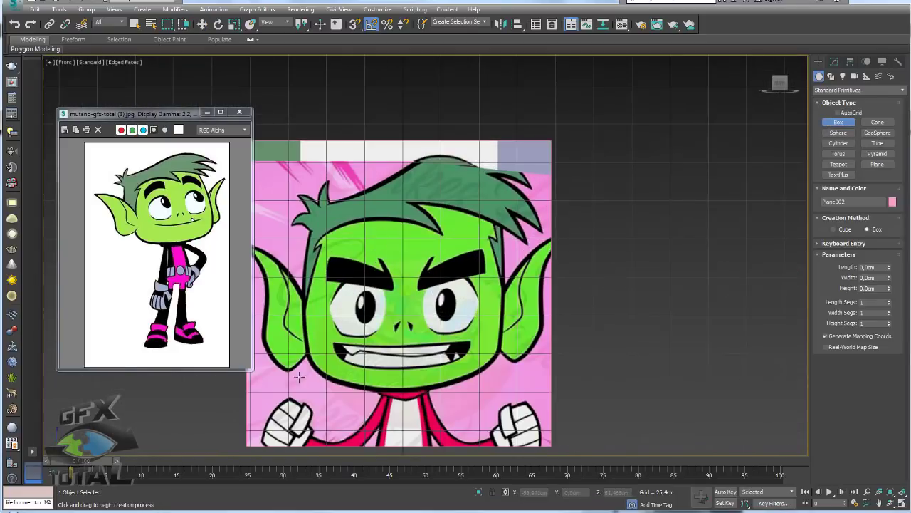
left_click_drag(307, 378, 508, 186)
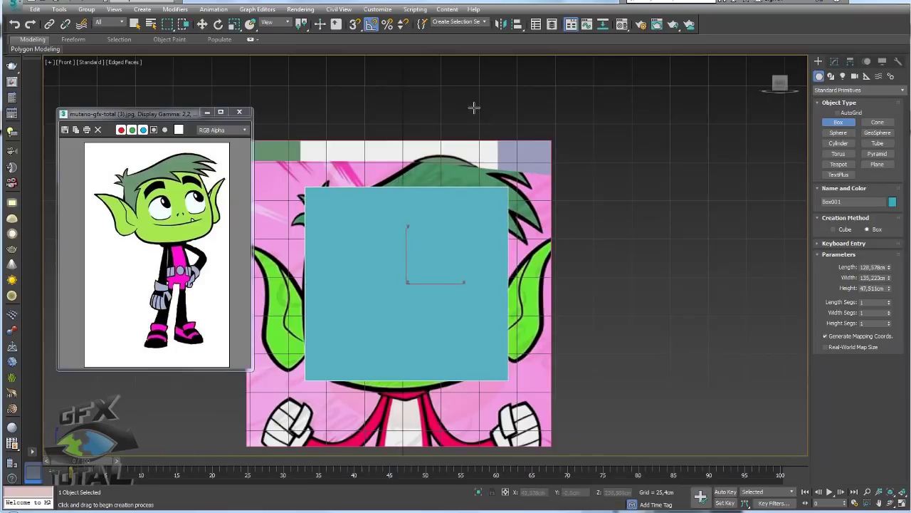
key("w")
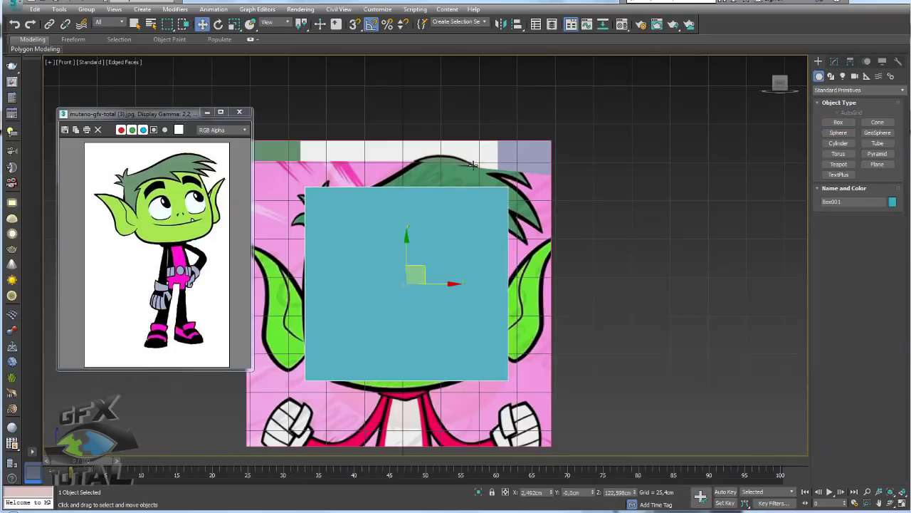
scroll(536, 233, "down", 5)
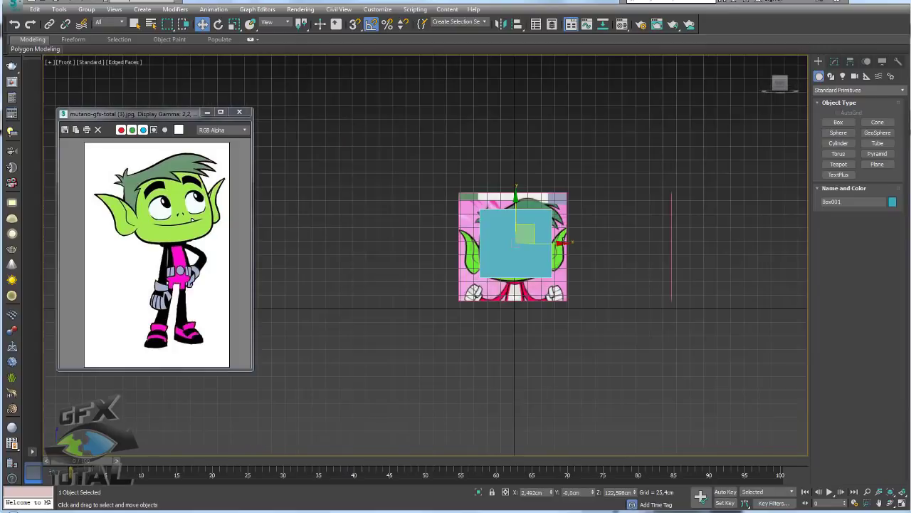
key("p")
middle_click_drag(556, 274, 643, 288, "alt")
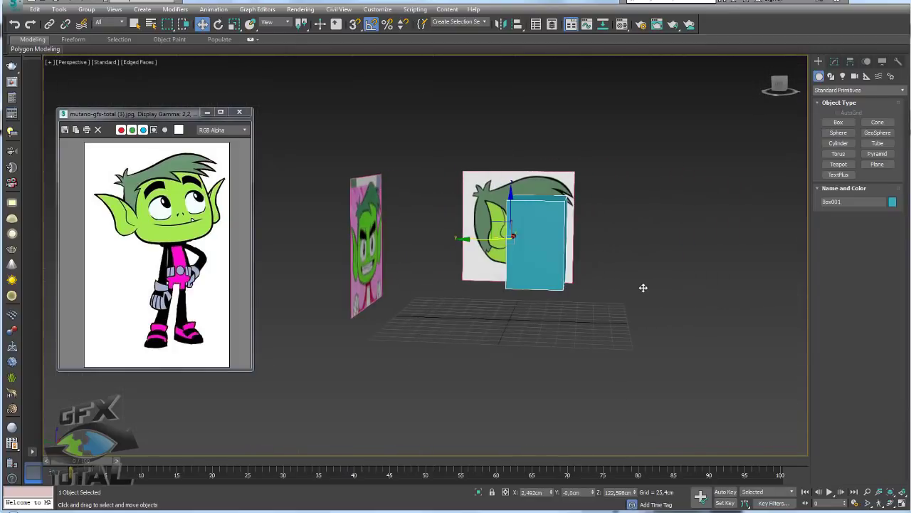
- Switch to the Left view over the side head reference and reselect Box001
key("l")
middle_click_drag(515, 237, 570, 330)
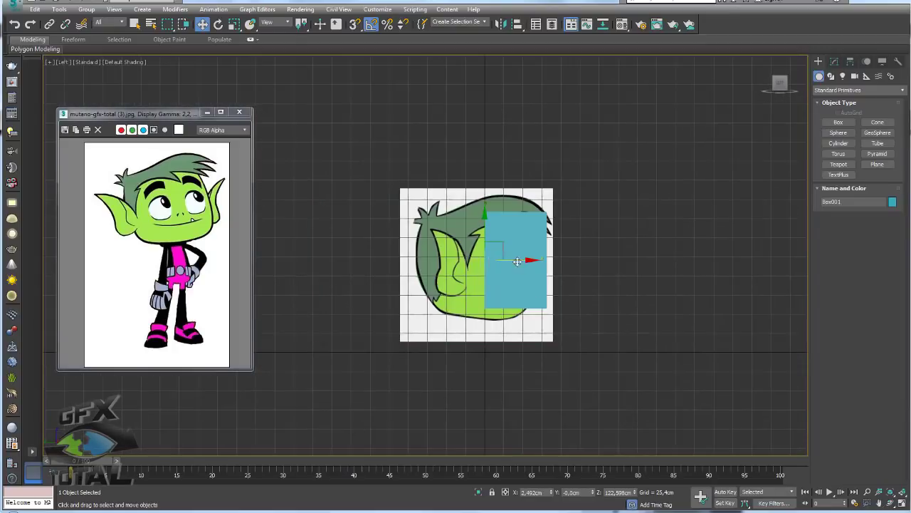
mouse_move(519, 262)
left_mouse_down()
mouse_move(492, 264)
mouse_move(574, 265)
left_mouse_up()
right_click(534, 298)
left_click(429, 308)
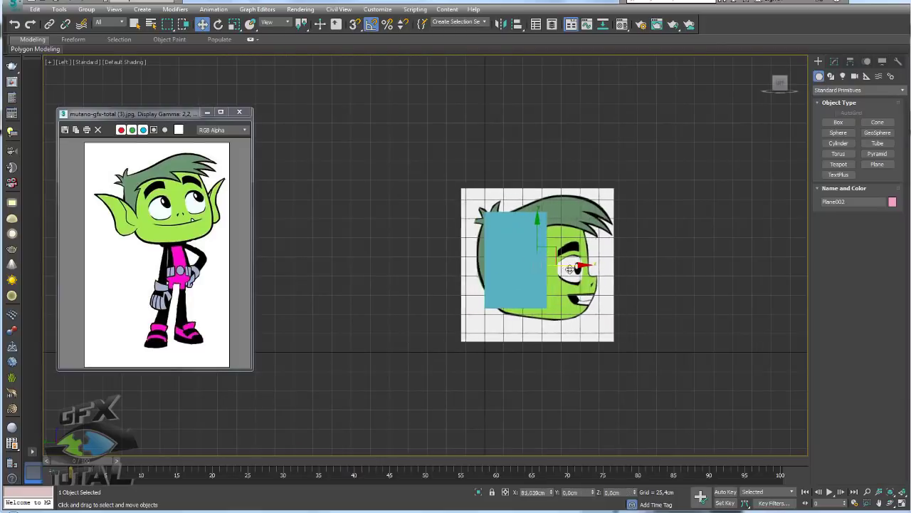
left_click(512, 280)
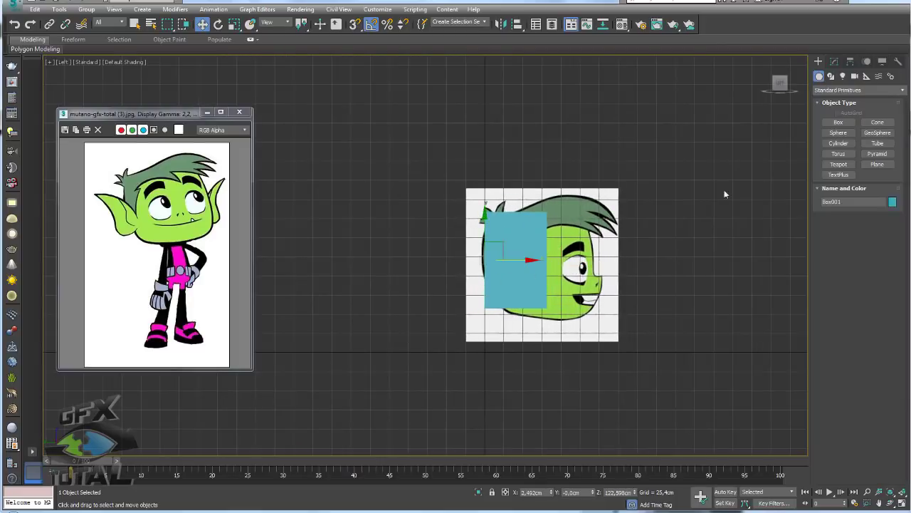
- Set Box001 to about 149 cm long and 153 cm tall, aligned over the head
left_click(834, 61)
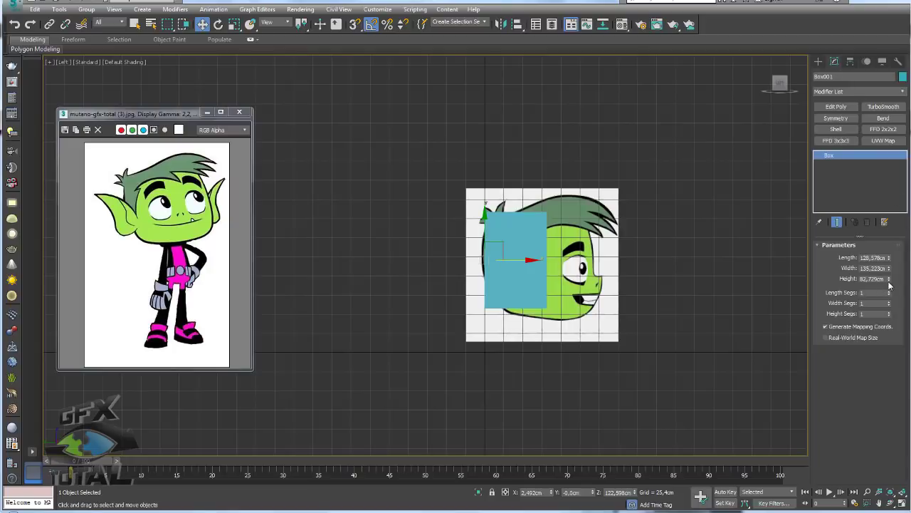
left_click_drag(889, 278, 889, 238)
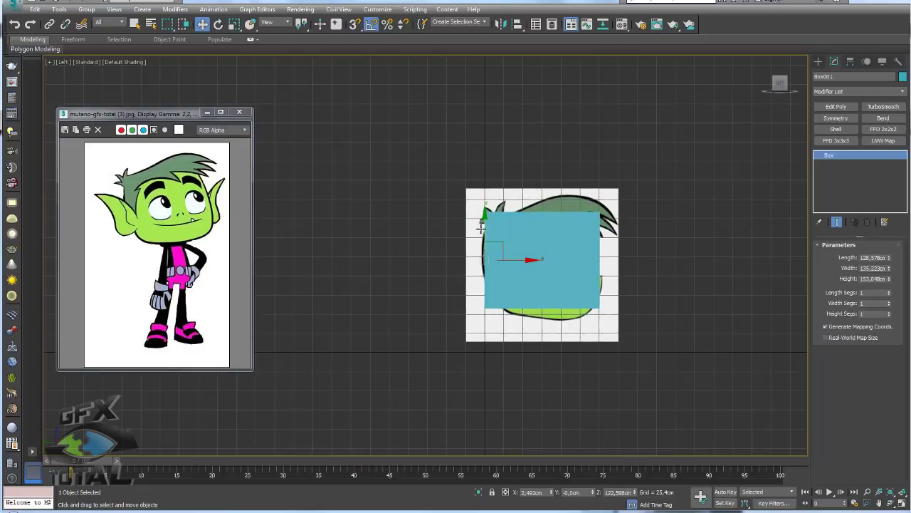
left_click_drag(493, 235, 492, 242)
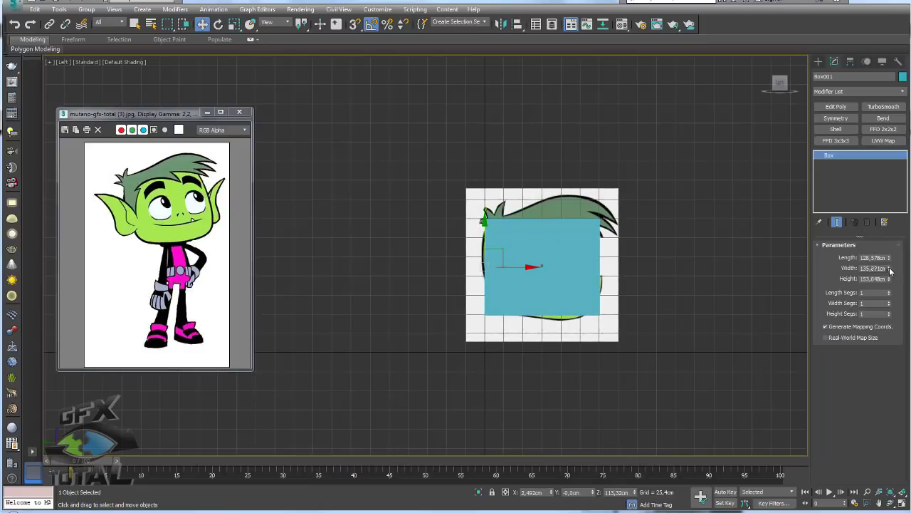
left_click_drag(888, 257, 886, 252)
left_click_drag(484, 237, 484, 229)
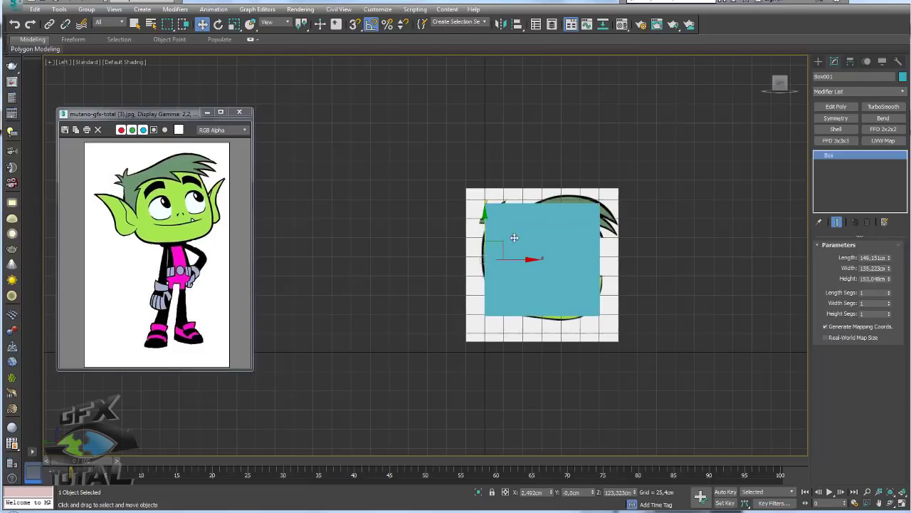
key("alt+x")
key("alt+x")
key("p")
mouse_move(673, 254)
middle_mouse_down("alt")
mouse_move(569, 313)
mouse_move(560, 332)
mouse_move(559, 319)
middle_mouse_up("alt")
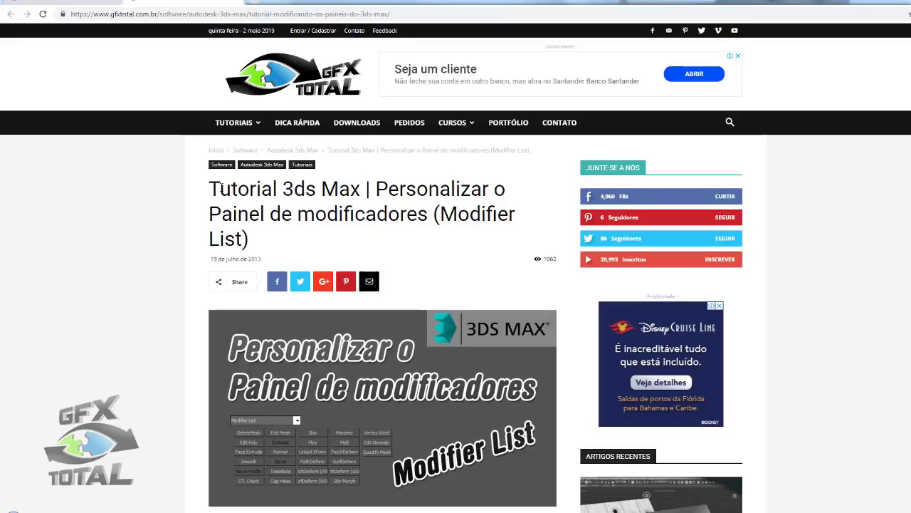
- Highlight the Modifier List tutorial's title and scroll through its introduction
left_click_drag(376, 188, 427, 214)
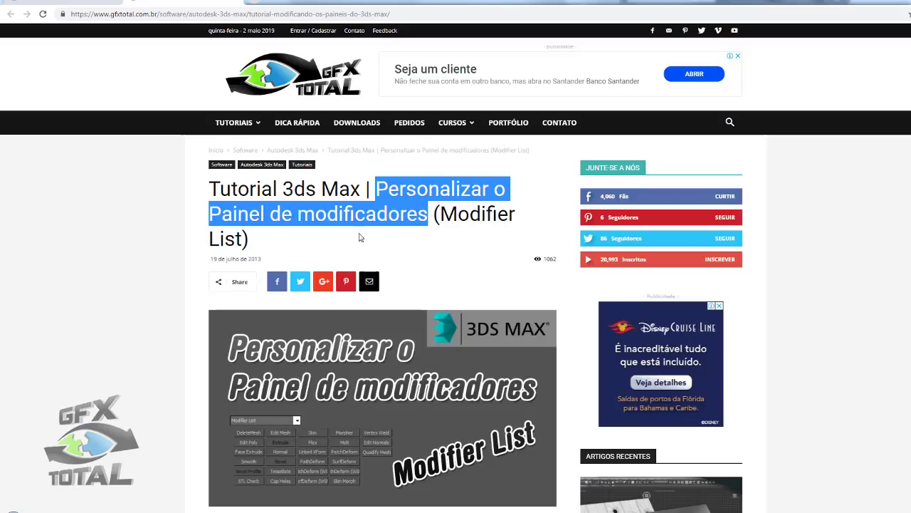
scroll(195, 263, "down", 2)
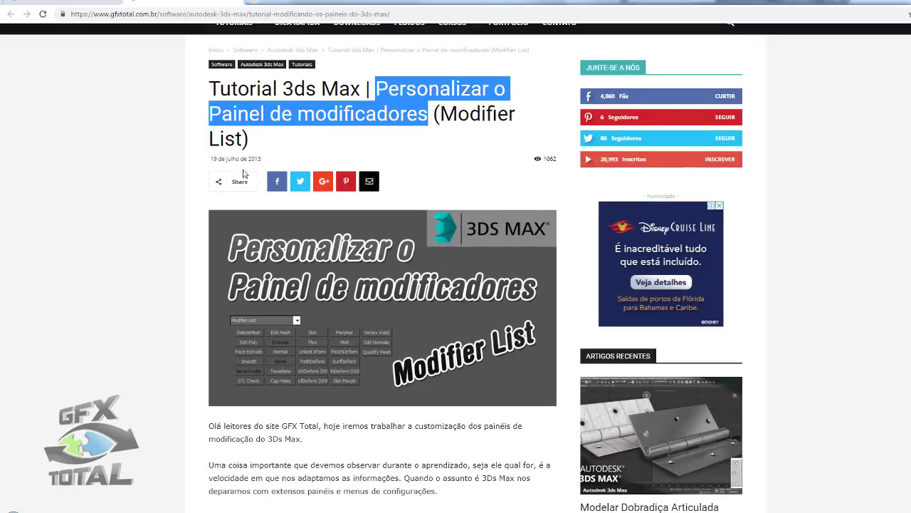
scroll(494, 351, "down", 3)
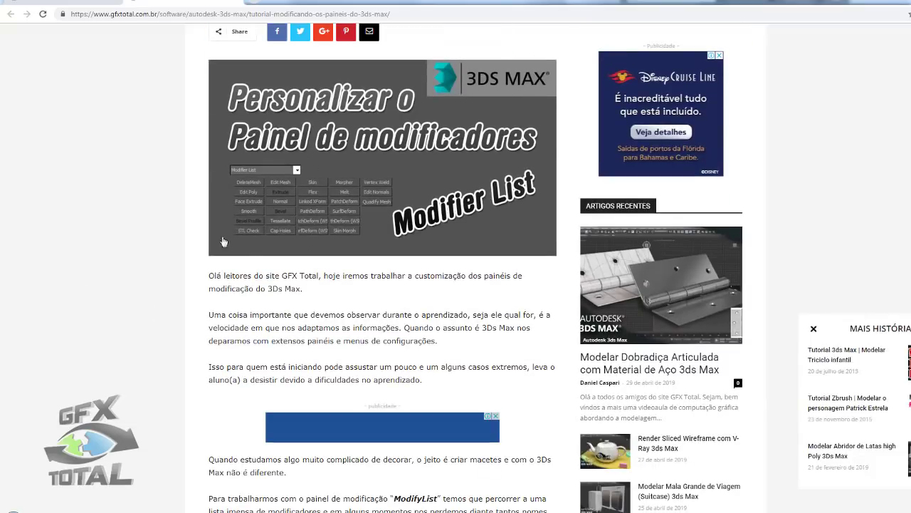
scroll(280, 222, "up", 2)
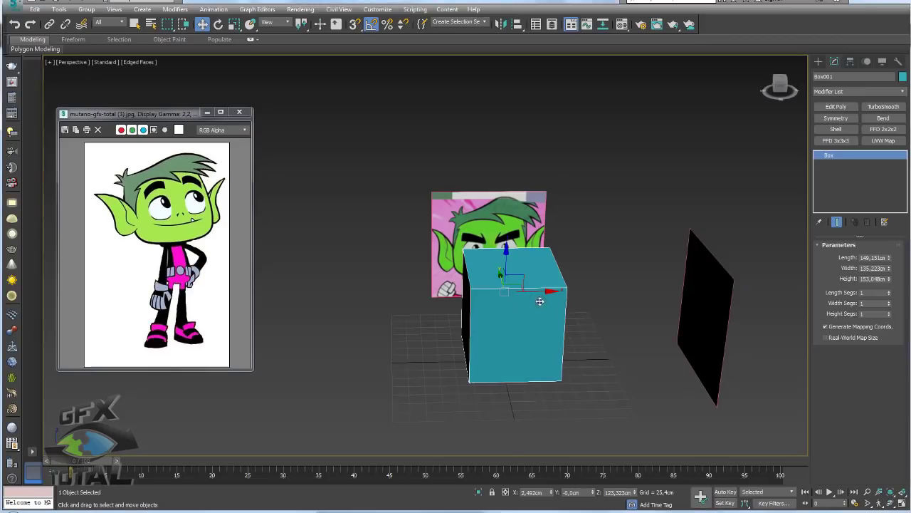
- Add TurboSmooth to Box001 to round it into a head shape
middle_click_drag(540, 301, 572, 277, "alt")
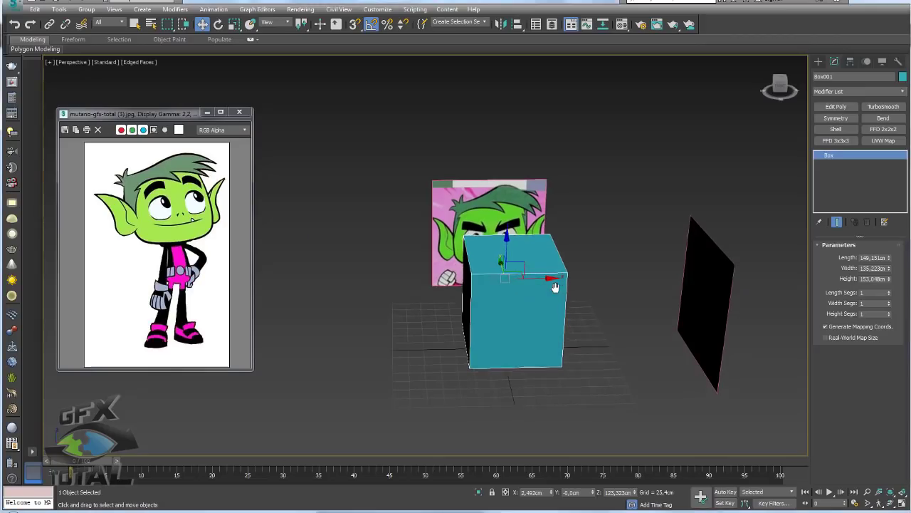
left_click(883, 106)
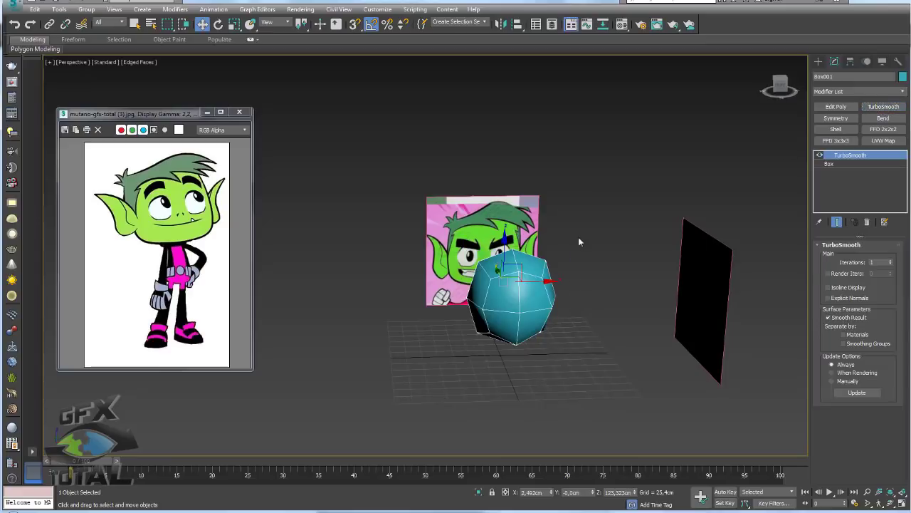
mouse_move(580, 242)
middle_mouse_down("alt")
mouse_move(580, 365)
mouse_move(519, 305)
mouse_move(497, 299)
mouse_move(532, 295)
mouse_move(604, 317)
middle_mouse_up("alt")
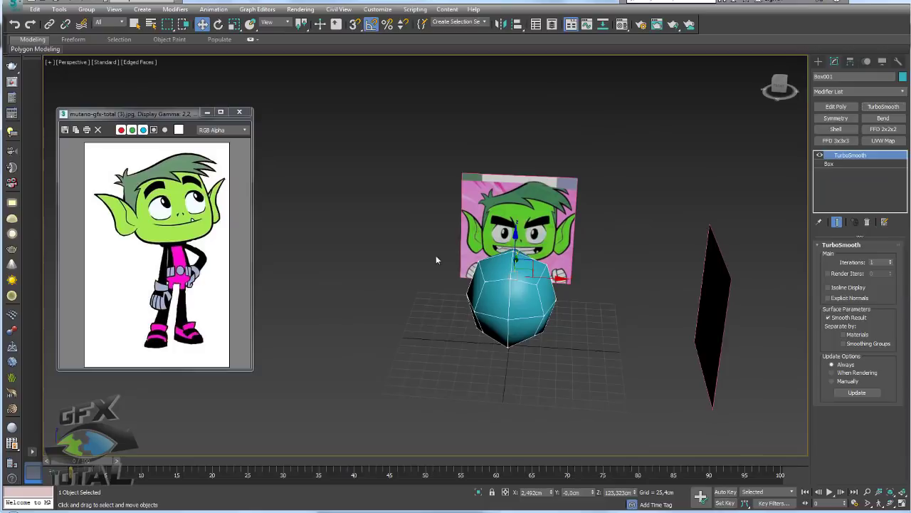
- In see-through Front view, scale the head wider and move it over the face reference
key("f")
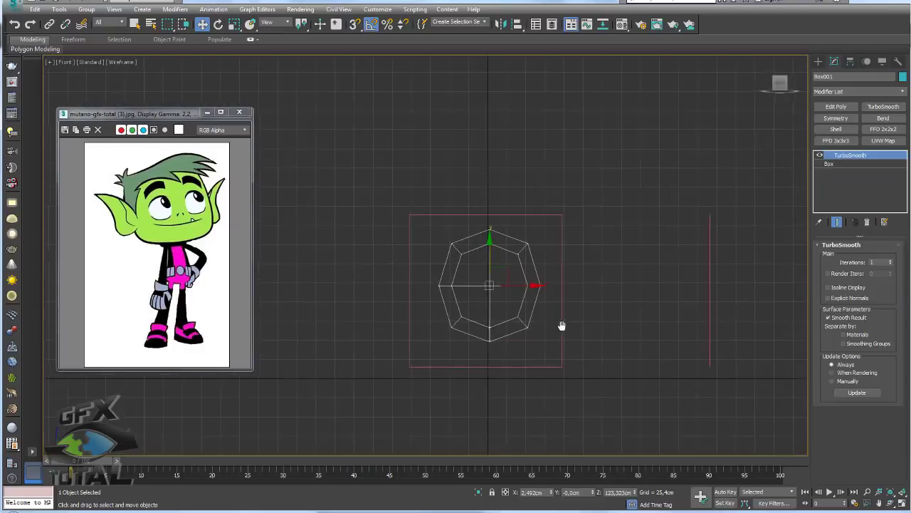
scroll(505, 321, "up", 2)
key("F3")
scroll(507, 292, "up", 2)
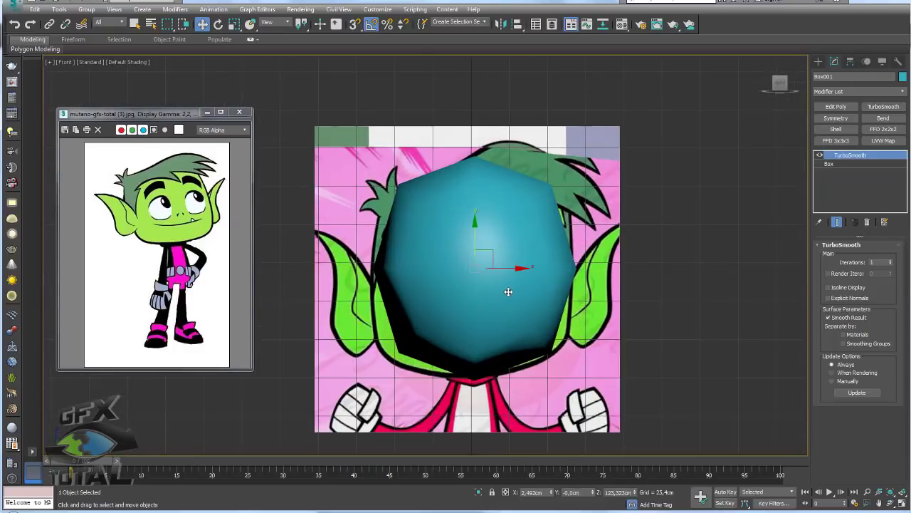
key("alt")
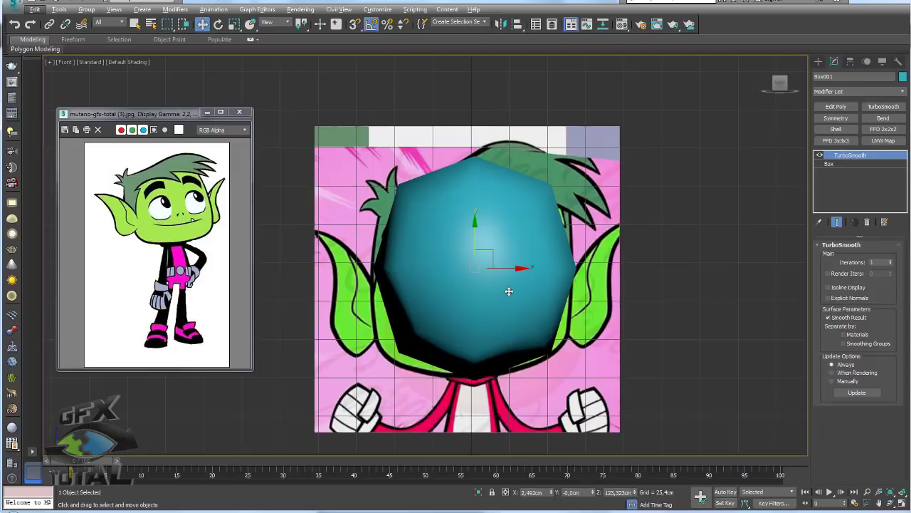
key("alt+x")
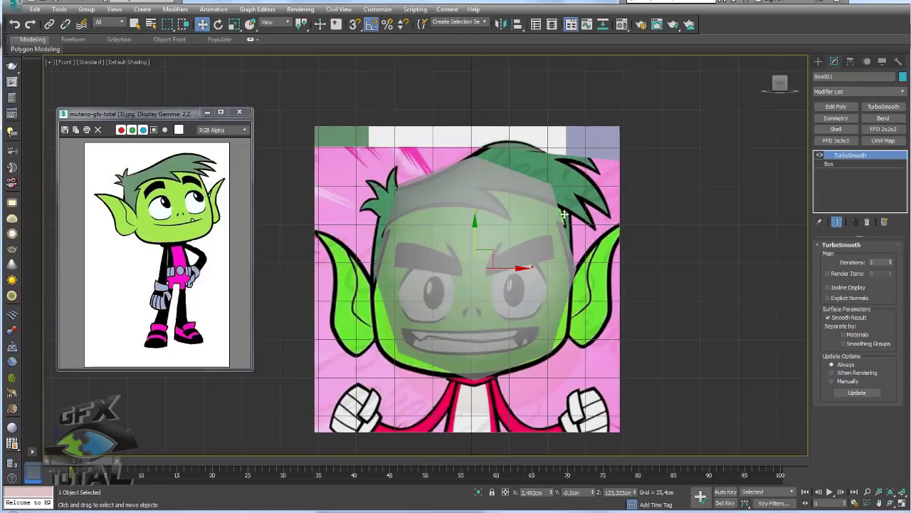
key("F4")
middle_click_drag(516, 294, 554, 243)
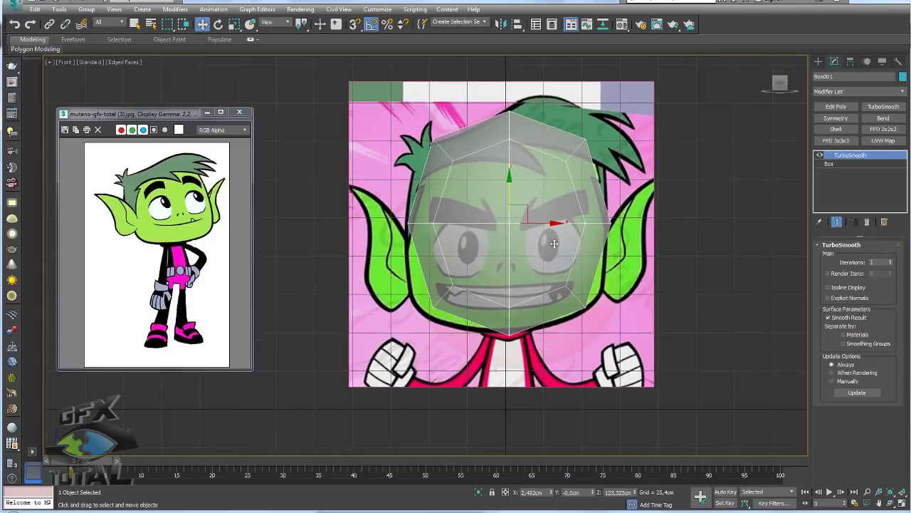
key("r")
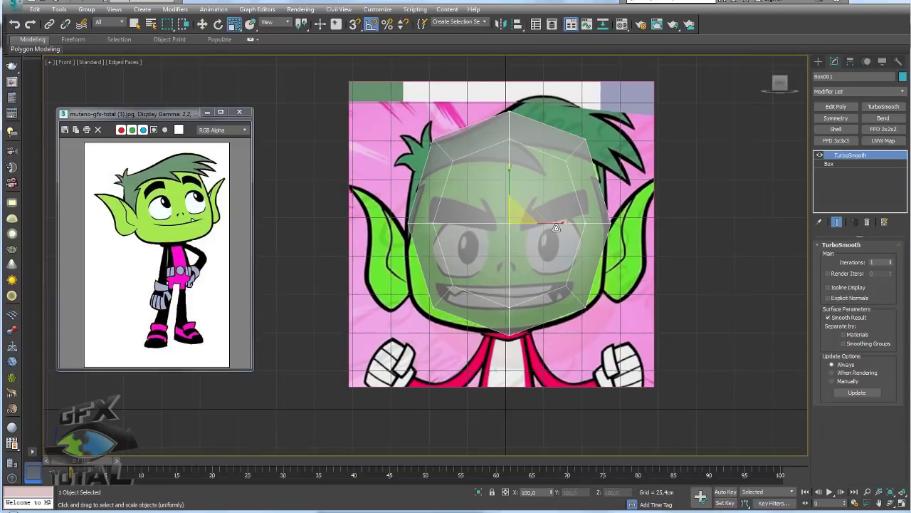
mouse_move(559, 224)
left_mouse_down()
mouse_move(526, 201)
mouse_move(514, 232)
left_mouse_up()
key("w")
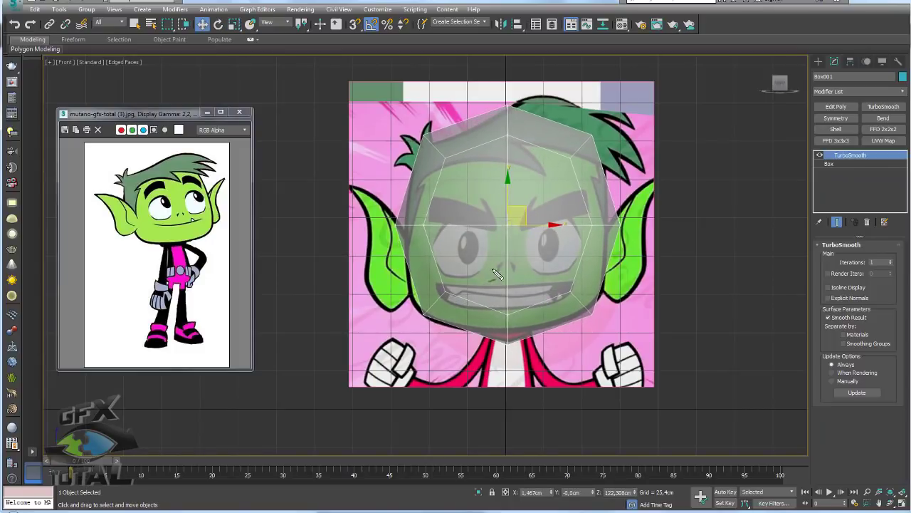
left_click_drag(488, 269, 526, 270)
left_click_drag(515, 200, 539, 247)
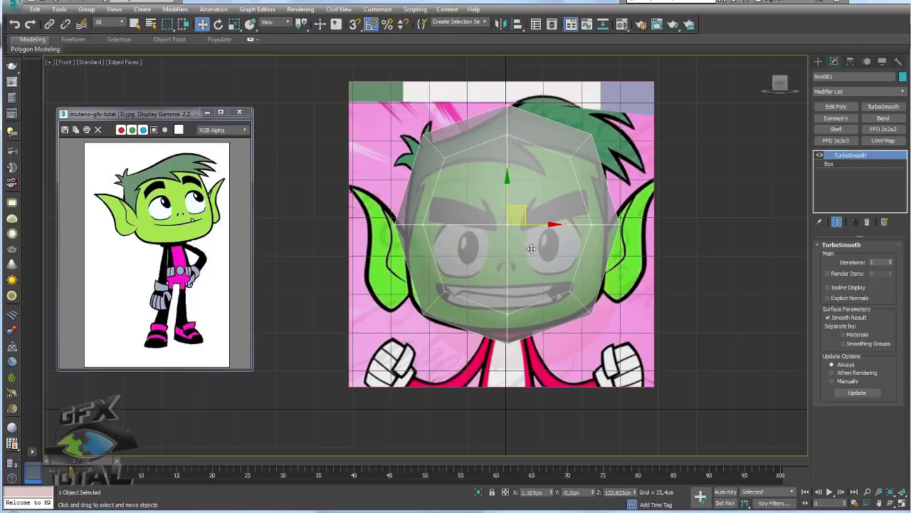
- Check the head in perspective and Left views, then add Edit Poly above TurboSmooth
key("p")
mouse_move(542, 246)
middle_mouse_down("alt")
mouse_move(624, 290)
mouse_move(634, 278)
mouse_move(625, 266)
middle_mouse_up("alt")
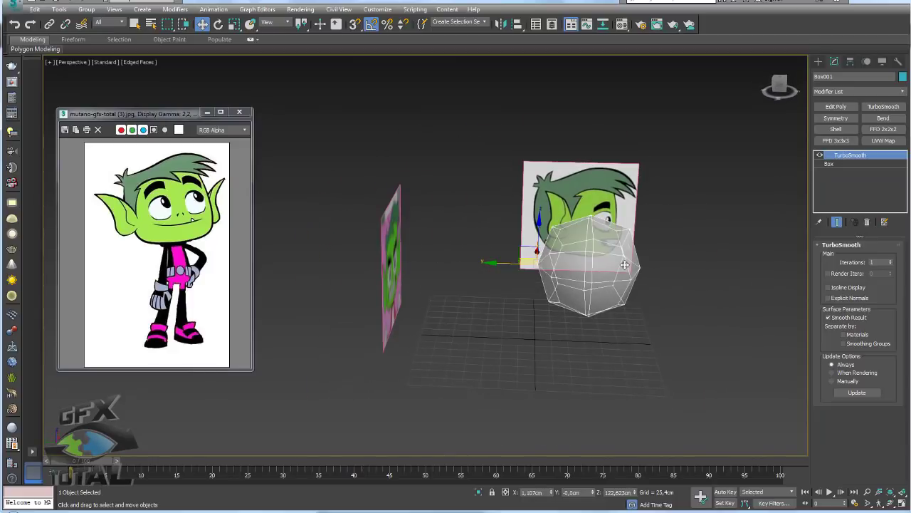
key("l")
key("F4")
scroll(577, 287, "up", 4)
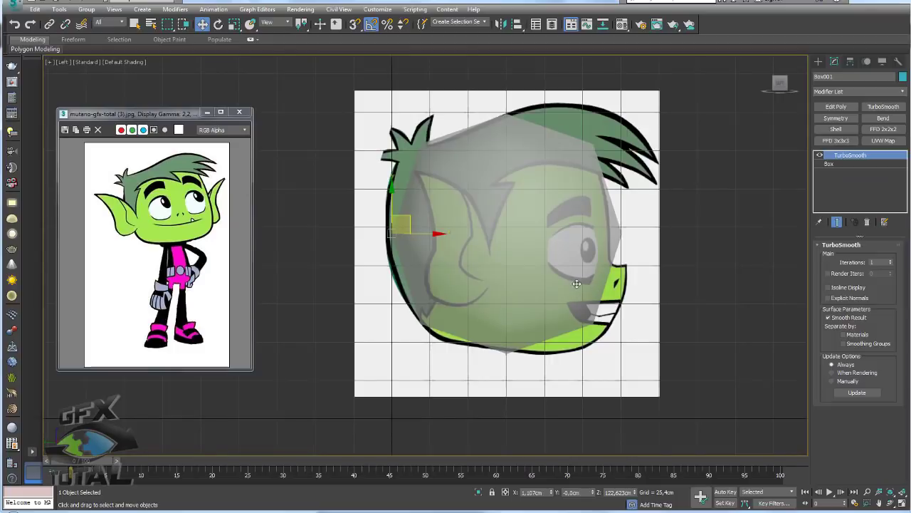
key("F4")
scroll(566, 298, "up", 1)
scroll(468, 241, "up", 2)
scroll(527, 167, "down", 4)
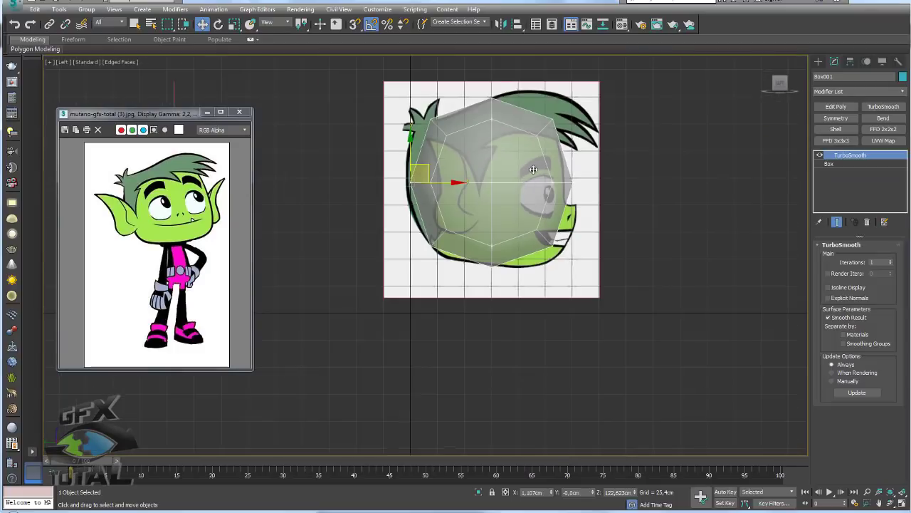
middle_click_drag(533, 170, 522, 241)
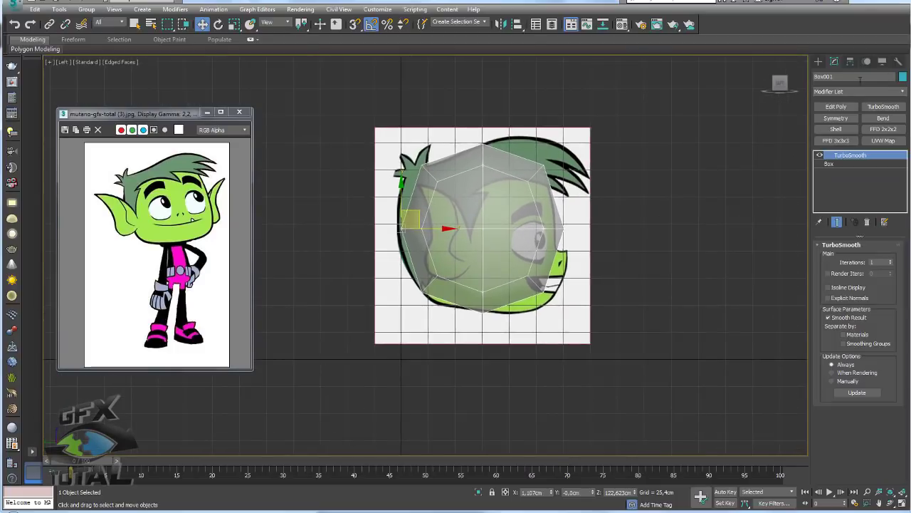
left_click(837, 107)
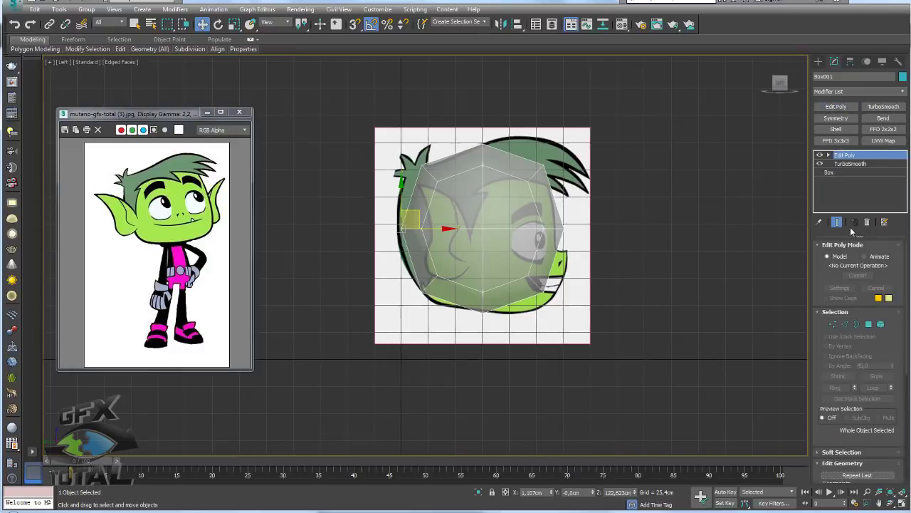
- In the Left view, pull the jaw vertices down to the chin and adjust the eye-level vertex
left_click(833, 324)
scroll(573, 285, "up", 3)
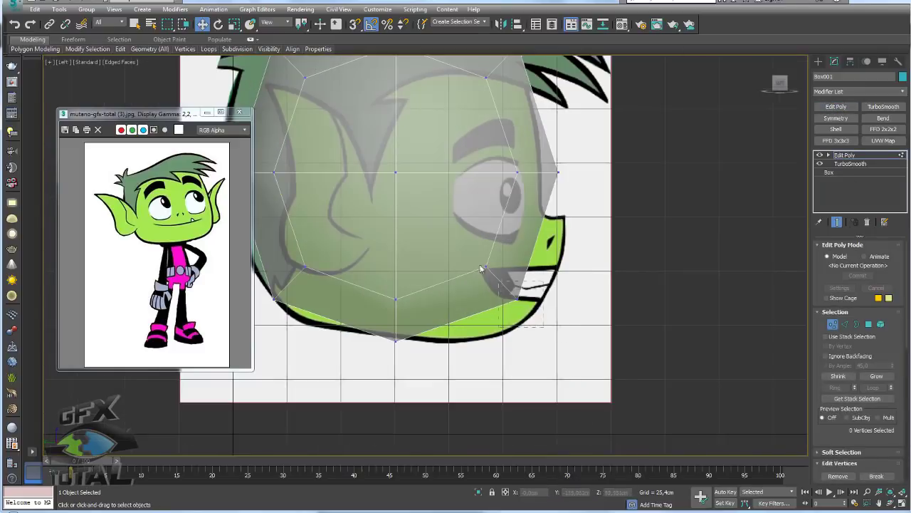
mouse_move(480, 269)
left_mouse_down()
mouse_move(493, 257)
mouse_move(545, 284)
left_mouse_up()
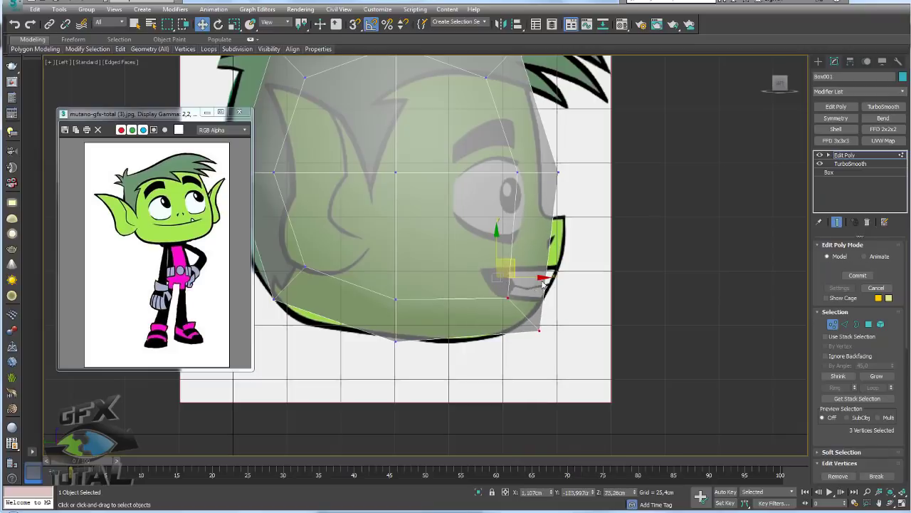
middle_click_drag(605, 224, 606, 264)
left_click(517, 213)
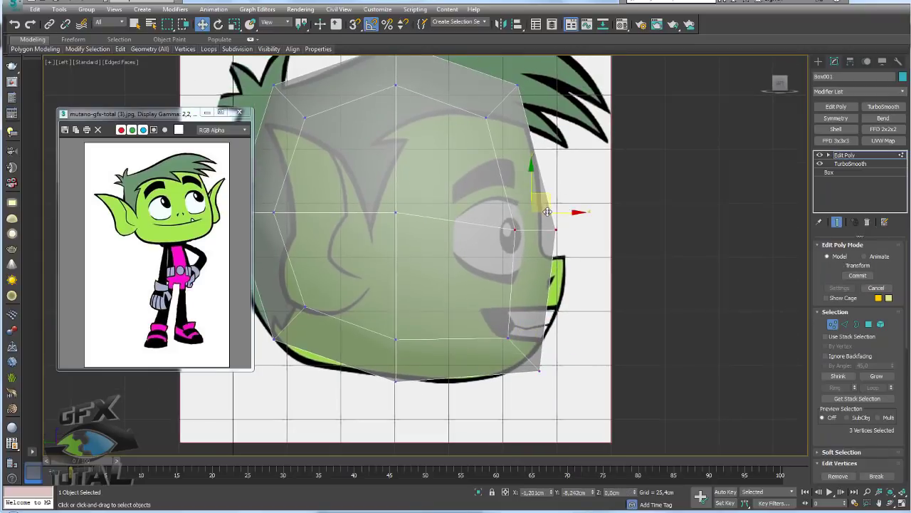
left_click_drag(549, 194, 542, 201)
- Lower the top-right and top-centre head vertices to the hairline
middle_click_drag(565, 155, 575, 211)
mouse_move(477, 148)
left_mouse_down()
mouse_move(541, 178)
mouse_move(532, 158)
left_mouse_up()
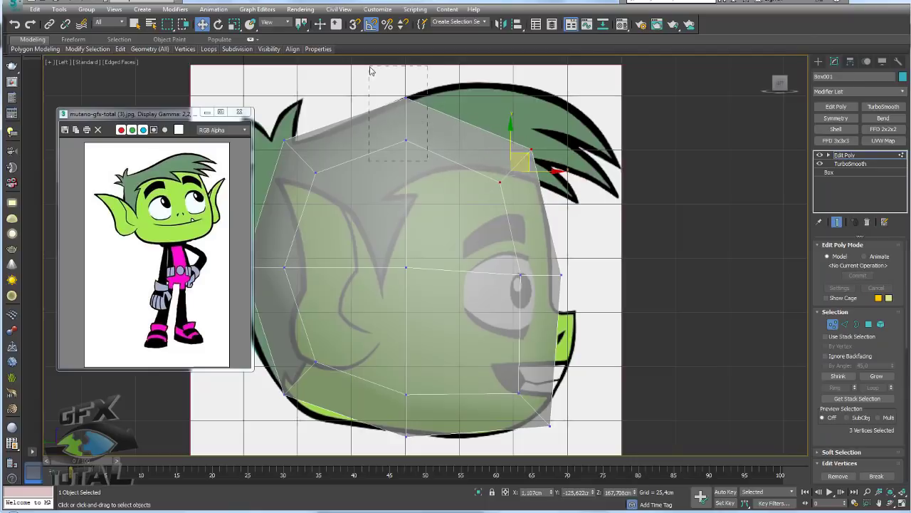
left_click_drag(370, 71, 370, 69)
left_click_drag(412, 103, 412, 129)
middle_click_drag(349, 136, 460, 139)
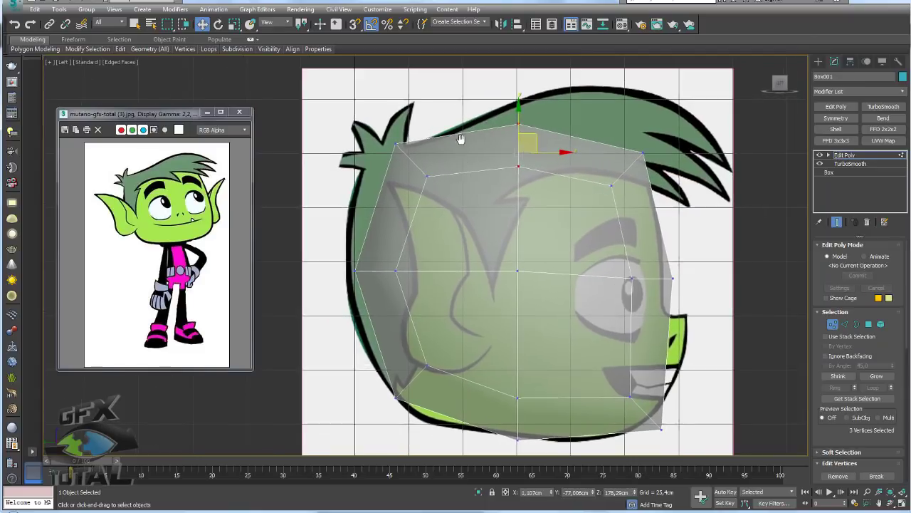
- Reshape the upper-left, lower-left and bottom-centre vertices, then check the head in perspective
left_click_drag(352, 129, 352, 130)
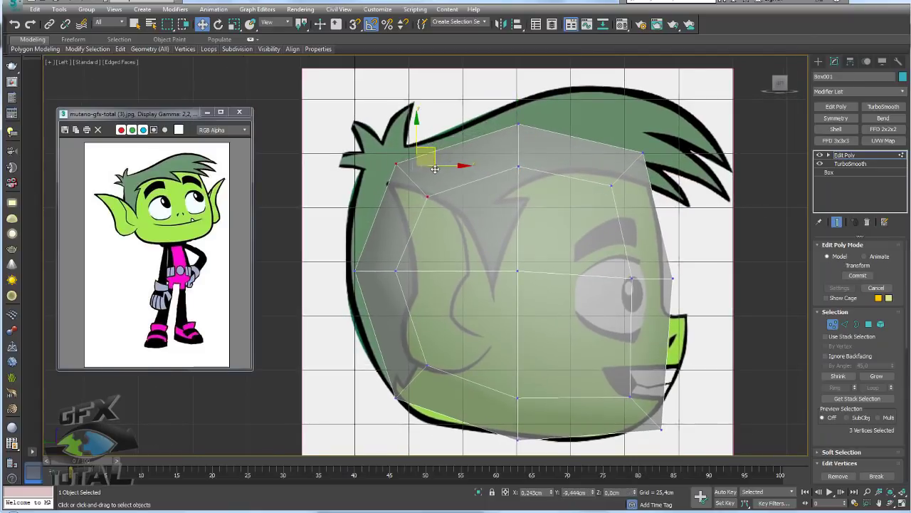
left_click_drag(427, 158, 427, 179)
left_click_drag(438, 267, 347, 294)
left_click_drag(369, 410, 370, 410)
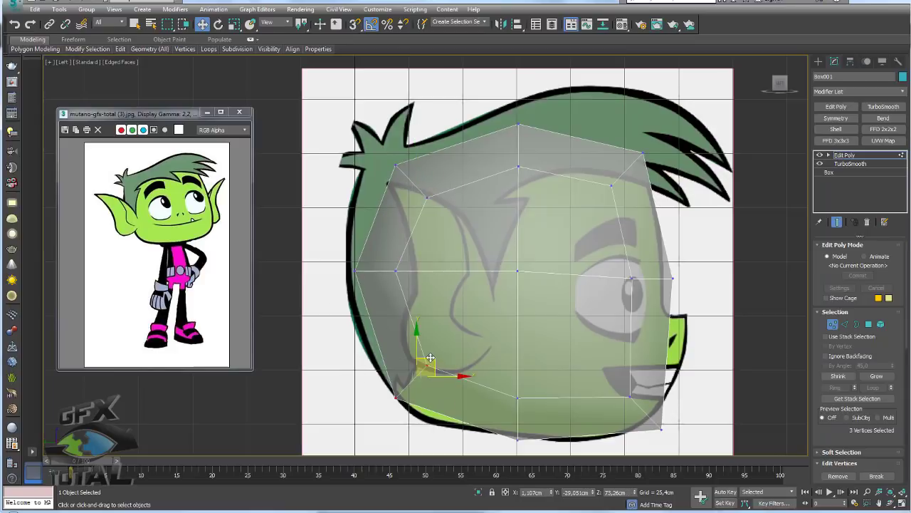
left_click_drag(419, 376, 427, 366)
mouse_move(536, 455)
left_mouse_down()
mouse_move(505, 403)
mouse_move(537, 387)
left_mouse_up()
scroll(553, 255, "down", 2)
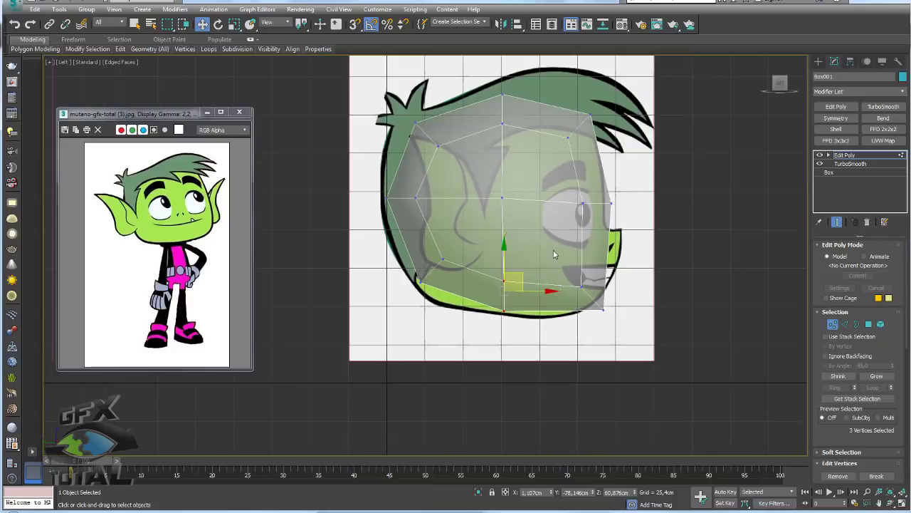
key("p")
mouse_move(595, 232)
middle_mouse_down("alt")
mouse_move(654, 265)
mouse_move(557, 272)
middle_mouse_up("alt")
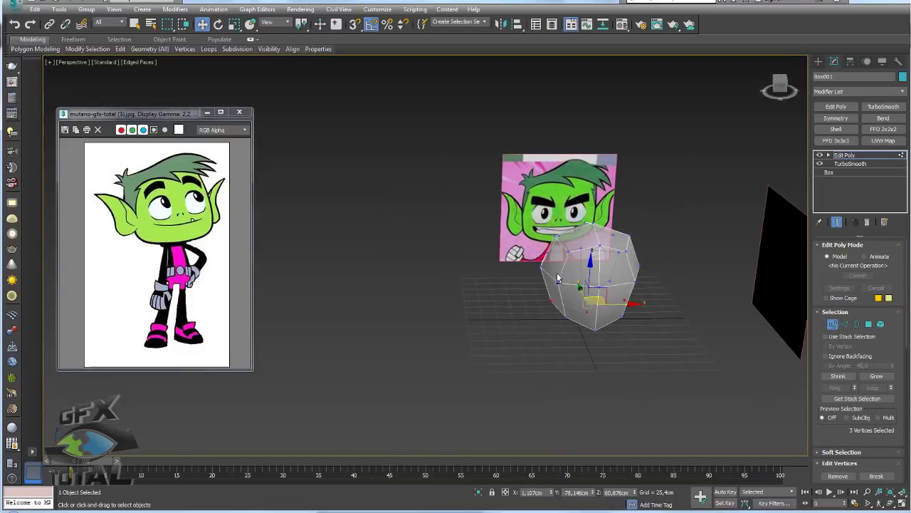
- Stack a second TurboSmooth and a new Edit Poly on Box001, ready in Vertex mode
key("alt+x")
mouse_move(643, 290)
middle_mouse_down("alt")
mouse_move(623, 335)
mouse_move(605, 306)
middle_mouse_up("alt")
scroll(605, 304, "up", 2)
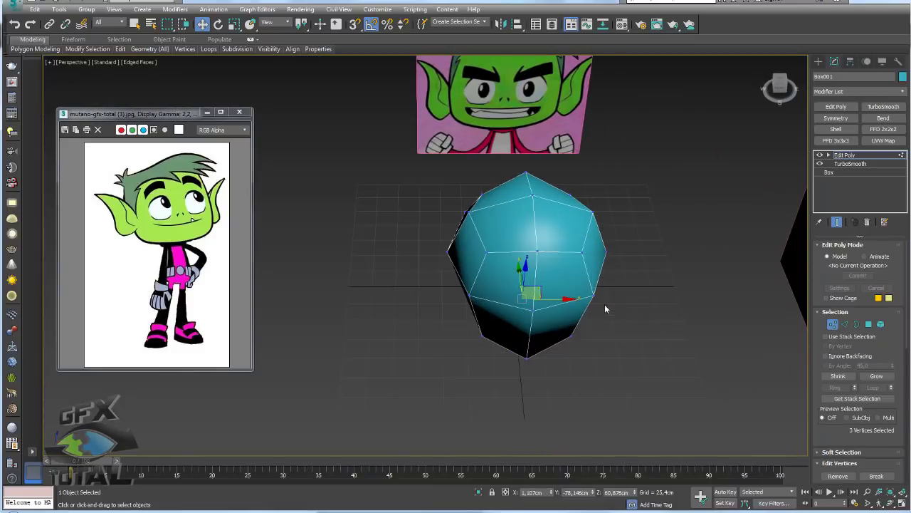
left_click(844, 155)
left_click(883, 106)
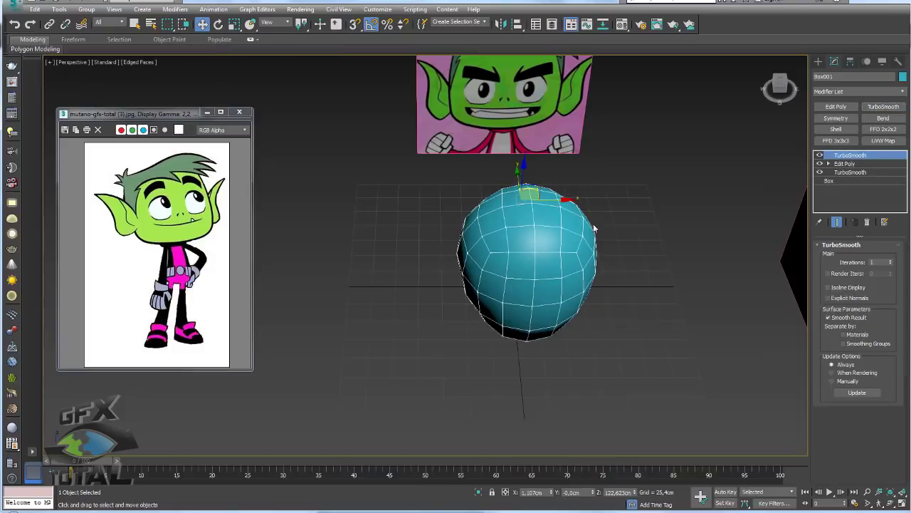
mouse_move(595, 229)
middle_mouse_down("alt")
mouse_move(597, 296)
mouse_move(606, 183)
mouse_move(695, 178)
mouse_move(669, 205)
middle_mouse_up("alt")
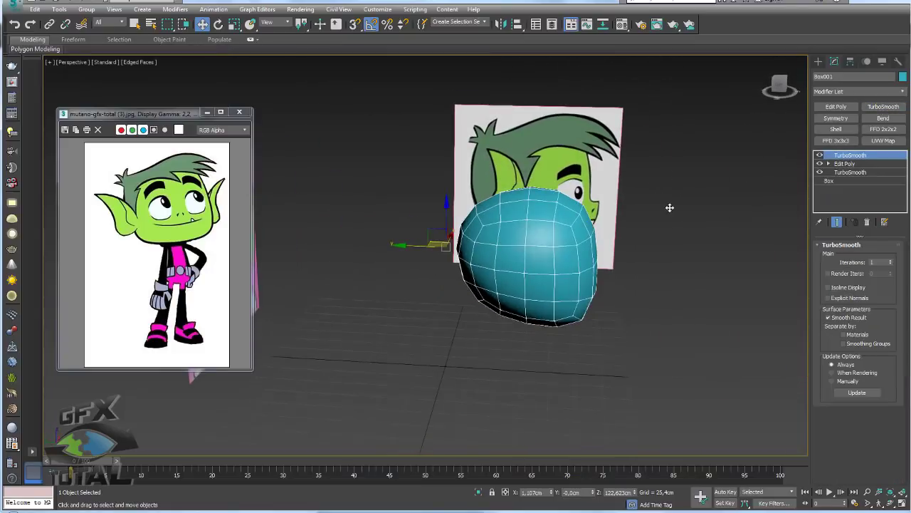
left_click(837, 106)
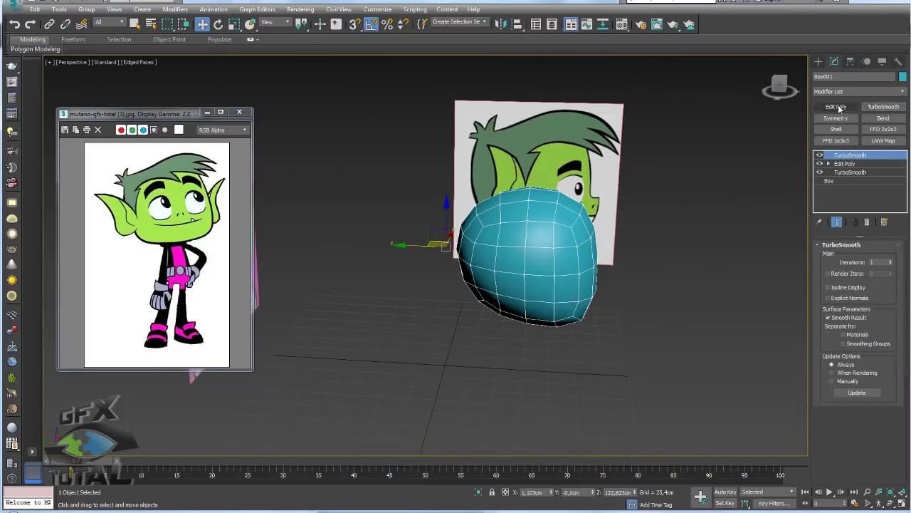
left_click(832, 324)
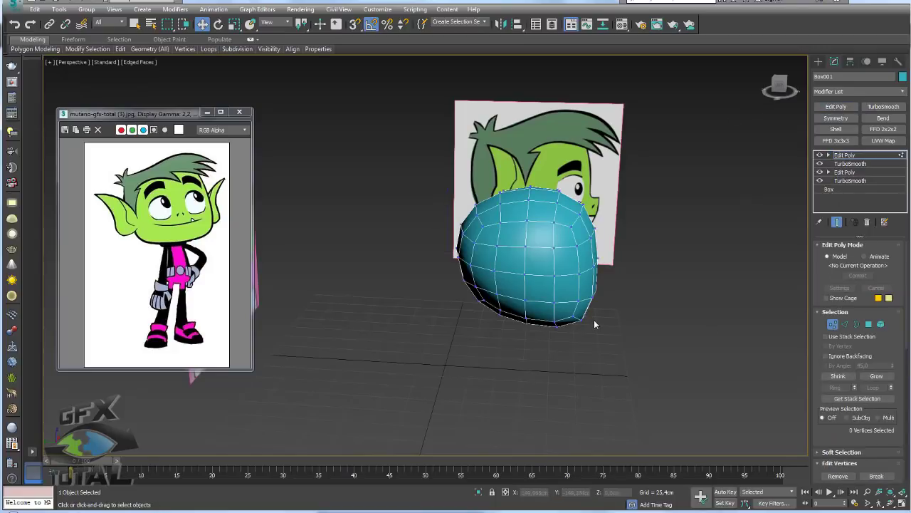
- Scale the whole head element up in the Left view to cover the side reference
key("l")
scroll(574, 317, "down", 2)
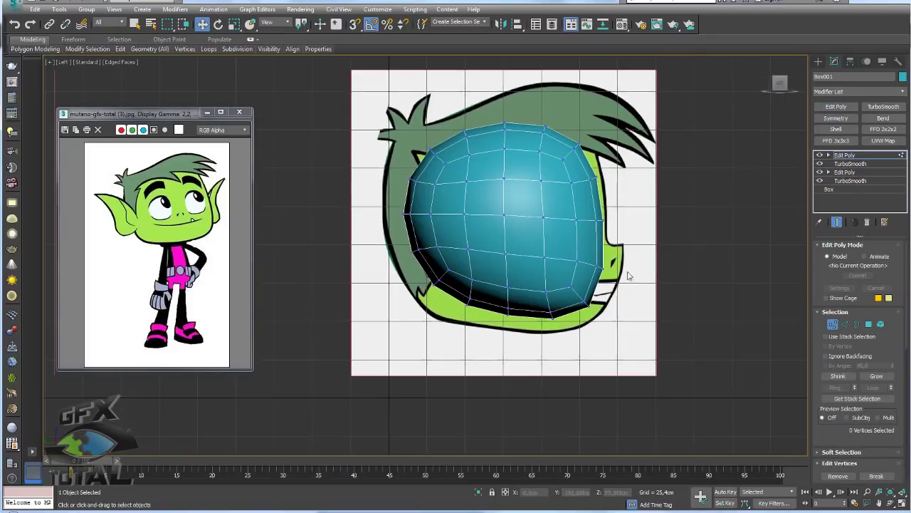
left_click(844, 155)
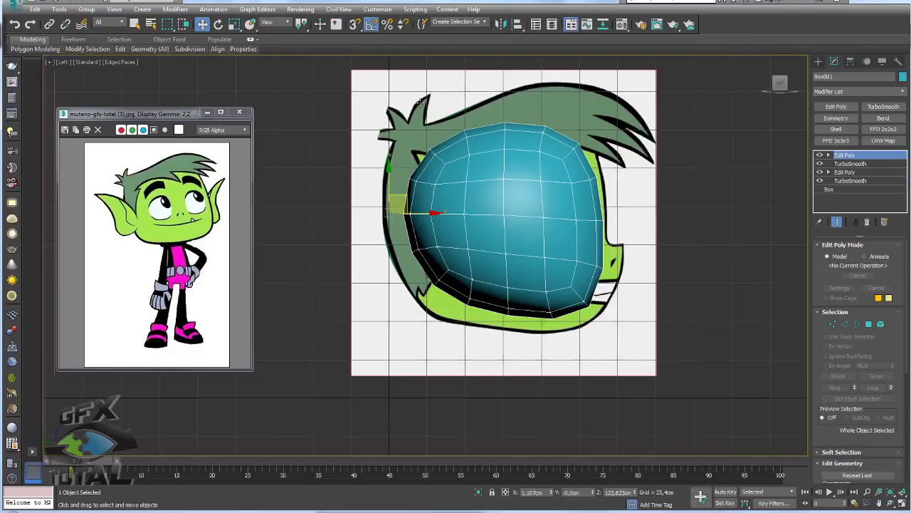
left_click(828, 155)
left_click(849, 198)
left_click(511, 211)
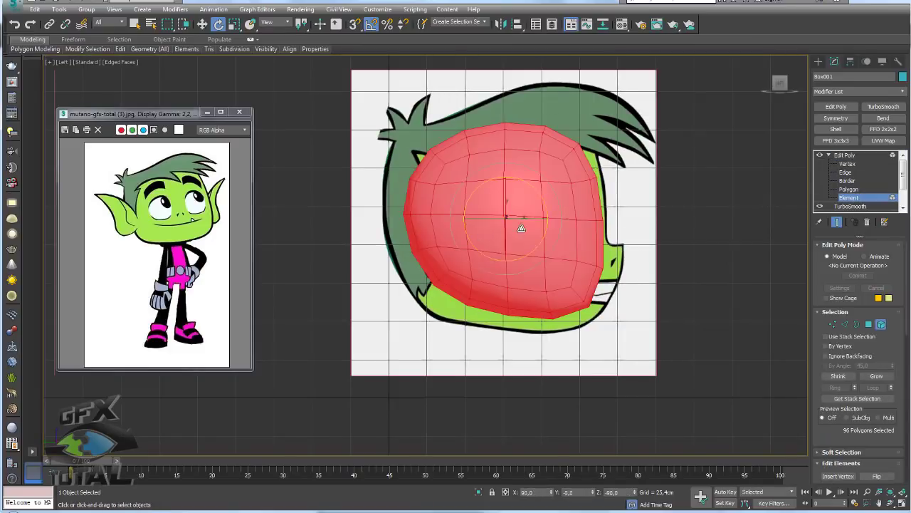
mouse_move(517, 212)
left_mouse_down()
mouse_move(512, 204)
mouse_move(532, 203)
left_mouse_up()
left_click_drag(529, 205, 523, 204)
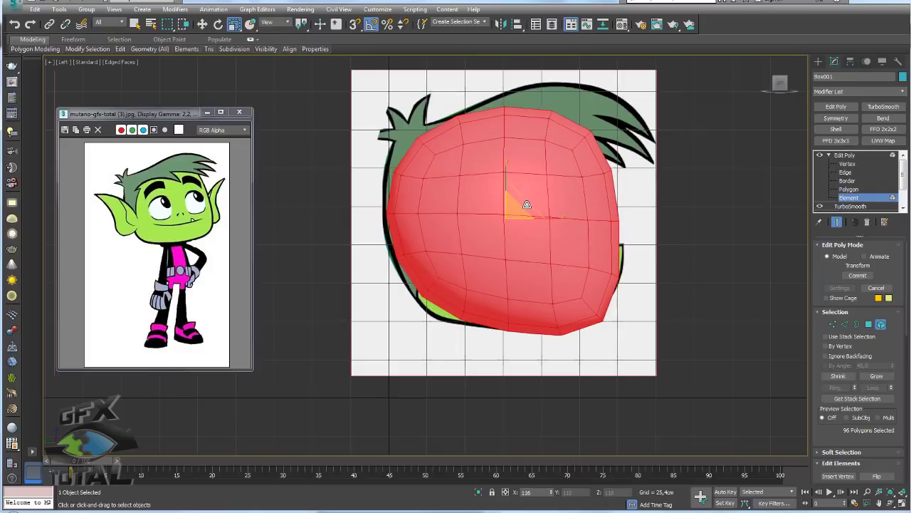
- Move and rotate the lower jaw, chin and back-of-head vertices to hug the side outline
left_click(844, 325)
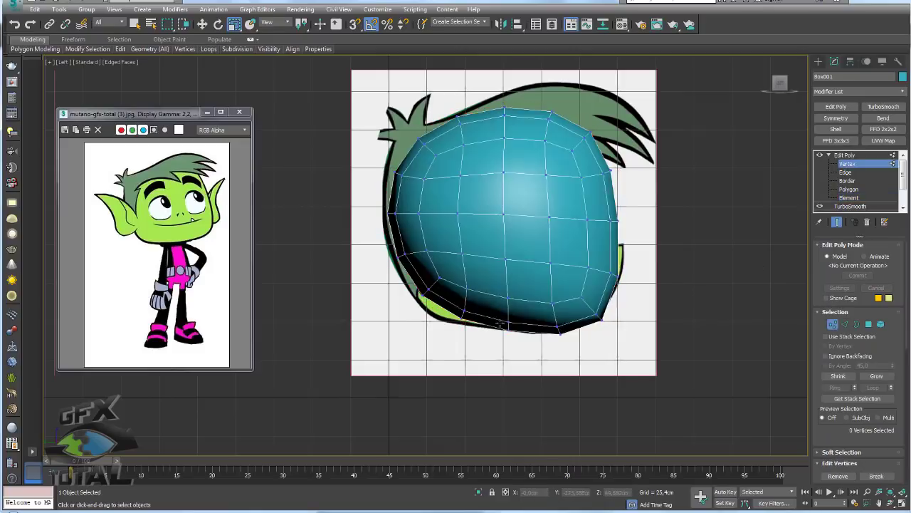
key("w")
mouse_move(405, 272)
left_mouse_down()
mouse_move(463, 283)
mouse_move(489, 313)
mouse_move(571, 335)
left_mouse_up()
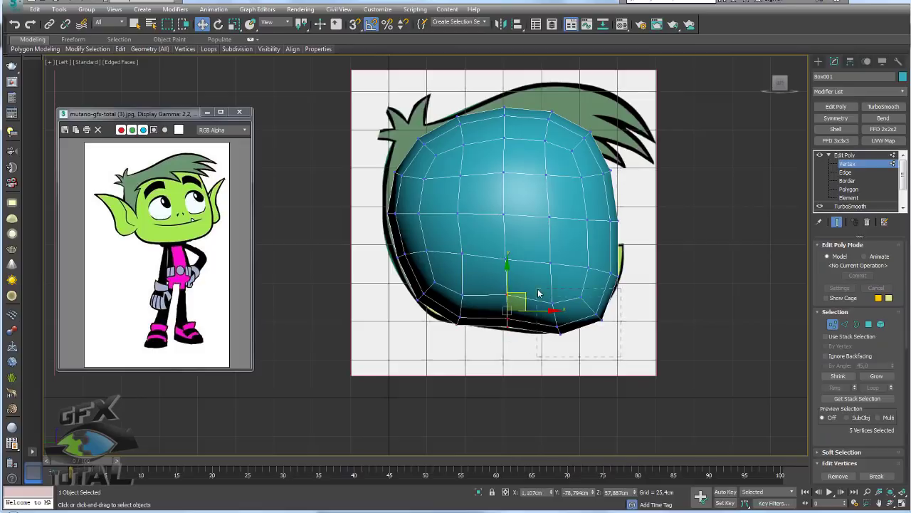
left_click_drag(539, 293, 540, 292)
left_click_drag(586, 317, 586, 307)
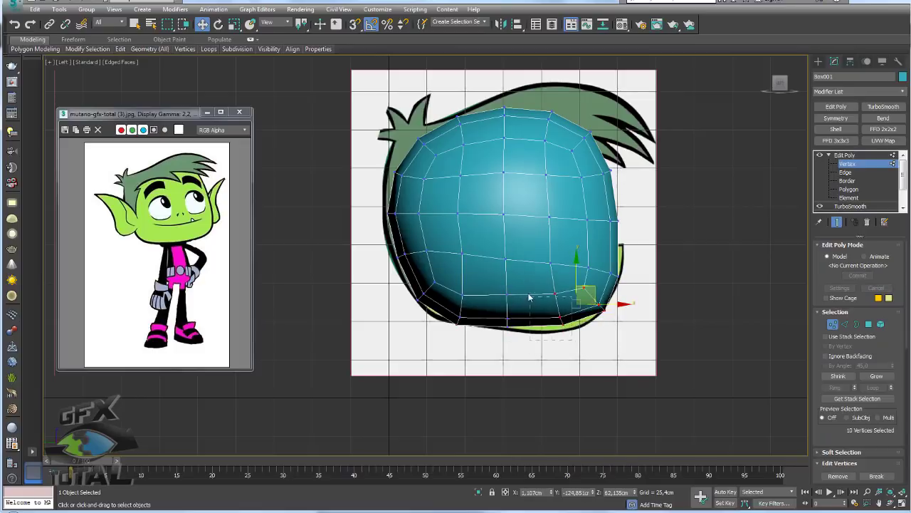
mouse_move(530, 297)
left_mouse_down()
mouse_move(619, 310)
mouse_move(586, 262)
left_mouse_up()
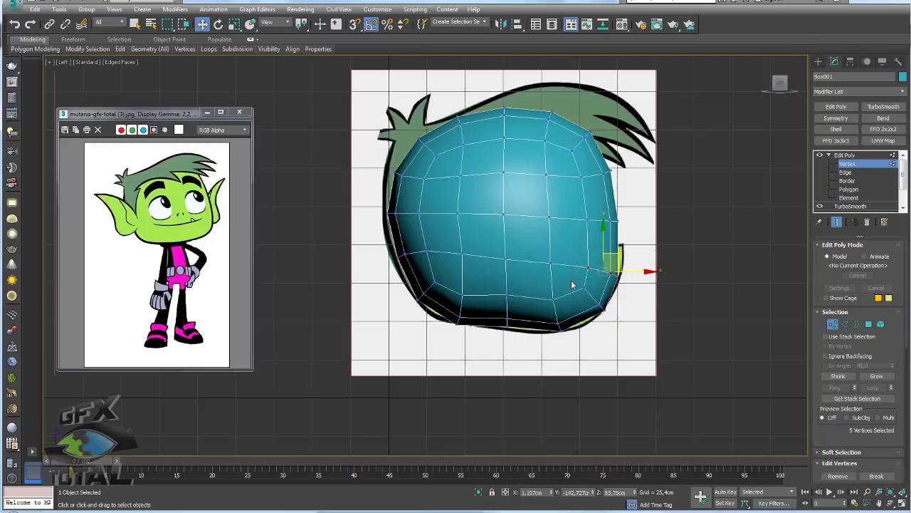
left_click_drag(574, 280, 628, 252)
key("e")
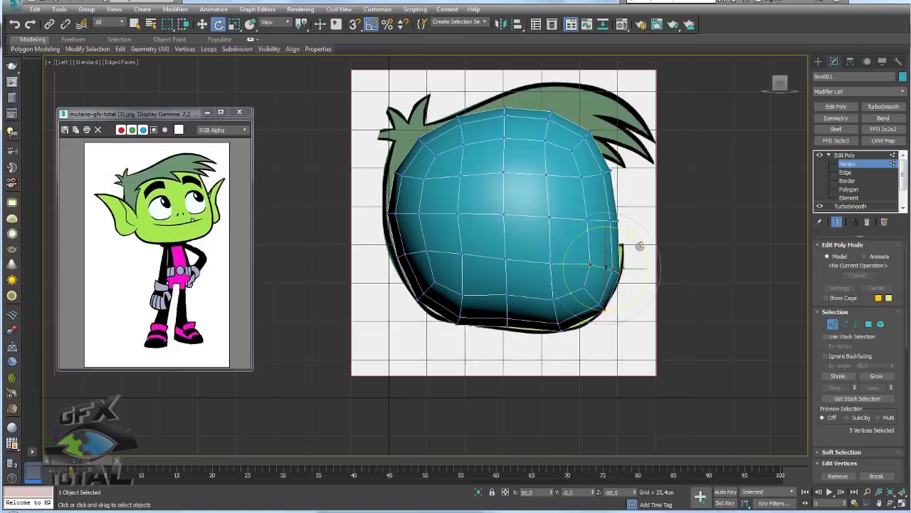
left_click_drag(435, 269, 420, 238)
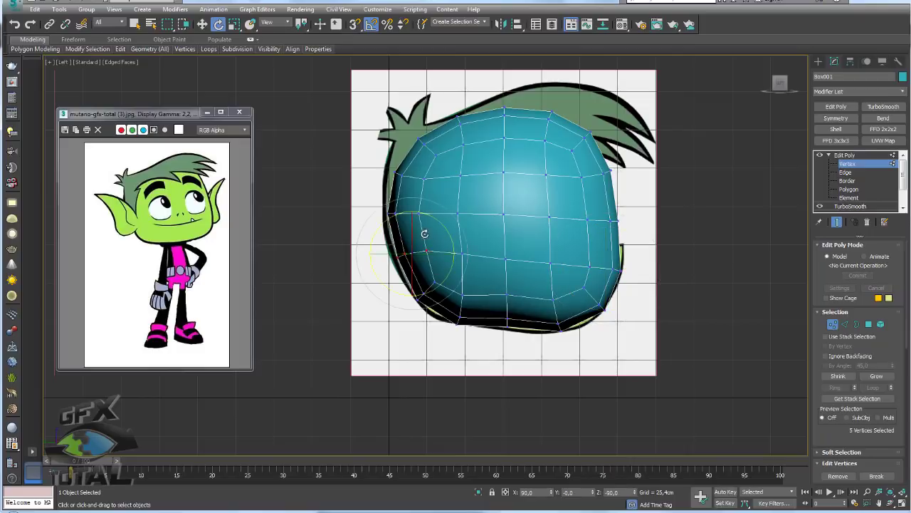
key("w")
left_click(530, 259)
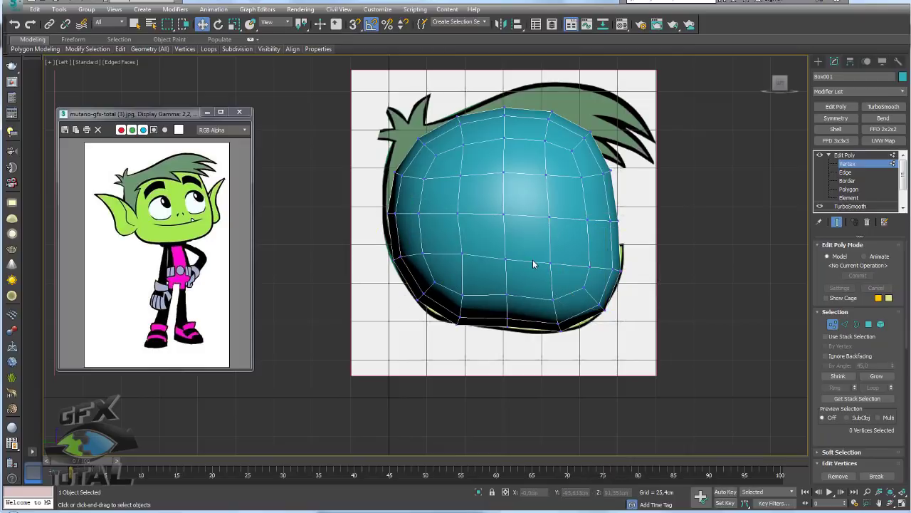
- In the front view, scale the lower and middle vertex rows inward to narrow the head
key("p")
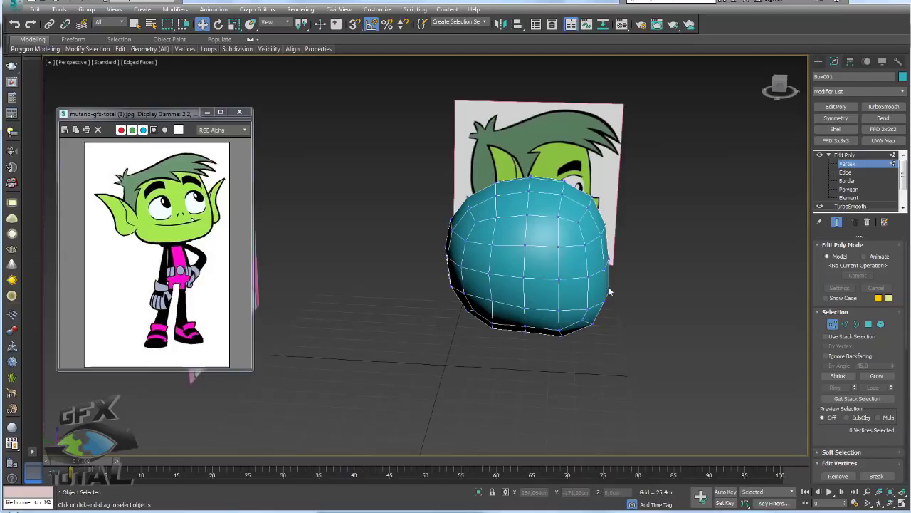
key("f")
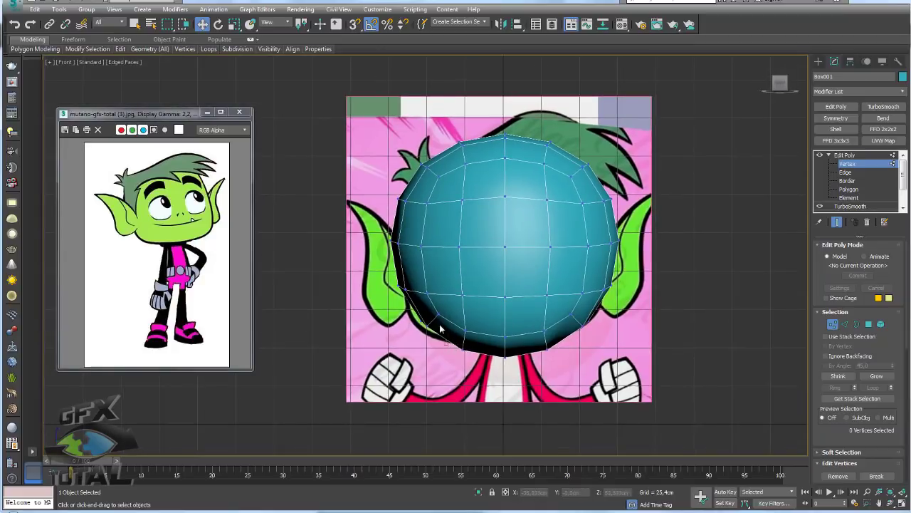
left_click_drag(440, 328, 413, 309)
left_click_drag(568, 311, 559, 317, "ctrl")
key("r")
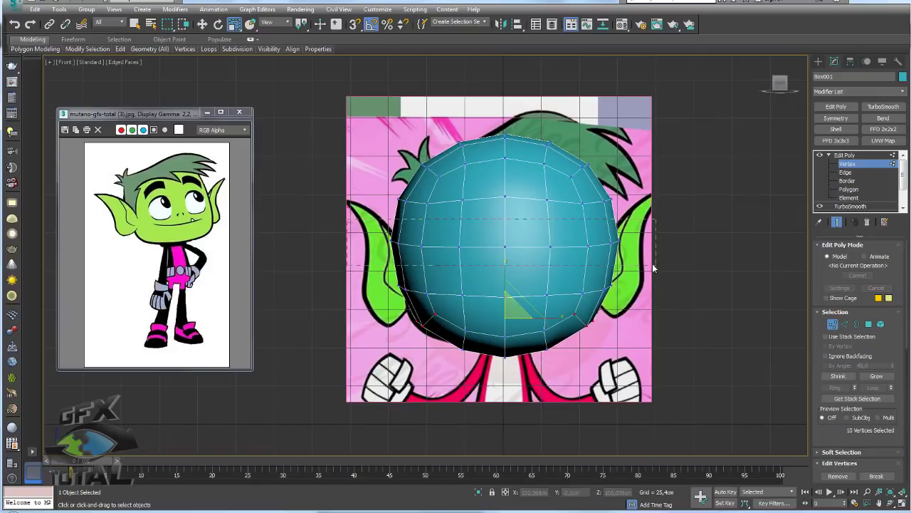
left_click_drag(652, 263, 384, 229)
key("alt+x")
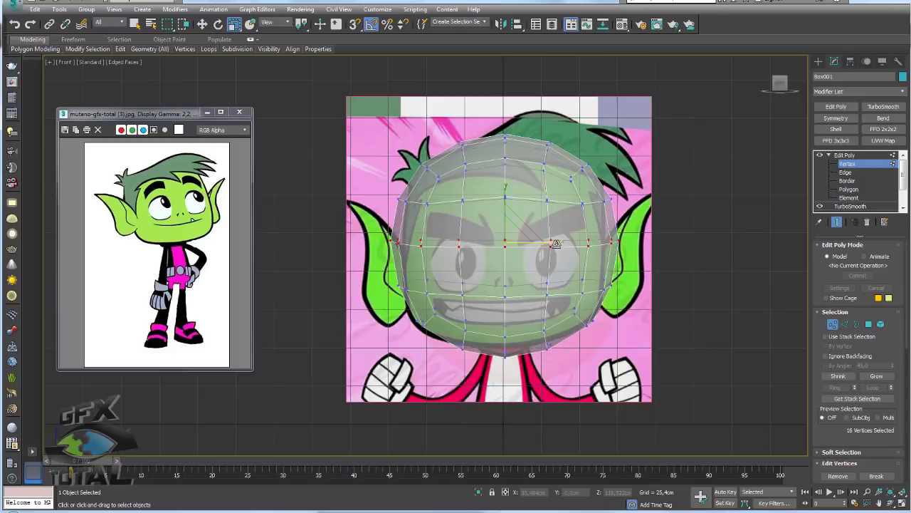
key("alt+x")
left_click_drag(559, 245, 548, 244)
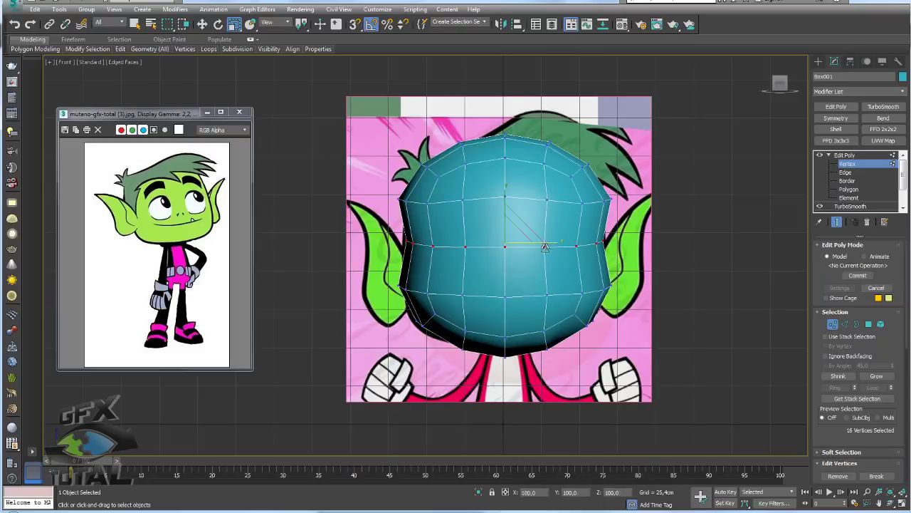
- Narrow the rows below and above the middle and flatten the top of the head
left_click_drag(633, 305, 388, 281)
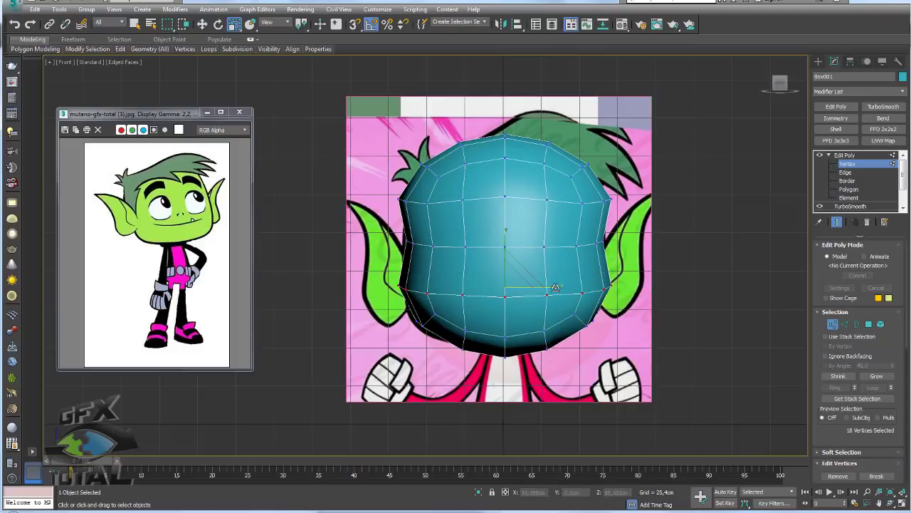
left_click_drag(558, 288, 552, 288)
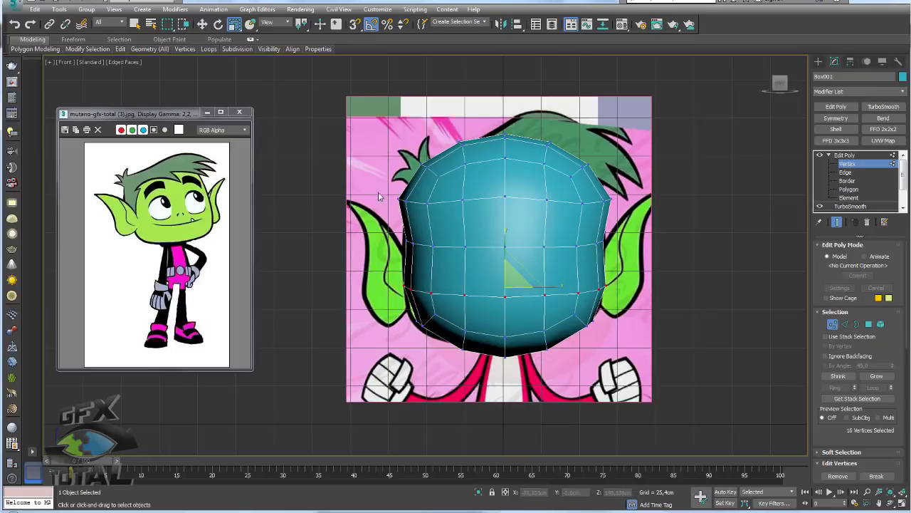
left_click_drag(388, 187, 620, 215)
left_click_drag(566, 206, 550, 205)
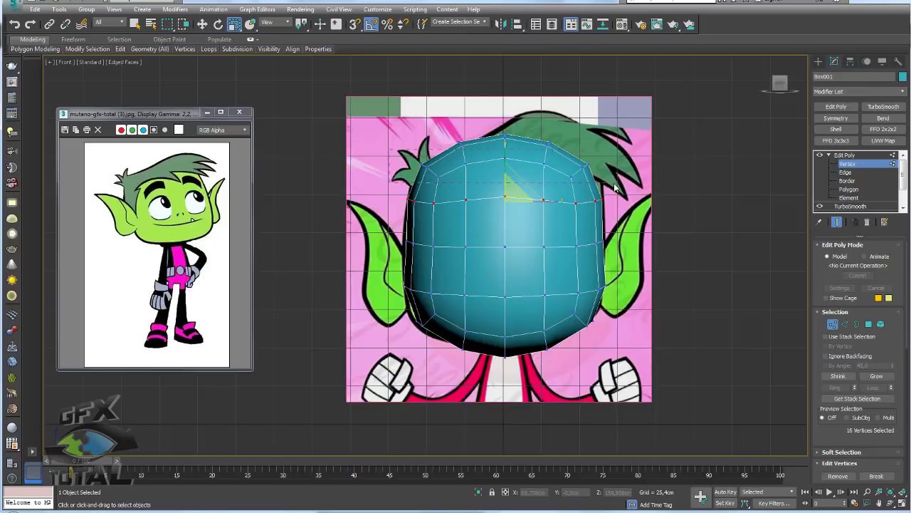
left_click_drag(409, 151, 645, 187)
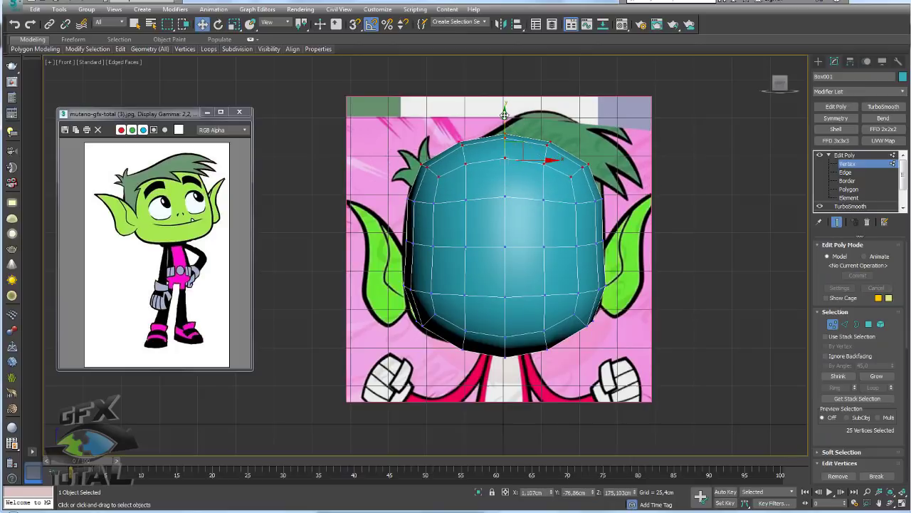
left_click_drag(529, 124, 527, 139)
- Narrow the upper vertex row, then restore the four-viewport layout
key("w")
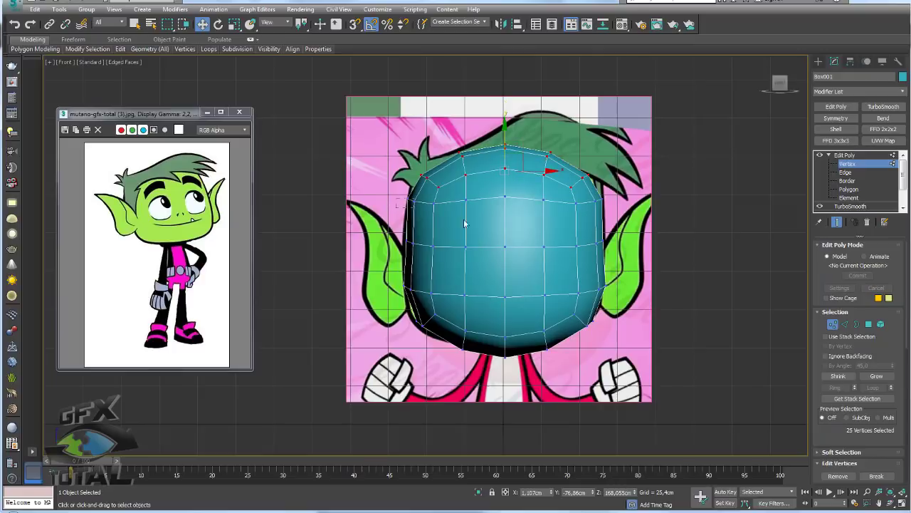
mouse_move(402, 191)
left_mouse_down()
mouse_move(601, 212)
mouse_move(554, 204)
left_mouse_up()
key("r")
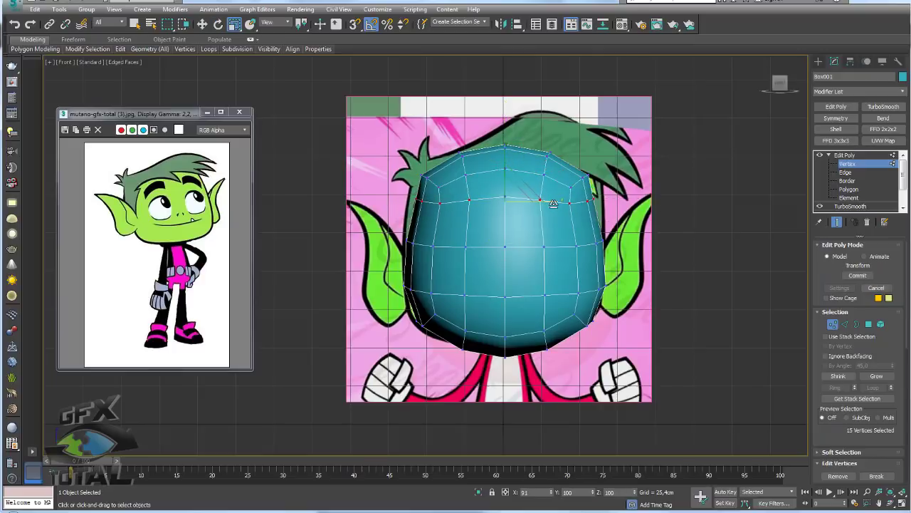
middle_click_drag(575, 287, 584, 286)
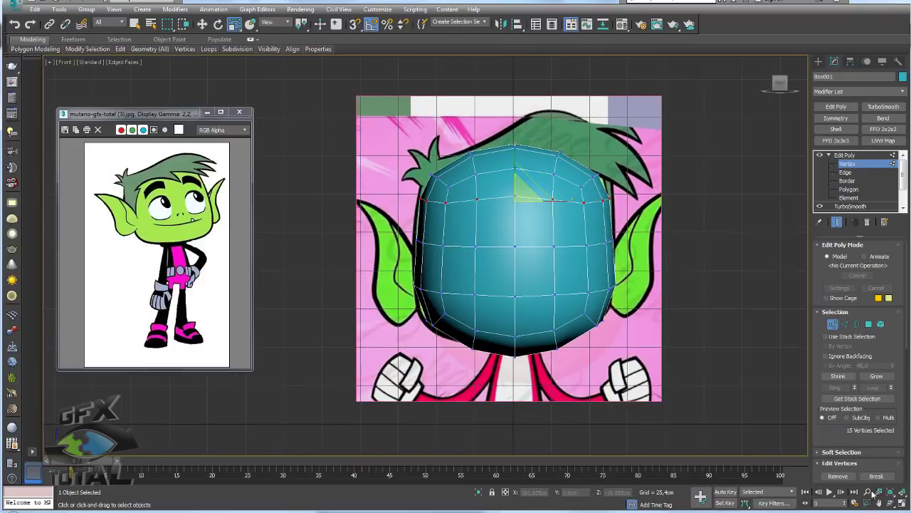
left_click(902, 502)
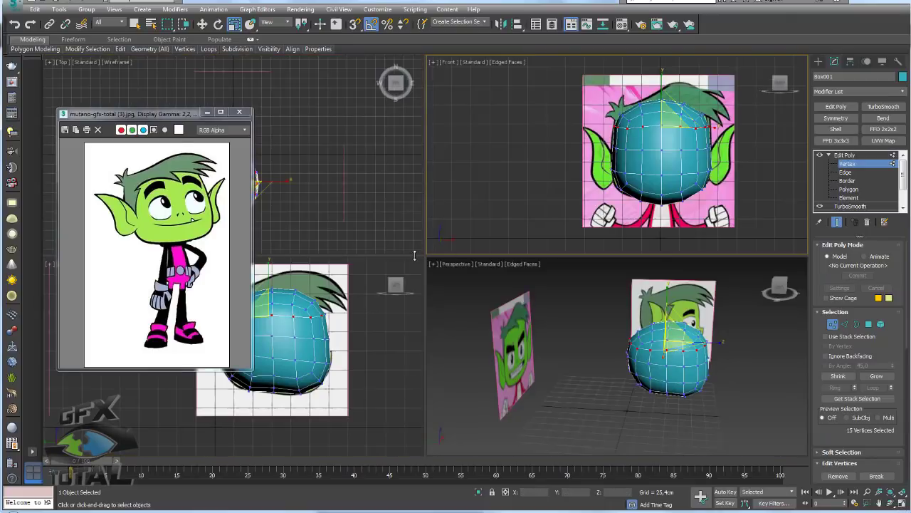
- Close the image viewer and set up see-through side and front views of the head
left_click(33, 471)
left_click(239, 111)
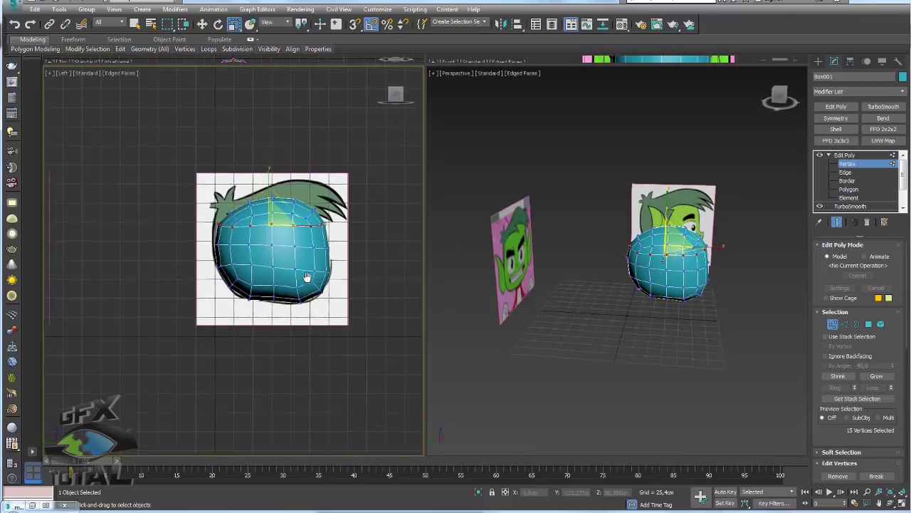
scroll(316, 248, "up", 5)
middle_click_drag(316, 248, 295, 278)
key("alt+x")
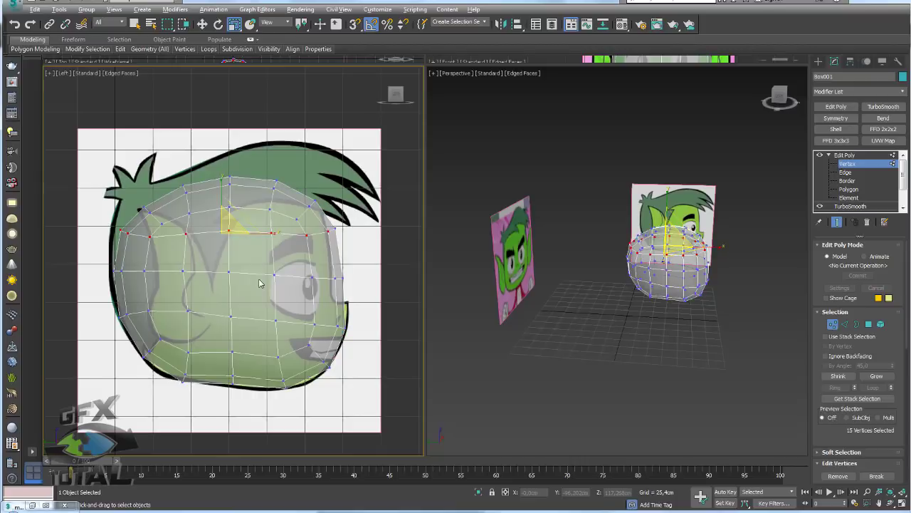
middle_click_drag(534, 328, 579, 365, "alt")
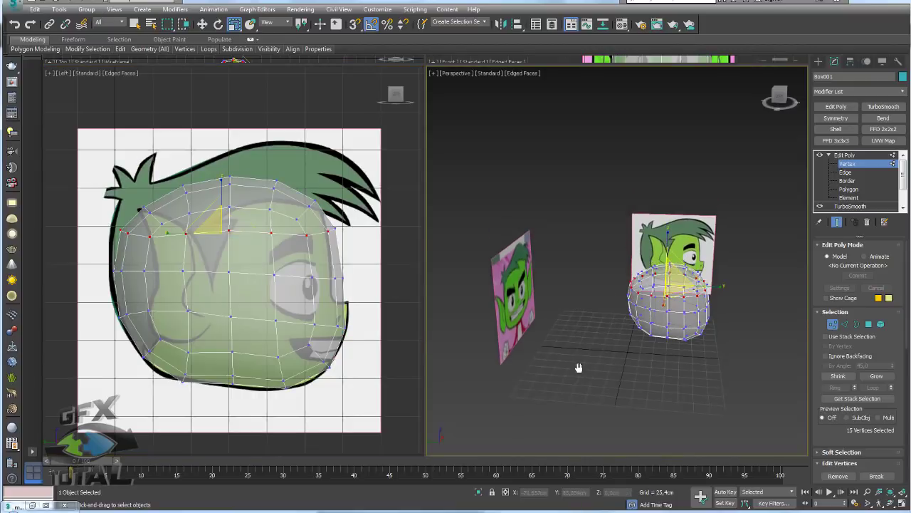
key("f")
scroll(632, 292, "up", 8)
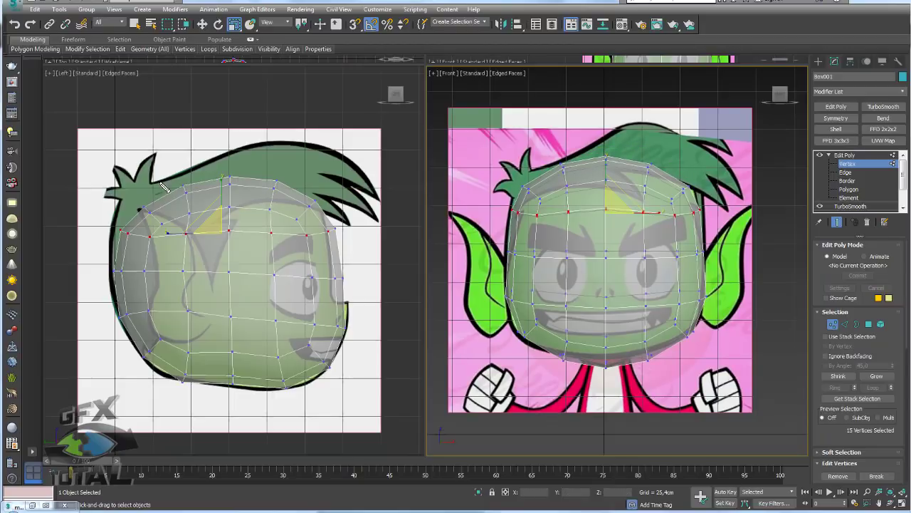
- Move the three chin-centre vertices to the front reference's jawline and exit Vertex mode
left_click_drag(151, 186, 331, 191)
mouse_move(505, 292)
middle_mouse_down()
mouse_move(575, 309)
mouse_move(603, 332)
middle_mouse_up()
left_click_drag(593, 338, 613, 322)
key("w")
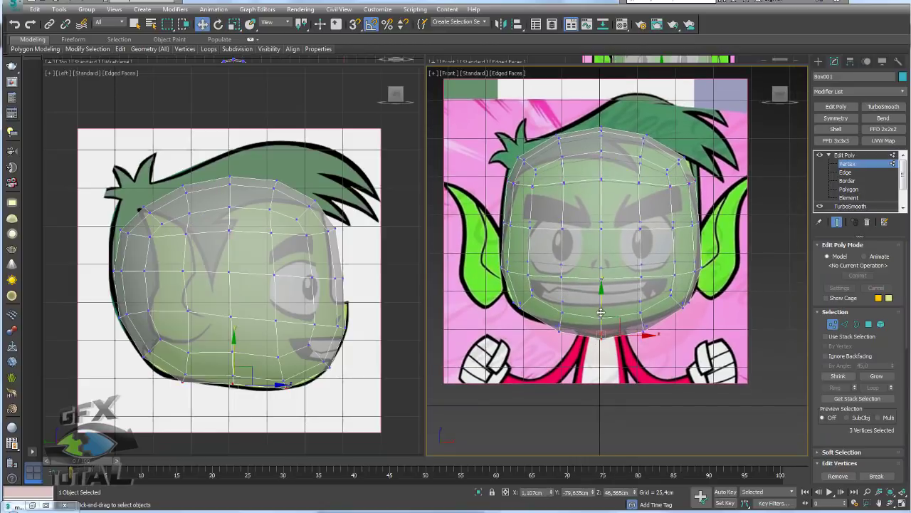
left_click(844, 156)
key("alt+x")
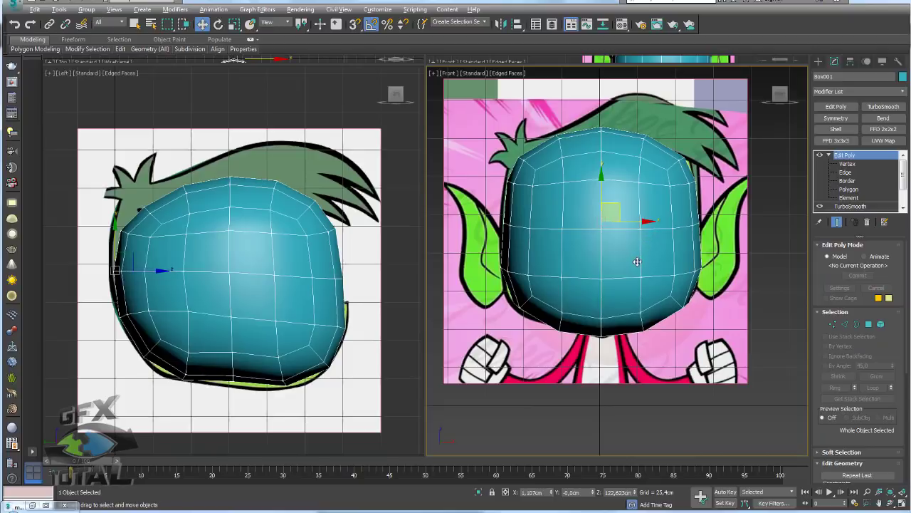
- Inspect the opaque head in perspective, marking and then clearing reference annotations
scroll(637, 262, "up", 5)
key("p")
scroll(677, 302, "up", 1)
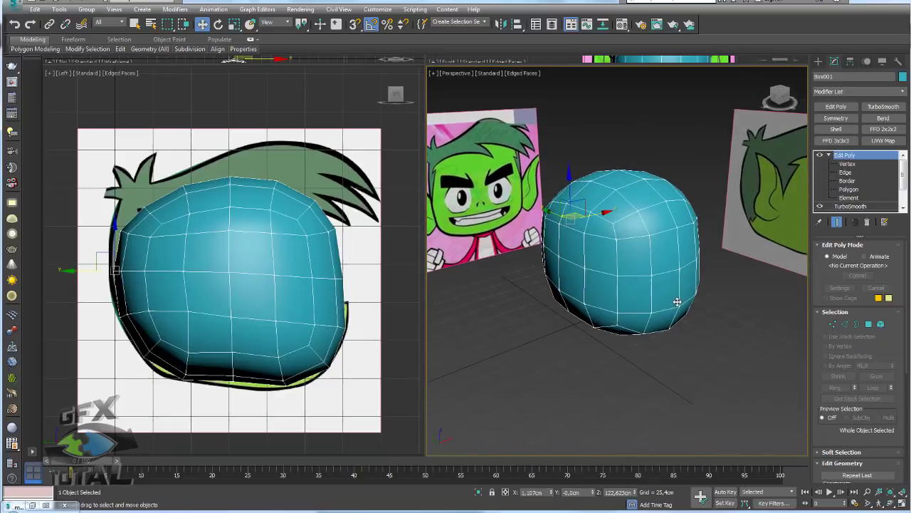
scroll(669, 295, "down", 2)
mouse_move(570, 181)
left_mouse_down()
mouse_move(576, 235)
mouse_move(470, 245)
mouse_move(498, 142)
mouse_move(583, 206)
mouse_move(573, 168)
mouse_move(612, 151)
mouse_move(633, 196)
mouse_move(644, 182)
left_mouse_up()
key("Escape")
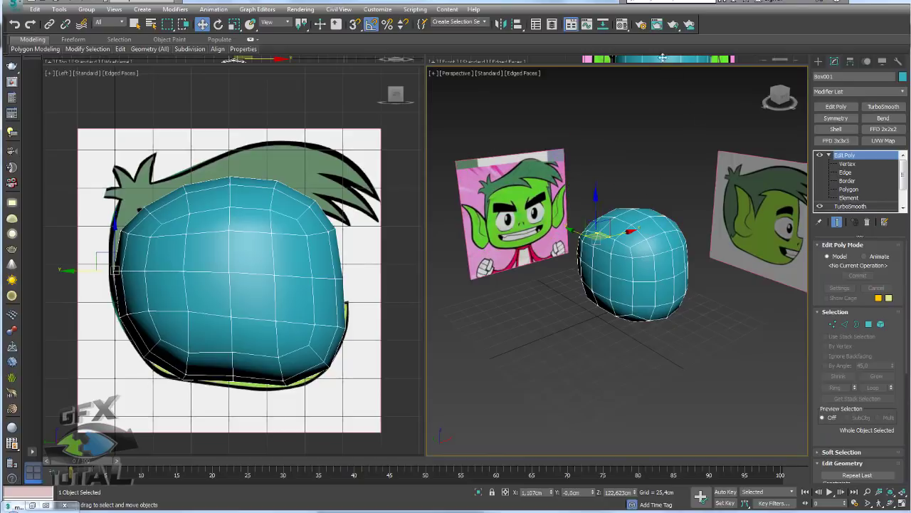
- Pick the Beast Boy material from the reference plane and apply it to the head
left_click(622, 25)
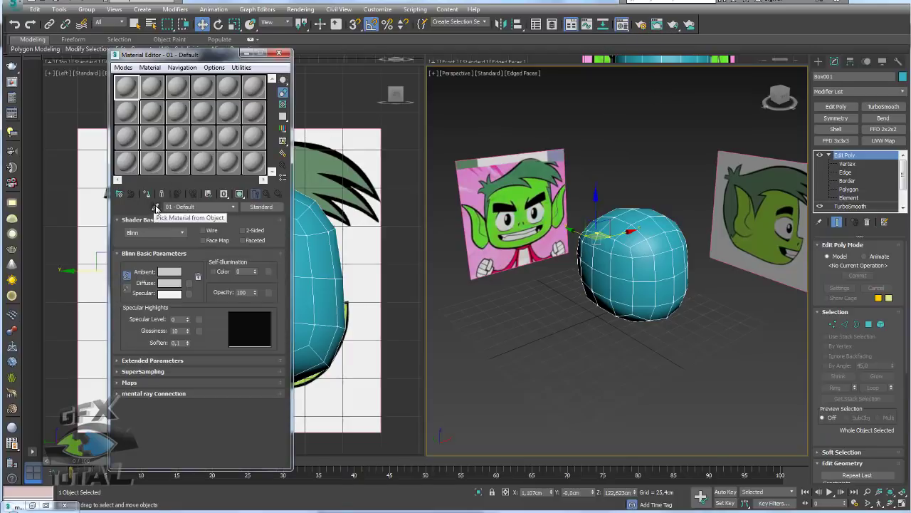
left_click(155, 207)
left_click(531, 190)
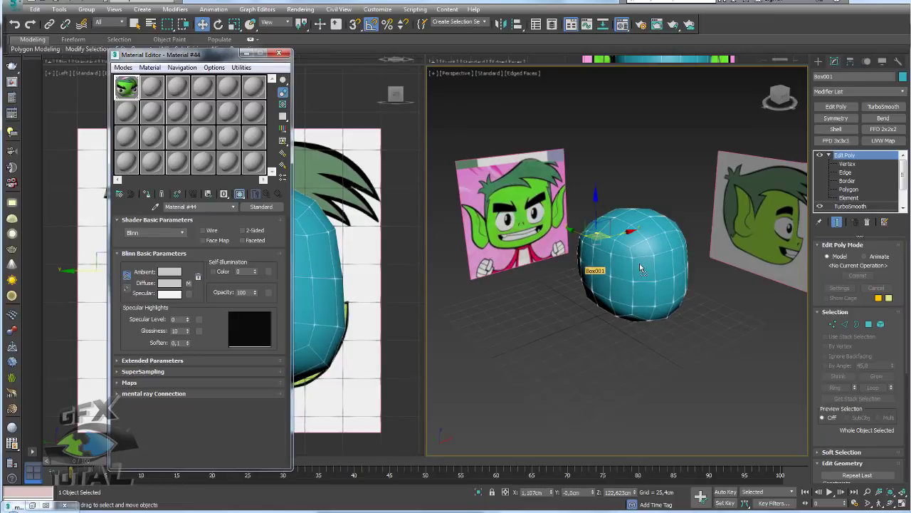
left_click_drag(469, 261, 641, 269)
mouse_move(724, 296)
middle_mouse_down("alt")
mouse_move(692, 300)
mouse_move(669, 269)
mouse_move(721, 264)
mouse_move(677, 311)
middle_mouse_up("alt")
scroll(677, 311, "up", 4)
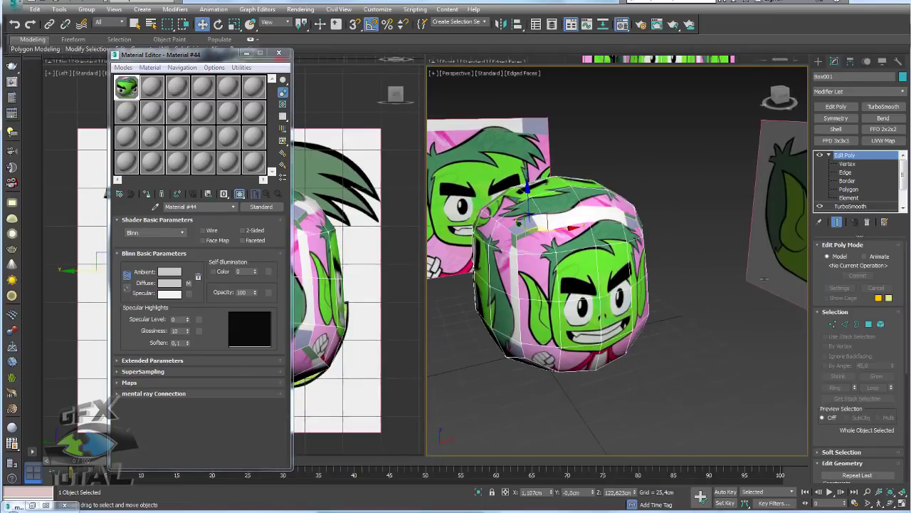
- Add a UVW Map to the head and scale its gizmo up so the face fits
left_click(883, 141)
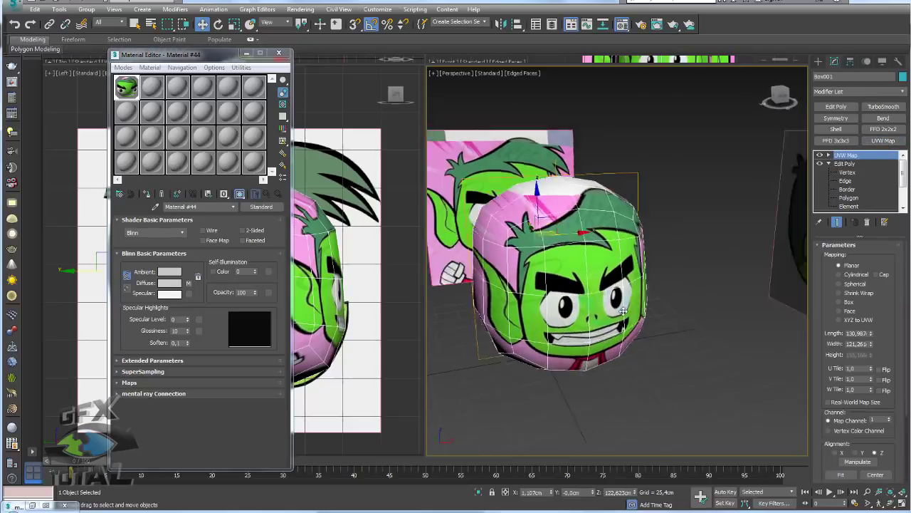
left_click(829, 155)
left_click(846, 164)
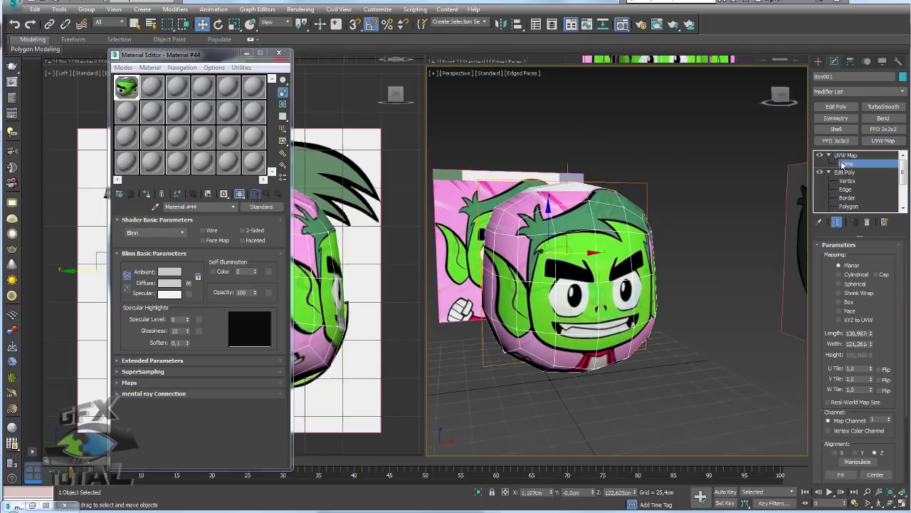
key("r")
left_click_drag(563, 262, 588, 241)
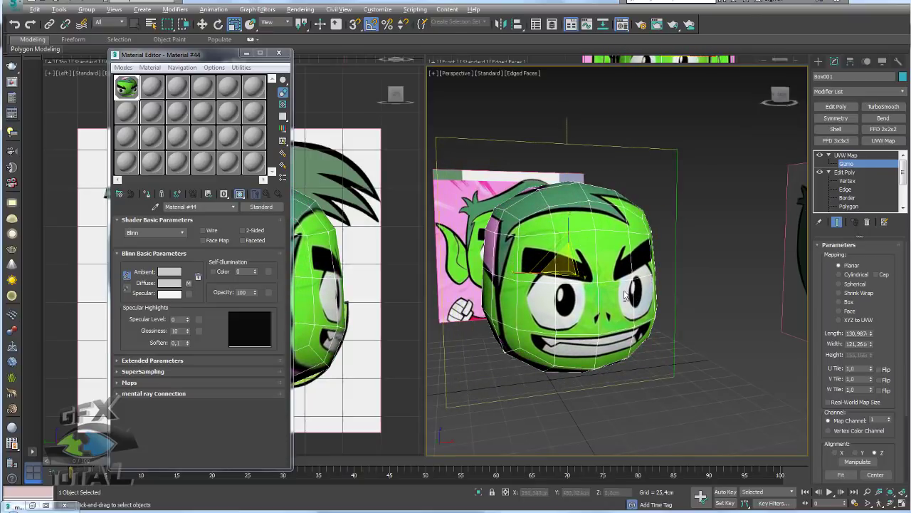
mouse_move(588, 241)
middle_mouse_down("alt")
mouse_move(601, 287)
mouse_move(646, 308)
middle_mouse_up("alt")
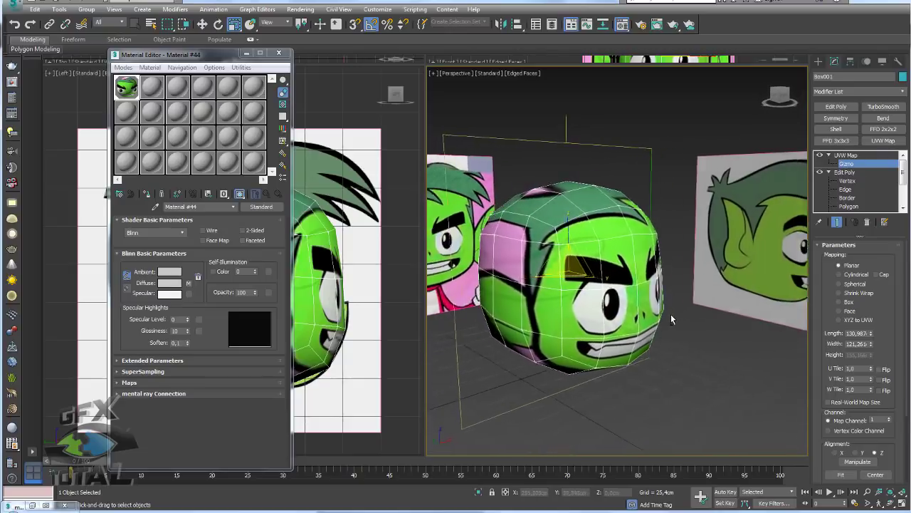
- In the front view, move the UVW Map gizmo to shift the face texture into place
key("f")
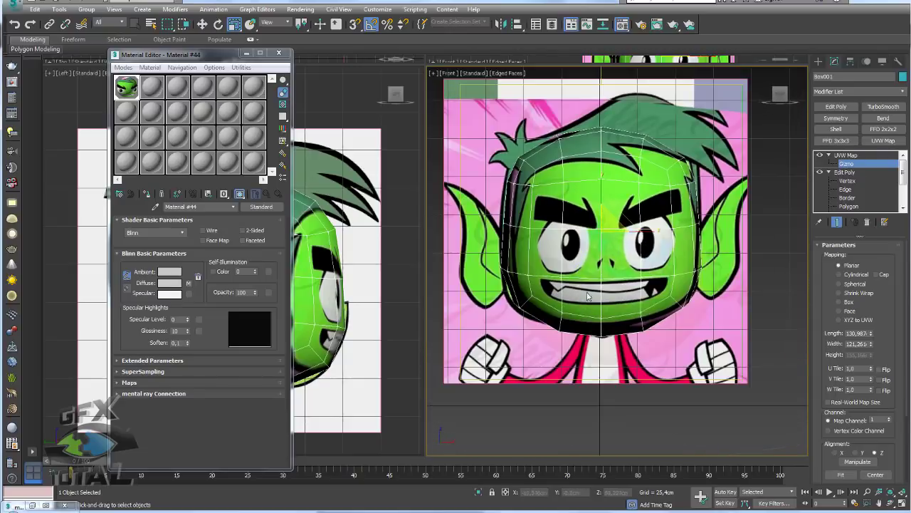
scroll(604, 300, "down", 2)
key("alt+x")
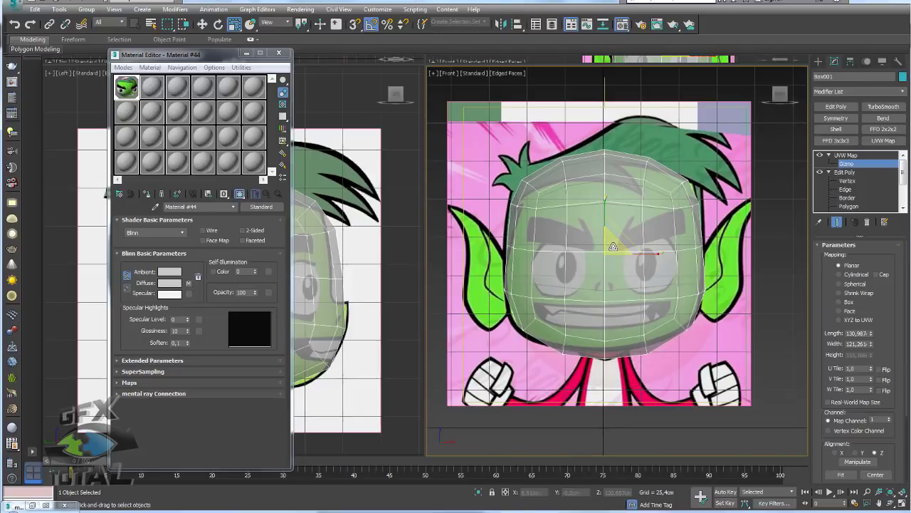
key("alt+x")
key("w")
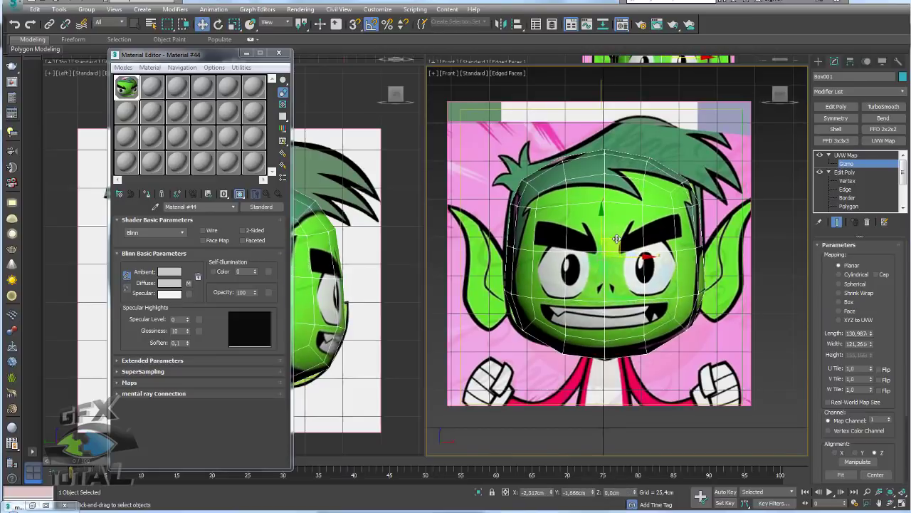
left_click_drag(617, 246, 615, 240)
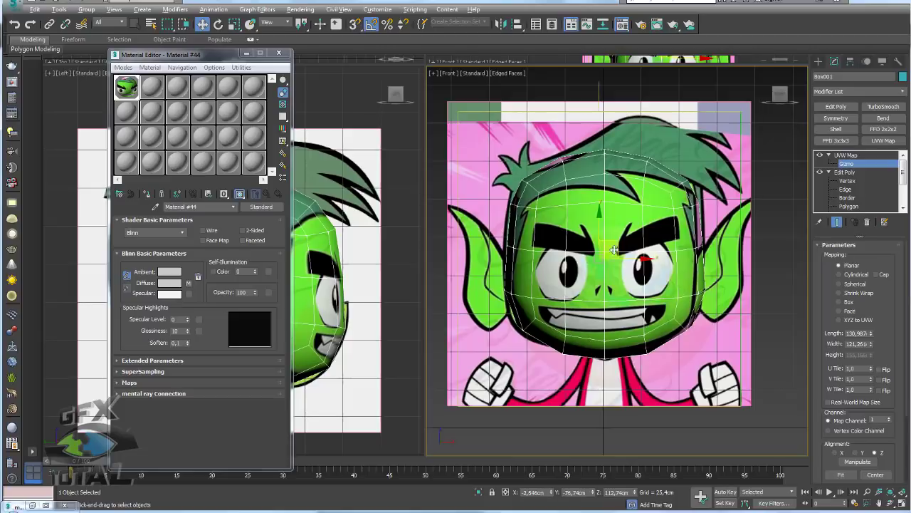
- Scale the map gizmo slightly larger so the face fits the head
key("alt+x")
key("alt+x")
key("alt+x")
key("alt+x")
key("alt+x")
key("alt+x")
key("e")
key("r")
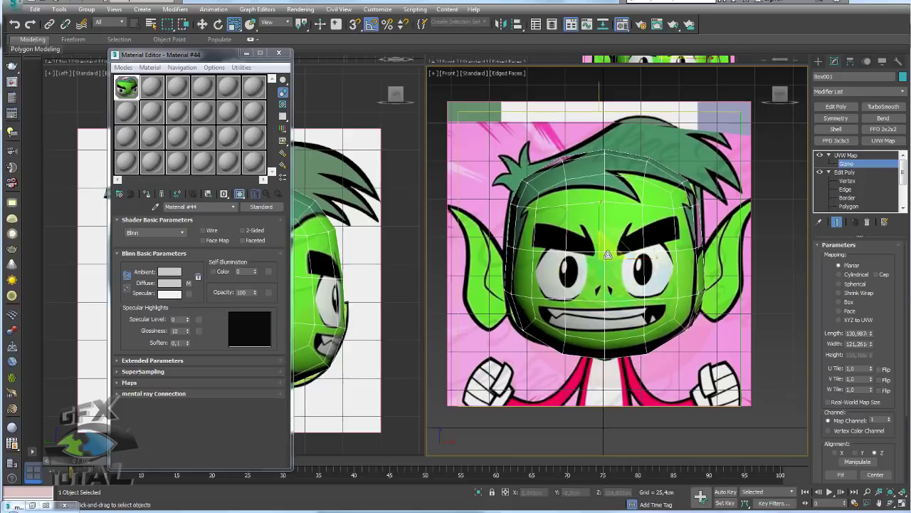
key("alt+x")
key("alt+x")
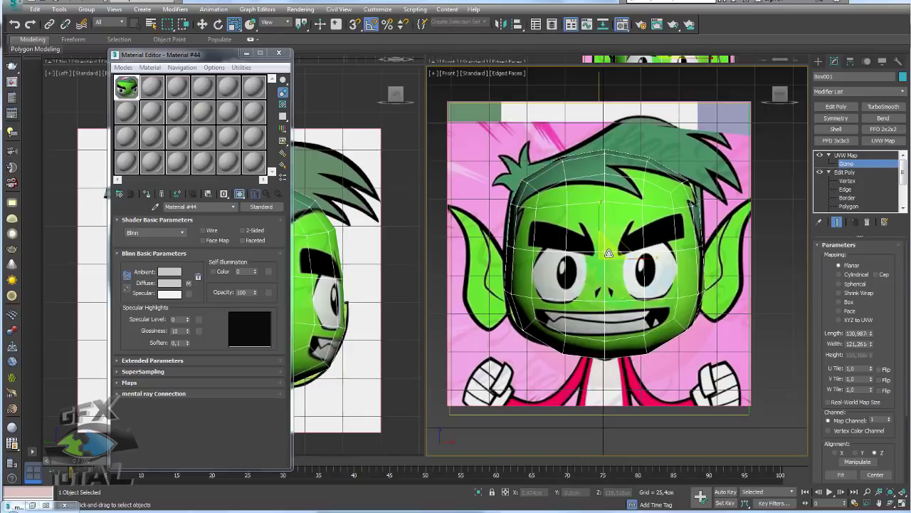
left_click_drag(609, 254, 611, 253)
key("alt+x")
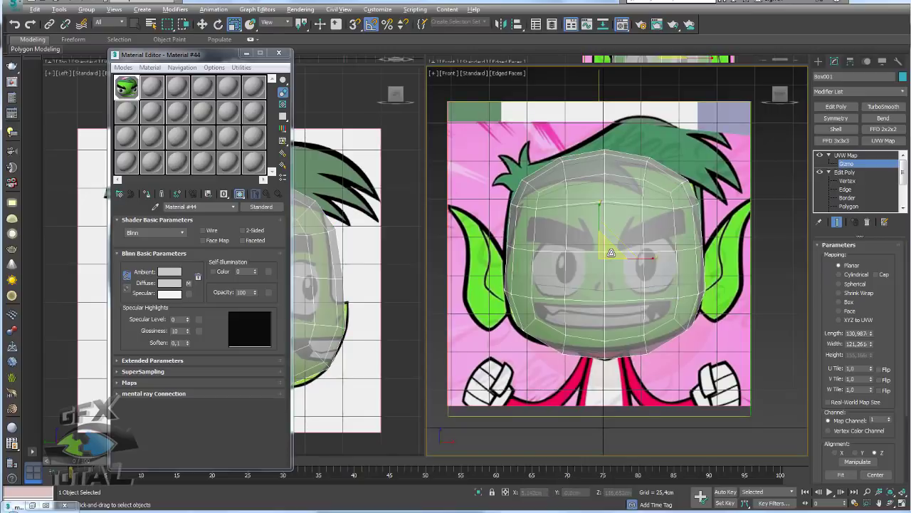
key("alt+x")
key("w")
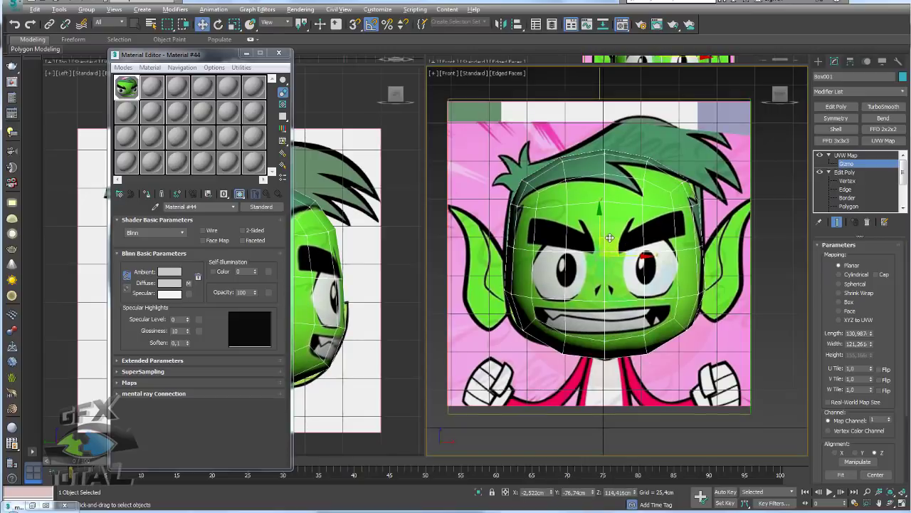
- Compare the texture against the reference in see-through, then return to perspective view
key("alt+x")
key("alt+x")
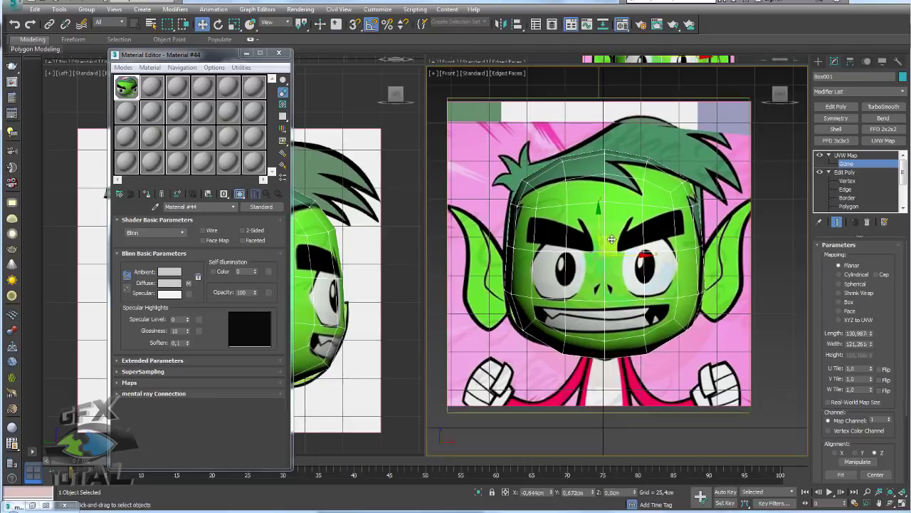
key("alt+x")
key("alt+x")
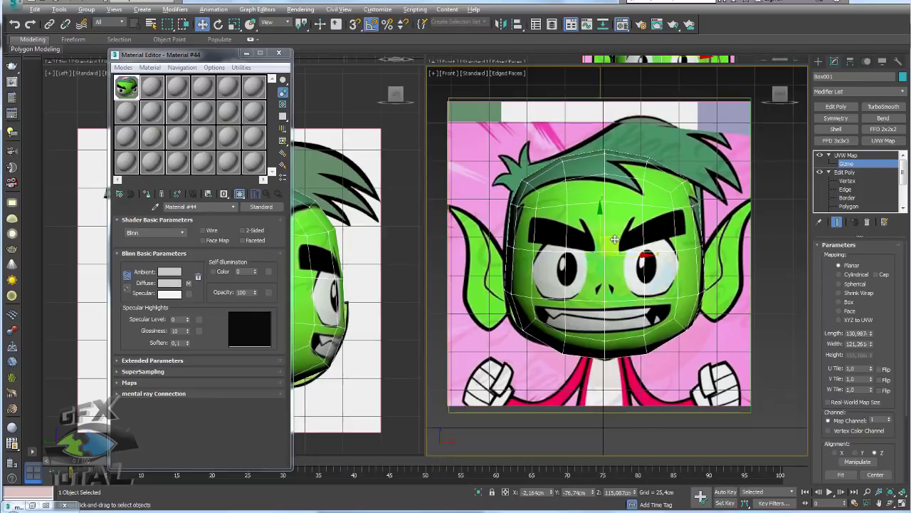
key("alt+x")
key("alt+x")
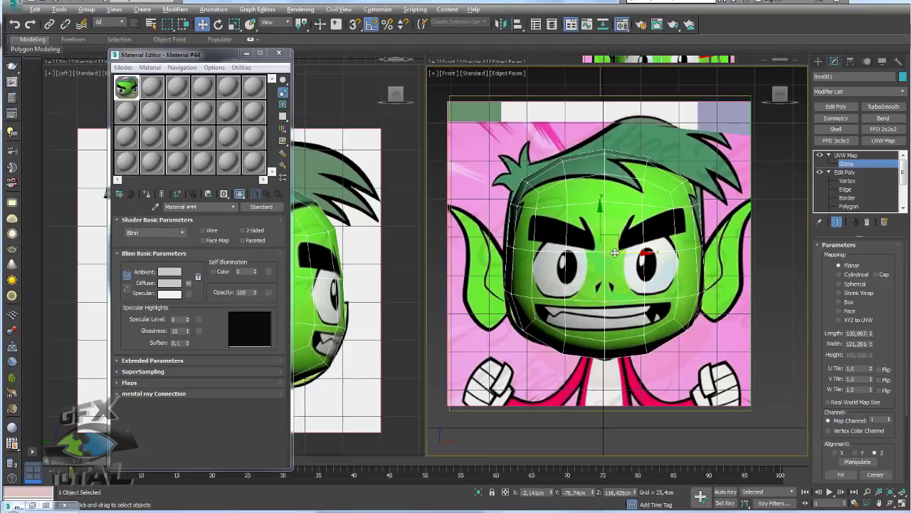
key("alt+x")
key("alt+x")
mouse_move(610, 261)
middle_mouse_down()
mouse_move(630, 282)
mouse_move(661, 277)
mouse_move(612, 288)
mouse_move(669, 291)
mouse_move(628, 295)
mouse_move(616, 281)
middle_mouse_up()
key("p")
scroll(601, 285, "down", 5)
scroll(620, 284, "up", 2)
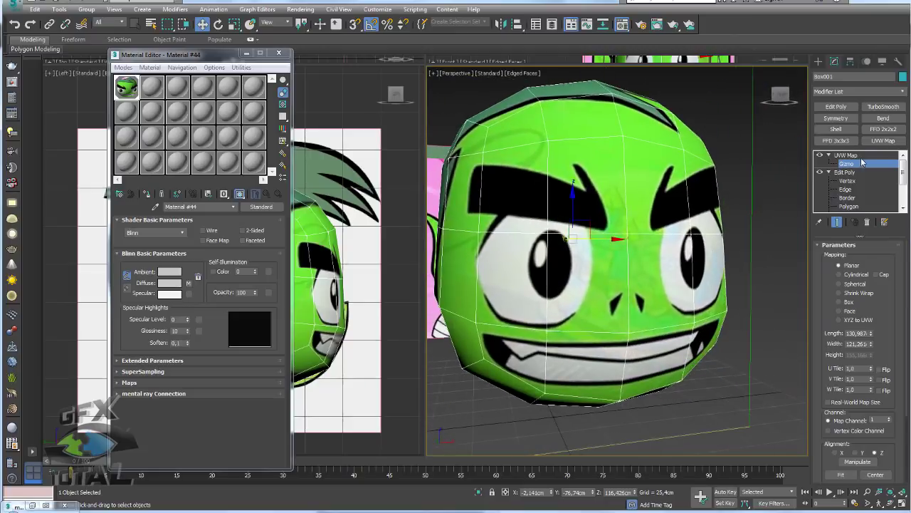
- Add a TurboSmooth modifier to smooth the head
left_click(884, 108)
mouse_move(701, 285)
middle_mouse_down("alt")
mouse_move(690, 254)
mouse_move(678, 288)
middle_mouse_up("alt")
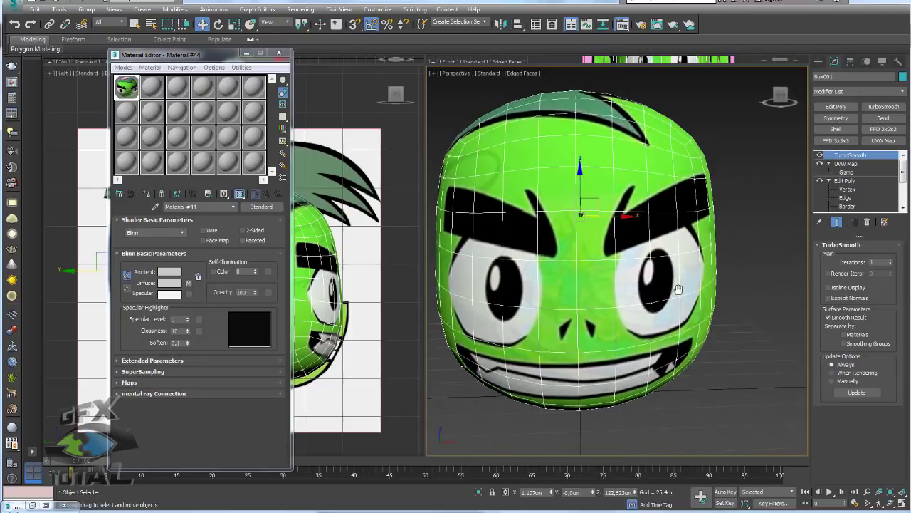
mouse_move(555, 147)
middle_mouse_down("alt")
mouse_move(610, 189)
mouse_move(624, 219)
middle_mouse_up("alt")
middle_click_drag(696, 315, 692, 297, "alt")
key("shift+z")
key("shift+z")
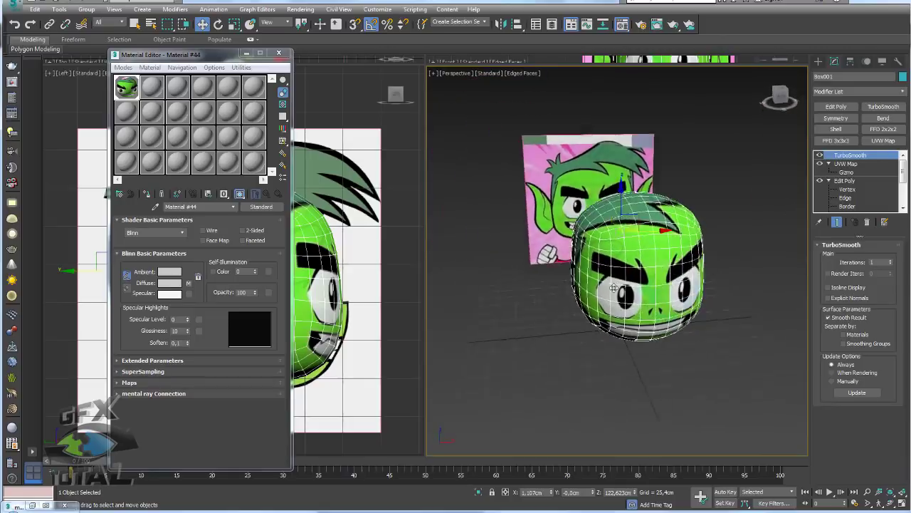
key("shift+z")
- Add Edit Poly and delete the polygons of the head's right half
left_click(836, 106)
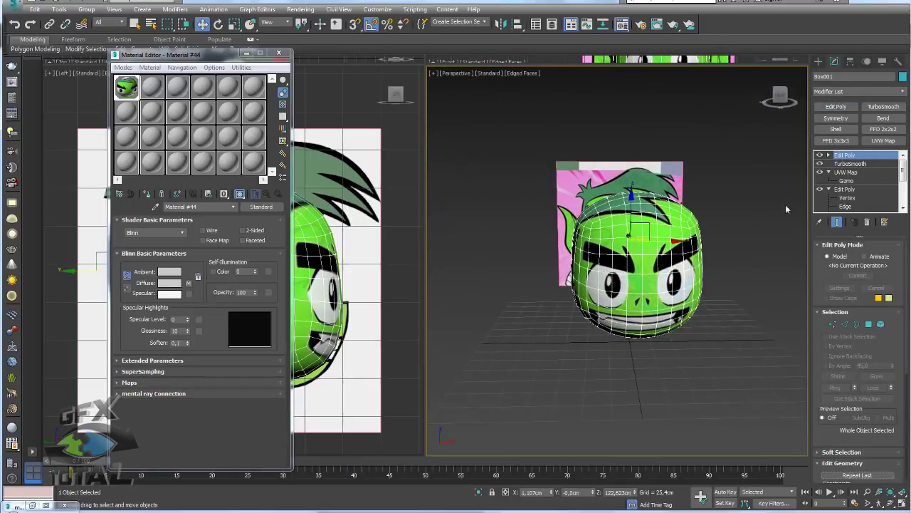
left_click(780, 97)
left_click(868, 324)
mouse_move(759, 280)
middle_mouse_down("alt")
mouse_move(775, 227)
mouse_move(743, 179)
mouse_move(752, 153)
middle_mouse_up("alt")
left_click_drag(752, 155, 648, 363)
key("Delete")
- Collapse the whole modifier stack of Box001 into a single Editable Poly
scroll(656, 332, "up", 3)
middle_click_drag(658, 320, 722, 157, "alt")
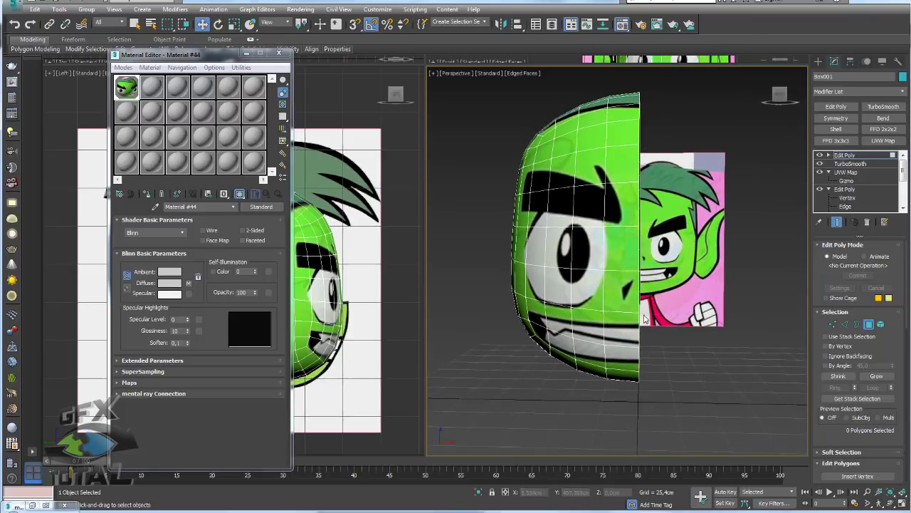
middle_click_drag(645, 318, 675, 302, "alt")
scroll(652, 242, "up", 2)
middle_click_drag(652, 242, 655, 309, "alt")
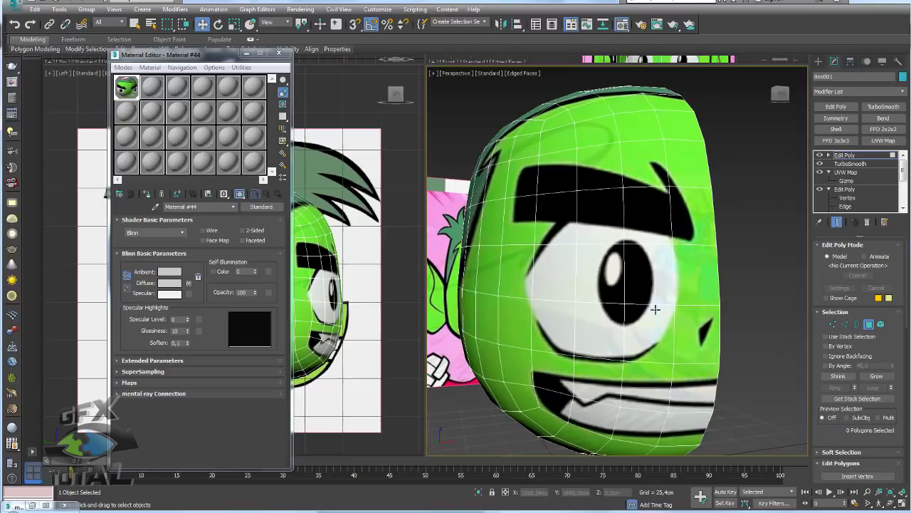
scroll(591, 226, "down", 1)
scroll(591, 227, "down", 1)
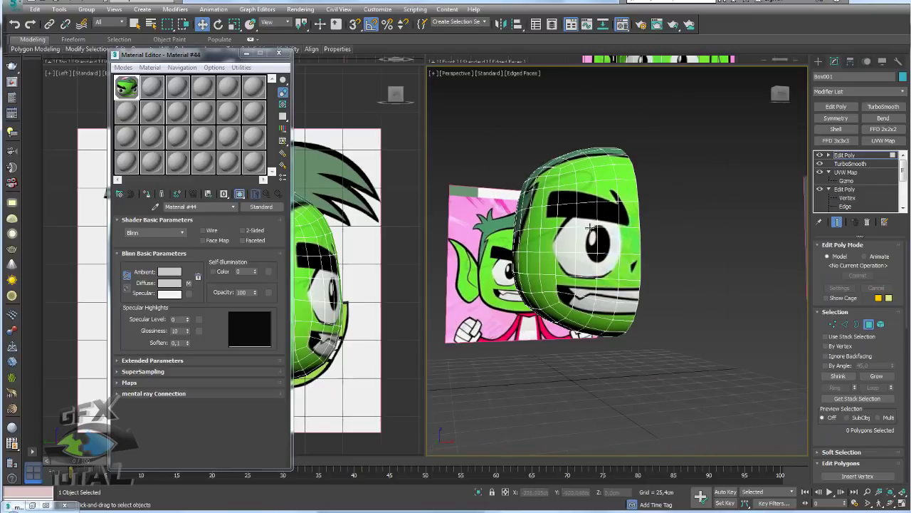
left_click(829, 173)
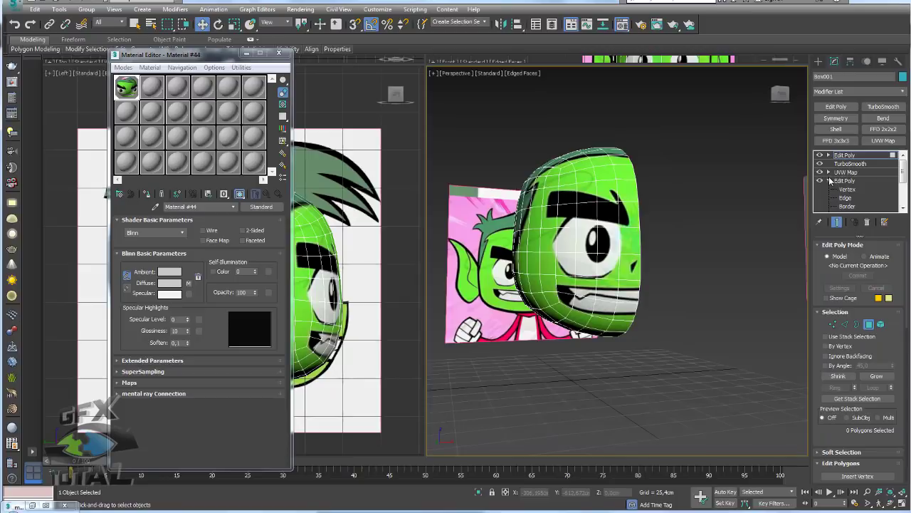
left_click(829, 180)
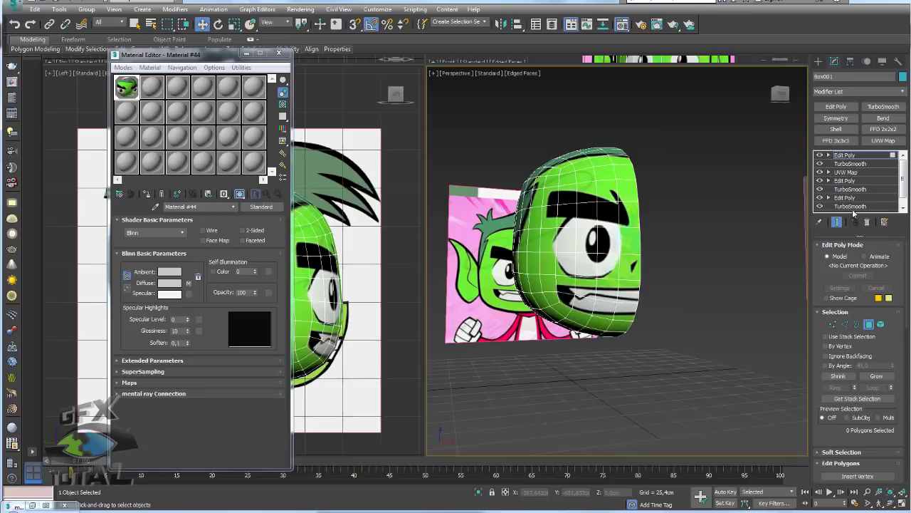
right_click(851, 161)
left_click(854, 254)
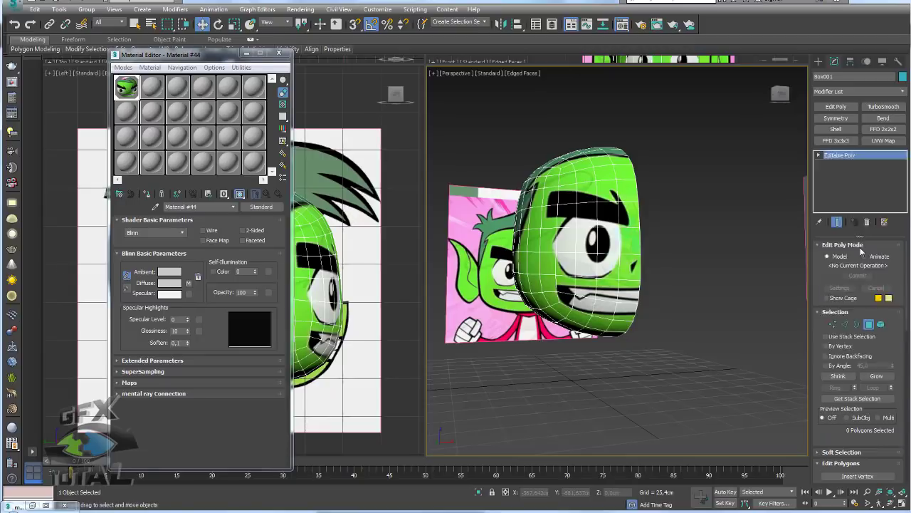
mouse_move(682, 243)
middle_mouse_down("alt")
mouse_move(640, 269)
mouse_move(695, 259)
mouse_move(663, 270)
middle_mouse_up("alt")
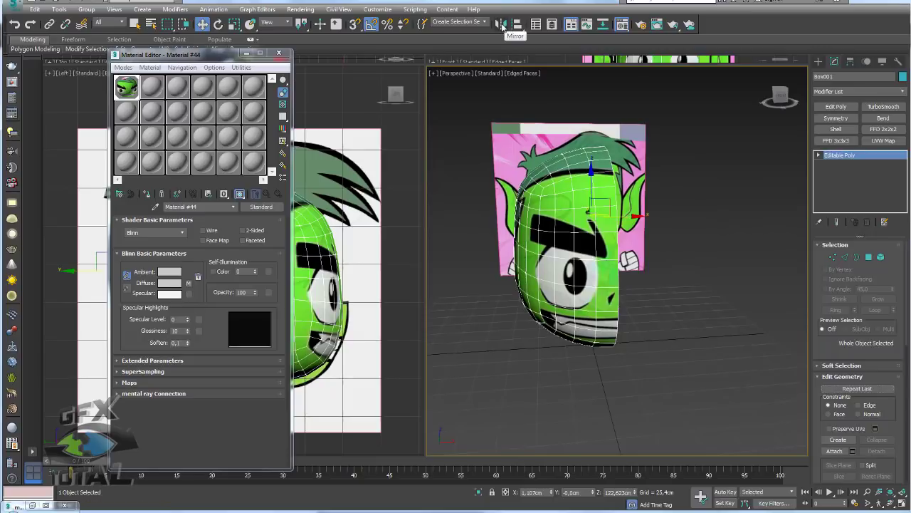
- Mirror the half head across X as an Instance clone, creating Box002
left_click(500, 24)
left_click_drag(442, 163, 463, 121)
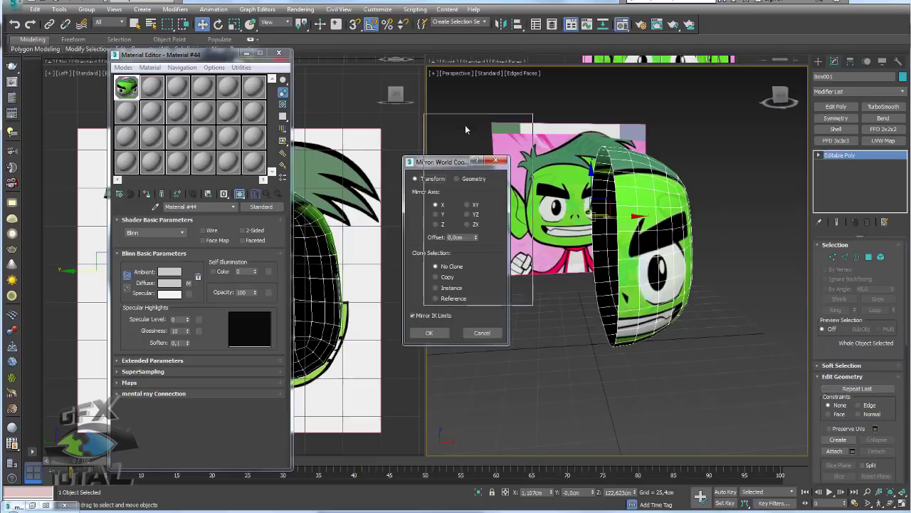
left_click(460, 247)
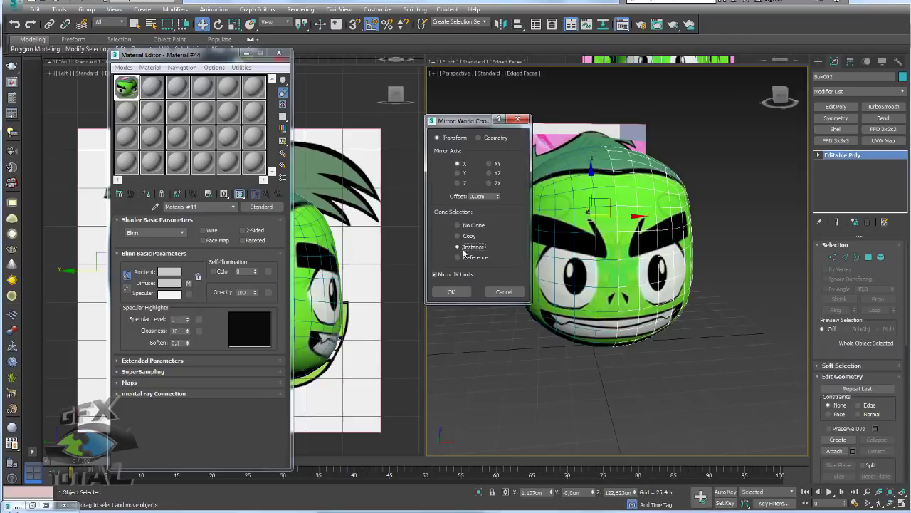
left_click(460, 292)
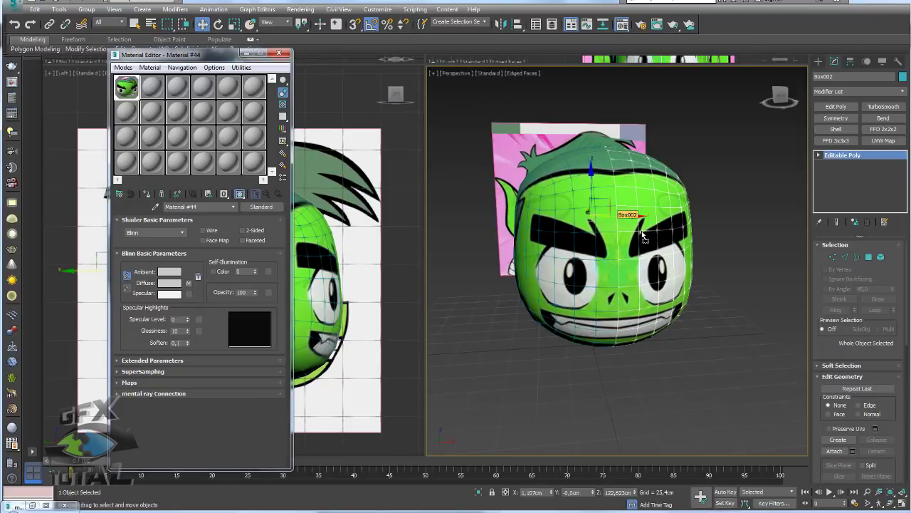
mouse_move(613, 285)
middle_mouse_down("alt")
mouse_move(667, 283)
mouse_move(705, 194)
middle_mouse_up("alt")
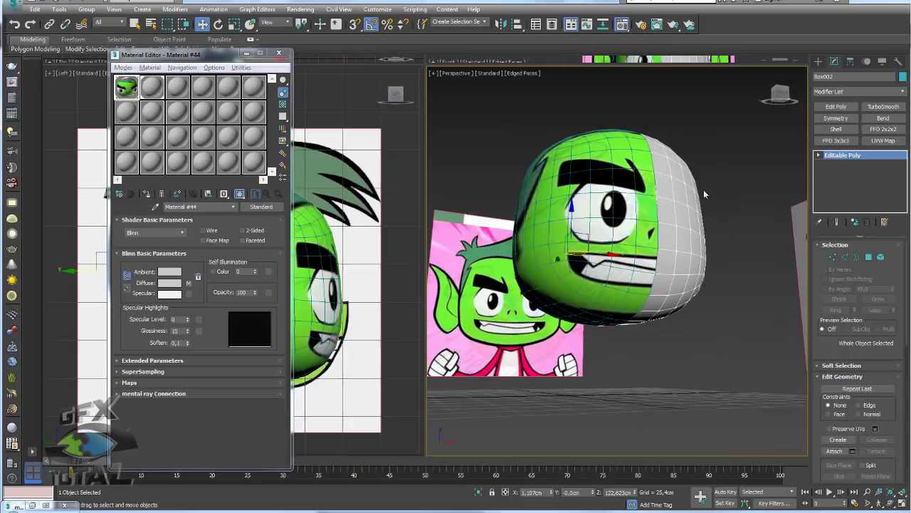
- Select the mirrored Box002 half and draw a freehand selection over the face
left_click(635, 195)
scroll(659, 248, "up", 4)
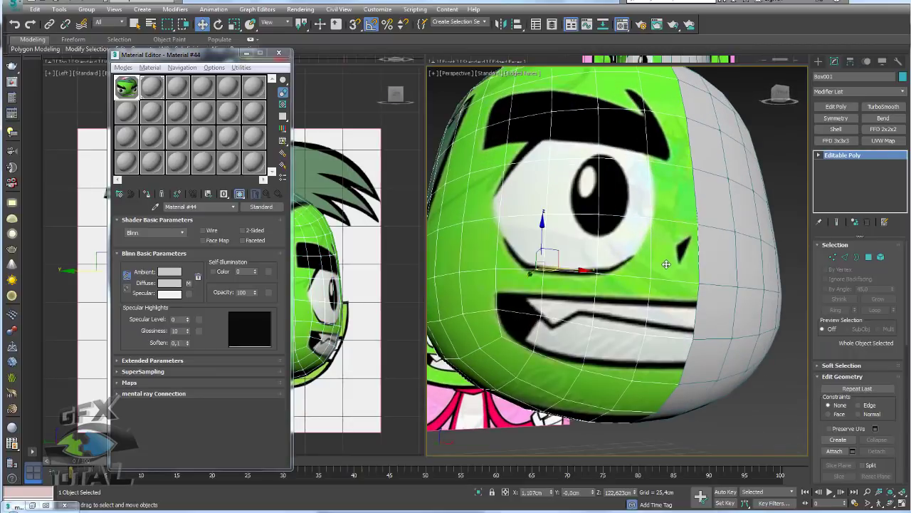
scroll(665, 264, "down", 4)
middle_click_drag(708, 256, 744, 261, "alt")
left_click(622, 270)
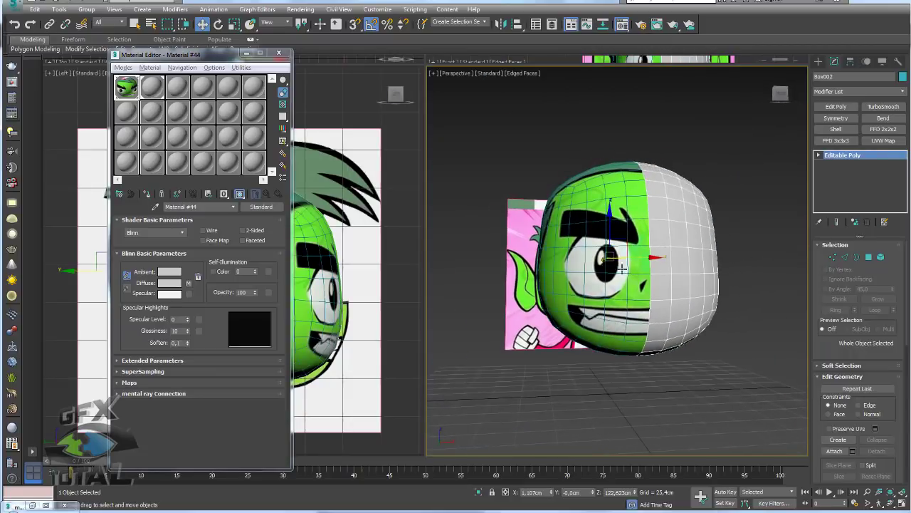
scroll(599, 288, "up", 2)
scroll(669, 268, "up", 2)
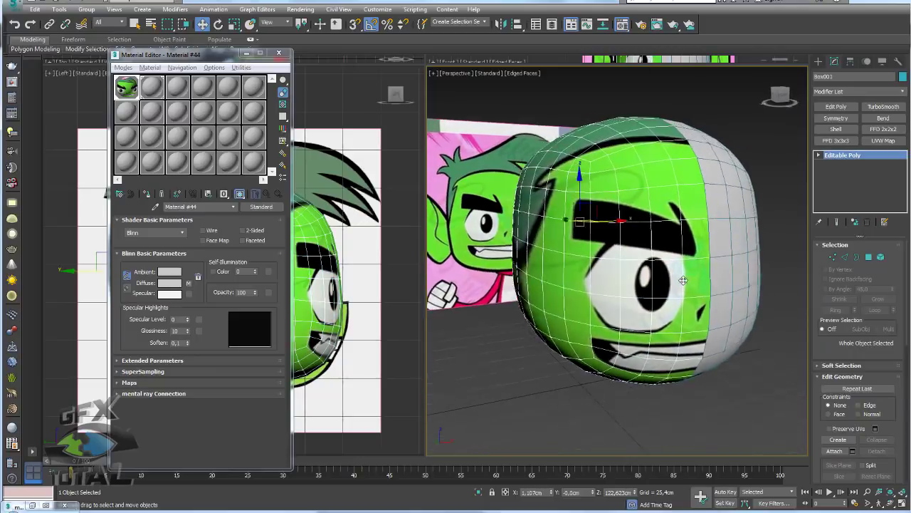
scroll(673, 270, "up", 1)
scroll(677, 279, "up", 2)
scroll(682, 277, "up", 2)
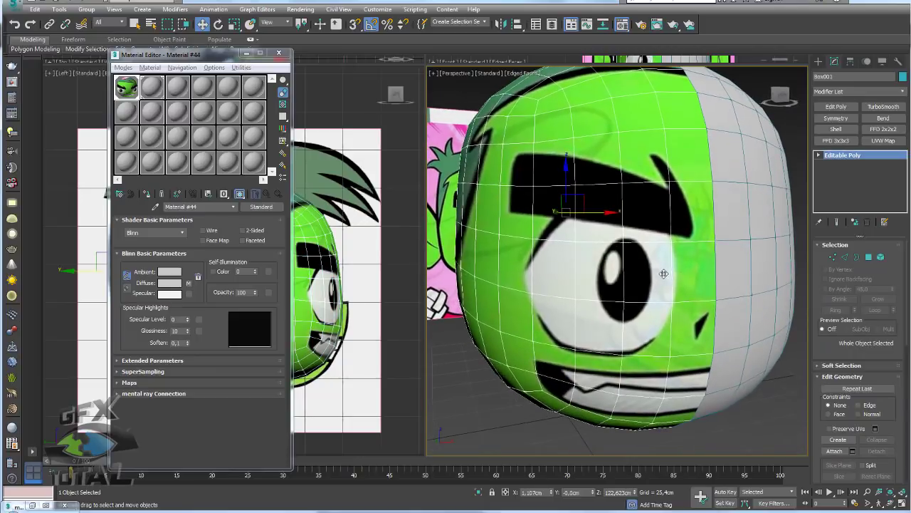
mouse_move(671, 301)
left_mouse_down()
mouse_move(644, 203)
mouse_move(627, 188)
mouse_move(588, 186)
mouse_move(530, 267)
mouse_move(532, 307)
mouse_move(562, 347)
mouse_move(652, 359)
mouse_move(673, 339)
left_mouse_up()
- At Vertex level, nudge a face vertex slightly to the right
left_click(833, 256)
scroll(658, 300, "up", 2)
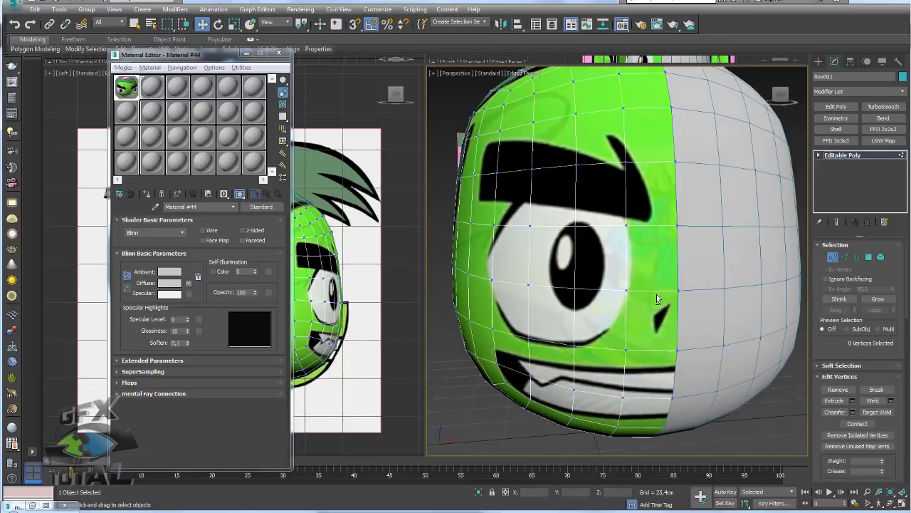
left_click(627, 289)
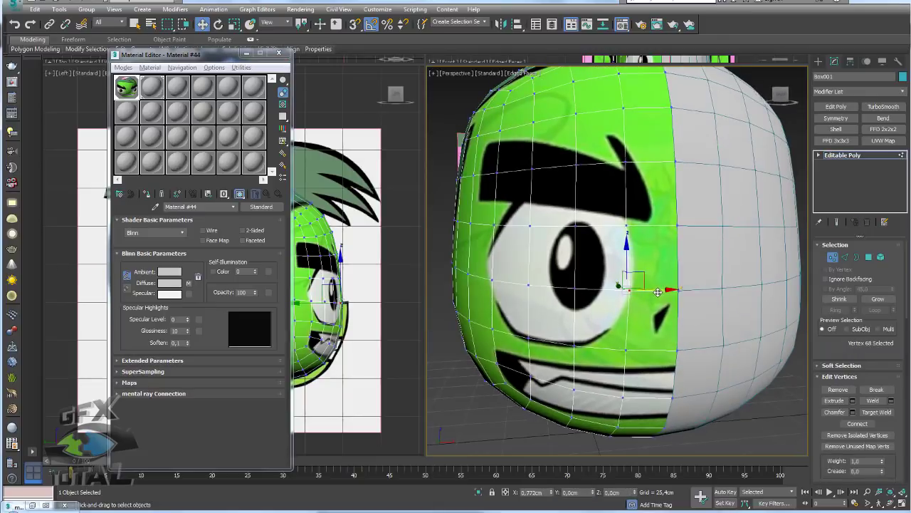
left_click_drag(653, 287, 655, 286)
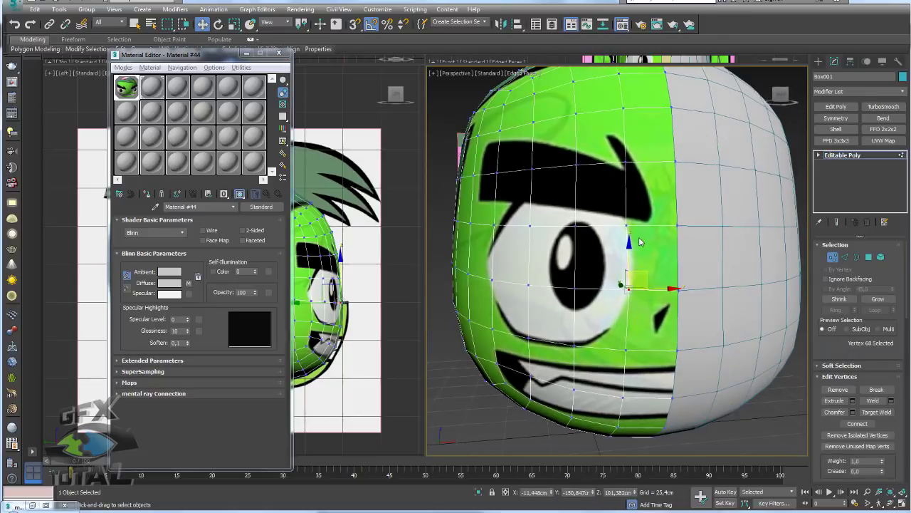
left_click(619, 227)
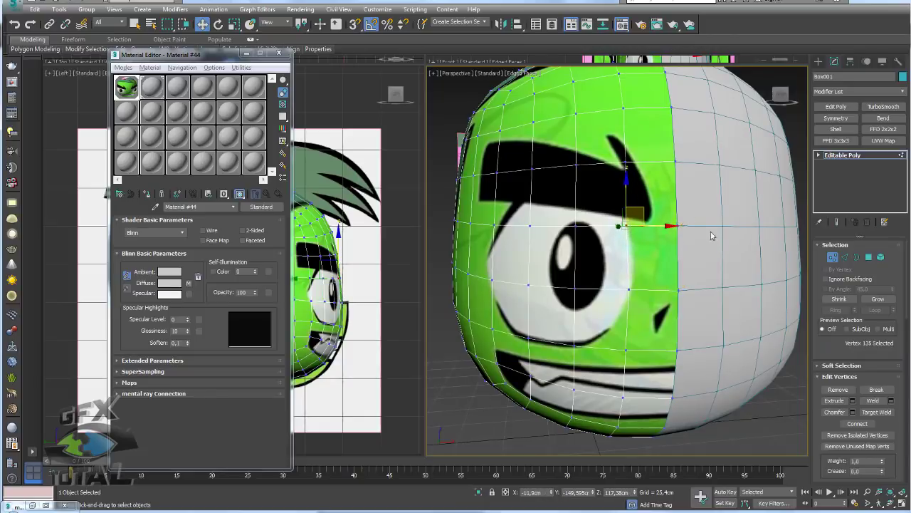
- Select the white Box002 half and drag Material #44 onto it
left_click(842, 155)
left_click(664, 260)
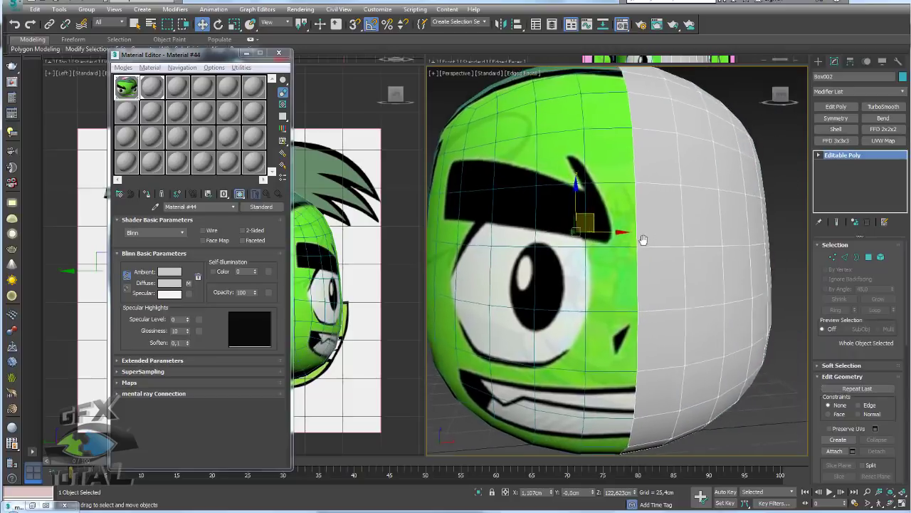
middle_click_drag(665, 259, 610, 294, "alt")
scroll(610, 294, "down", 4)
scroll(604, 289, "up", 1)
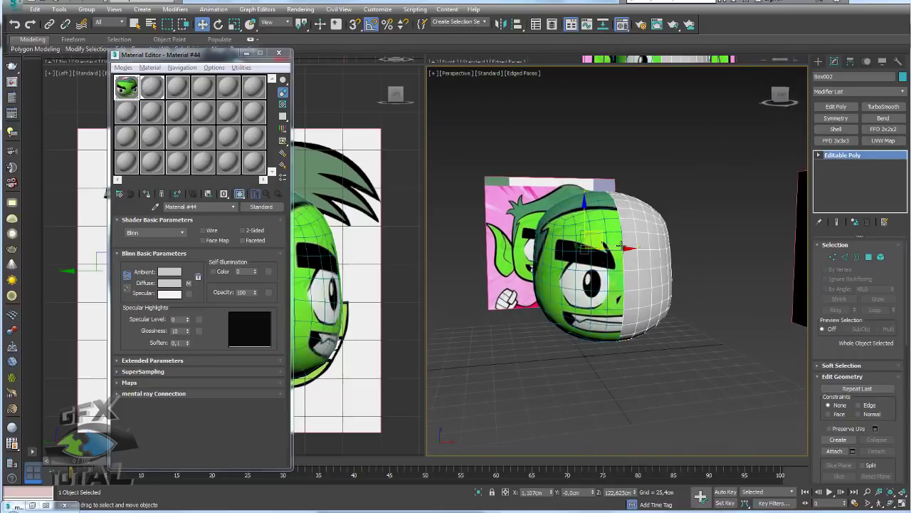
scroll(599, 283, "up", 1)
scroll(617, 252, "up", 1)
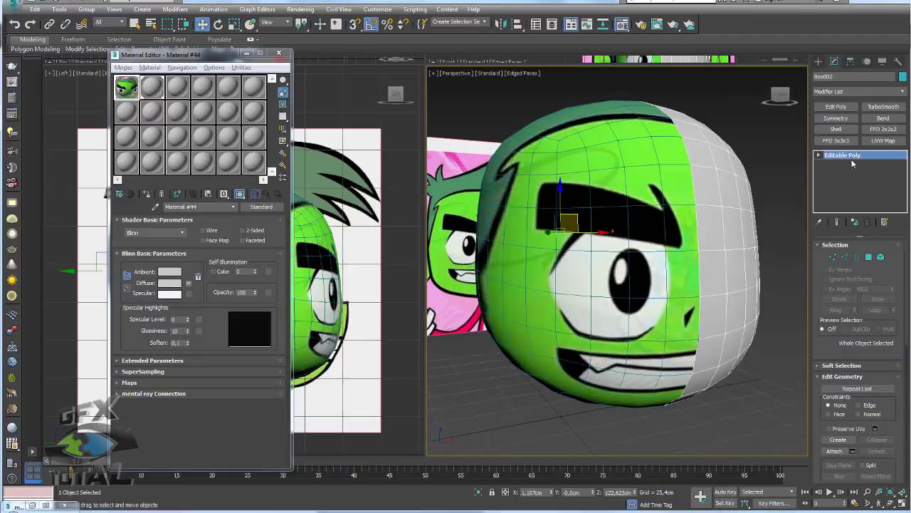
middle_click_drag(707, 240, 689, 221)
left_click(627, 136)
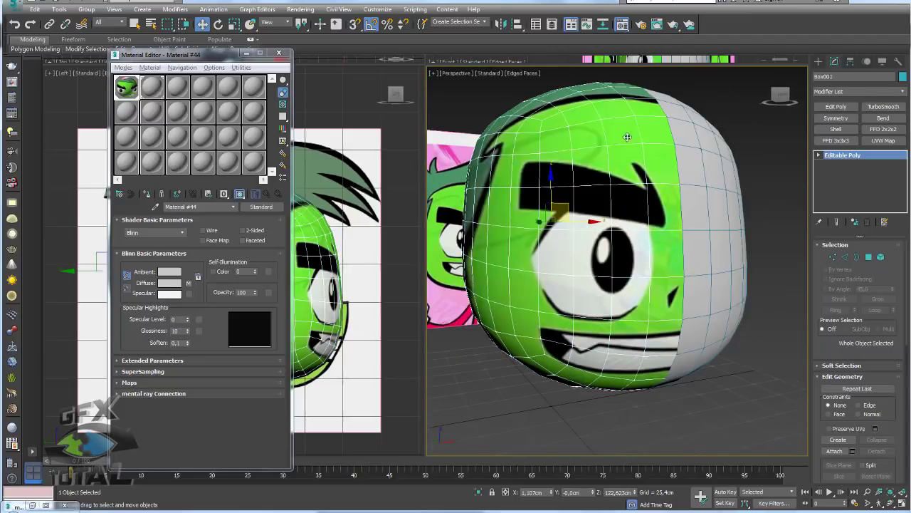
mouse_move(760, 255)
middle_mouse_down("alt")
mouse_move(715, 267)
mouse_move(718, 280)
middle_mouse_up("alt")
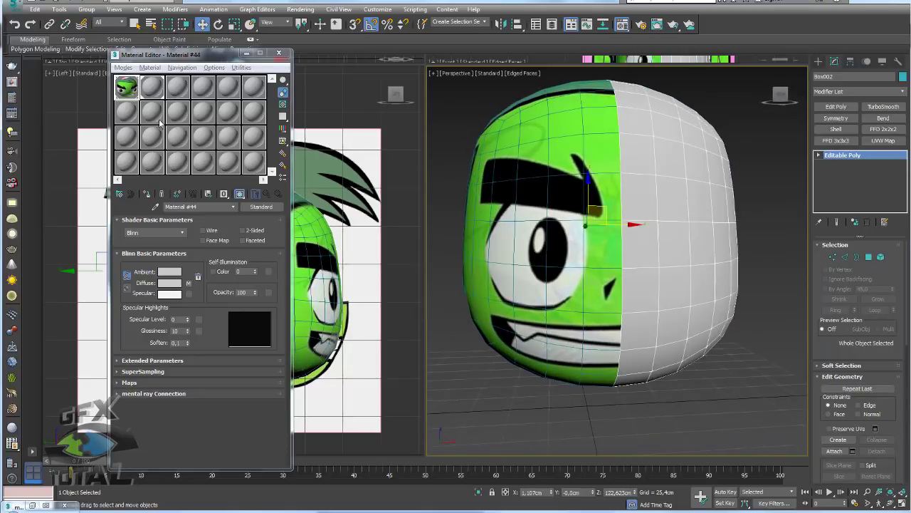
left_click_drag(127, 87, 682, 231)
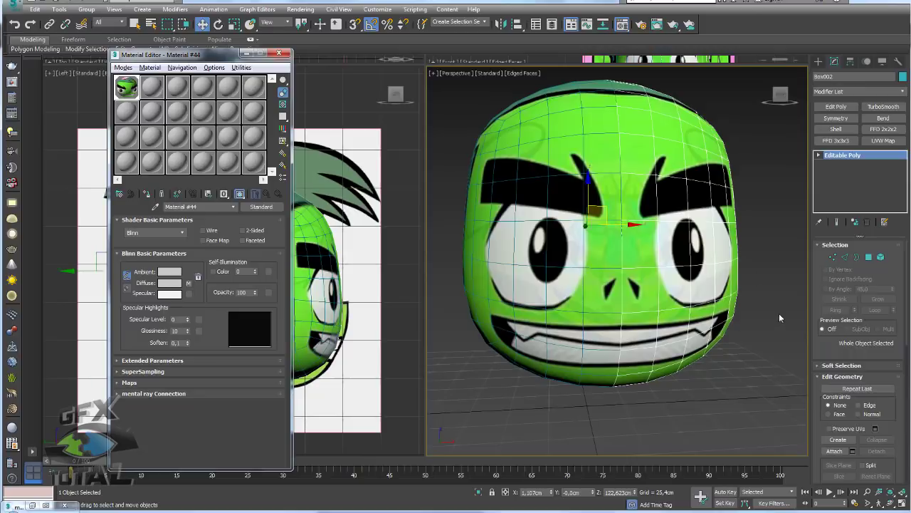
- Apply a planar UVW Map to Box002, then delete it from the stack
left_click(887, 141)
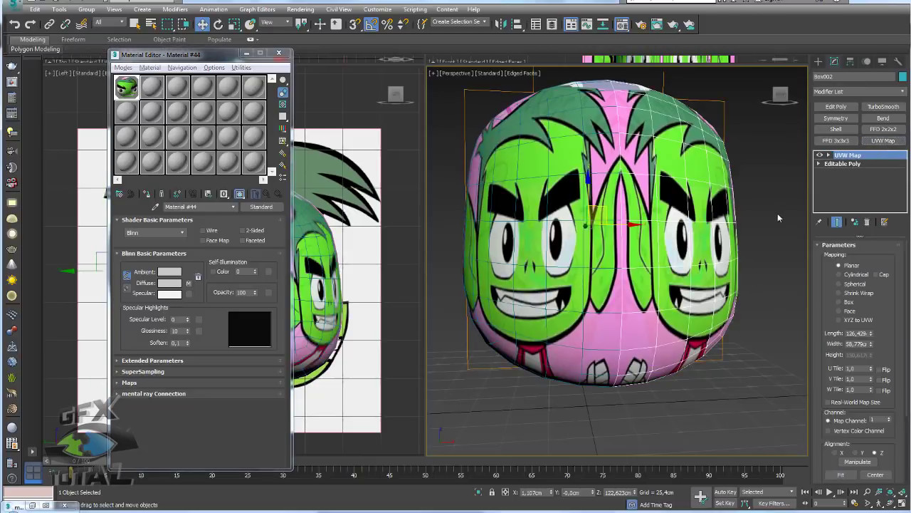
middle_click_drag(669, 193, 487, 179, "alt")
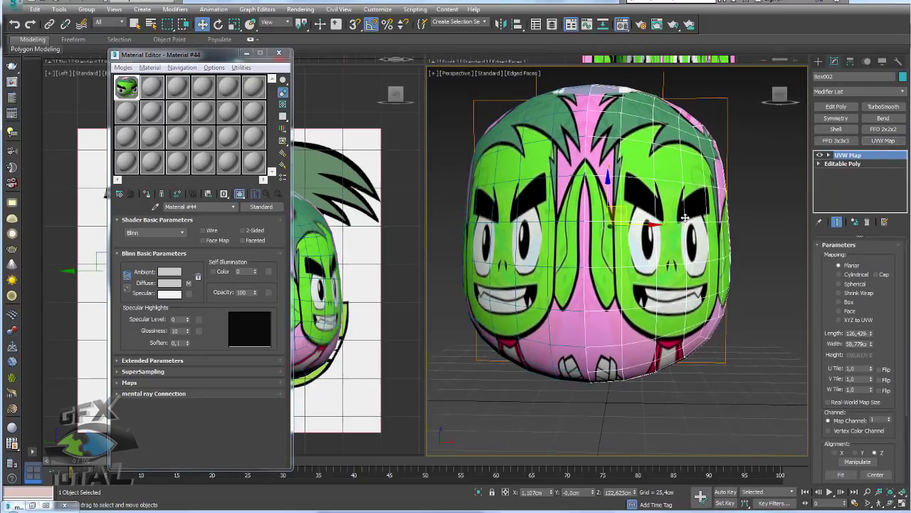
middle_click_drag(600, 247, 660, 274, "alt")
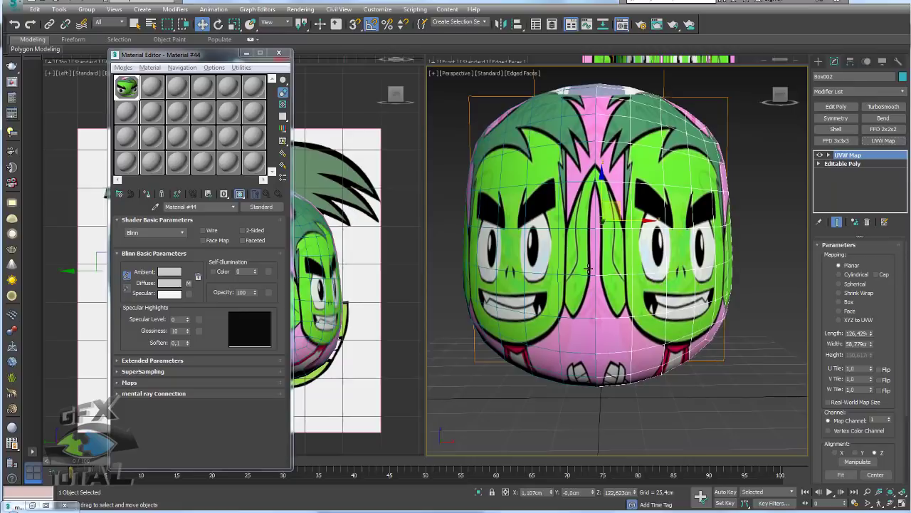
scroll(588, 268, "down", 2)
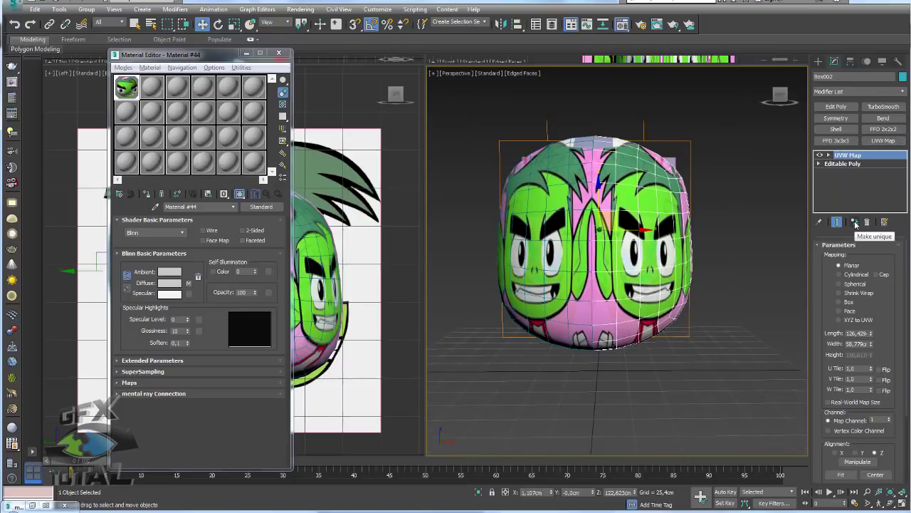
left_click(867, 222)
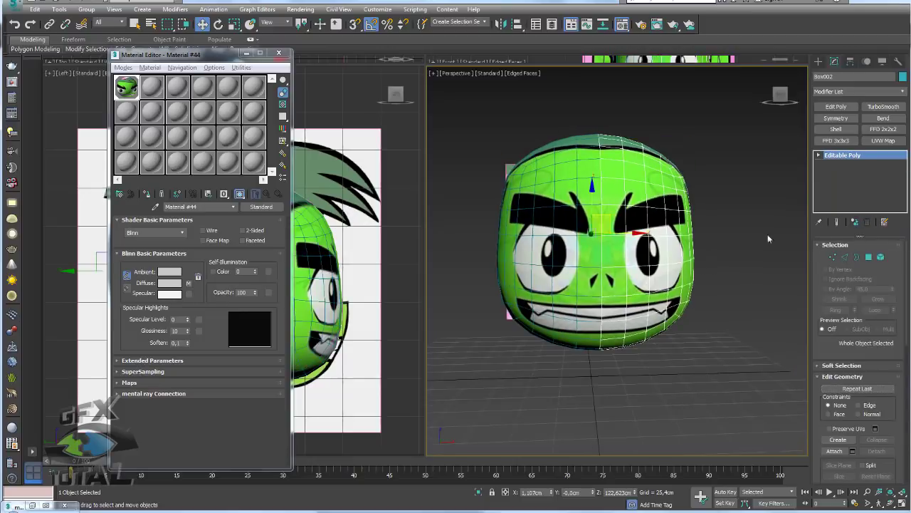
middle_click_drag(655, 273, 675, 293, "alt")
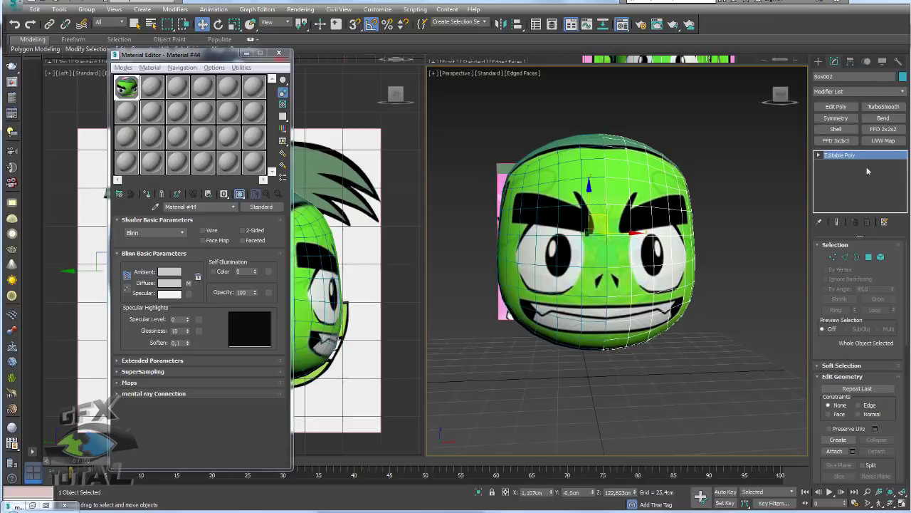
- Re-add UVW Map, then enlarge its gizmo and shift it to centre the face
left_click(882, 141)
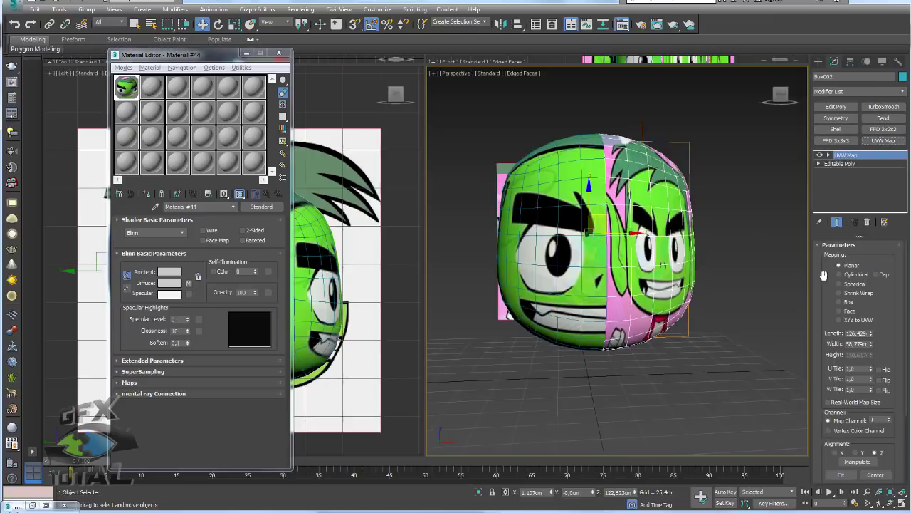
left_click(828, 155)
left_click(845, 164)
key("e")
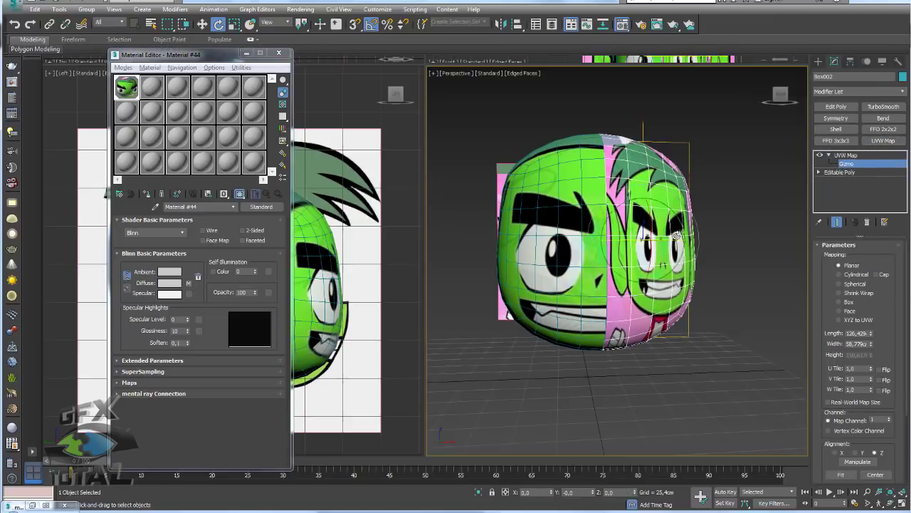
key("r")
left_click_drag(640, 234, 563, 240)
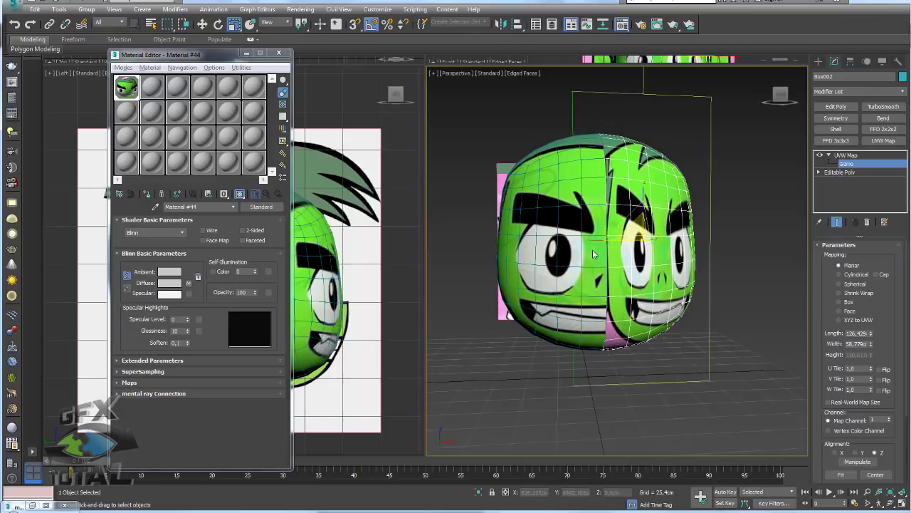
key("w")
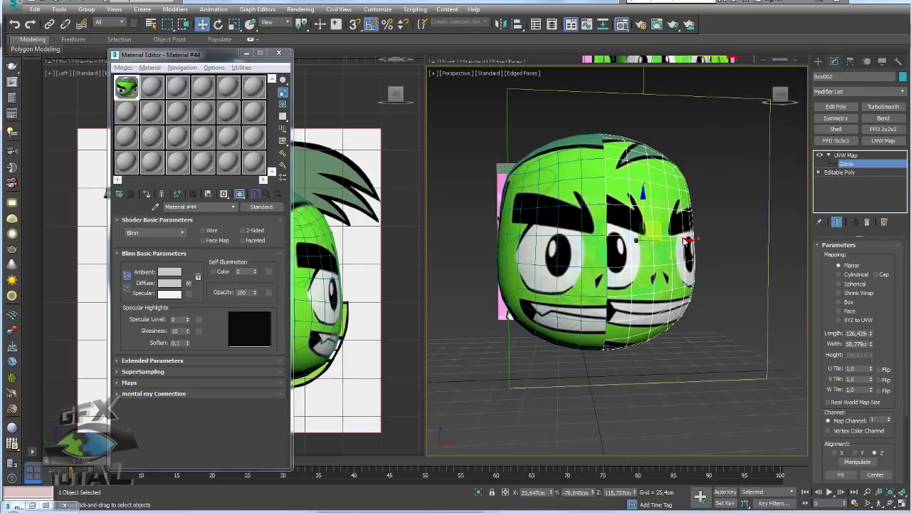
left_click_drag(685, 242, 640, 244)
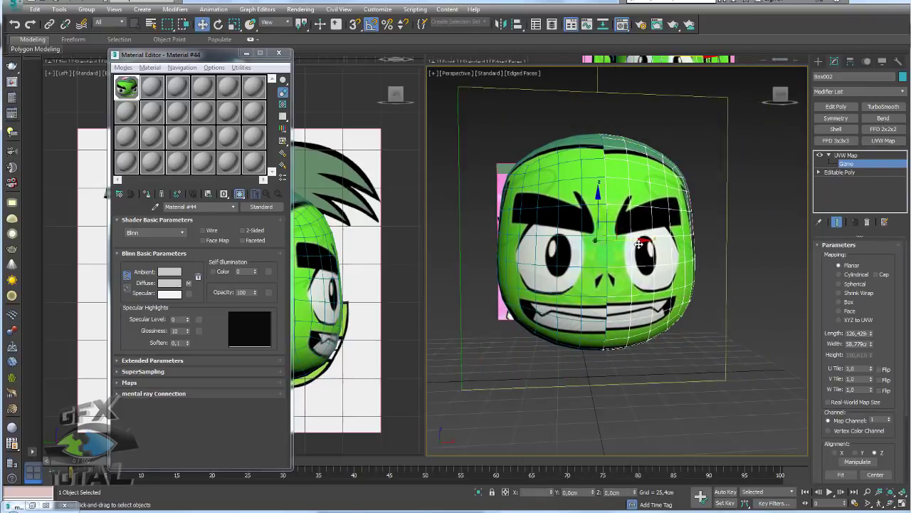
middle_click_drag(640, 243, 606, 223, "alt")
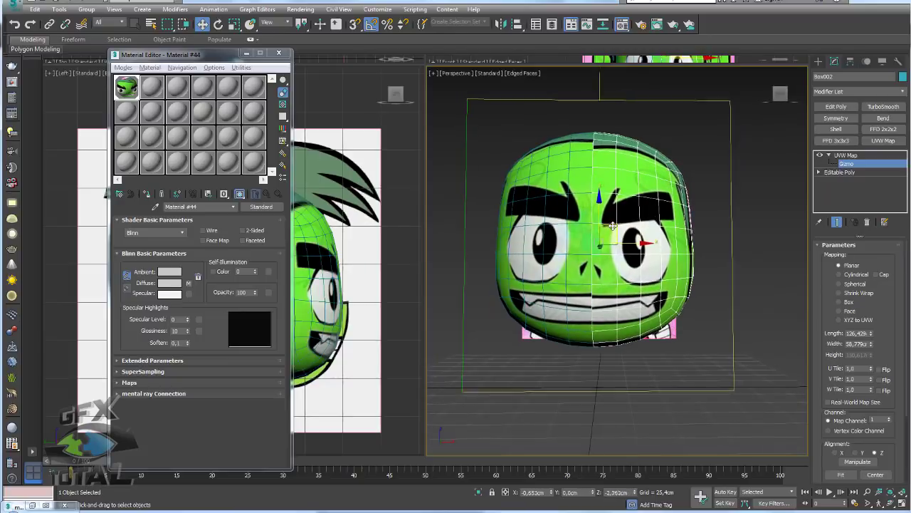
- Stretch the map gizmo taller, nudge the face upward, and remove the old left half
key("e")
key("r")
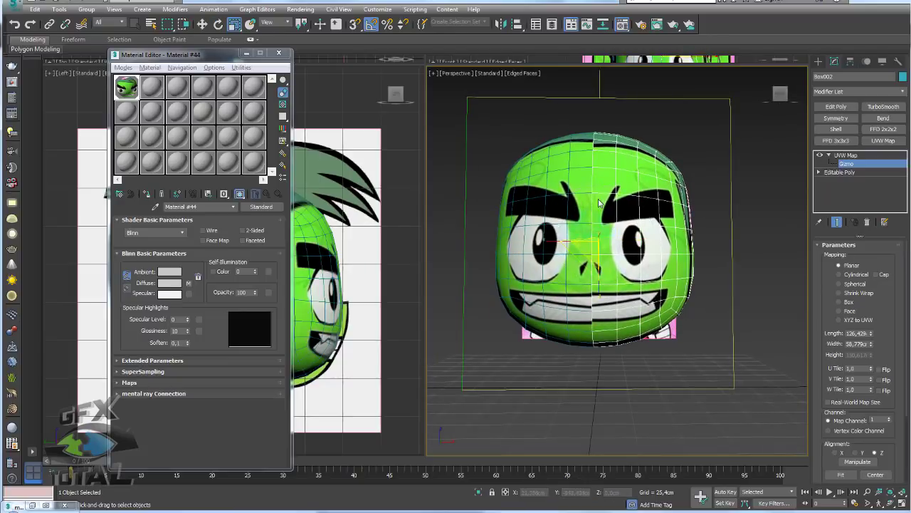
left_click_drag(598, 285, 599, 288)
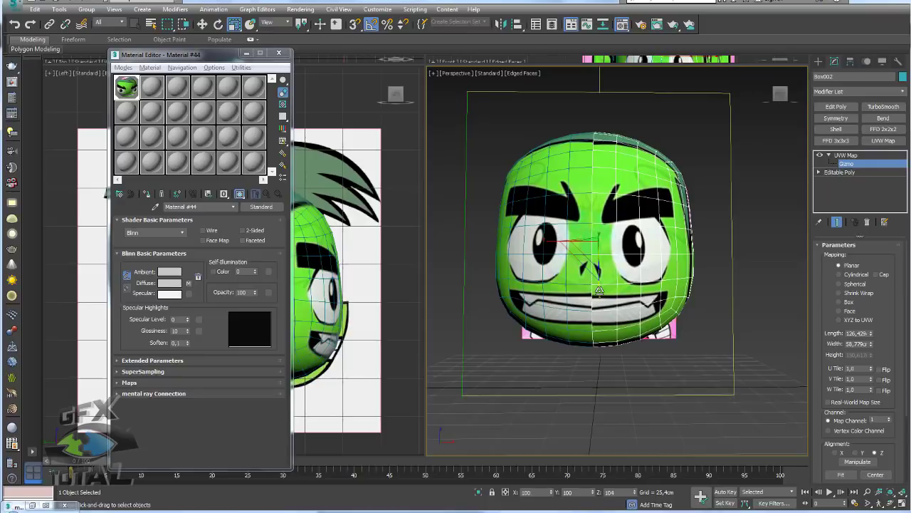
key("w")
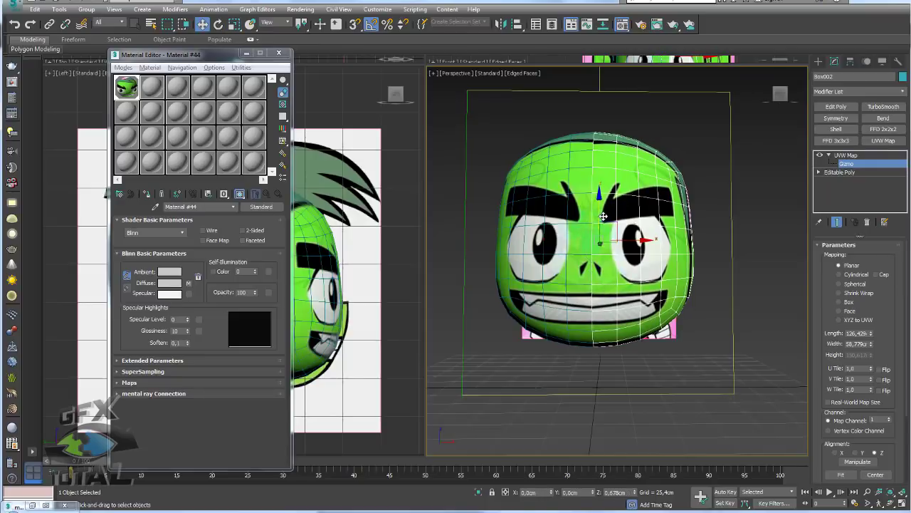
left_click_drag(631, 242, 635, 240)
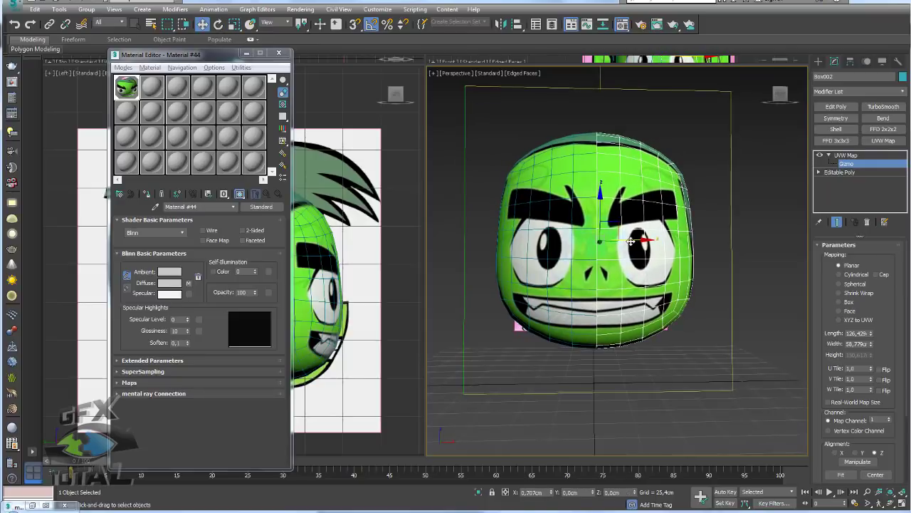
left_click(846, 155)
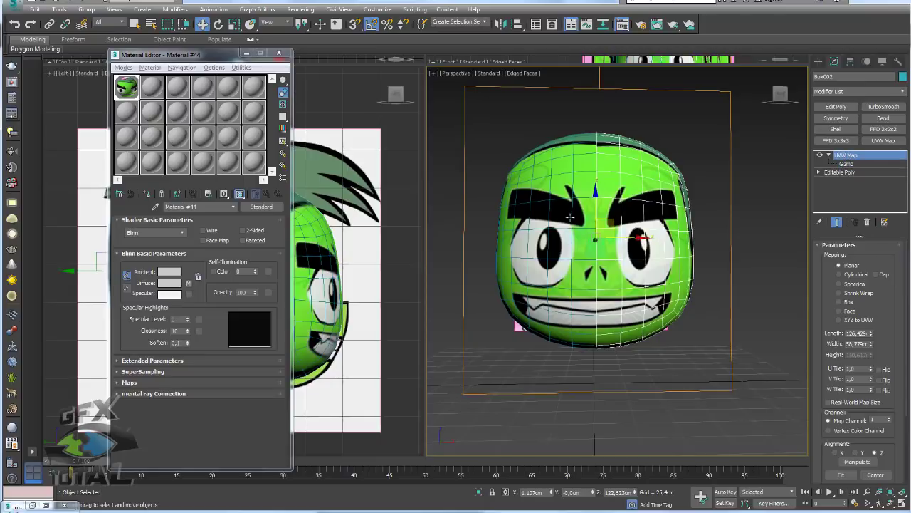
key("ctrl+z")
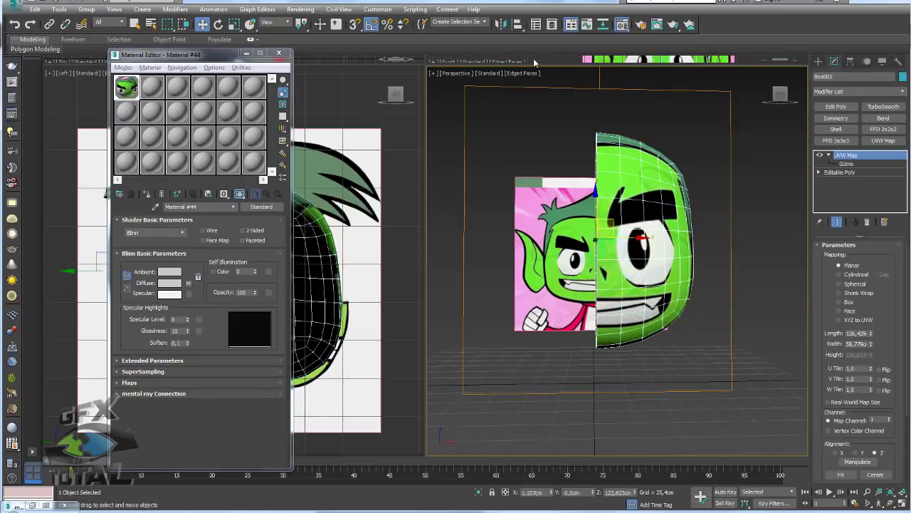
- Mirror the half as an instance and expand the base mesh's sub-object levels
left_click(502, 25)
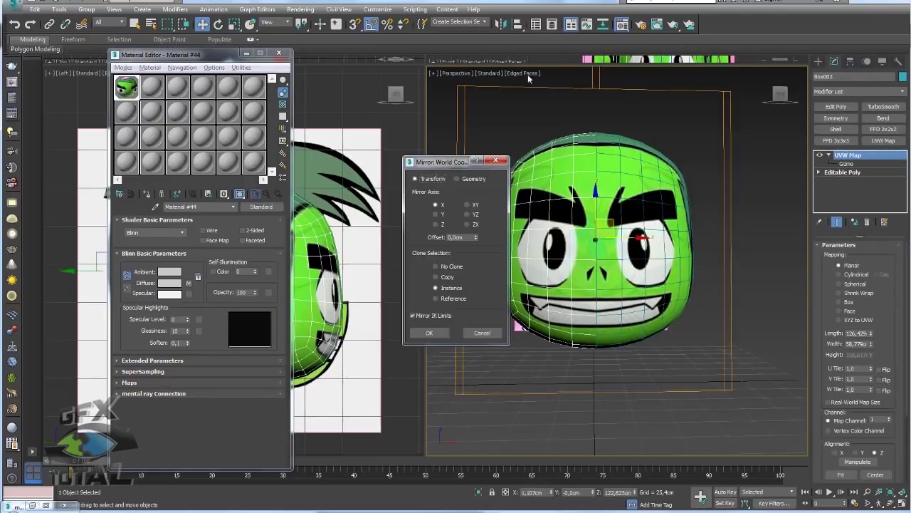
left_click(440, 334)
left_click(828, 155)
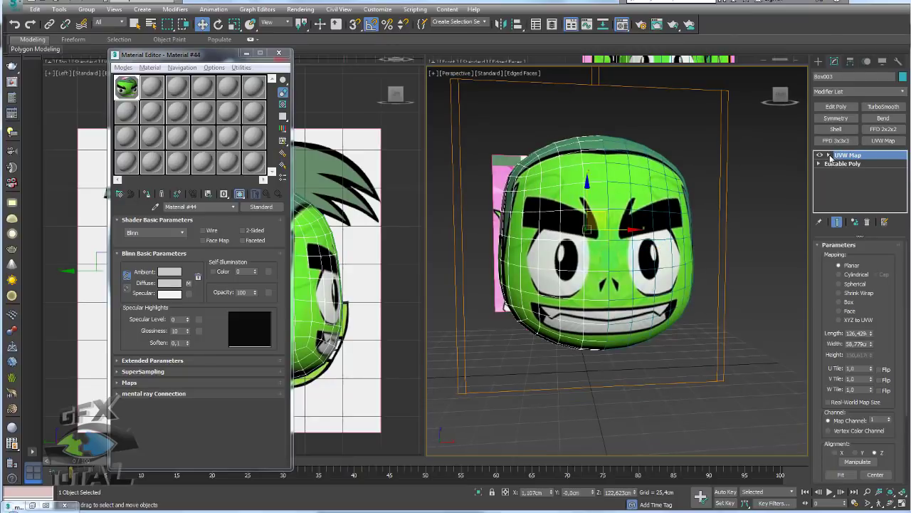
left_click(831, 164)
left_click(820, 163)
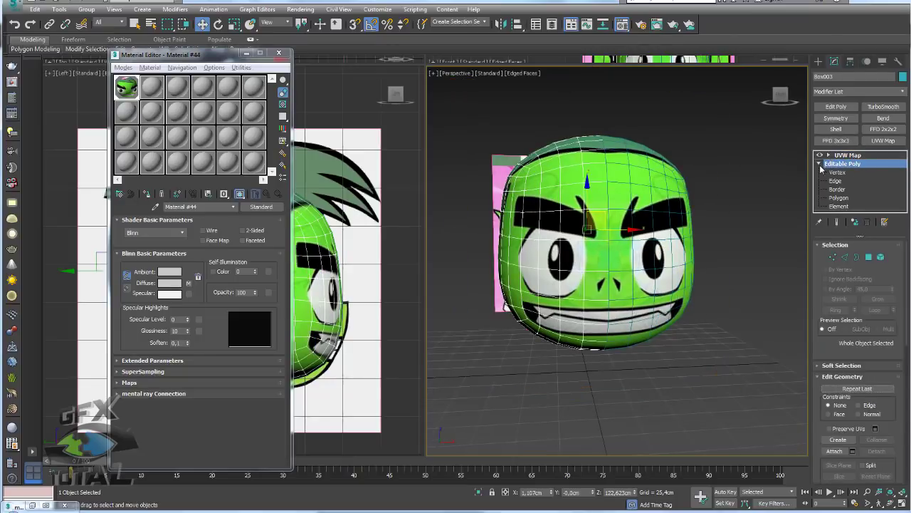
- Select the UVW Map modifier to display its planar parameters and gizmo
middle_click_drag(664, 243, 808, 168, "alt")
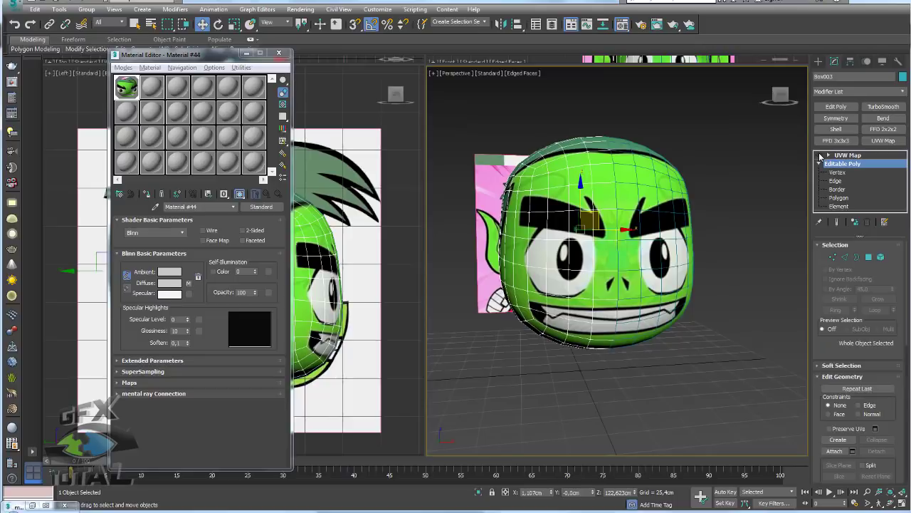
left_click(821, 164)
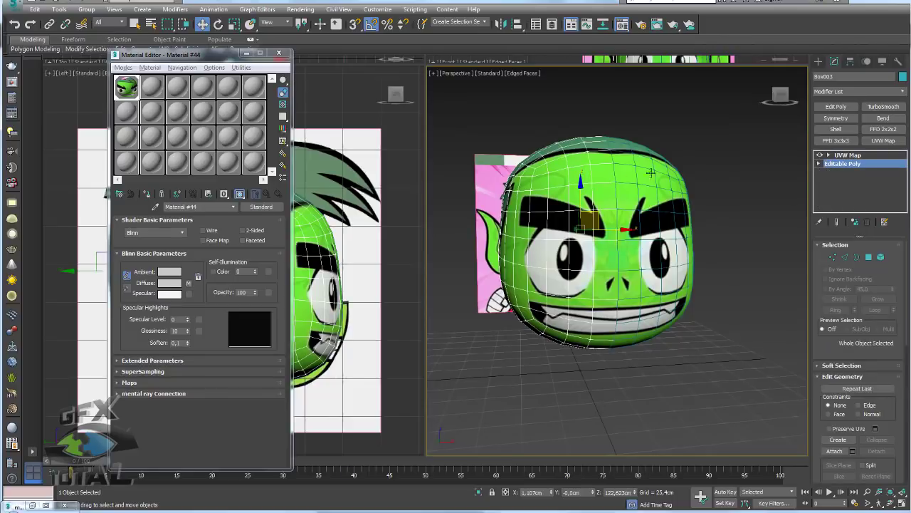
left_click(834, 156)
mouse_move(758, 238)
middle_mouse_down("alt")
mouse_move(749, 257)
mouse_move(754, 234)
middle_mouse_up("alt")
left_click(842, 163)
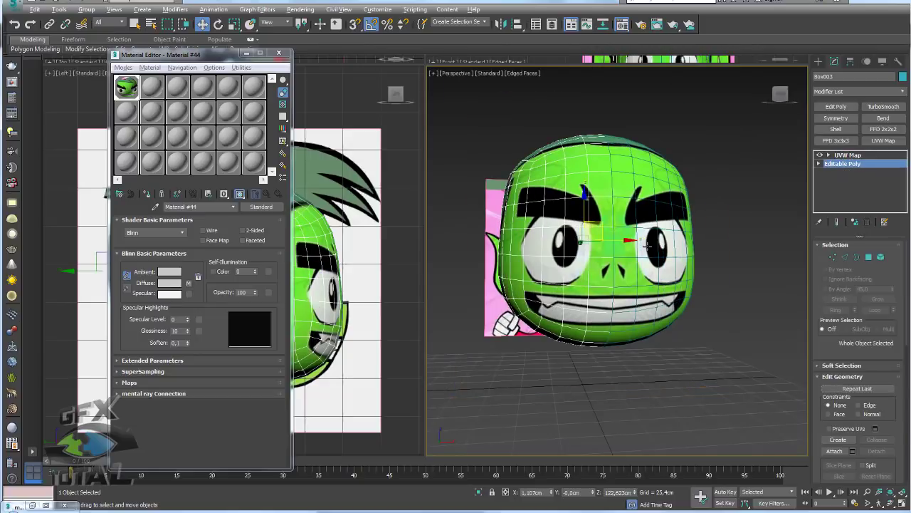
left_click(847, 155)
middle_click_drag(612, 249, 604, 259, "alt")
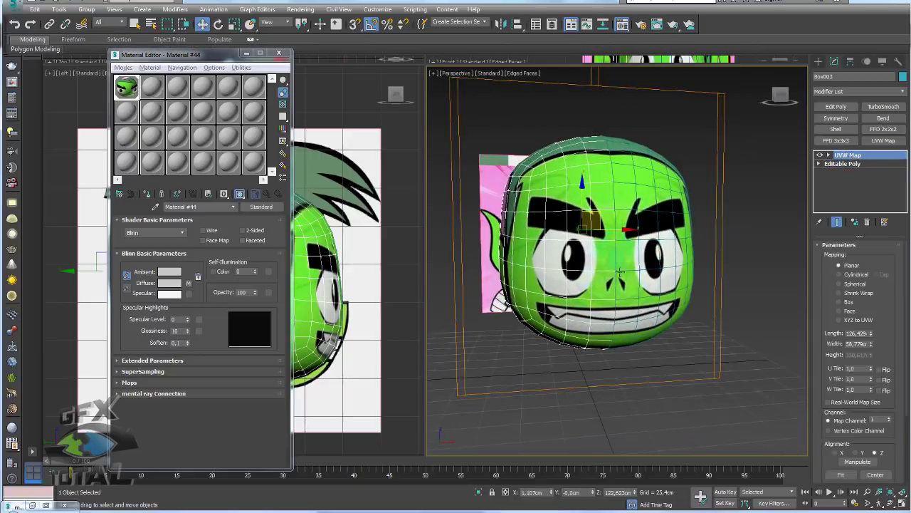
- Add an Edit Poly modifier and select a face-centre vertex at Vertex level
left_click(837, 107)
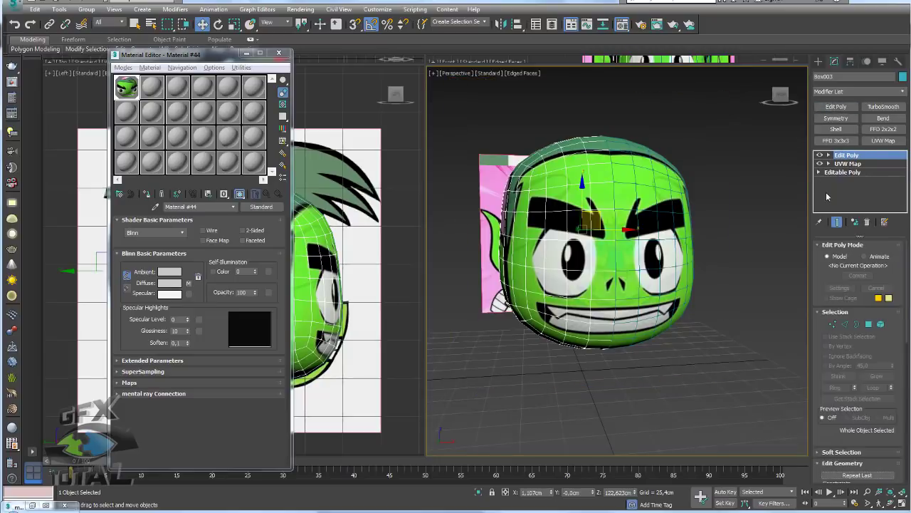
left_click(830, 155)
left_click(847, 164)
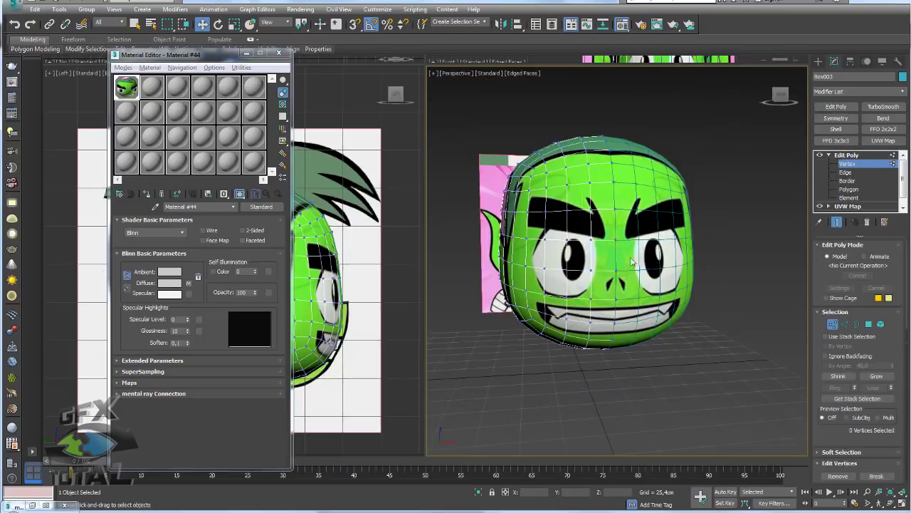
scroll(598, 272, "up", 4)
left_click(596, 272)
middle_click_drag(597, 272, 623, 255, "alt")
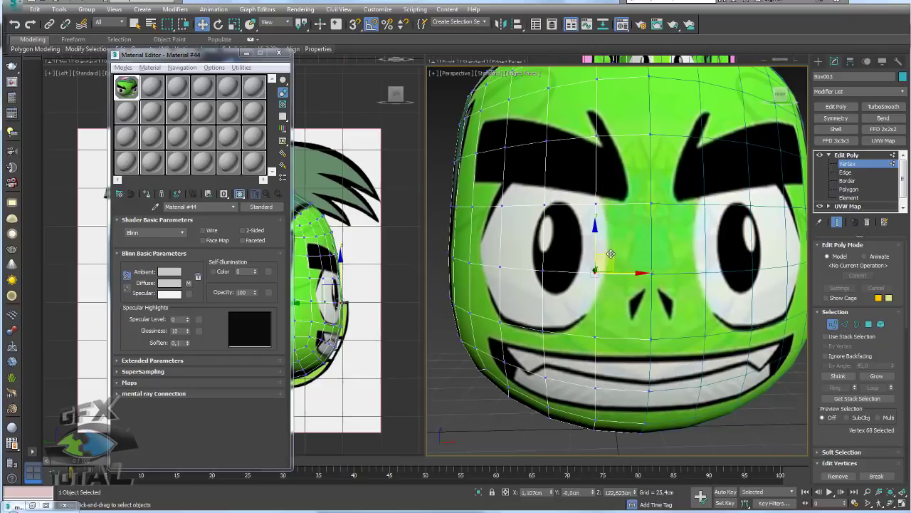
- Select eye-line, mouth and cheek vertices, then move UVW Map above Edit Poly
left_click(600, 204)
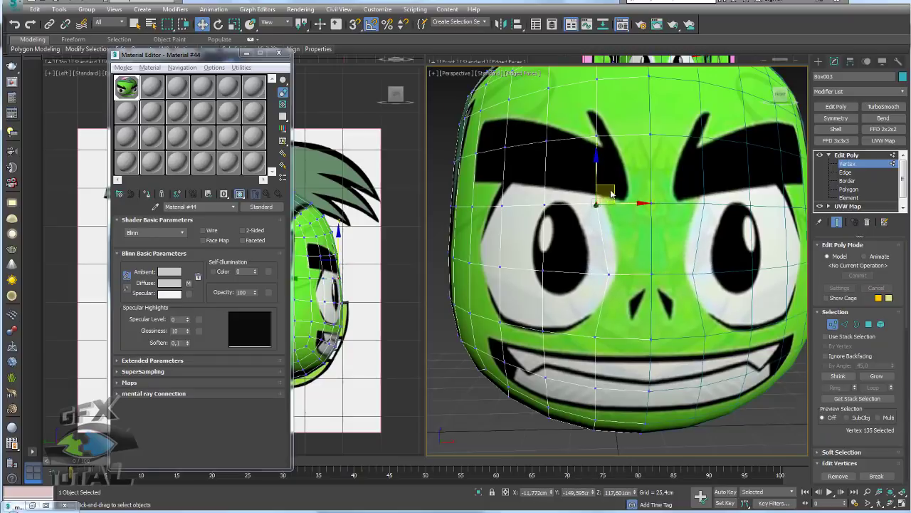
mouse_move(582, 212)
middle_mouse_down("alt")
mouse_move(541, 291)
mouse_move(601, 304)
middle_mouse_up("alt")
left_click(657, 305)
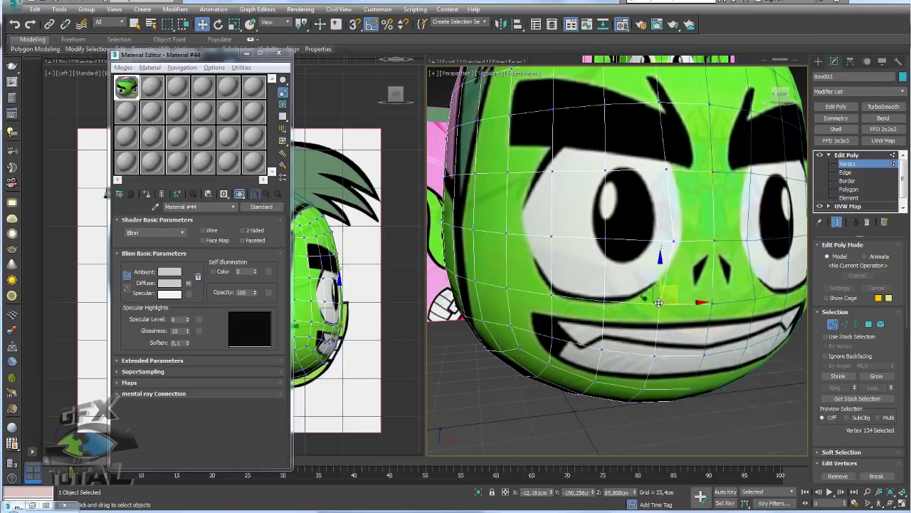
mouse_move(656, 305)
middle_mouse_down("alt")
mouse_move(639, 285)
mouse_move(655, 271)
middle_mouse_up("alt")
left_click(607, 302)
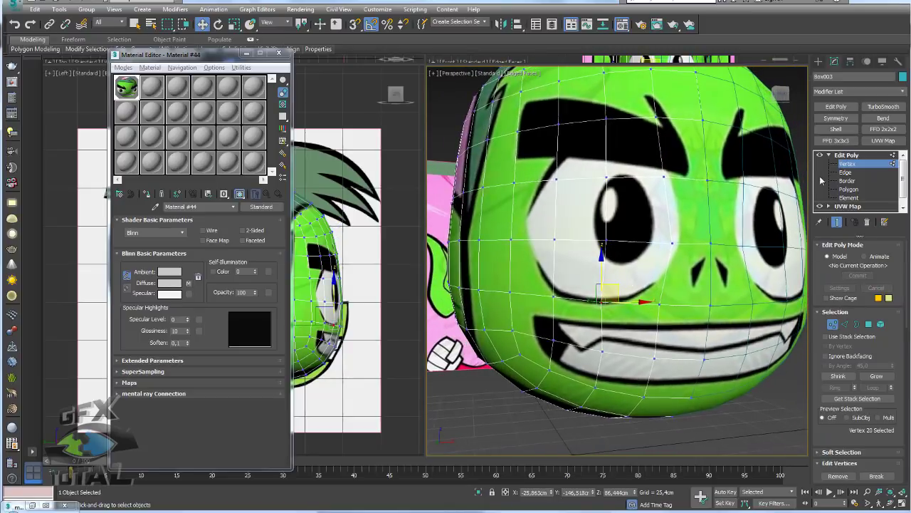
left_click(831, 155)
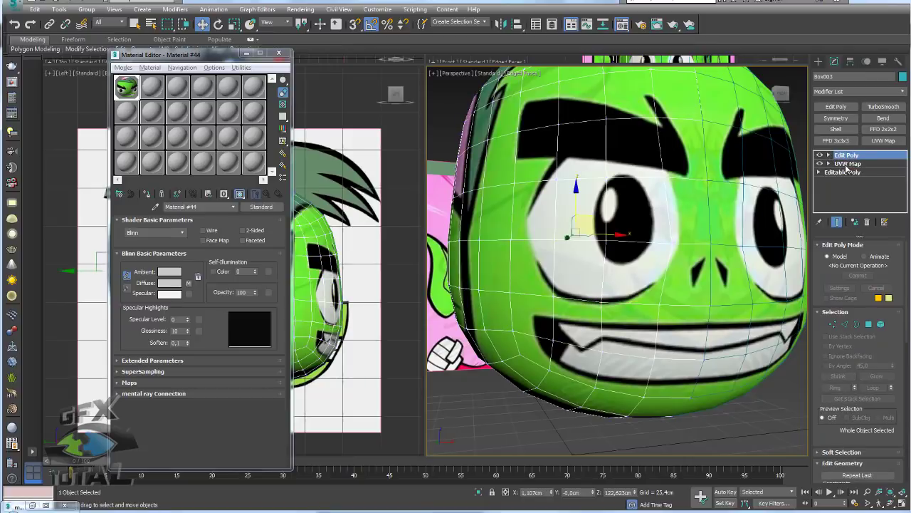
left_click_drag(847, 165, 846, 157)
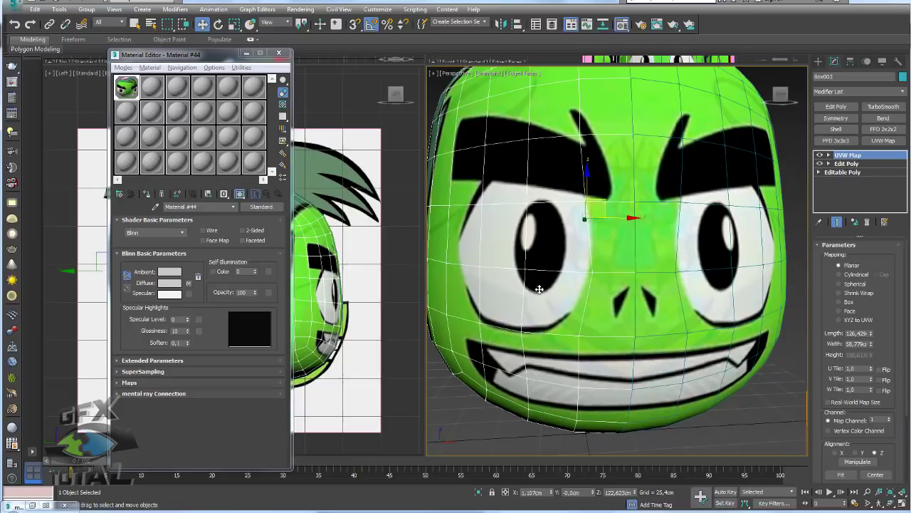
- Grow the Edit Poly vertex selection to 68 vertices and move the face vertices
left_click(829, 163)
left_click(846, 172)
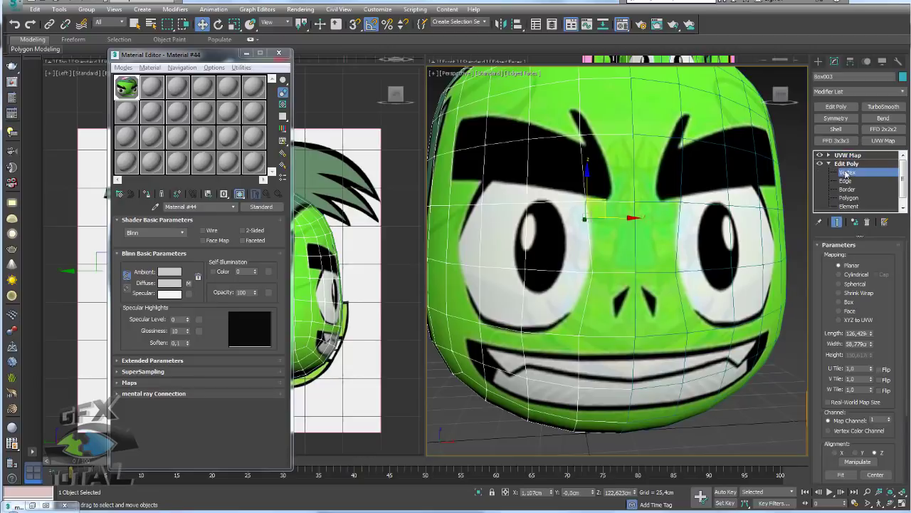
key("ctrl+a")
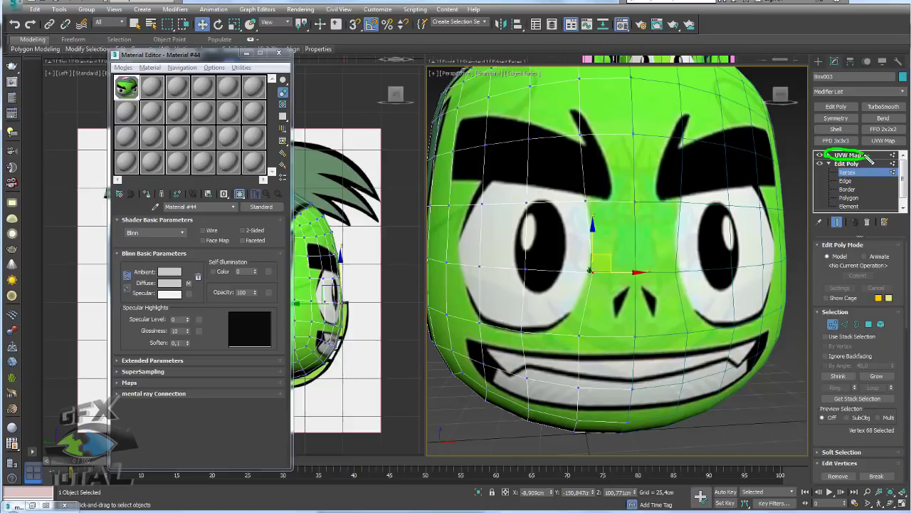
left_click_drag(604, 255, 602, 248)
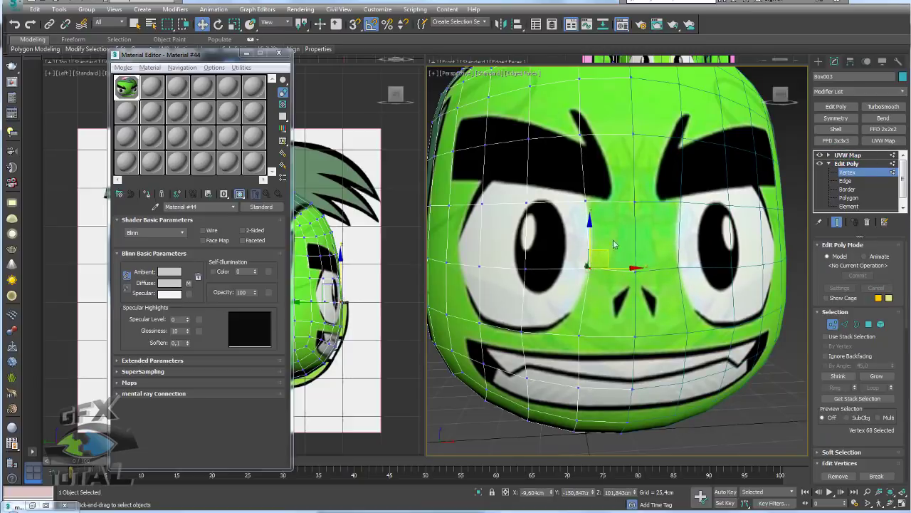
mouse_move(613, 244)
middle_mouse_down("alt")
mouse_move(609, 250)
mouse_move(679, 299)
mouse_move(557, 261)
middle_mouse_up("alt")
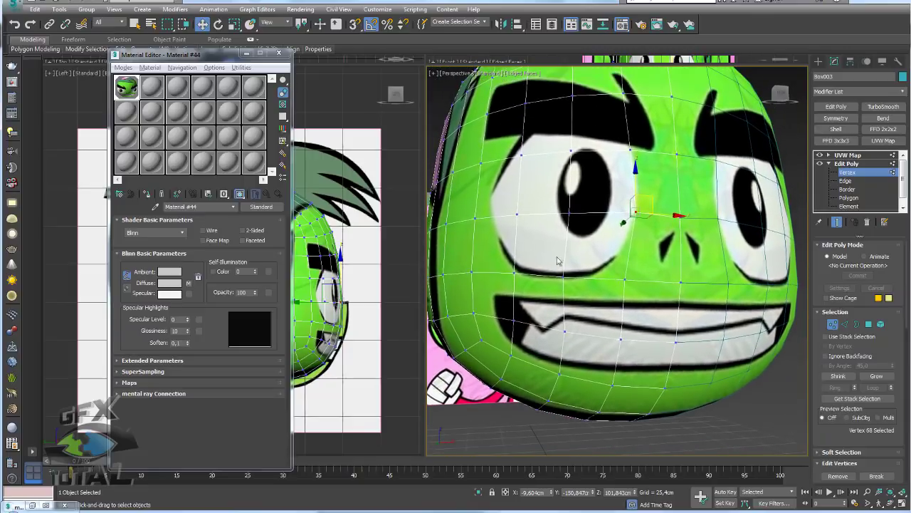
middle_click_drag(696, 270, 616, 271, "alt")
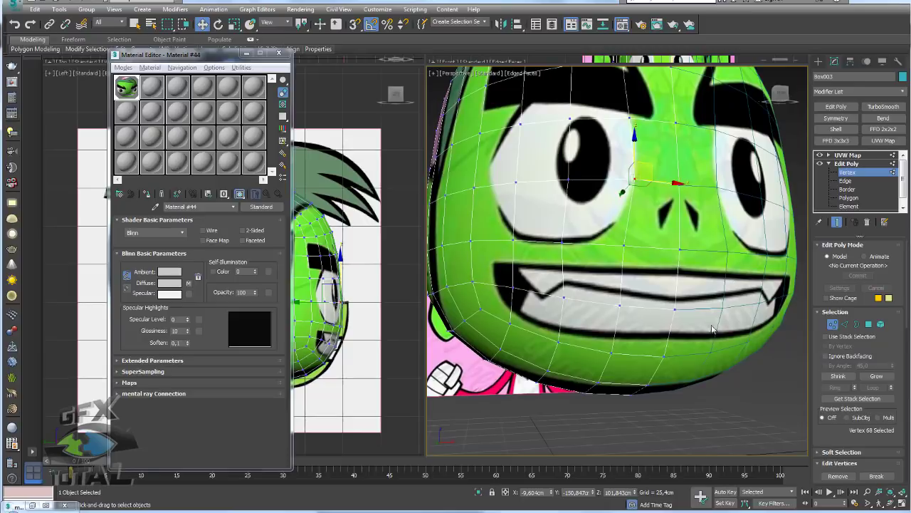
- Widen the command panel, maximize the Perspective view, and close the Material Editor
left_click_drag(808, 261, 773, 263)
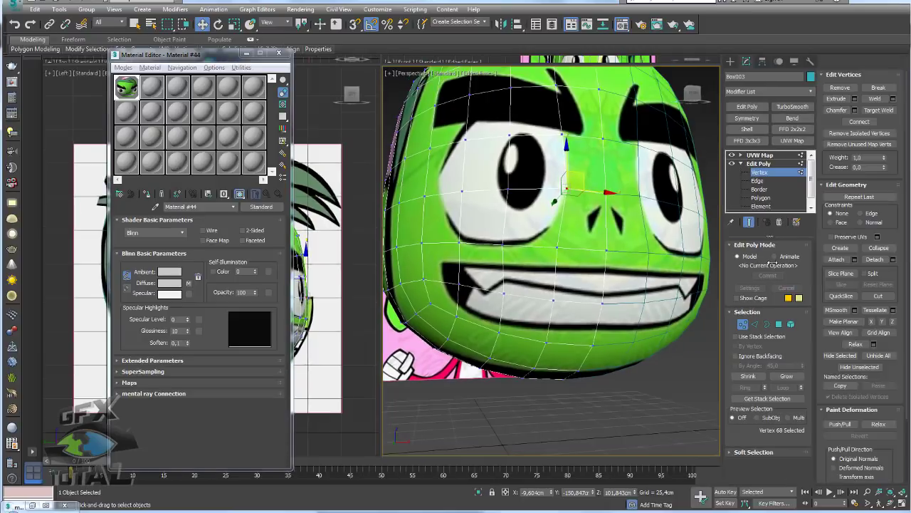
left_click(902, 502)
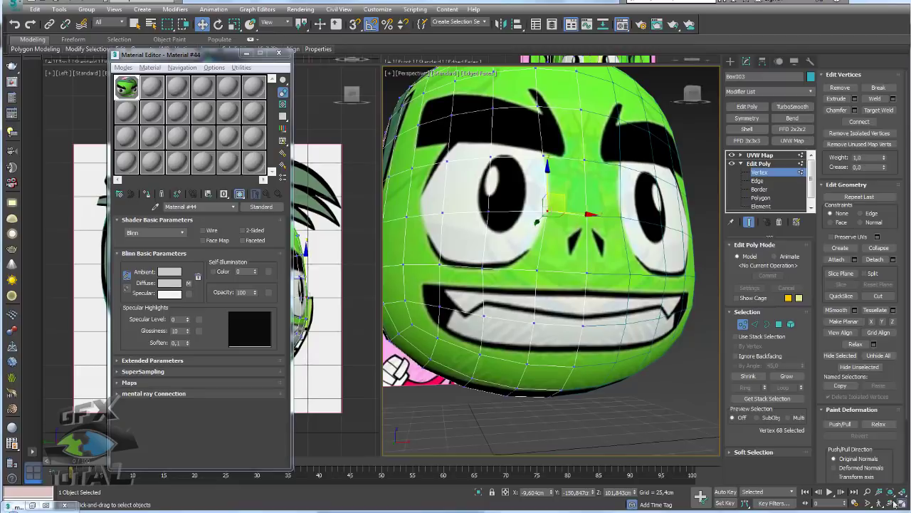
scroll(569, 341, "down", 3)
scroll(531, 262, "up", 2)
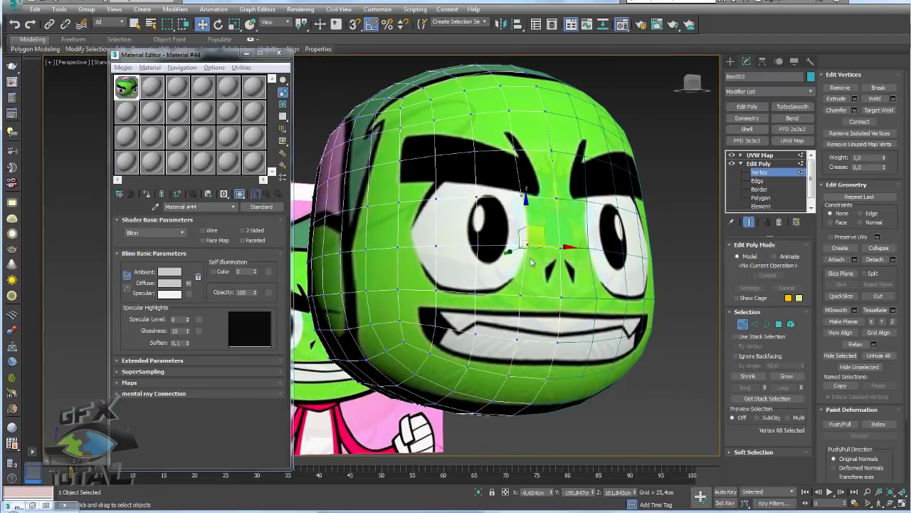
left_click(279, 54)
middle_click_drag(456, 242, 494, 260, "alt")
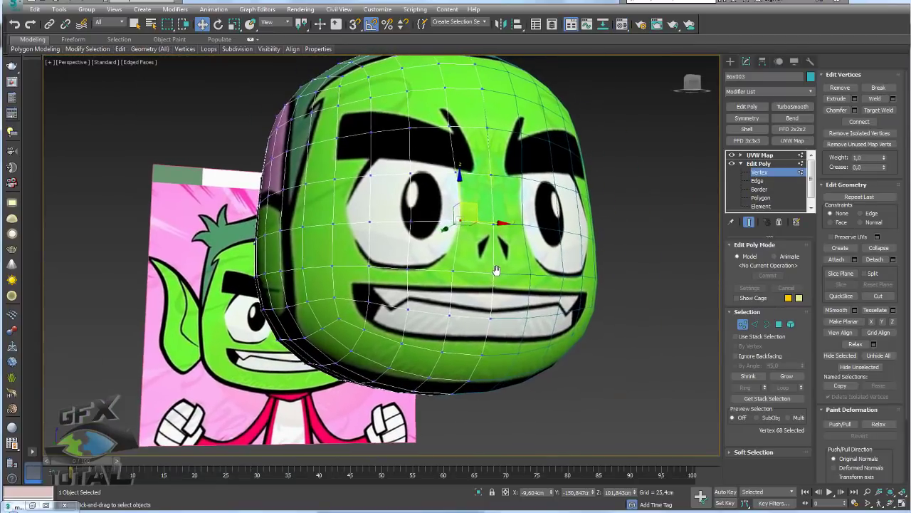
- Use Cut to slice a new edge from the face to the mouth's left corner
left_click(883, 297)
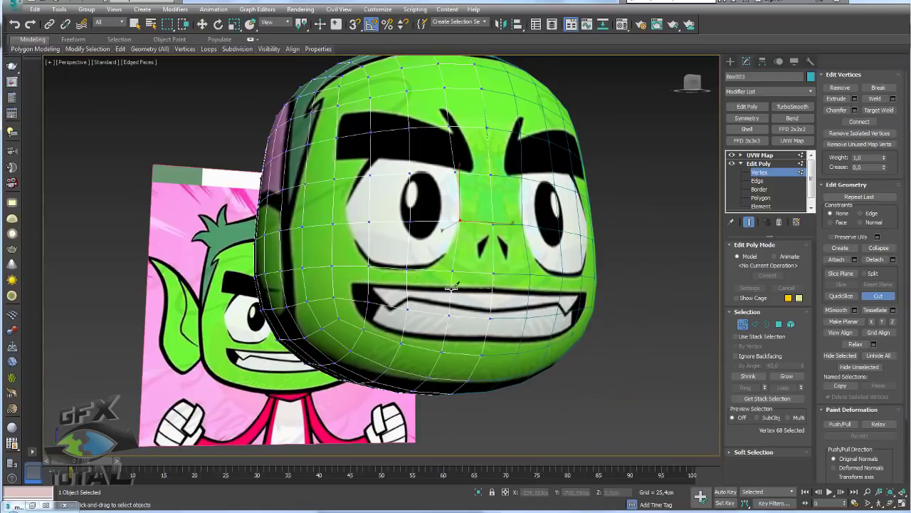
left_click(450, 287)
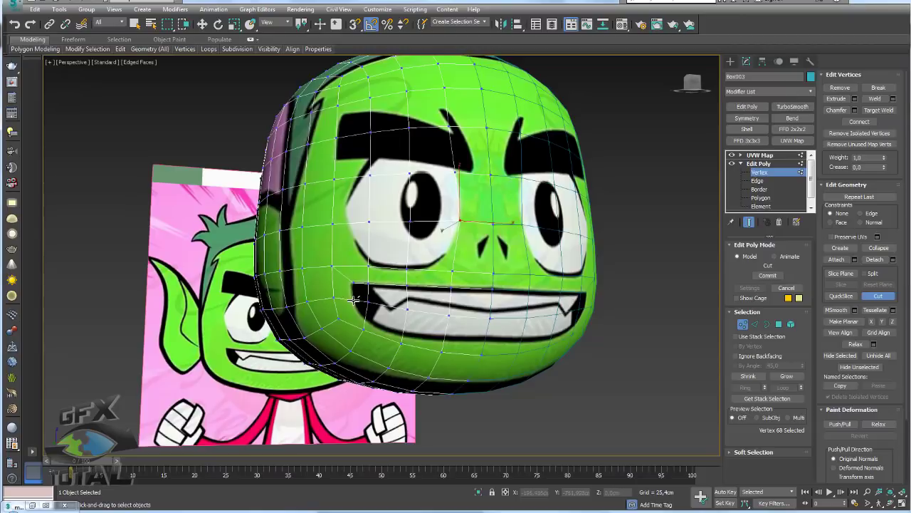
left_click(353, 301)
mouse_move(485, 343)
middle_mouse_down("alt")
mouse_move(550, 319)
mouse_move(506, 317)
mouse_move(527, 313)
middle_mouse_up("alt")
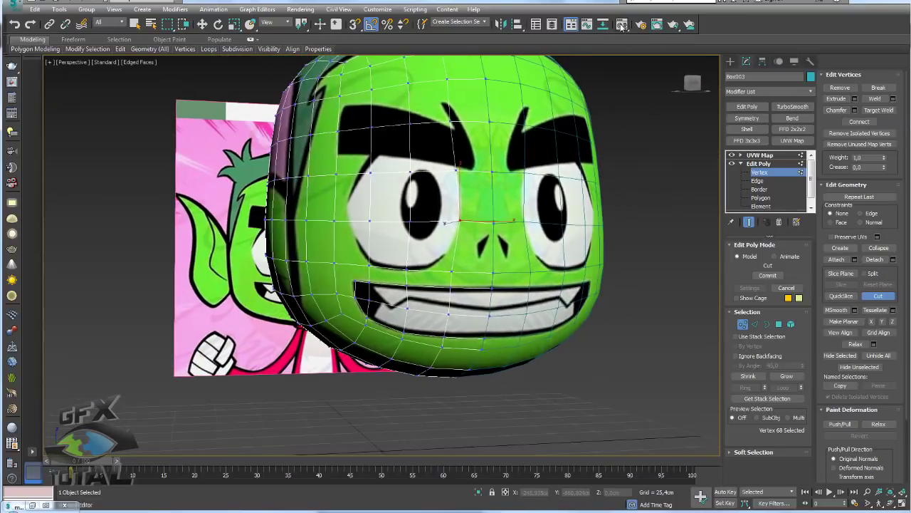
- Open and close the Material Editor, then select the new mouth-corner vertex with Move
left_click(622, 24)
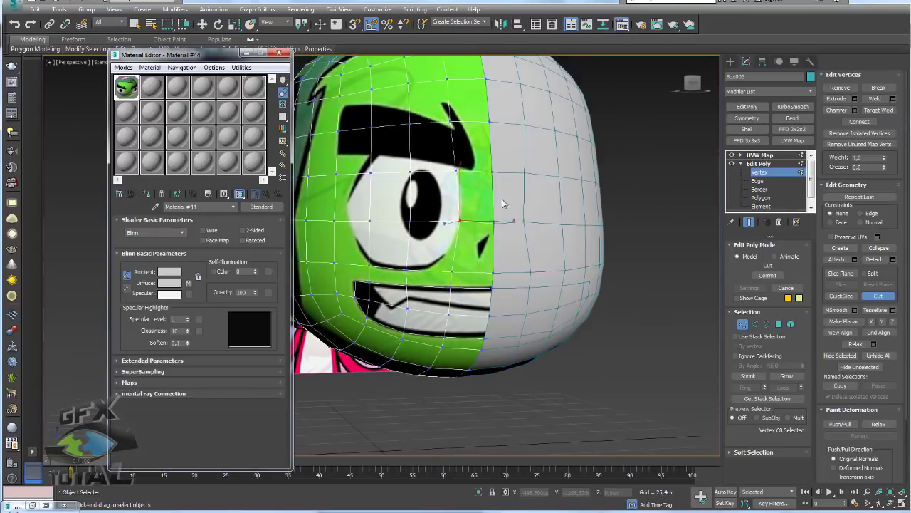
left_click(284, 55)
mouse_move(512, 235)
middle_mouse_down("alt")
mouse_move(486, 233)
mouse_move(555, 236)
middle_mouse_up("alt")
scroll(287, 258, "up", 4)
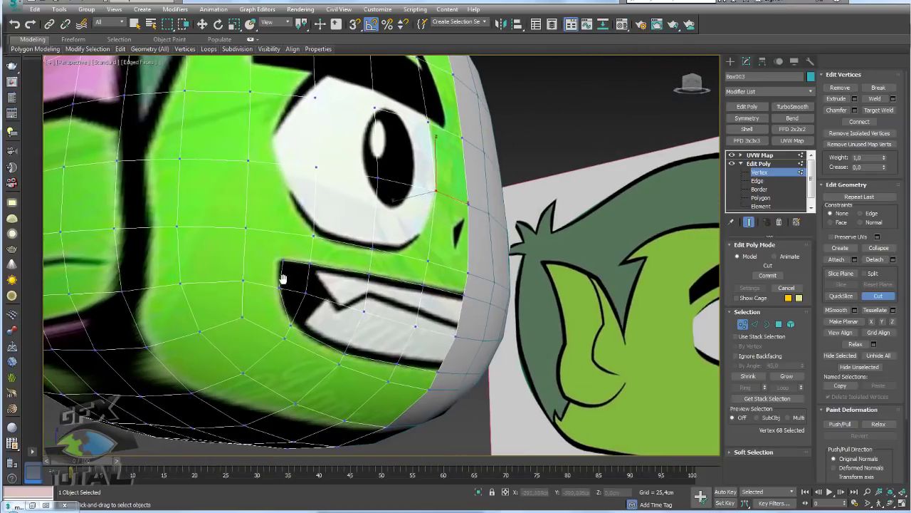
scroll(287, 257, "up", 2)
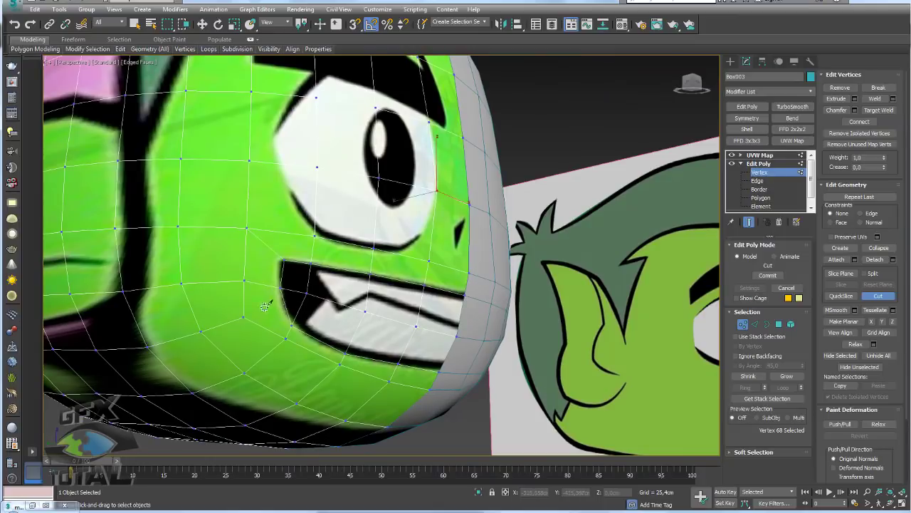
key("w")
scroll(306, 306, "up", 2)
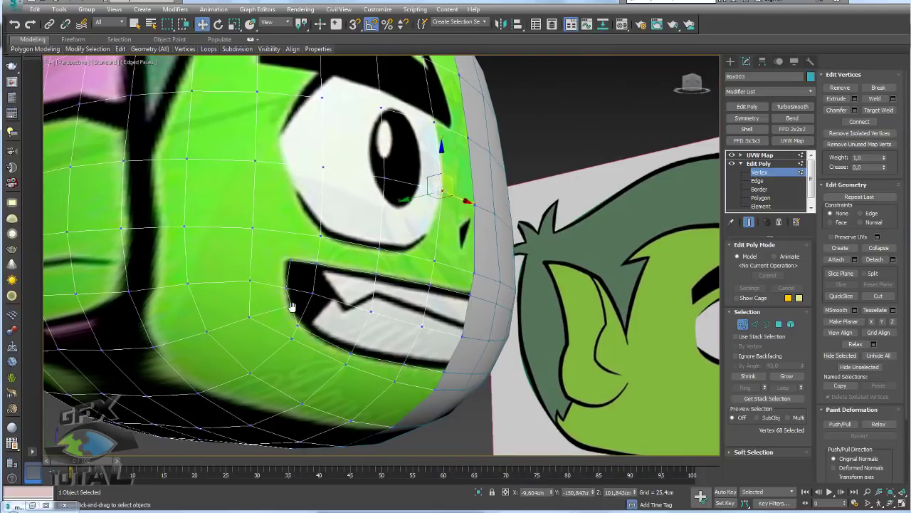
scroll(326, 298, "up", 3)
left_click(343, 280)
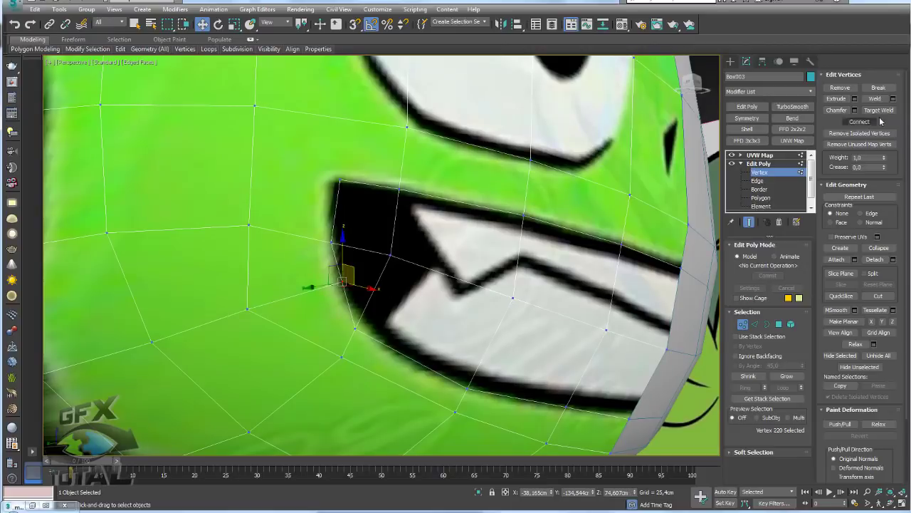
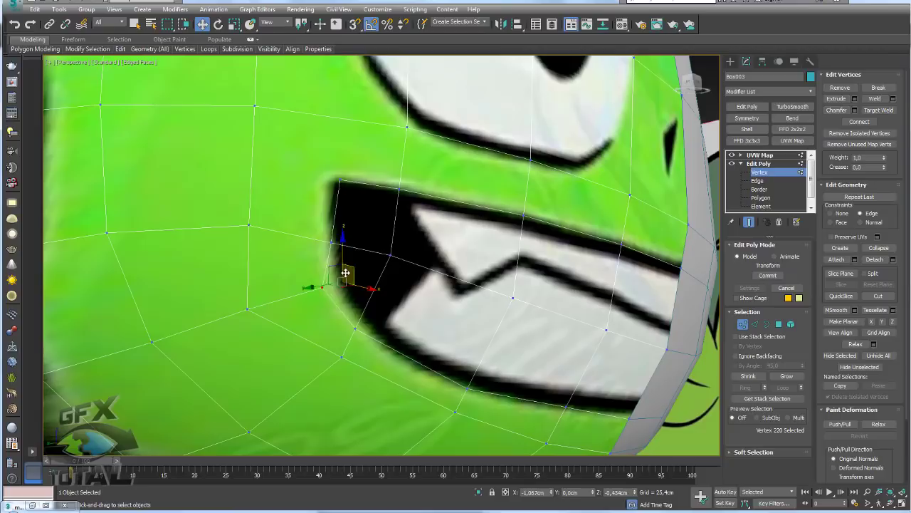
- Slide the mouth-corner vertex along its edge, testing and undoing a free move with edge constraint off
left_click_drag(354, 269, 317, 290)
middle_click_drag(317, 290, 317, 286, "alt")
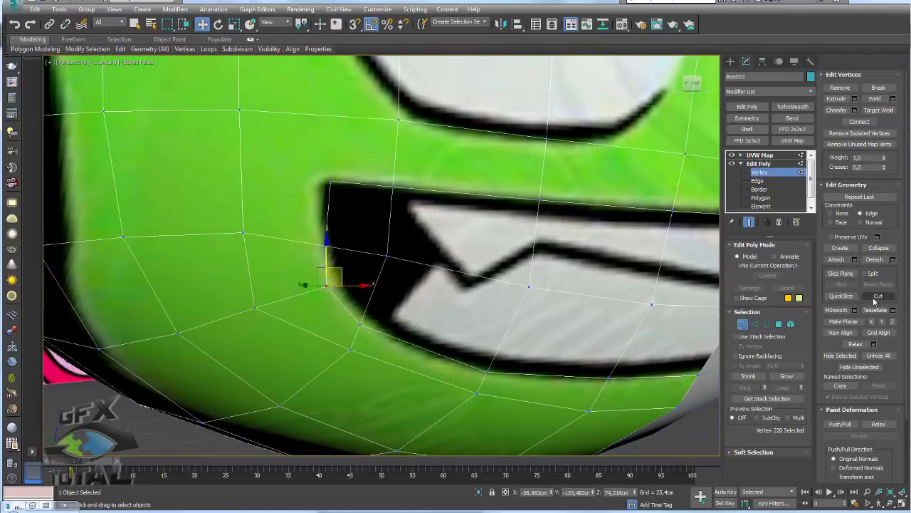
left_click(837, 213)
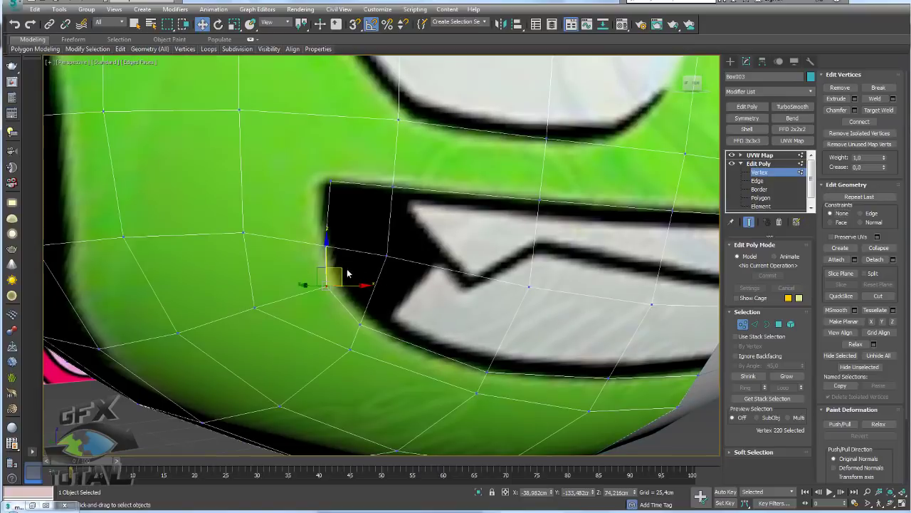
left_click_drag(348, 273, 284, 274)
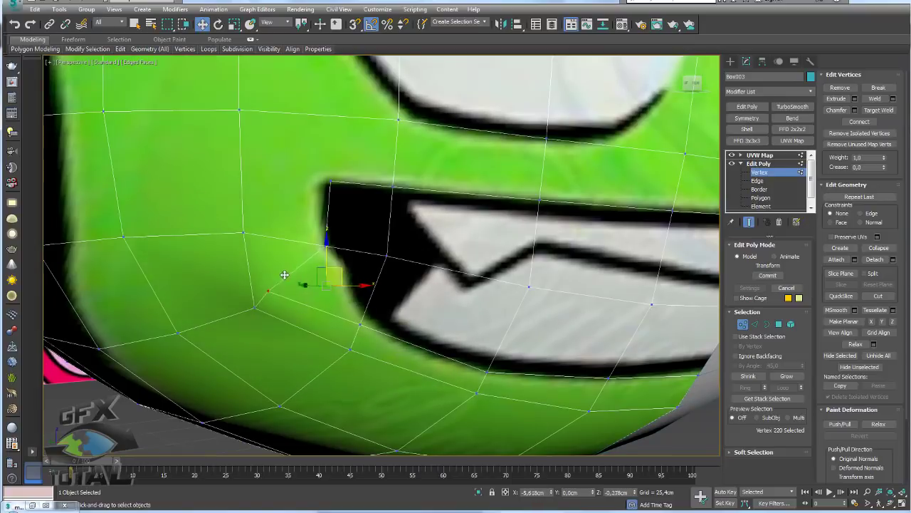
key("ctrl+z")
left_click(860, 213)
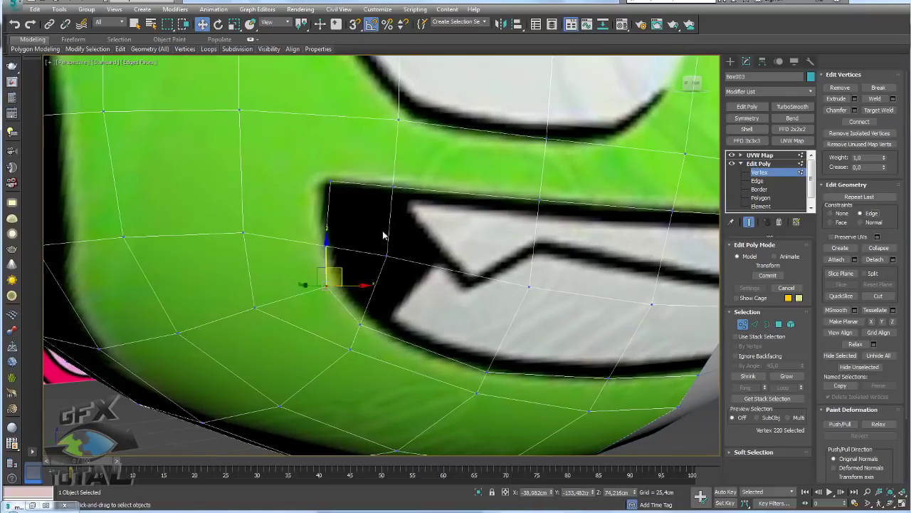
- Nudge the mouth-corner vertex onto the black mouth outline and view the face frontally to check
mouse_move(335, 264)
left_mouse_down()
mouse_move(349, 262)
mouse_move(339, 263)
left_mouse_up()
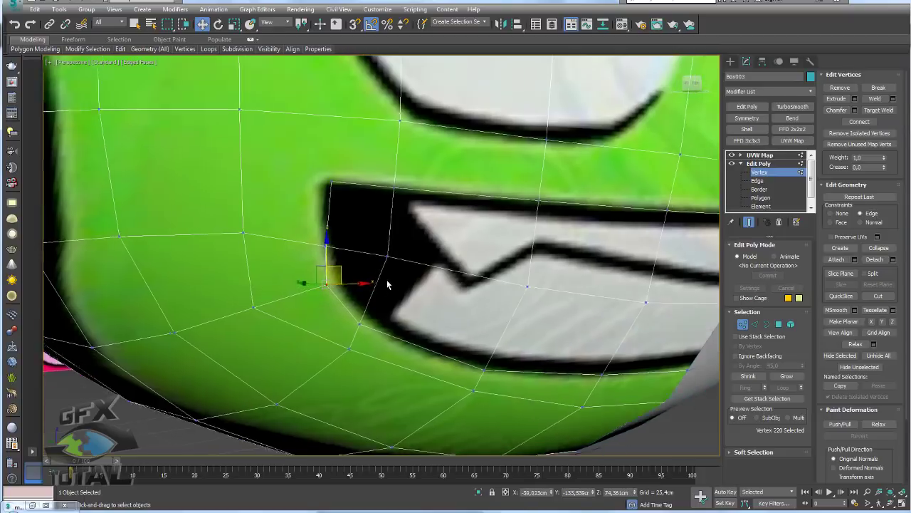
scroll(387, 284, "down", 1)
scroll(373, 265, "down", 4)
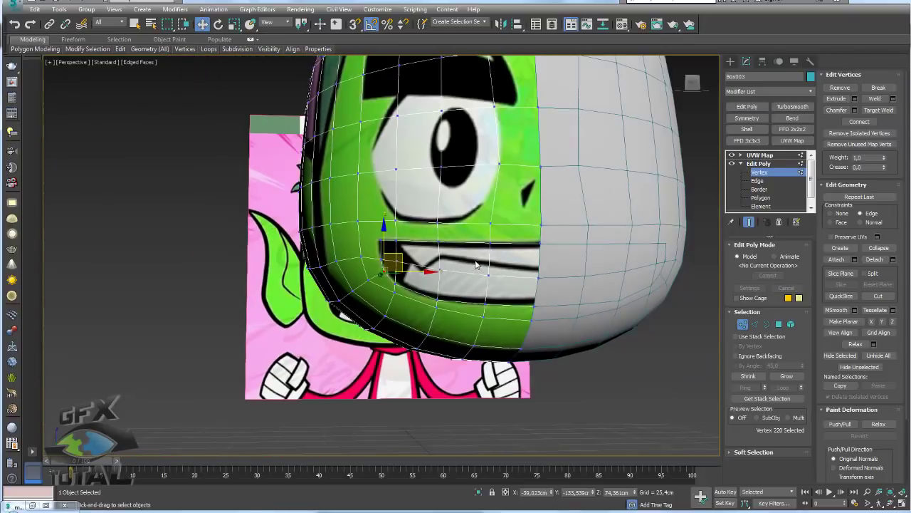
middle_click_drag(476, 265, 486, 263)
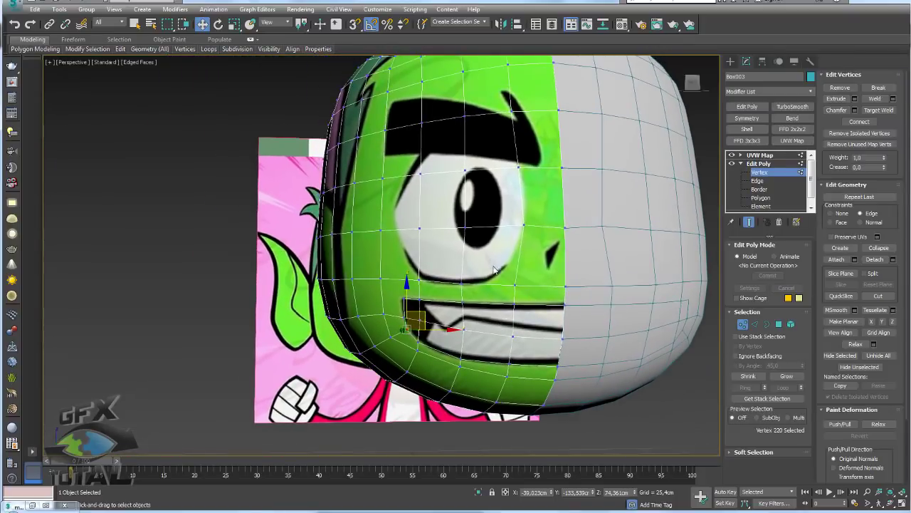
middle_click_drag(488, 271, 540, 259, "alt")
scroll(530, 265, "up", 3)
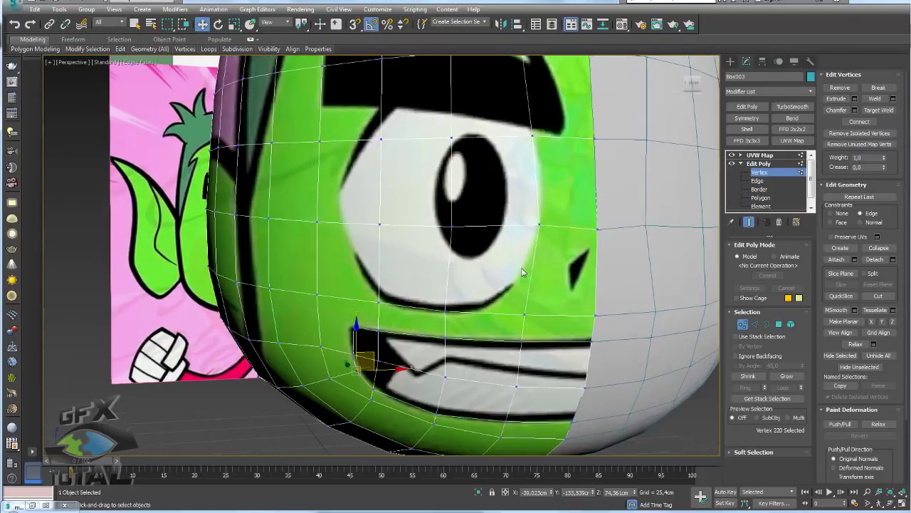
- Cut edges from beside the eye along its upper outline to the eye-corner vertex
key("alt+c")
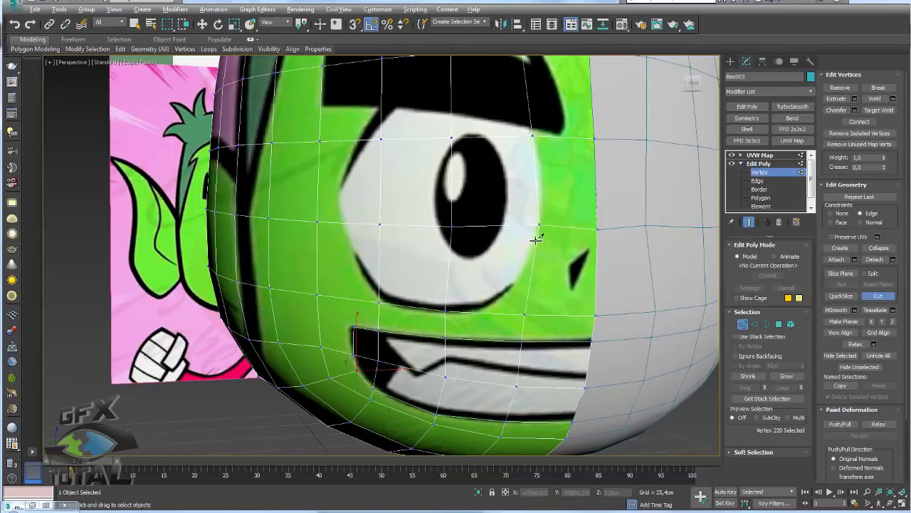
left_click(539, 225)
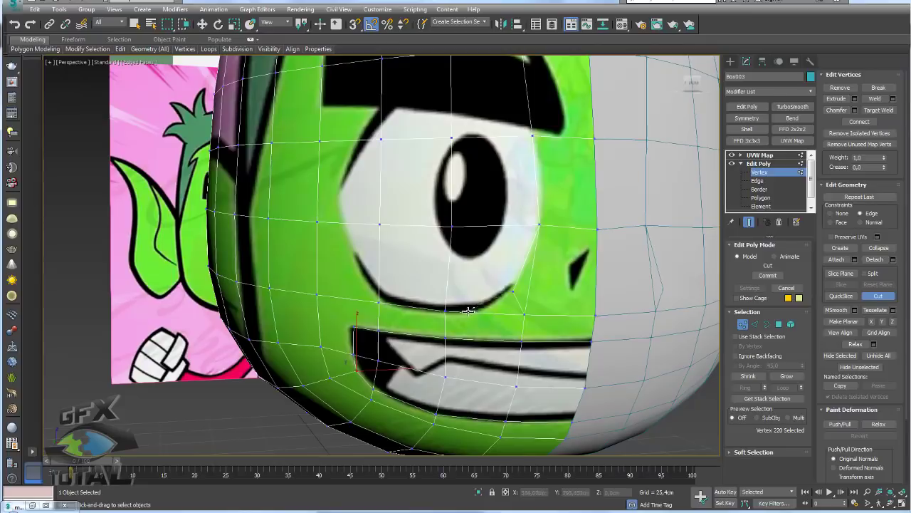
mouse_move(385, 288)
middle_mouse_down("alt")
mouse_move(401, 295)
mouse_move(387, 303)
middle_mouse_up("alt")
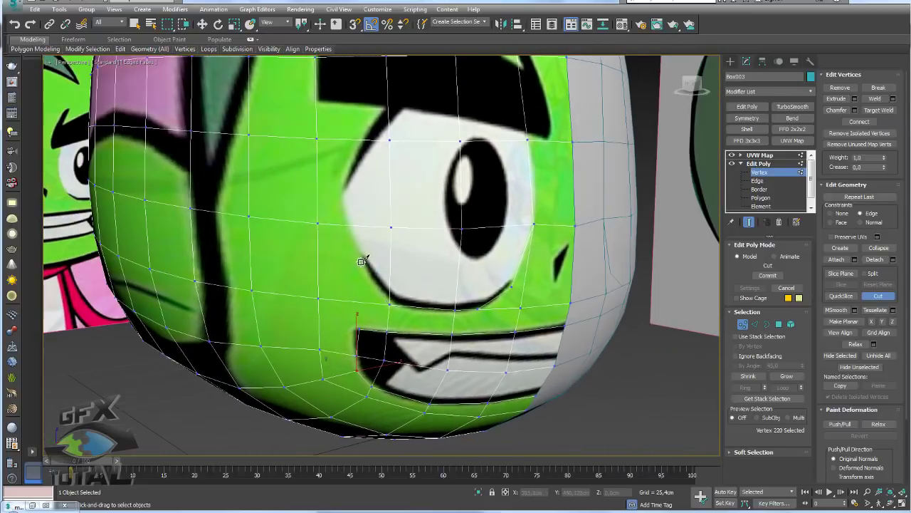
left_click(346, 223)
left_click(344, 185)
scroll(406, 108, "up", 3)
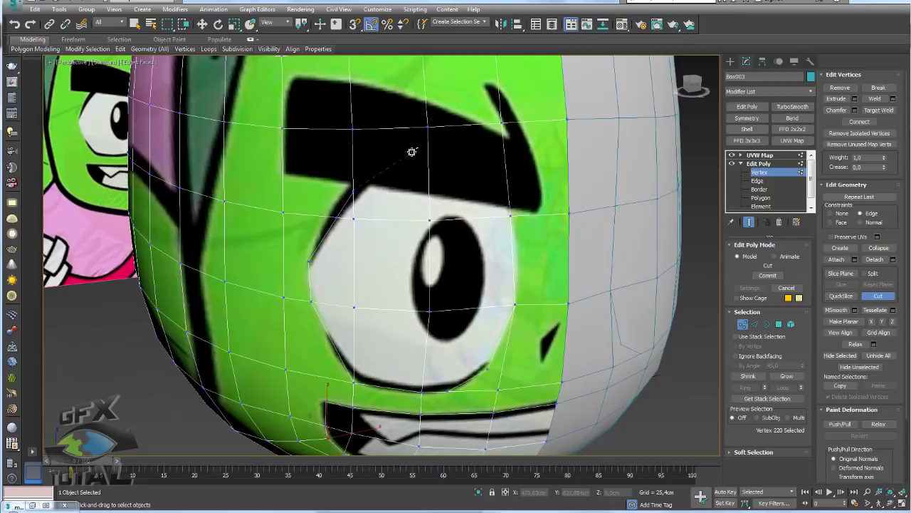
left_click(404, 154)
left_click(470, 155)
left_click(512, 217)
- Extend the cut across the eyebrow area, then target-weld the stray vertex into its neighbour
scroll(492, 200, "up", 2)
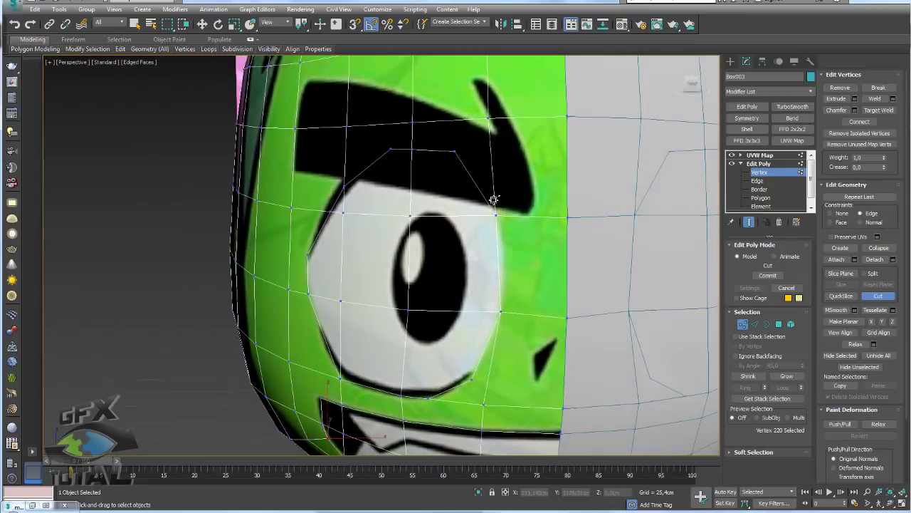
scroll(456, 159, "down", 2)
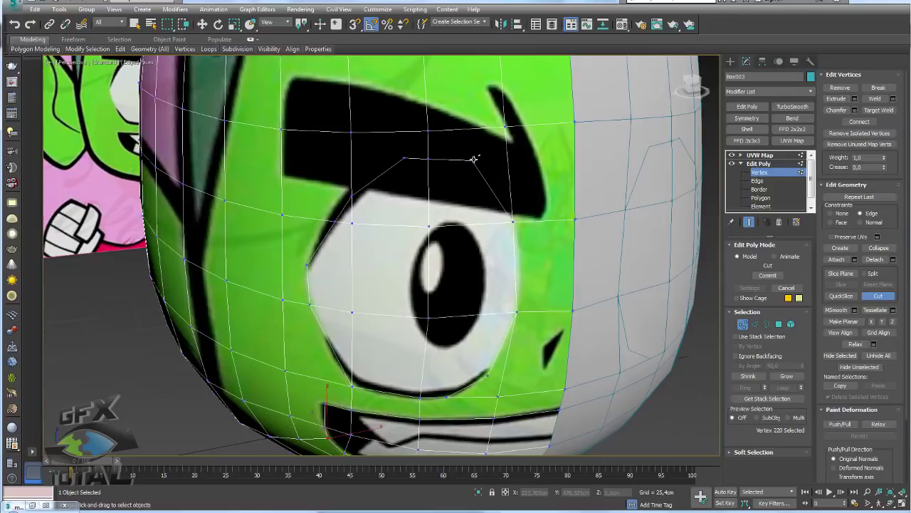
left_click(501, 130)
left_click(473, 159)
left_click(350, 133)
middle_click_drag(385, 183, 398, 204)
scroll(399, 204, "up", 2)
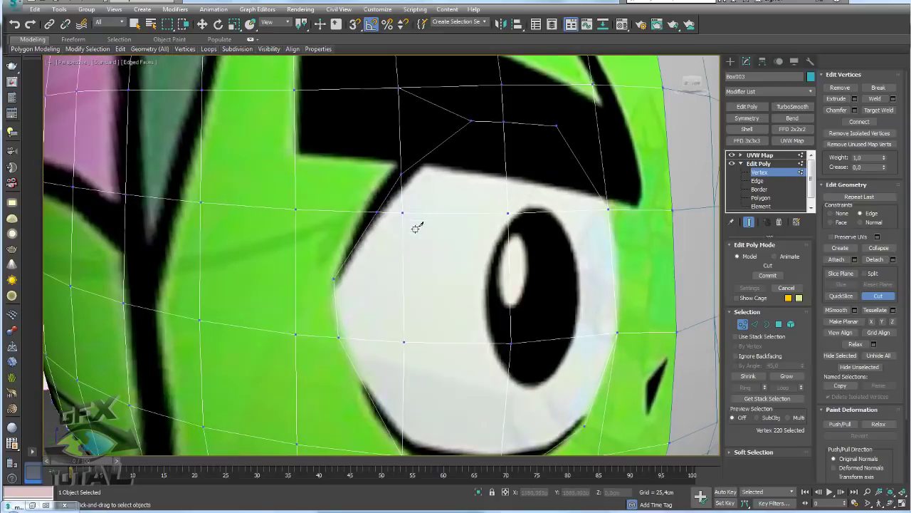
scroll(417, 227, "down", 1)
scroll(415, 215, "down", 1)
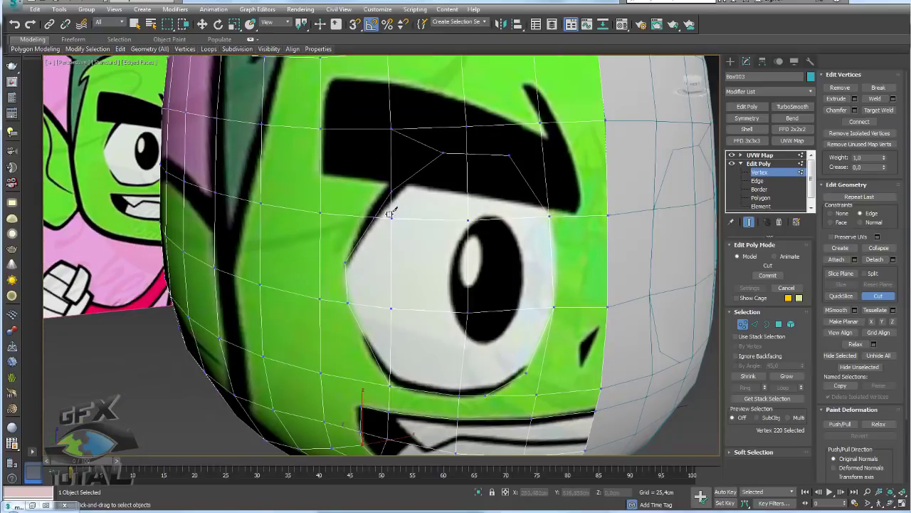
right_click(405, 221)
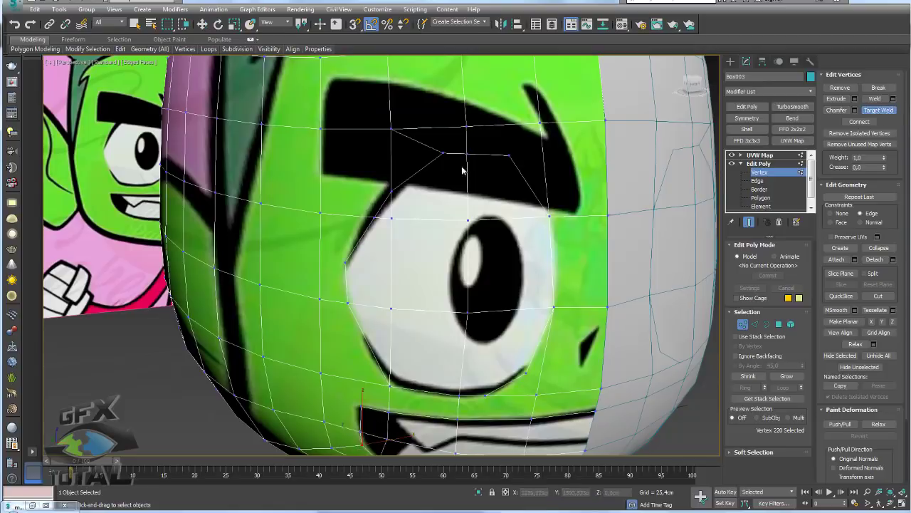
left_click(390, 191)
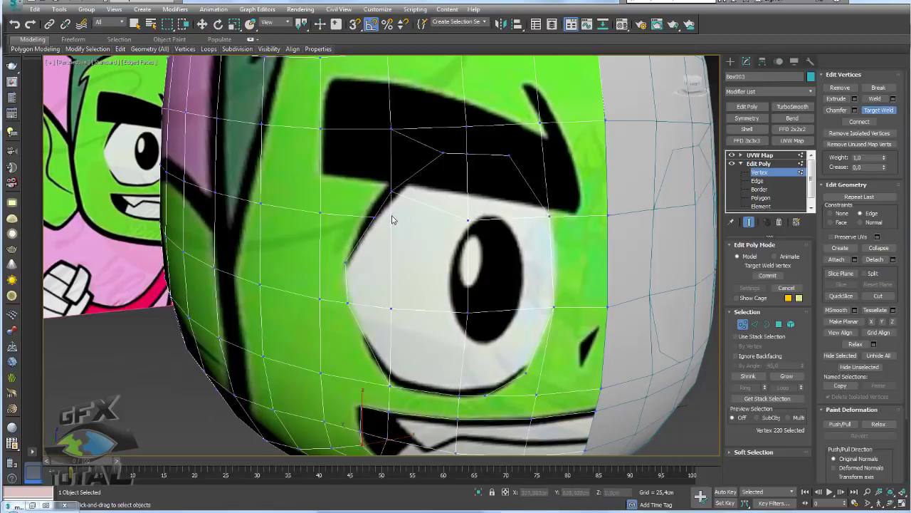
left_click(375, 215)
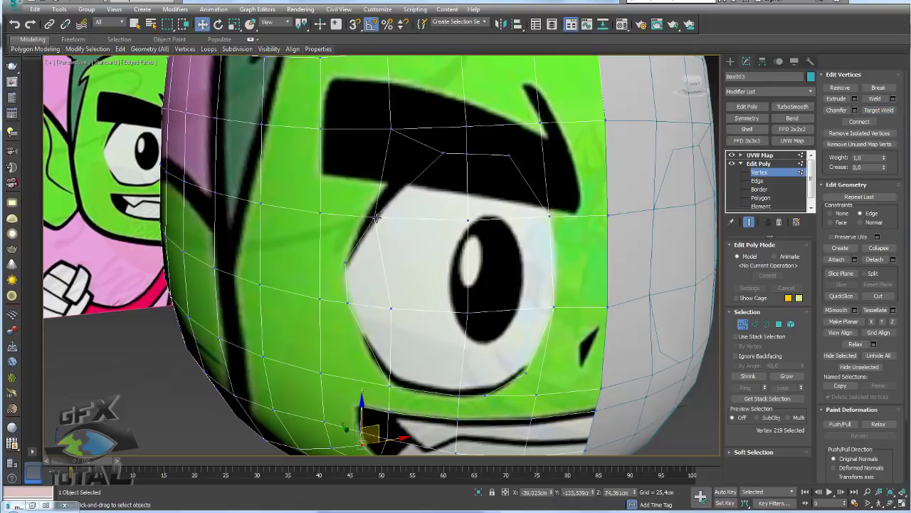
- Nudge a vertex near the eye and cut in a new vertex on the edge below it
key("w")
middle_click_drag(378, 213, 387, 202, "alt")
left_click_drag(387, 202, 376, 188)
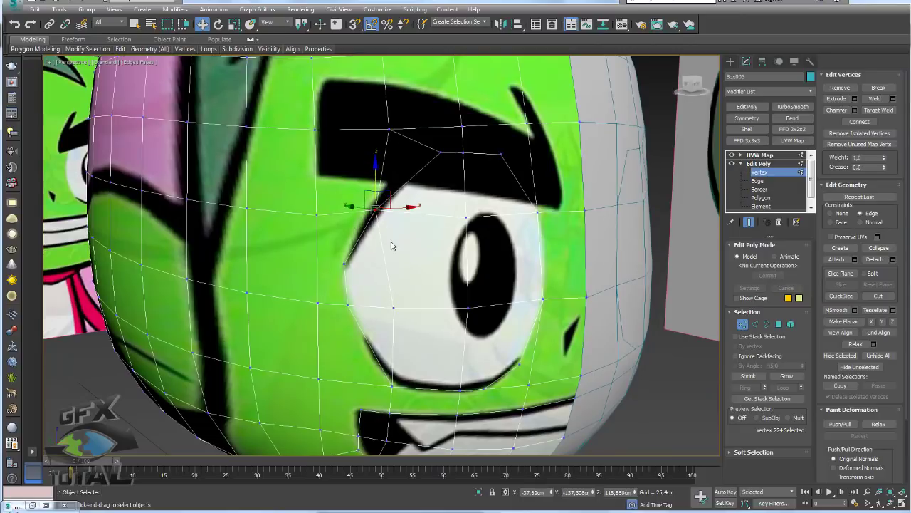
mouse_move(393, 244)
middle_mouse_down()
mouse_move(352, 266)
mouse_move(450, 238)
mouse_move(429, 226)
middle_mouse_up()
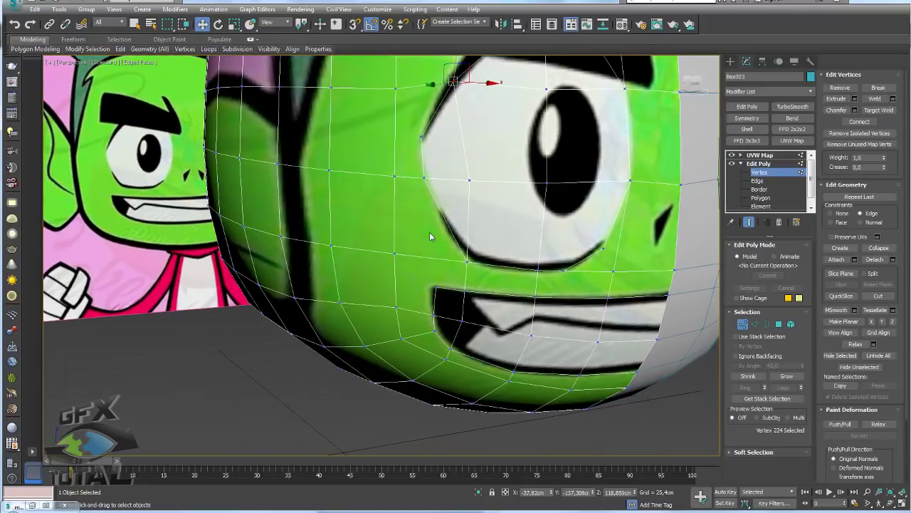
key("alt+c")
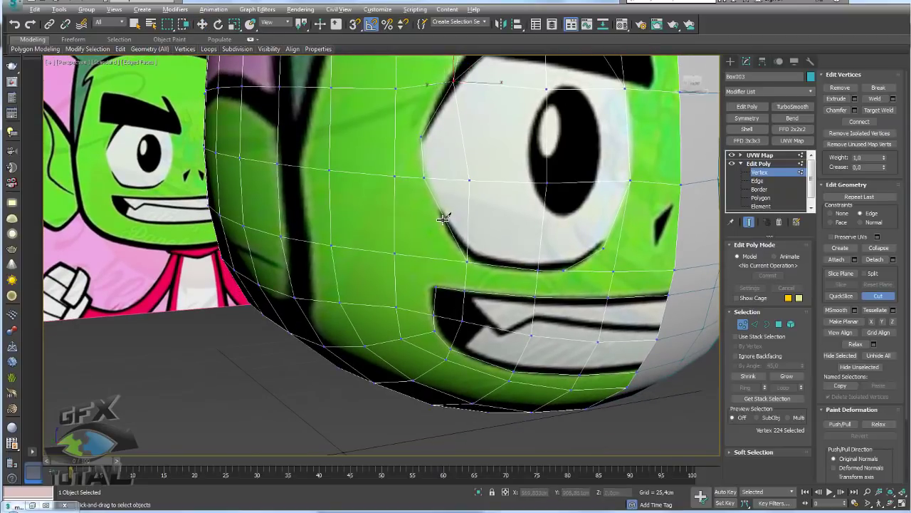
left_click(445, 216)
key("w")
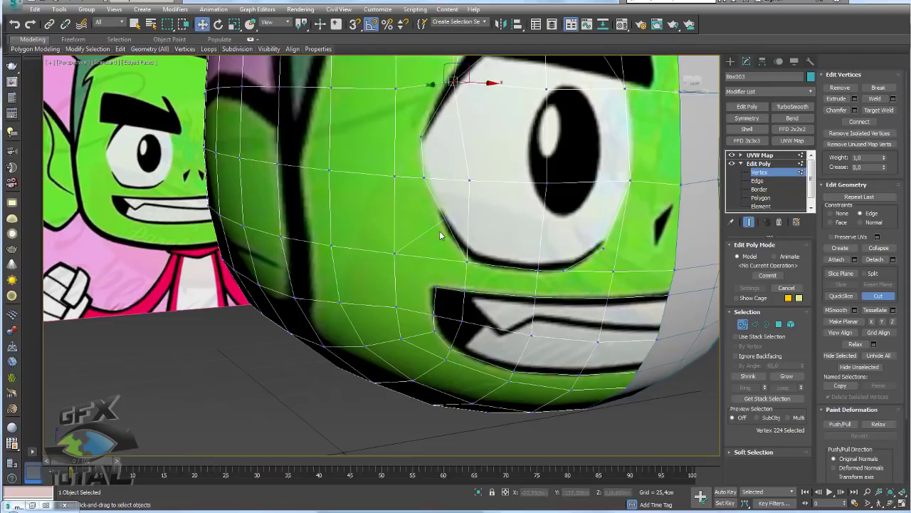
scroll(456, 220, "up", 2)
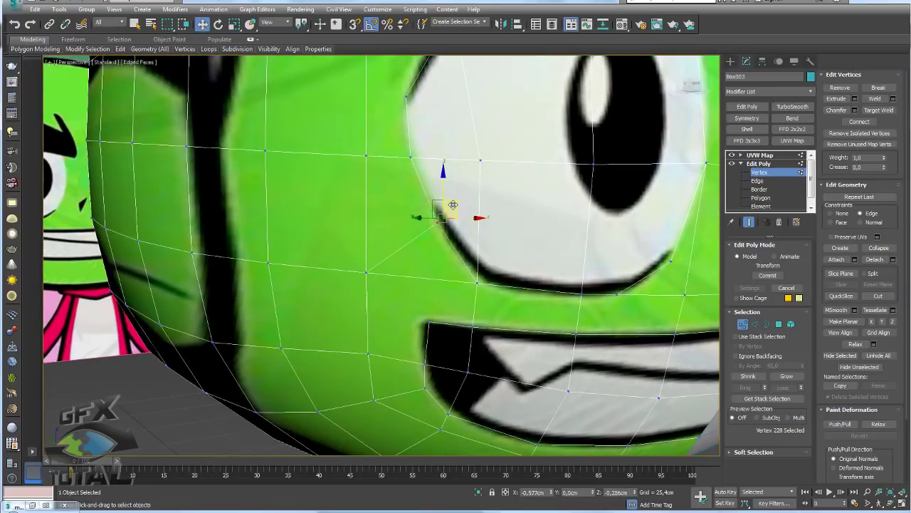
left_click_drag(445, 210, 440, 219)
- Raise the eye-corner vertex and shift the lower vertex left onto the lower lid line
left_click(477, 282)
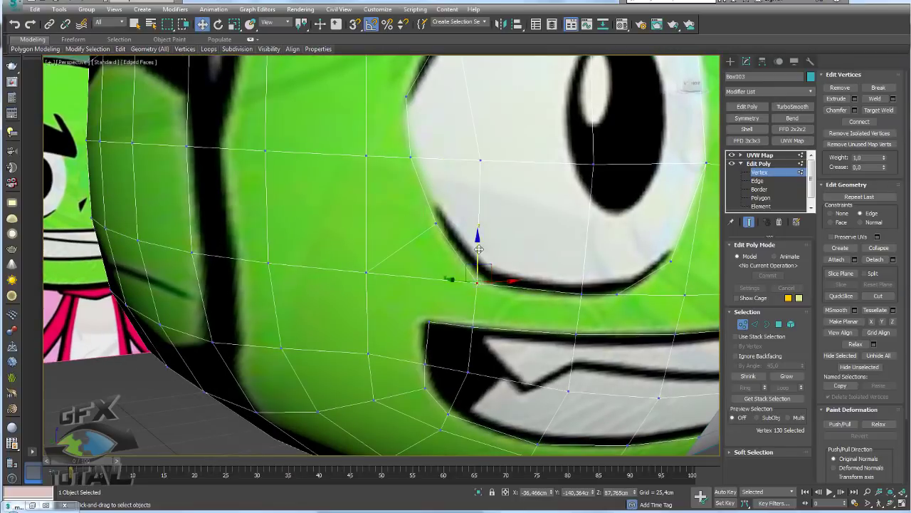
left_click_drag(478, 282, 477, 276)
left_click(584, 294)
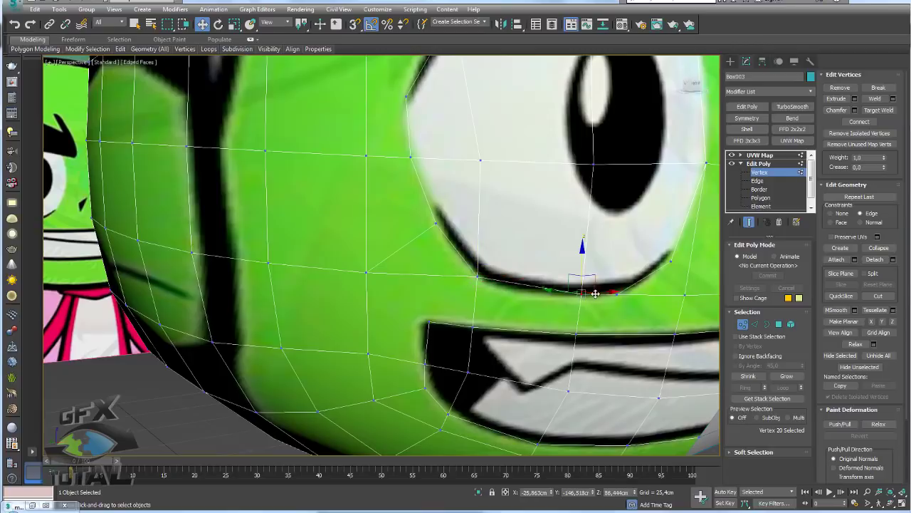
left_click_drag(583, 292, 567, 288)
scroll(618, 305, "down", 2)
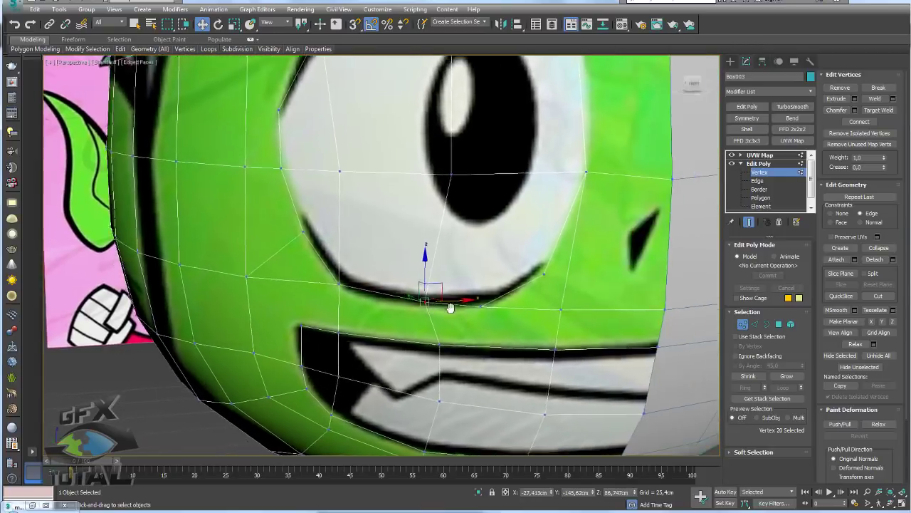
scroll(495, 276, "down", 1)
scroll(500, 282, "up", 3)
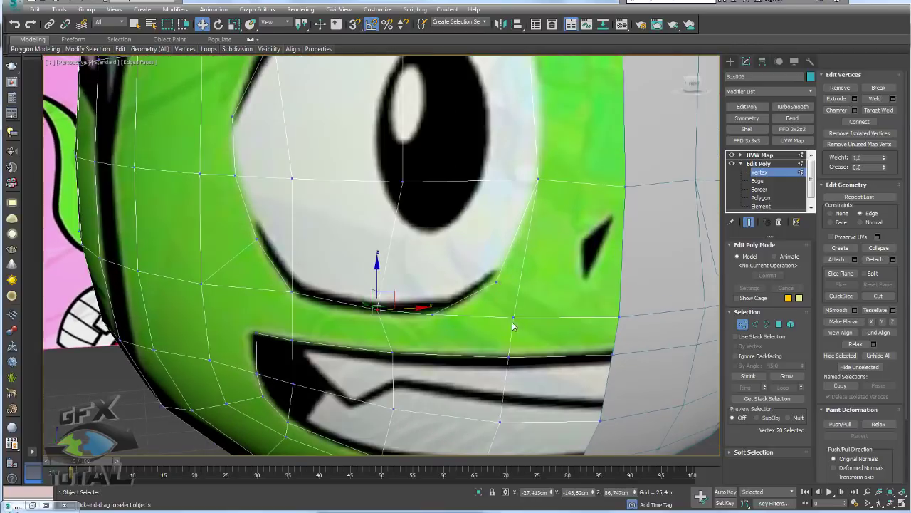
scroll(512, 322, "down", 2)
middle_click_drag(513, 320, 519, 323, "alt")
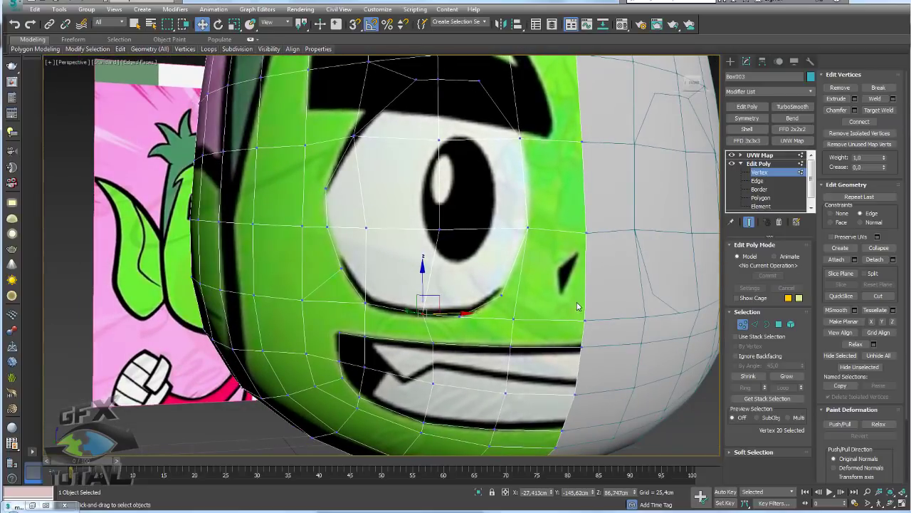
- Cut a new edge beside the eye toward its outer corner
key("alt+c")
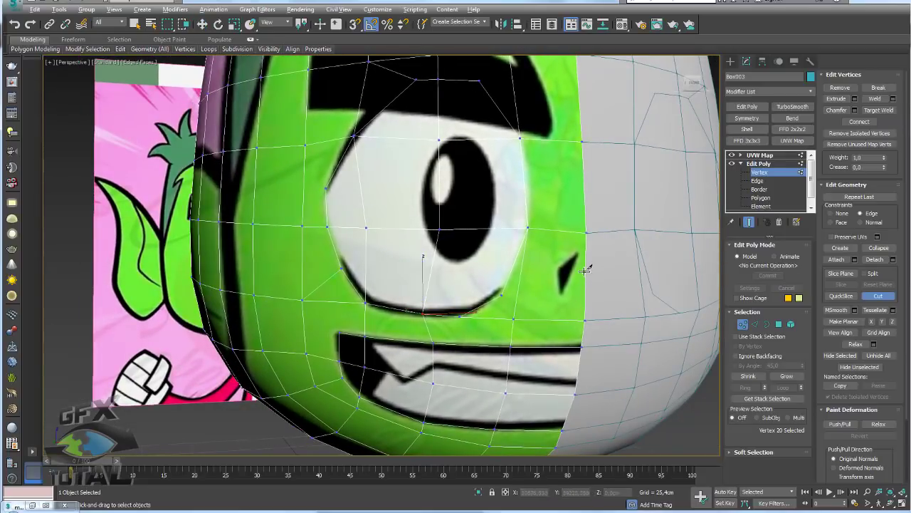
left_click(585, 270)
left_click(519, 284)
right_click(507, 286)
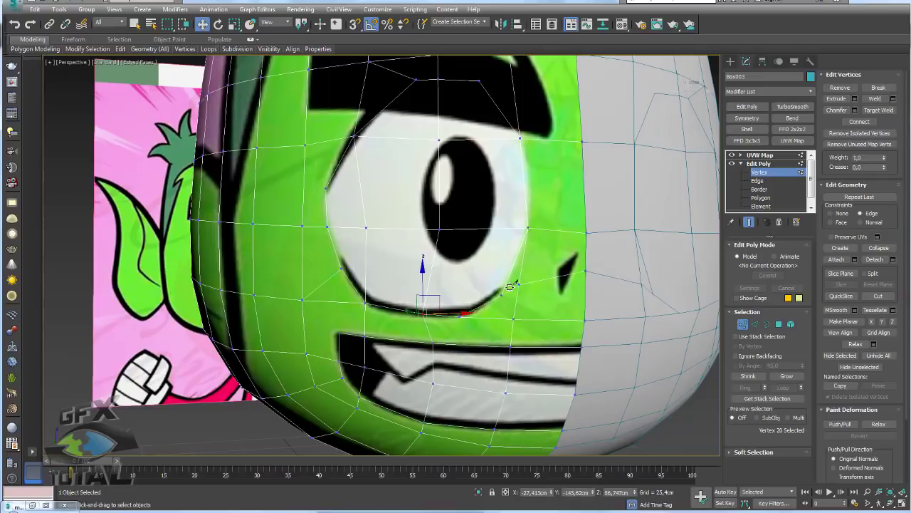
key("w")
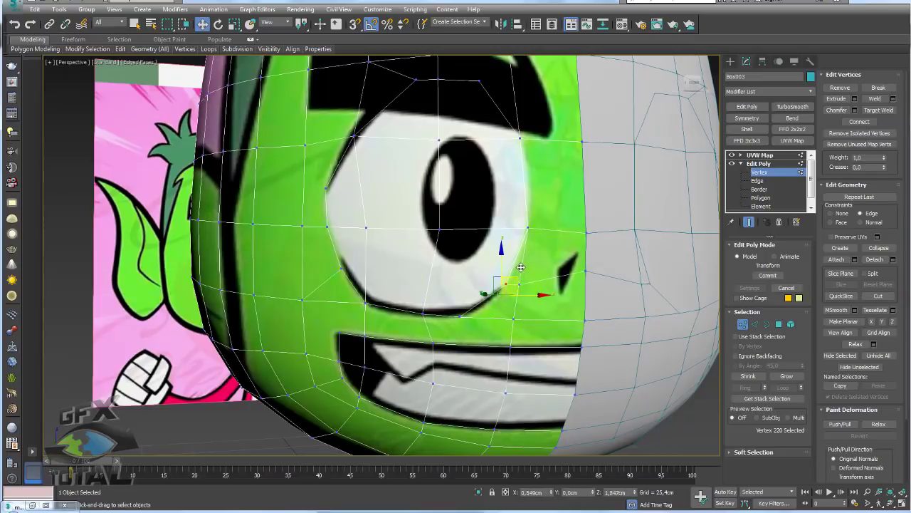
- Pull the vertex at the eye's outer edge down onto the eye outline
mouse_move(523, 263)
middle_mouse_down("alt")
mouse_move(504, 292)
mouse_move(527, 267)
middle_mouse_up("alt")
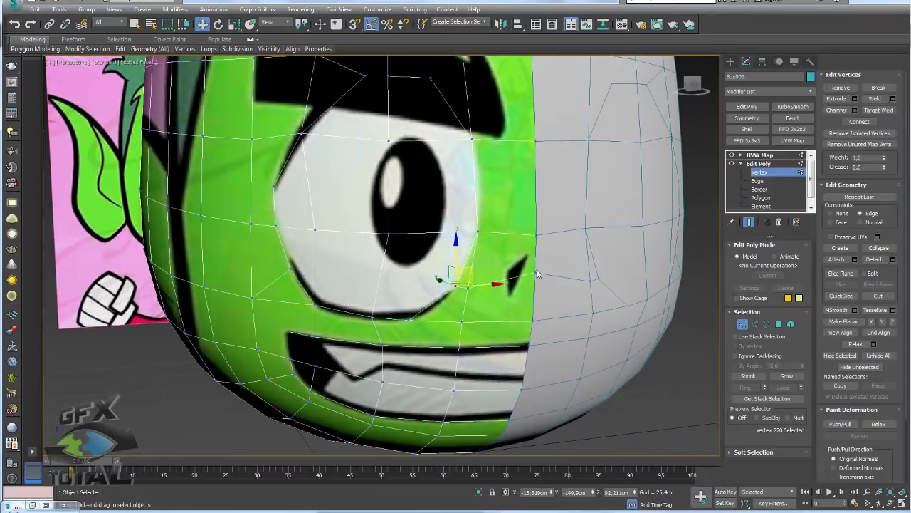
left_click(535, 269)
left_click_drag(535, 263, 539, 260)
key("ctrl+z")
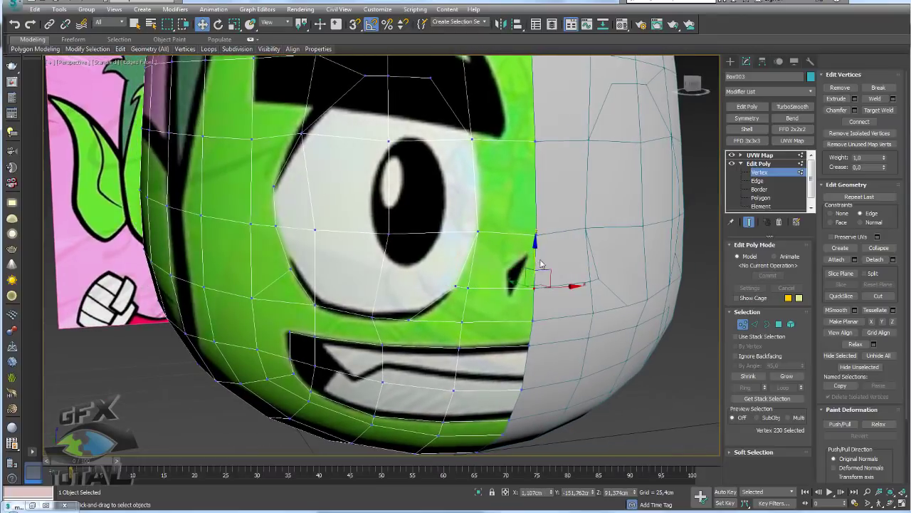
left_click(476, 232)
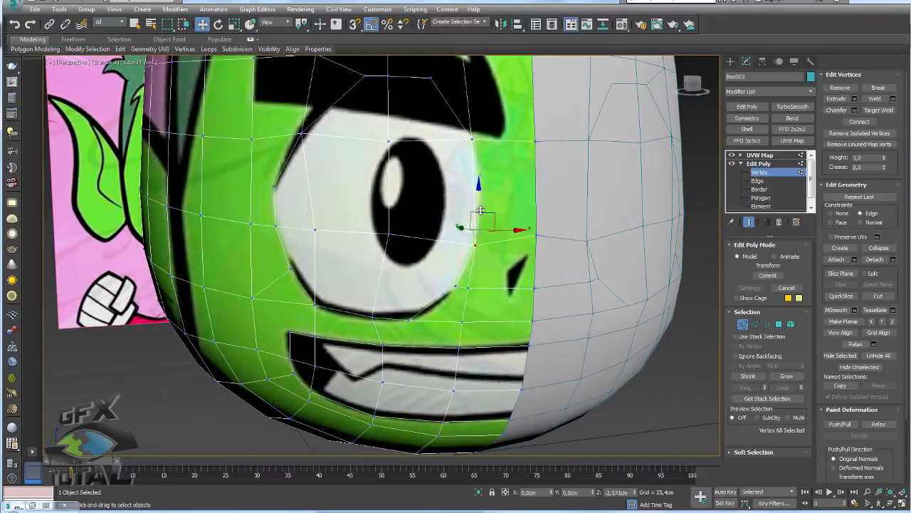
left_click_drag(476, 232, 474, 246)
- Add a cut point near the eye corner and inspect the head's left side
key("alt+c")
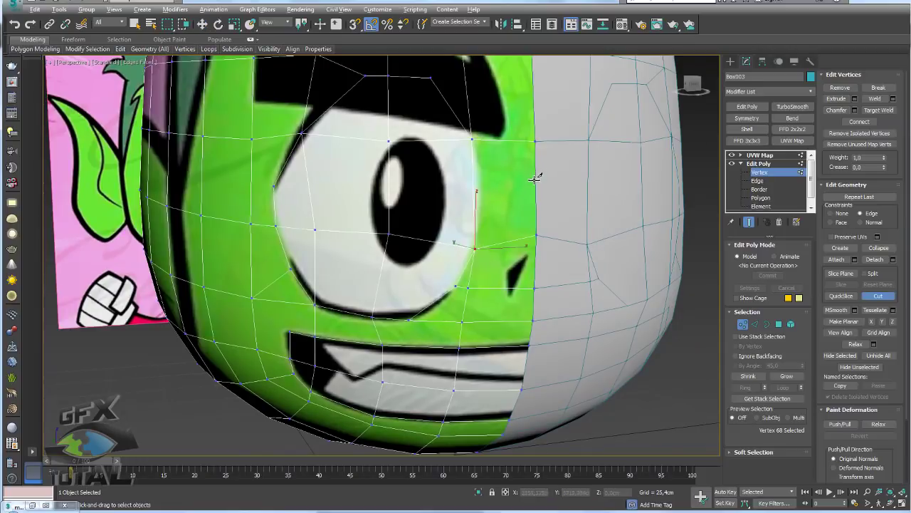
left_click(475, 189)
right_click(475, 188)
key("w")
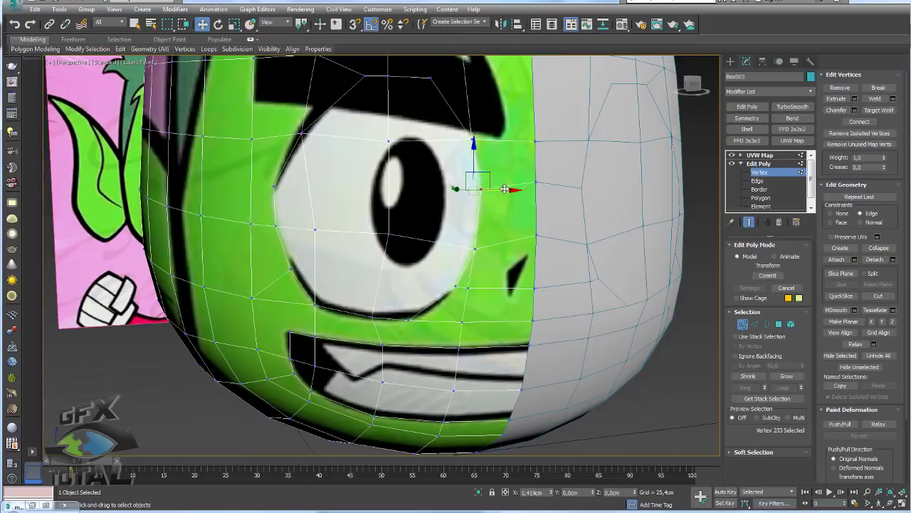
middle_click_drag(570, 196, 608, 250, "alt")
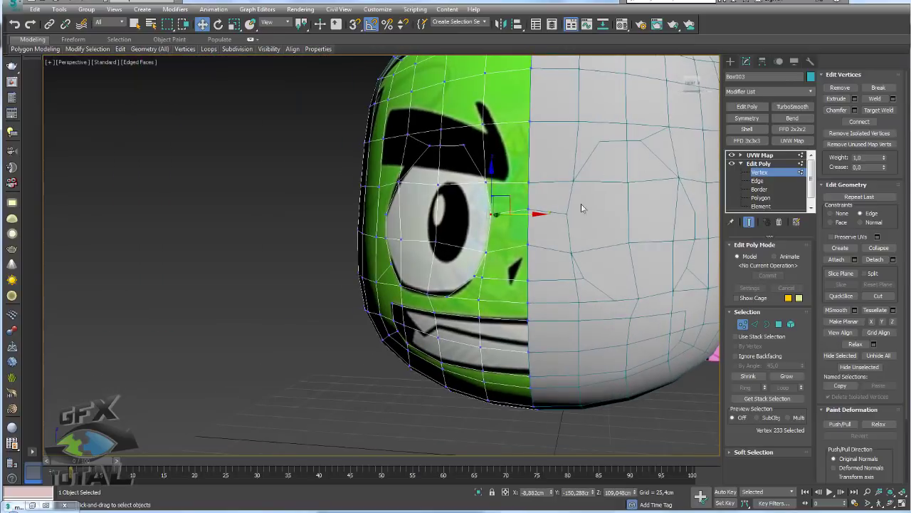
mouse_move(581, 203)
middle_mouse_down("alt")
mouse_move(530, 231)
mouse_move(513, 206)
mouse_move(498, 207)
mouse_move(496, 231)
middle_mouse_up("alt")
scroll(452, 227, "up", 4)
scroll(496, 213, "down", 4)
scroll(504, 194, "up", 4)
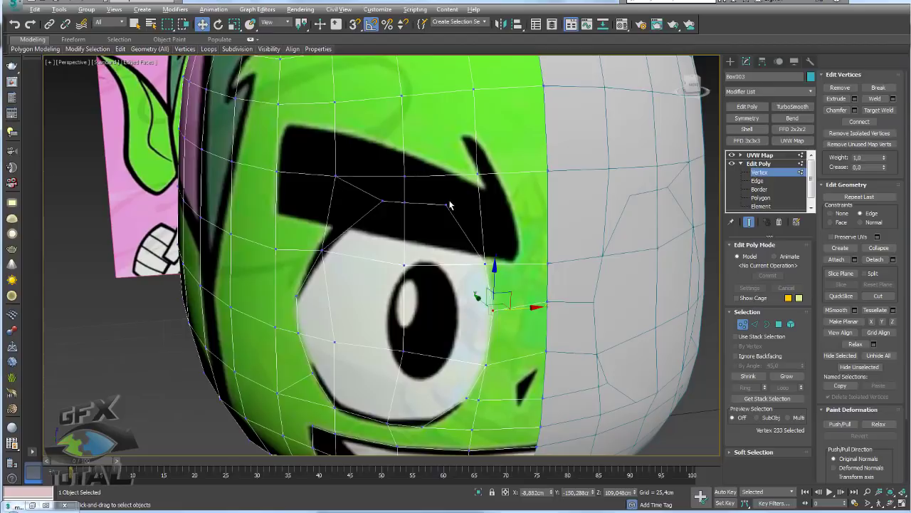
scroll(450, 205, "down", 4)
scroll(450, 204, "up", 4)
- Cut a new edge across the eyebrow, clear the edge selection, and move to polygon level
key("alt+c")
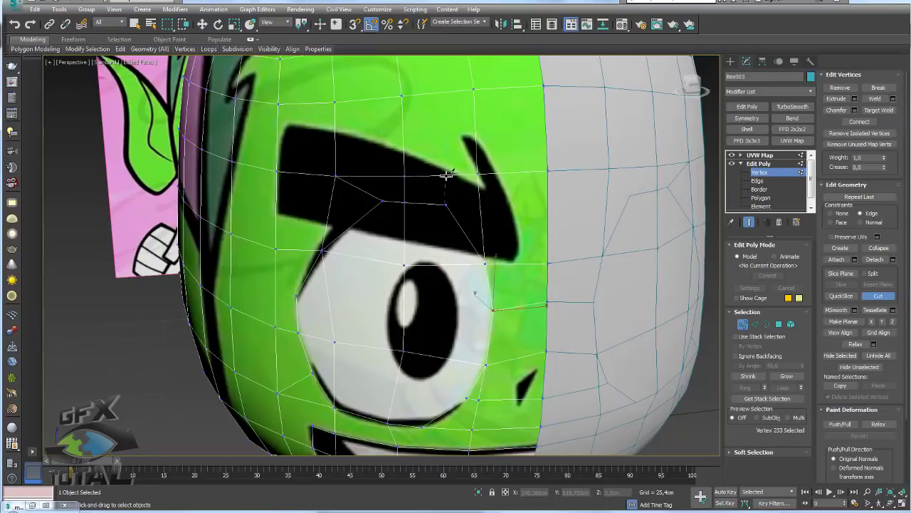
scroll(446, 174, "down", 4)
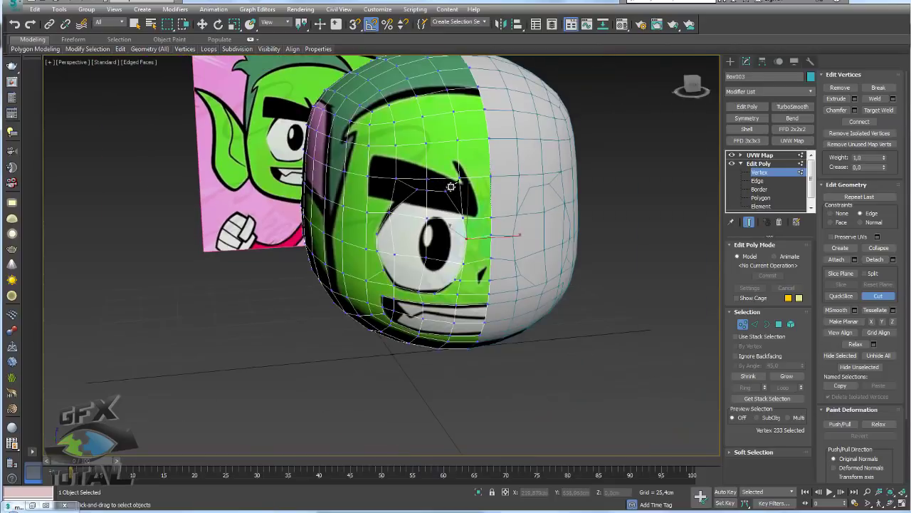
scroll(446, 191, "up", 4)
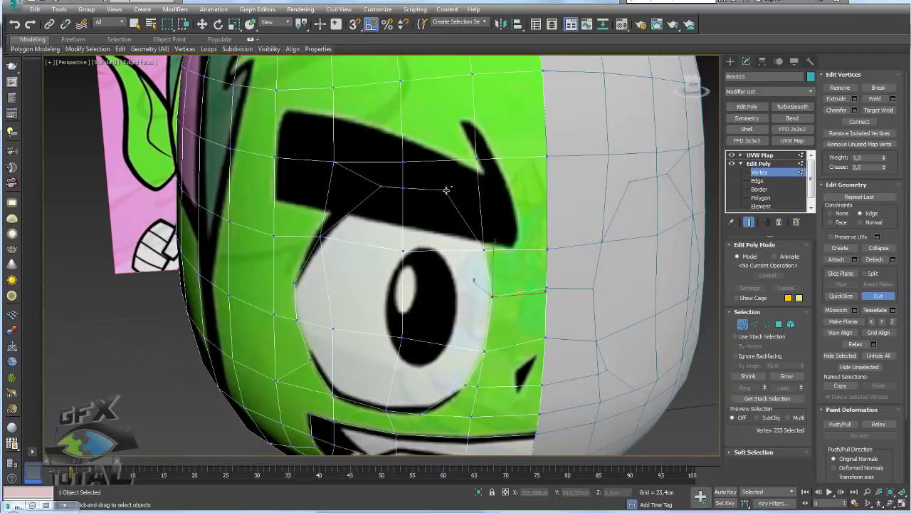
middle_click_drag(372, 152, 387, 171, "alt")
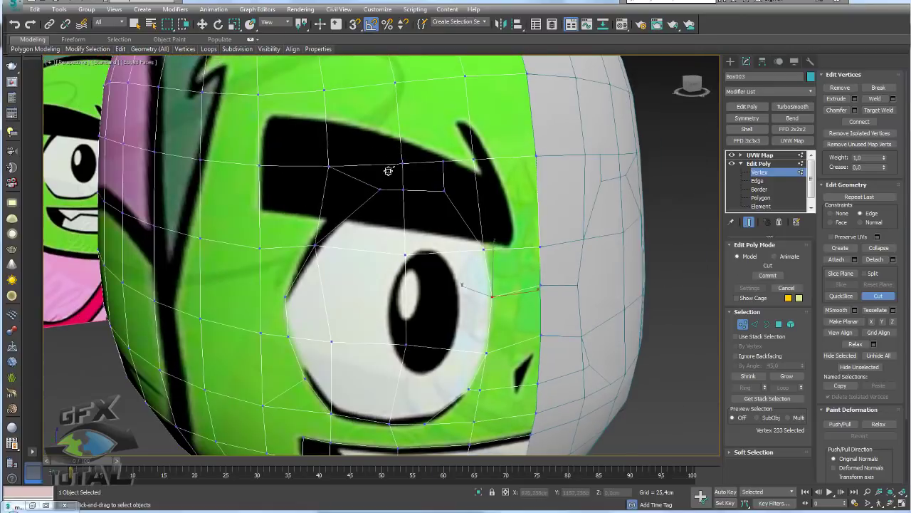
left_click(381, 187)
left_click(754, 324)
key("w")
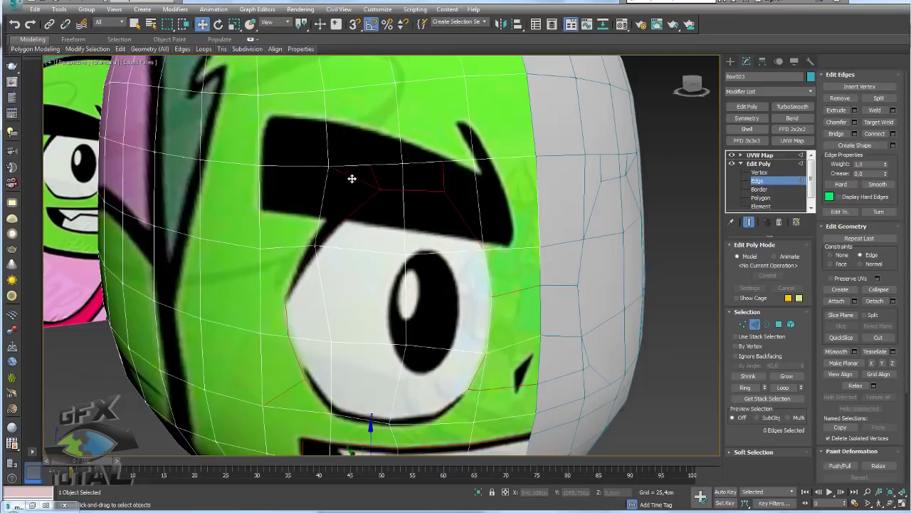
left_click(351, 179)
scroll(497, 193, "down", 5)
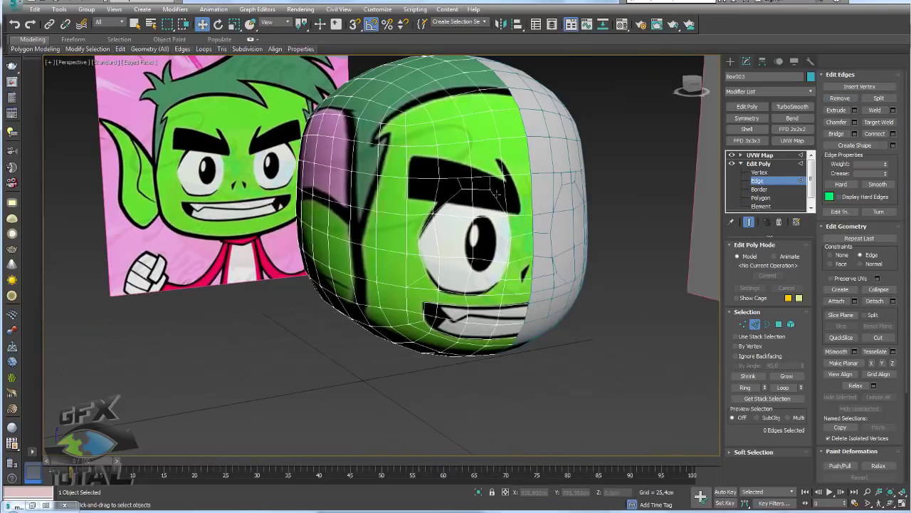
scroll(496, 194, "up", 3)
scroll(514, 201, "up", 2)
middle_click_drag(430, 286, 420, 285, "alt")
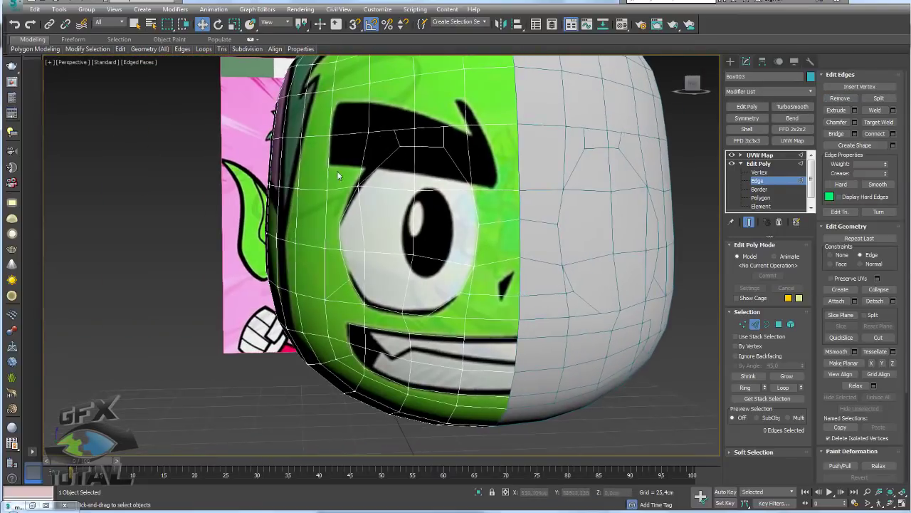
left_click(779, 324)
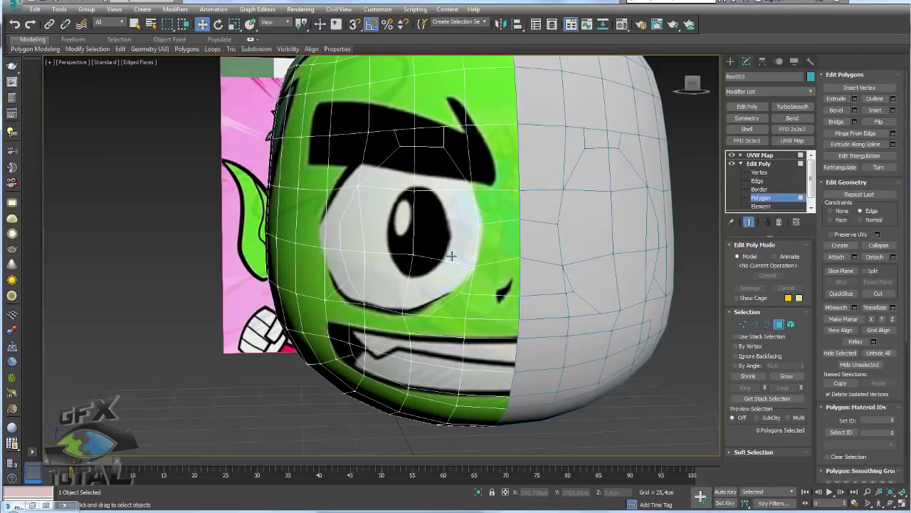
- Delete the five or so faces inside the eye to open the eye hole
left_click(759, 164)
left_click(761, 198)
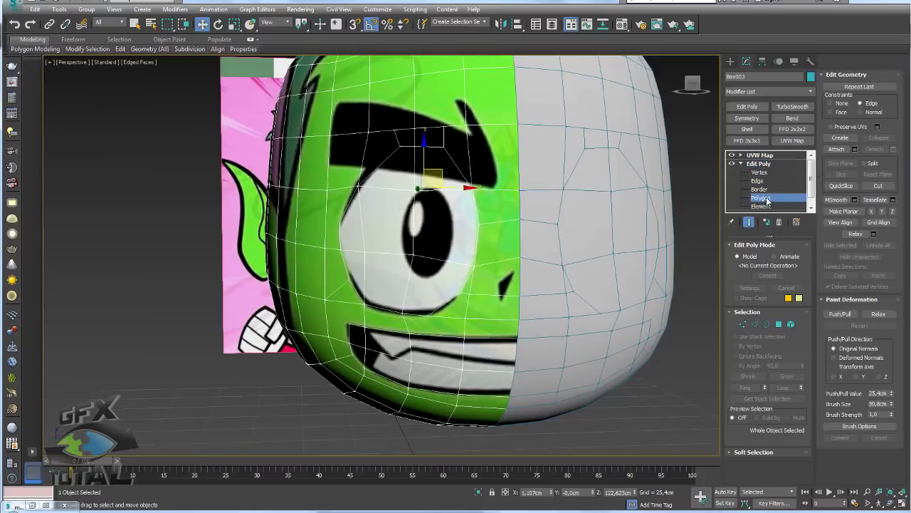
left_click(463, 214)
key("Delete")
left_click(435, 161)
key("Delete")
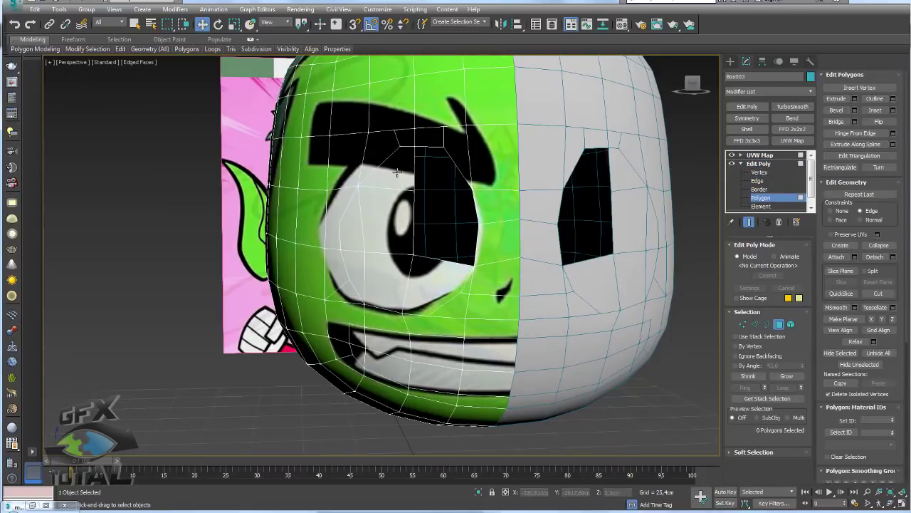
left_click(399, 174)
key("Delete")
left_click(373, 210)
key("Delete")
key("Delete")
left_click(388, 284)
key("Delete")
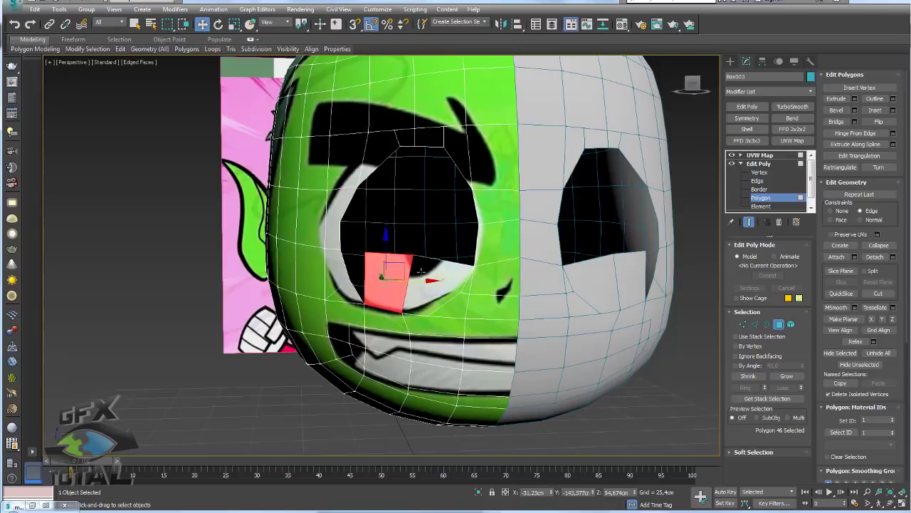
left_click(441, 292)
key("Delete")
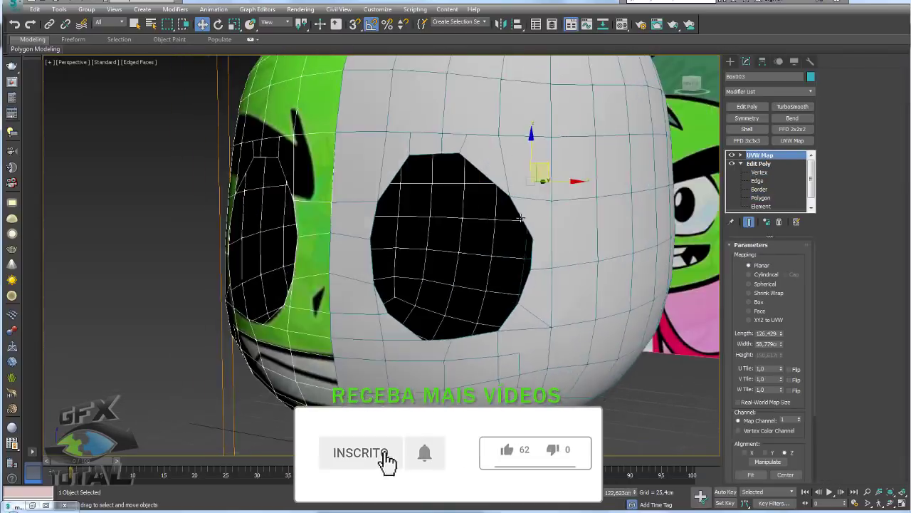
- Orbit around the head to compare the eye holes on the textured and plain halves
middle_click_drag(520, 218, 559, 211, "alt")
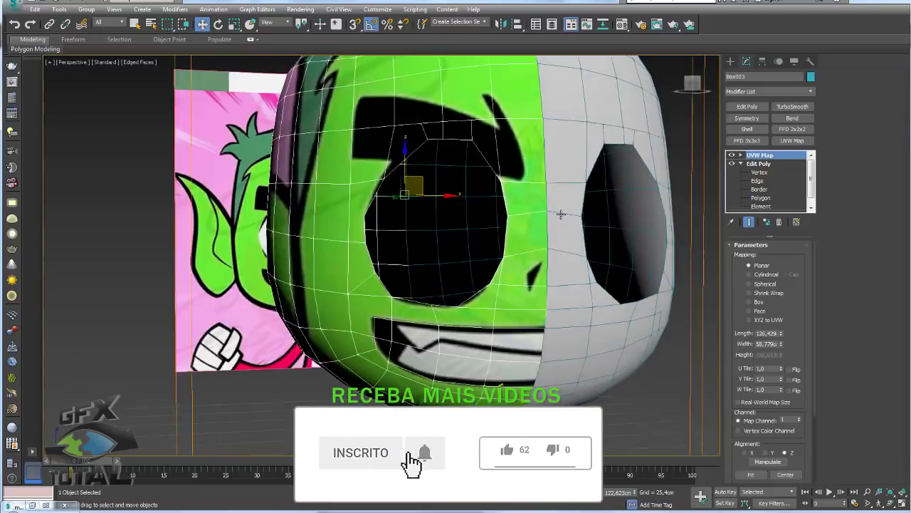
left_click(740, 164)
mouse_move(484, 221)
middle_mouse_down("alt")
mouse_move(521, 219)
mouse_move(553, 262)
mouse_move(512, 257)
middle_mouse_up("alt")
scroll(553, 262, "down", 5)
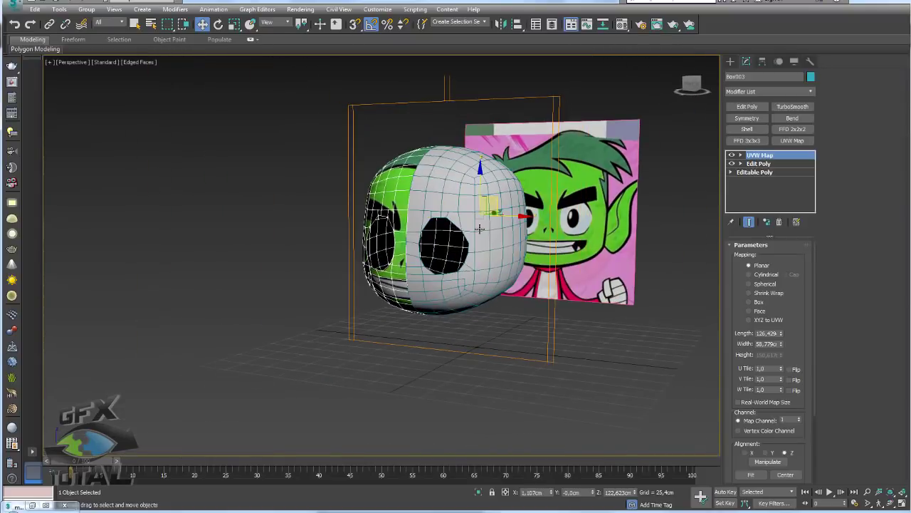
scroll(513, 256, "up", 5)
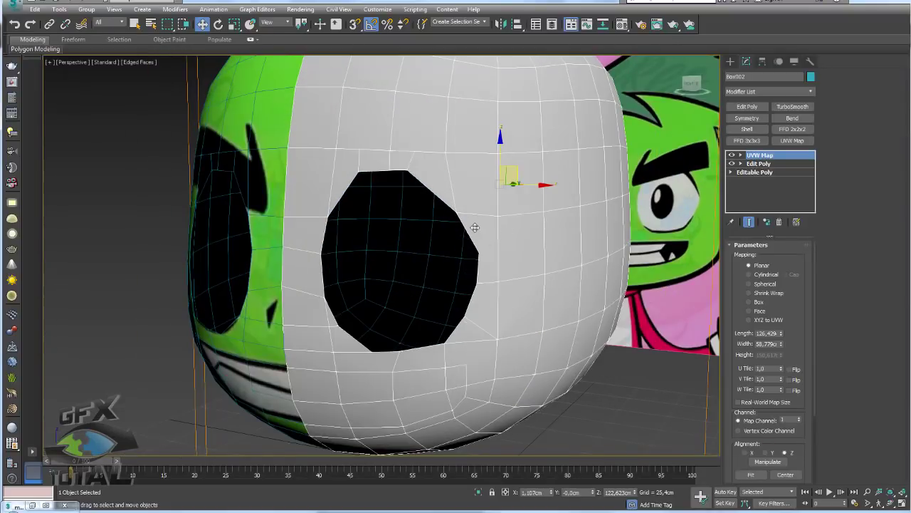
left_click(741, 164)
- Target-weld the eye-edge vertex onto its neighbouring vertex
left_click(759, 172)
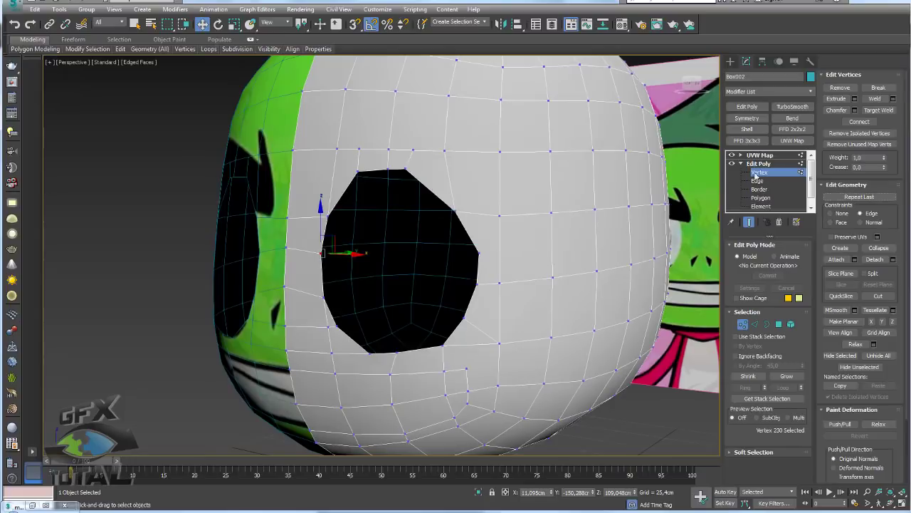
scroll(480, 283, "up", 3)
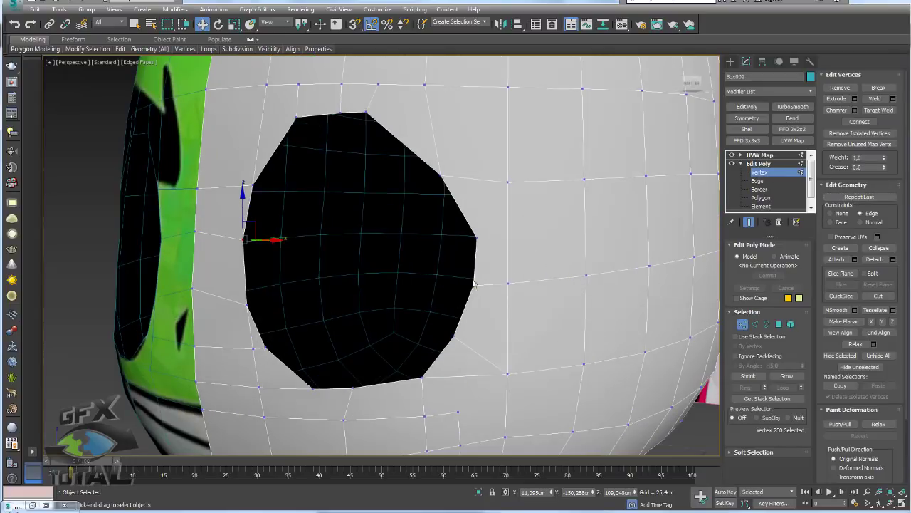
left_click(878, 109)
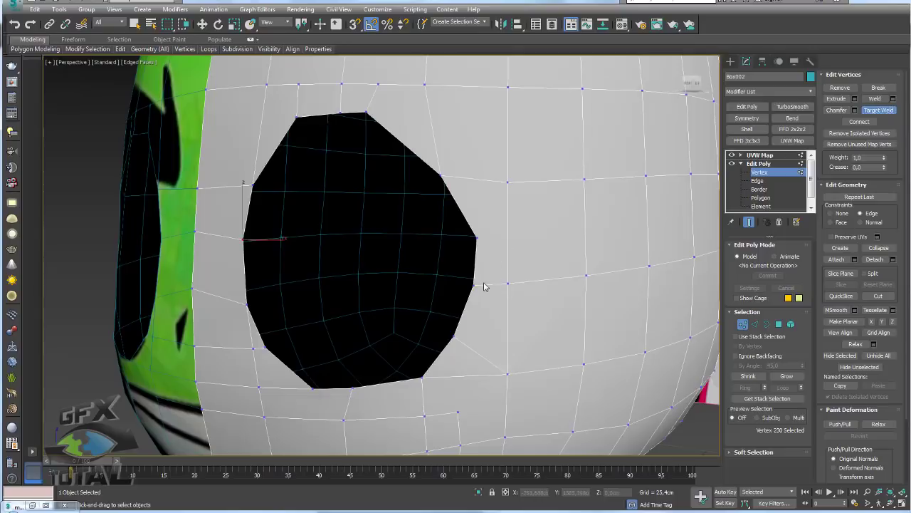
left_click(476, 237)
middle_click_drag(476, 238, 485, 252, "alt")
left_click(442, 178)
- Pull another eye-edge vertex down along the eye outline
left_click(442, 178)
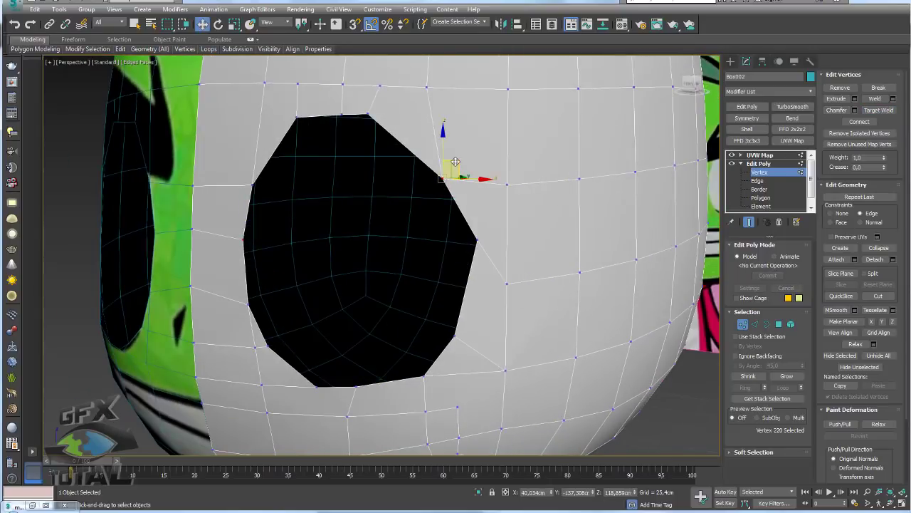
middle_click_drag(459, 171, 481, 246, "alt")
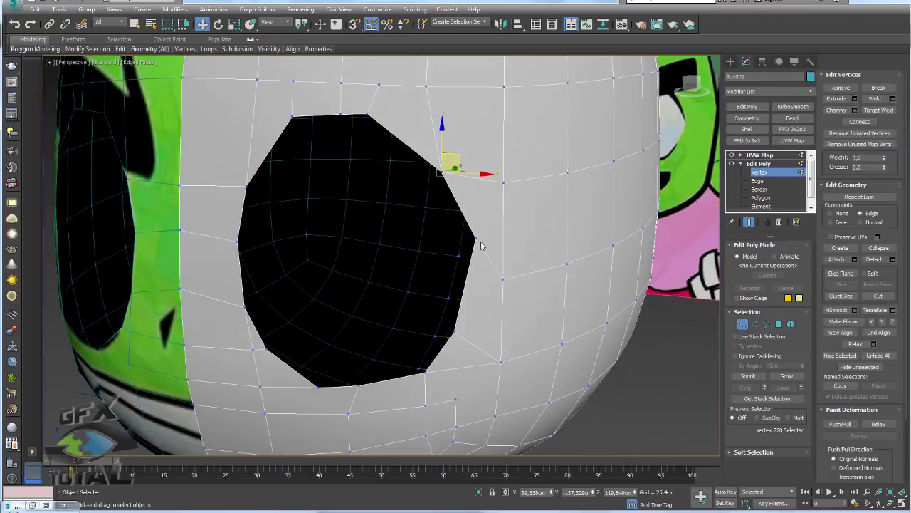
left_click(476, 241)
left_click_drag(476, 213, 471, 270)
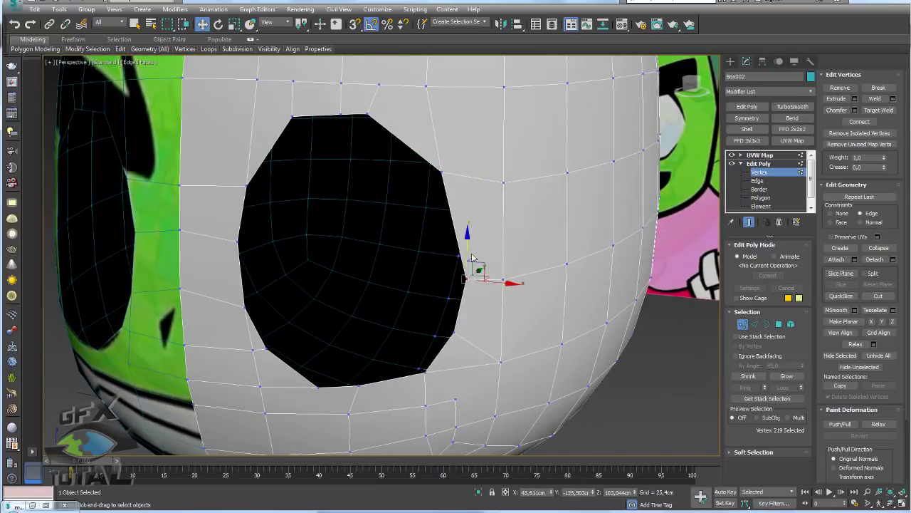
mouse_move(471, 270)
middle_mouse_down("alt")
mouse_move(413, 212)
mouse_move(348, 268)
mouse_move(346, 285)
mouse_move(315, 238)
middle_mouse_up("alt")
scroll(346, 285, "up", 3)
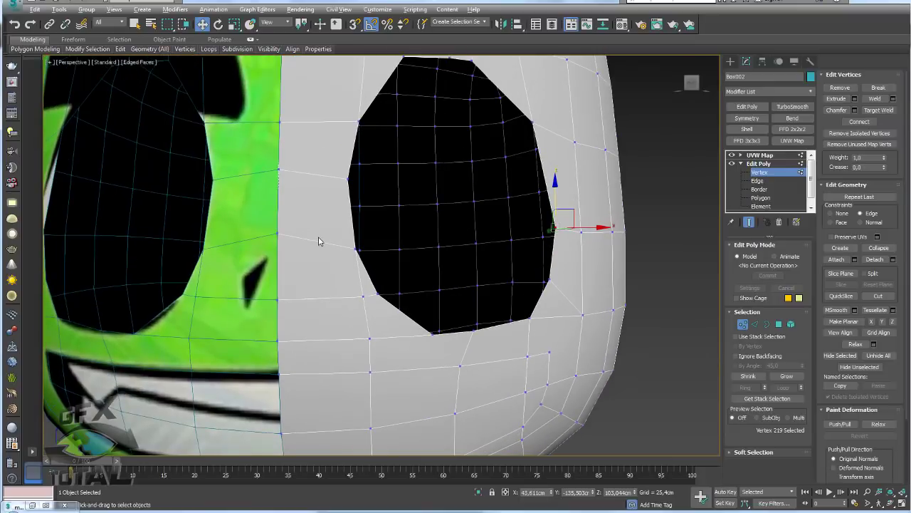
- Cut edges from below the eye up its left side toward the top of the head
key("alt+c")
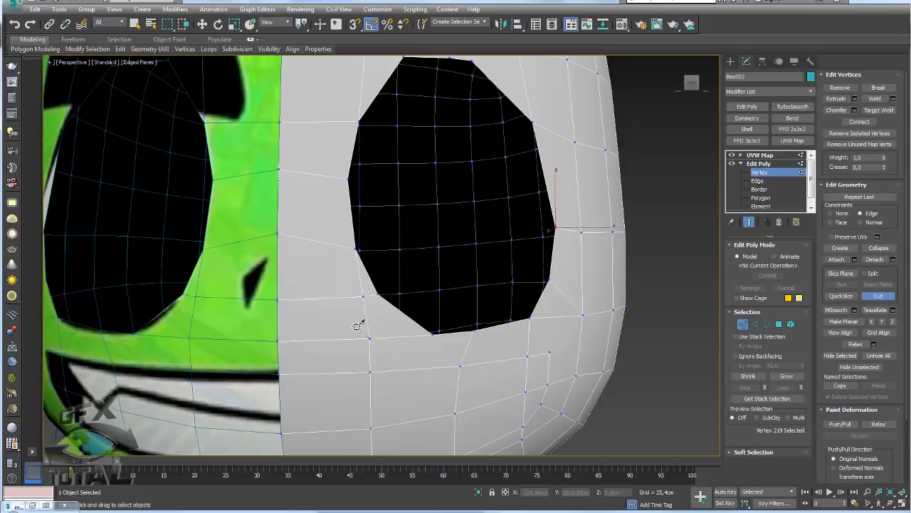
left_click(369, 337)
left_click(334, 296)
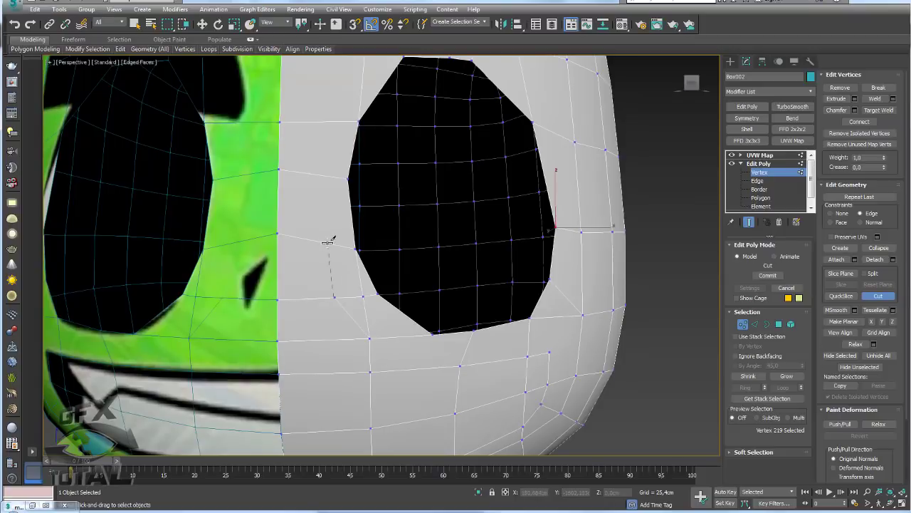
left_click(327, 242)
left_click(324, 173)
left_click(338, 95)
- Continue the cut over the top, down the right side and beneath the eye hole
middle_click_drag(366, 74, 390, 205)
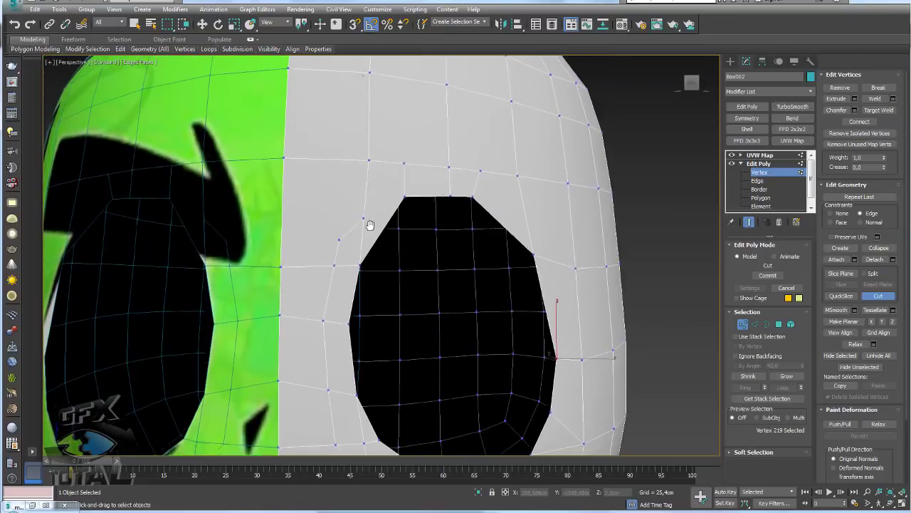
left_click(404, 176)
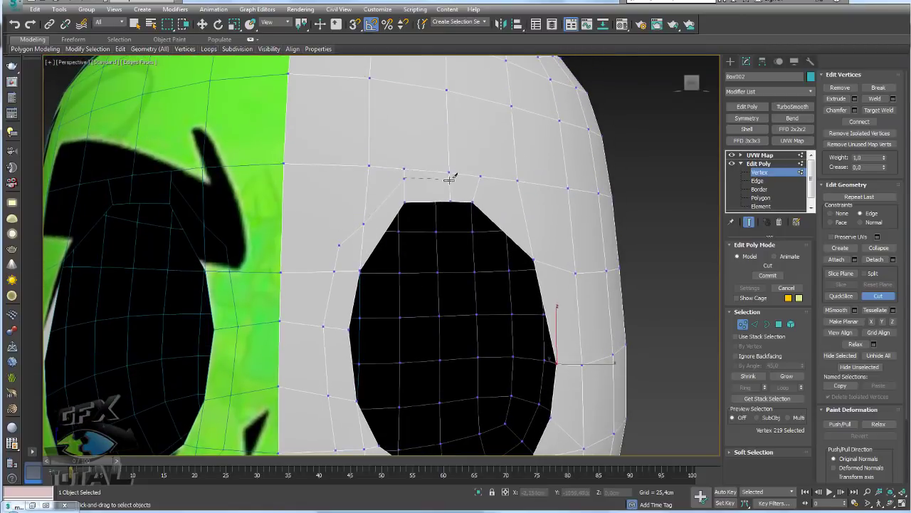
left_click(449, 179)
left_click(476, 183)
left_click(527, 215)
middle_click_drag(559, 258, 559, 265, "alt")
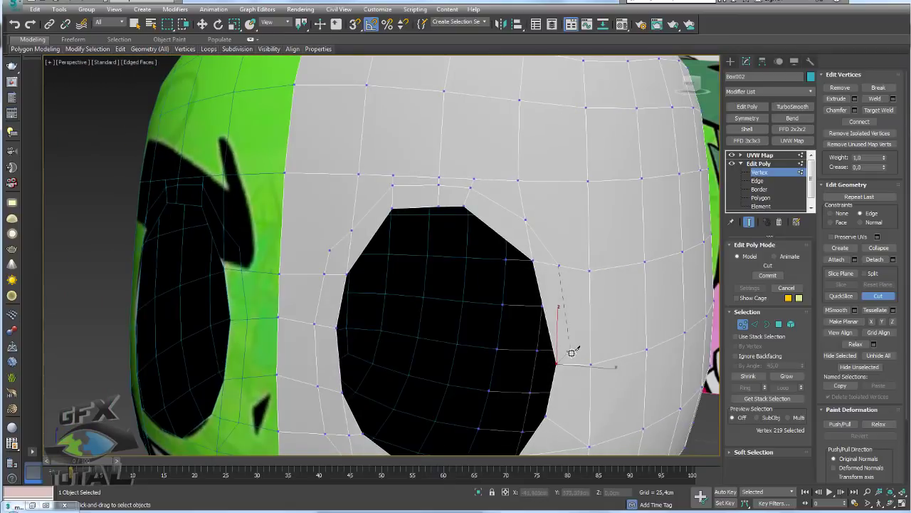
mouse_move(574, 363)
middle_mouse_down()
mouse_move(538, 285)
mouse_move(547, 207)
middle_mouse_up()
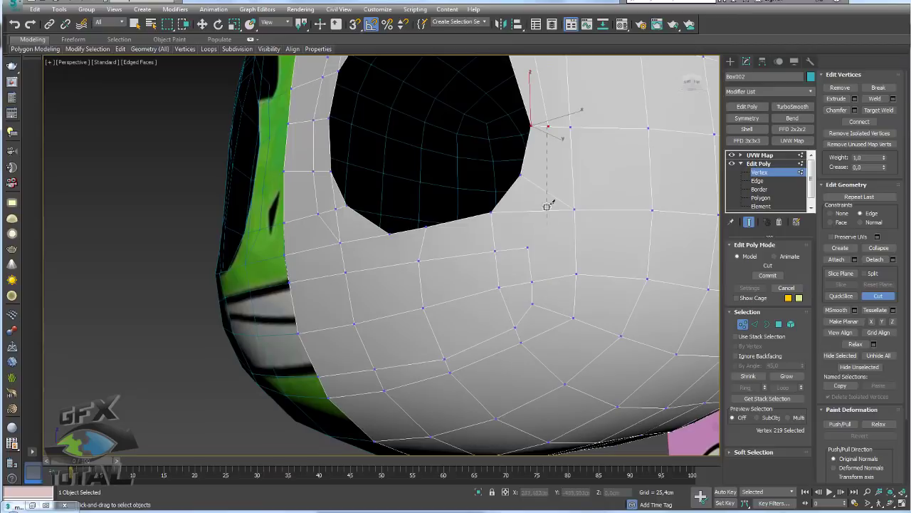
left_click(545, 191)
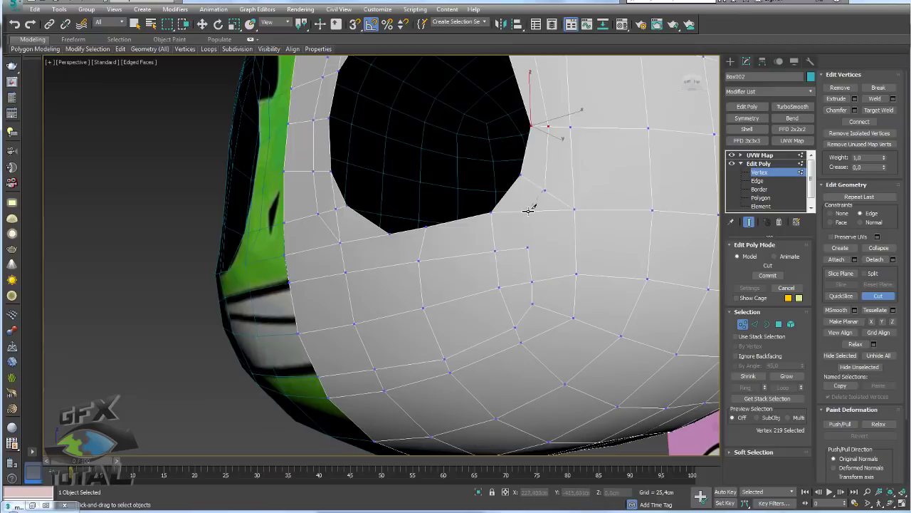
left_click(494, 233)
left_click(420, 248)
right_click(590, 232)
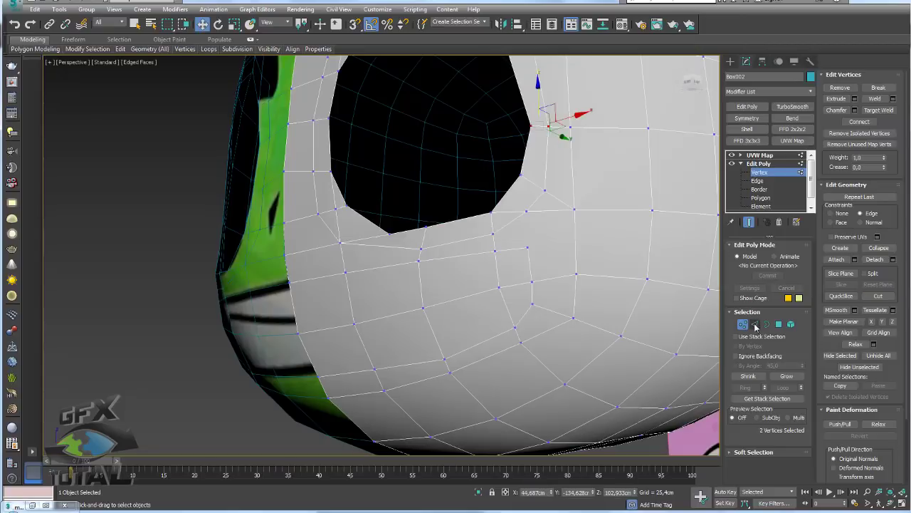
- Collapse the stray edge to the right of the eye hole into a single point
left_click(755, 324)
left_click(510, 223)
middle_click_drag(510, 223, 518, 214, "alt")
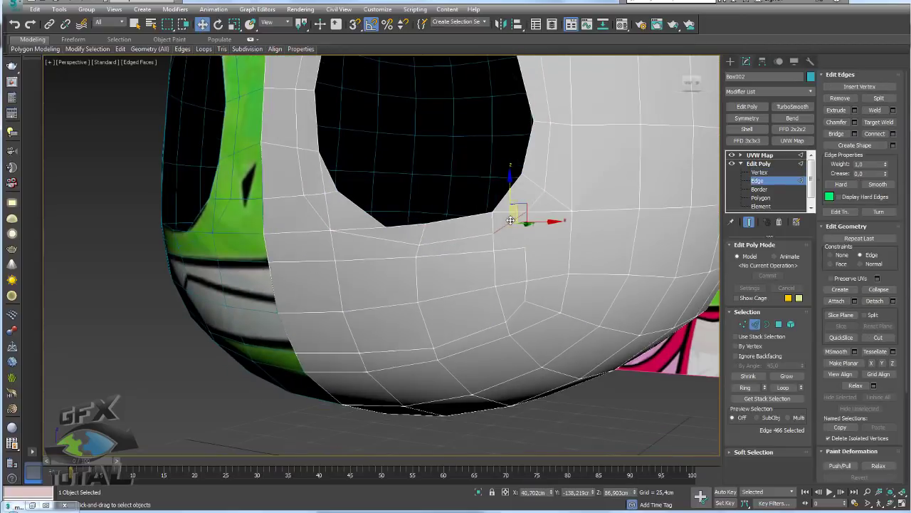
left_click(586, 210)
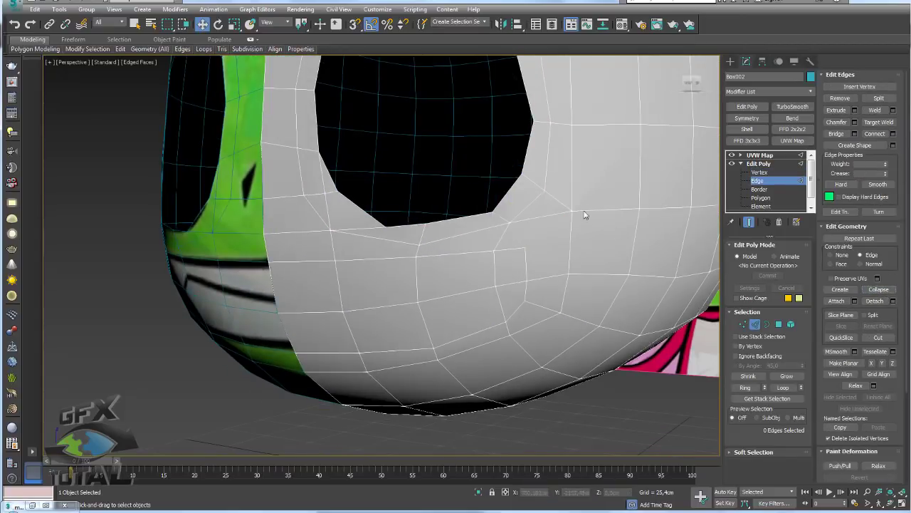
mouse_move(586, 211)
middle_mouse_down("alt")
mouse_move(539, 304)
mouse_move(539, 333)
middle_mouse_up("alt")
middle_click_drag(550, 170, 530, 233, "alt")
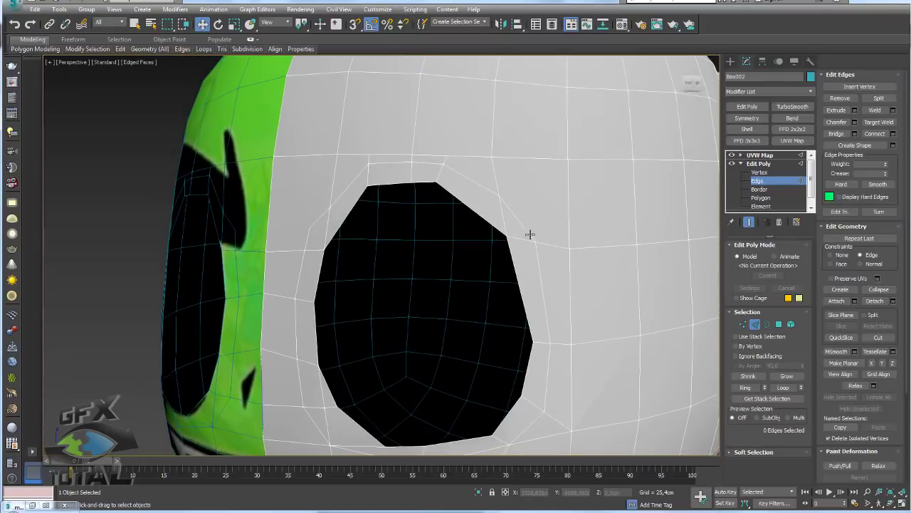
left_click(520, 223)
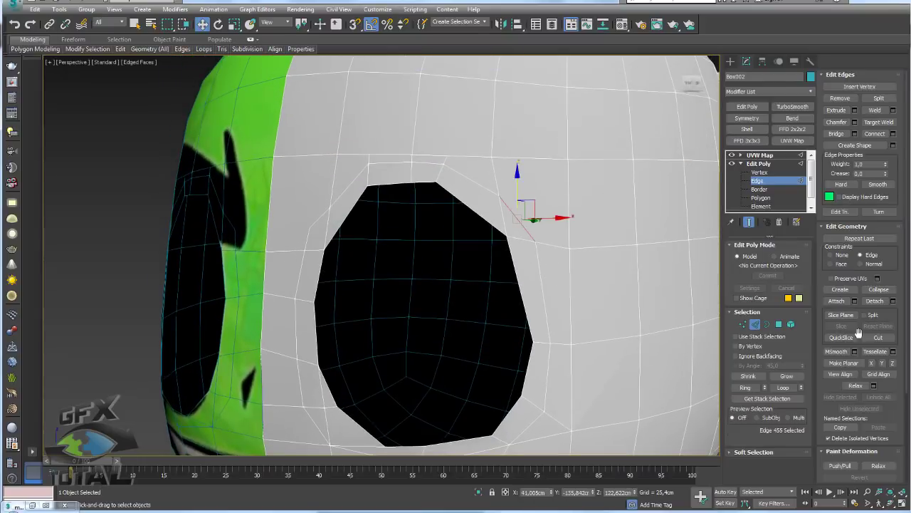
left_click(878, 289)
- Target Weld the extra vertex left of the eye hole onto its neighbour
middle_click_drag(390, 128, 399, 236, "alt")
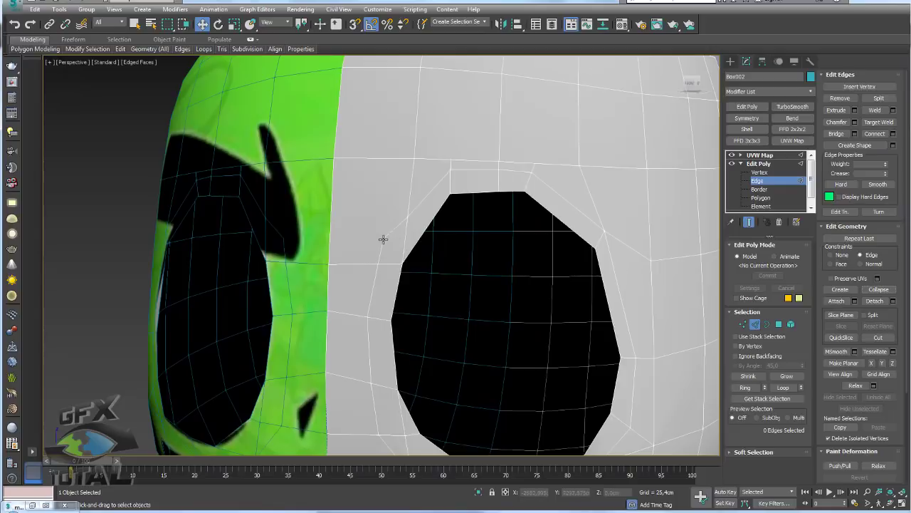
left_click(392, 229)
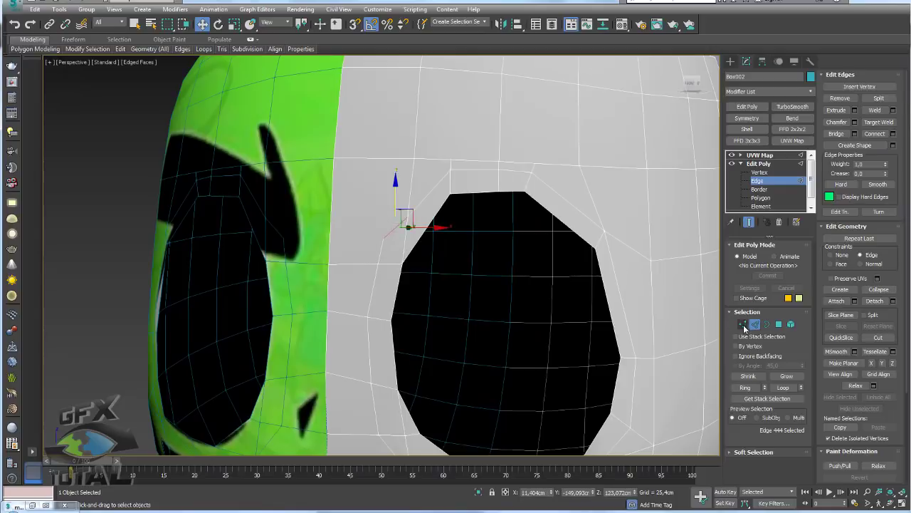
left_click(743, 325)
left_click(878, 110)
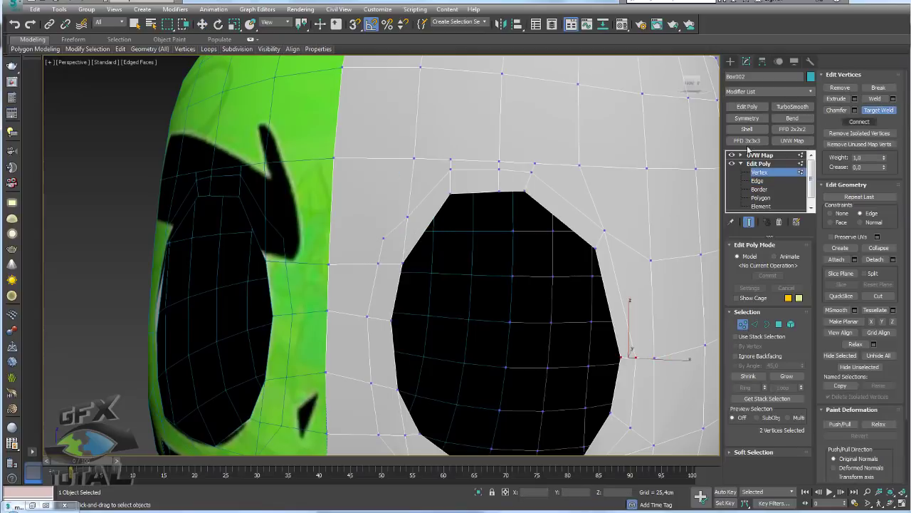
left_click(383, 240)
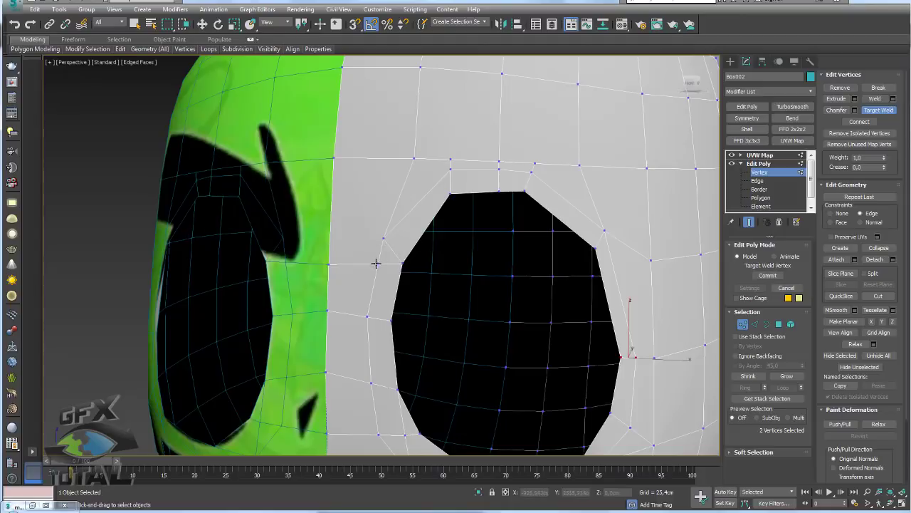
key("w")
- Reposition two vertices on the brow line above the eye to straighten it
middle_click_drag(384, 232, 409, 247, "alt")
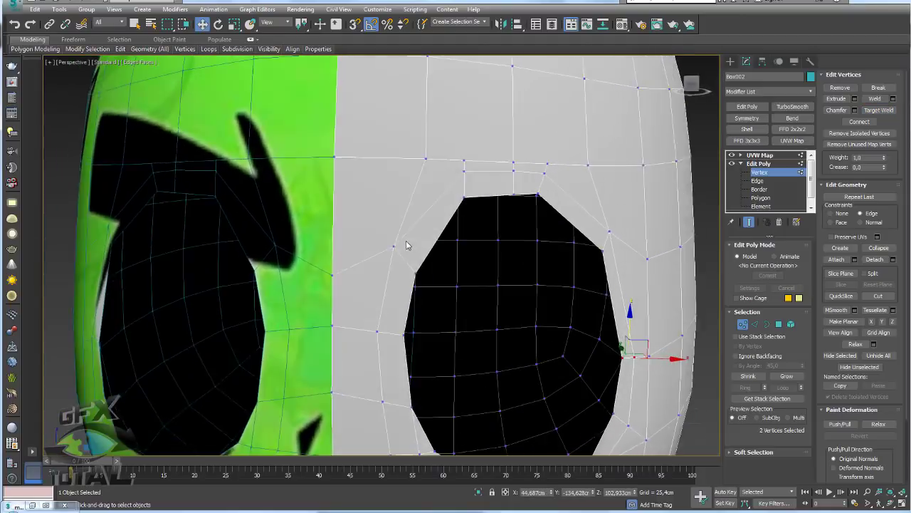
left_click(424, 163)
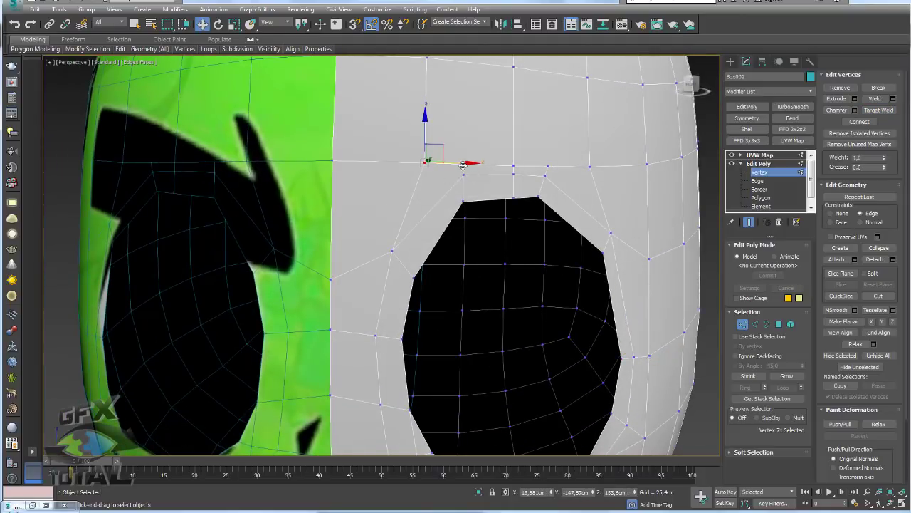
left_click_drag(425, 163, 425, 165)
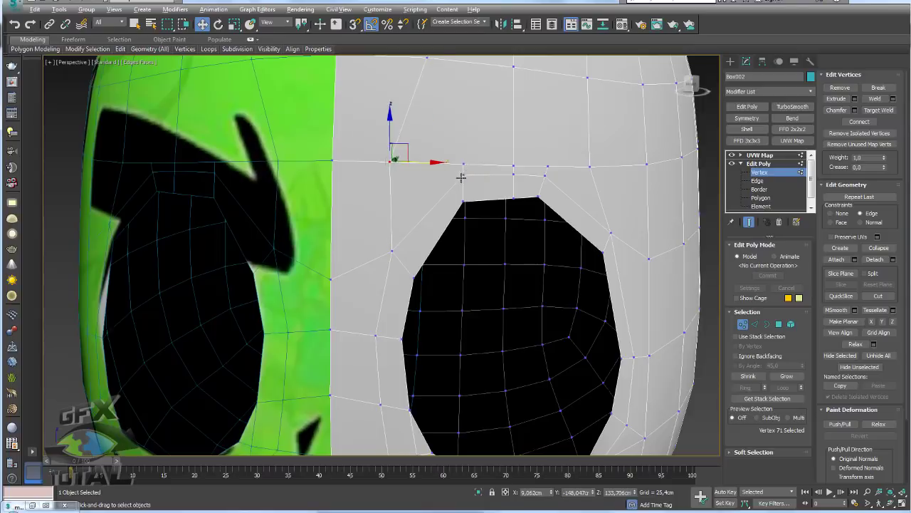
mouse_move(460, 177)
middle_mouse_down("alt")
mouse_move(433, 159)
mouse_move(415, 208)
middle_mouse_up("alt")
middle_click_drag(447, 184, 445, 183, "alt")
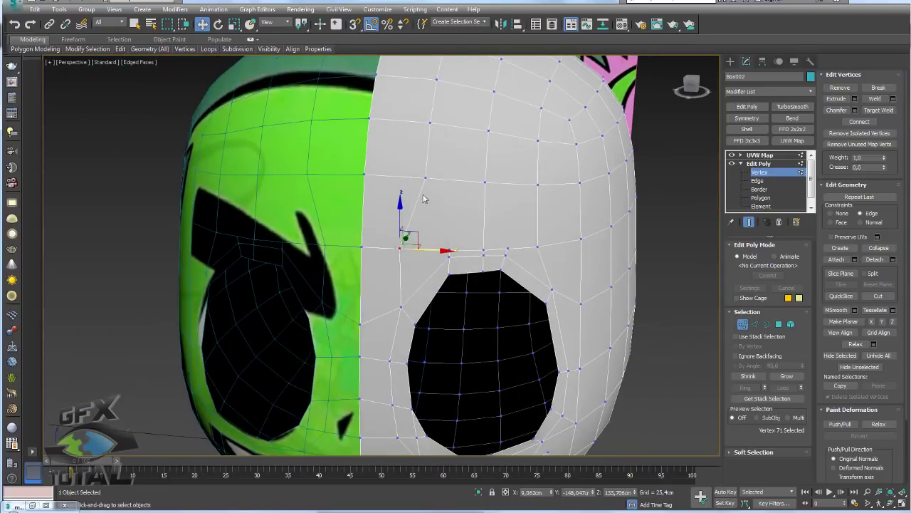
scroll(452, 249, "up", 2)
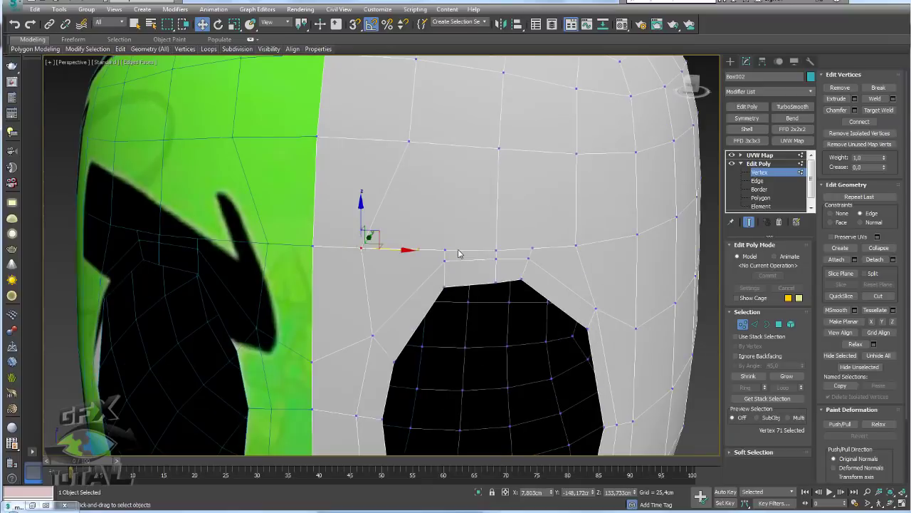
left_click(446, 249)
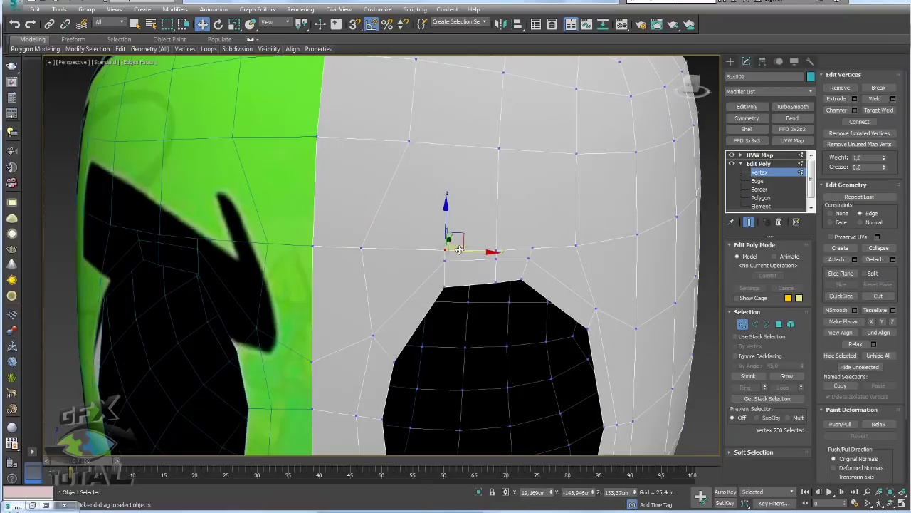
left_click_drag(464, 236, 457, 235)
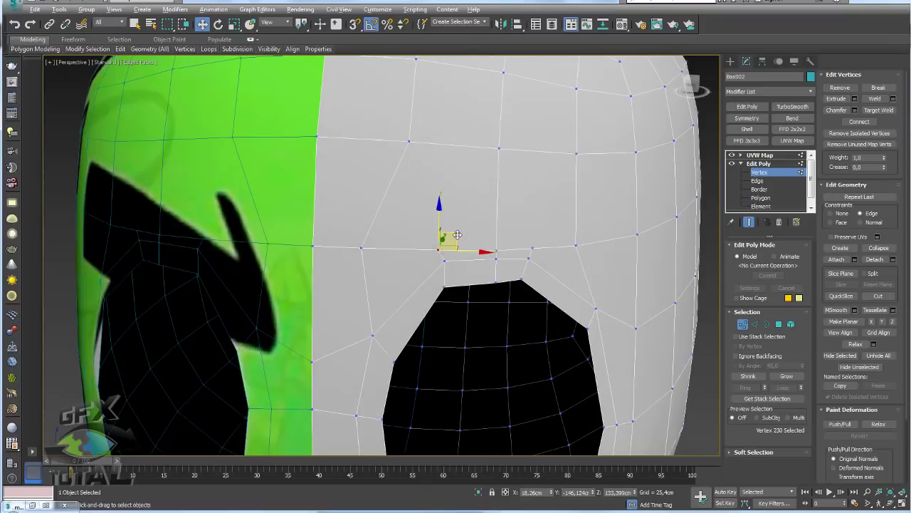
- Cut a new edge from the brow vertex above the right eye to the center seam
key("alt+c")
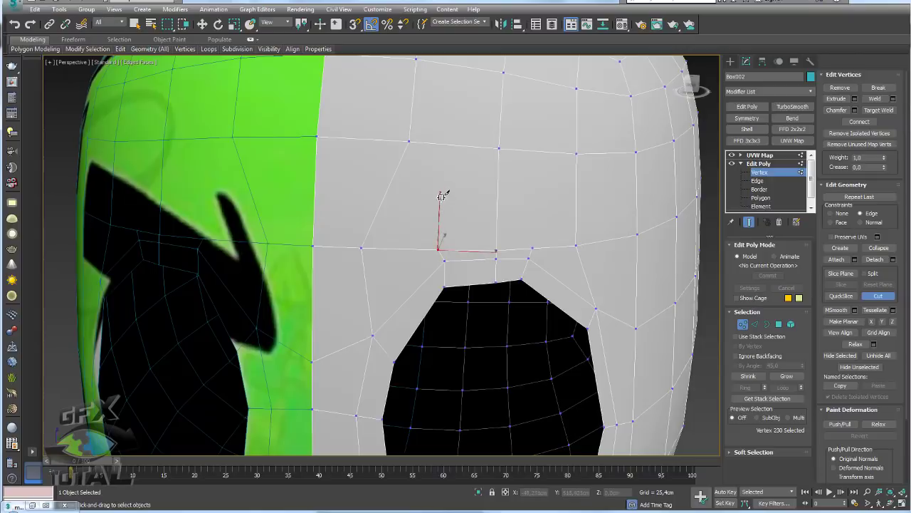
left_click(440, 194)
left_click(499, 147)
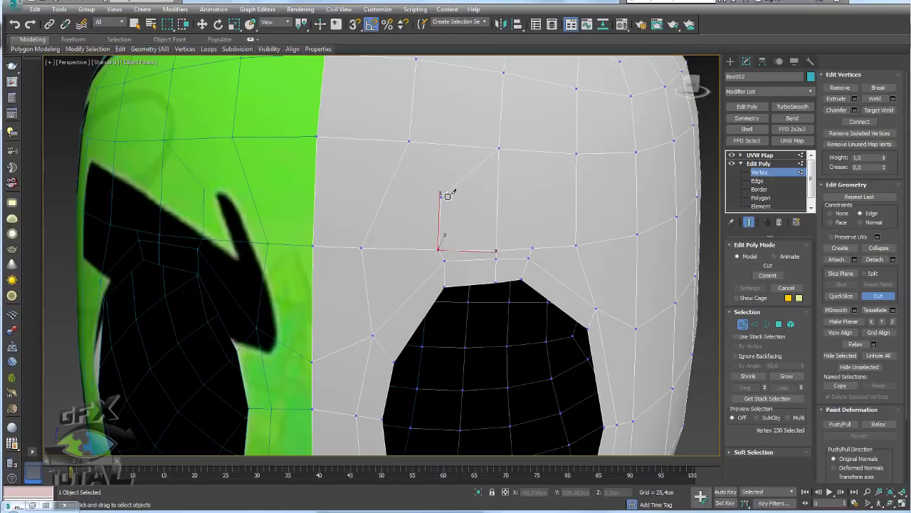
left_click(387, 186)
scroll(356, 173, "down", 5)
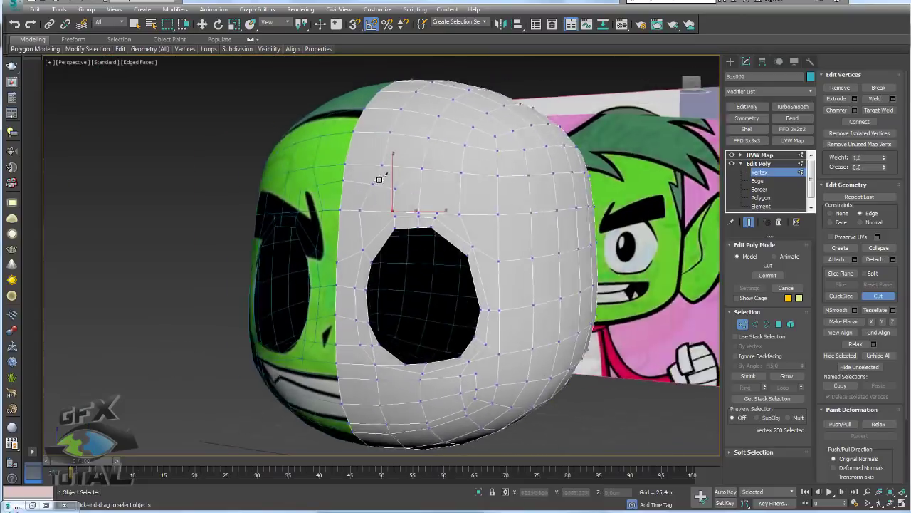
mouse_move(375, 173)
middle_mouse_down("alt")
mouse_move(428, 125)
mouse_move(431, 142)
middle_mouse_up("alt")
key("w")
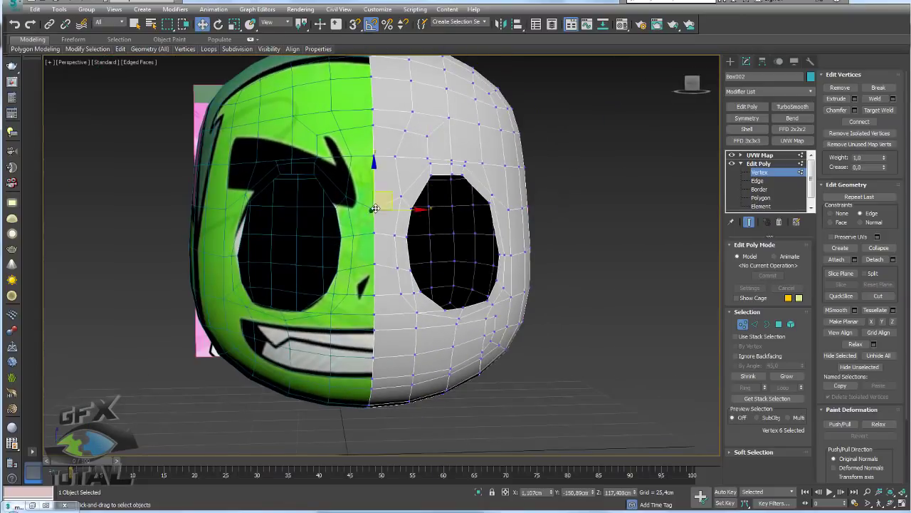
mouse_move(373, 173)
middle_mouse_down("alt")
mouse_move(454, 276)
mouse_move(669, 259)
middle_mouse_up("alt")
- Select the faces across the mouth and delete them to open a mouth hole
left_click(779, 323)
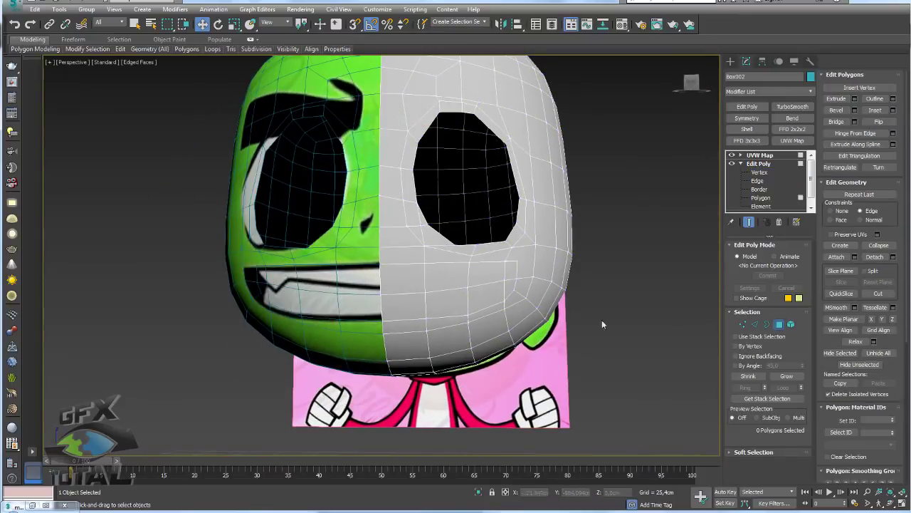
left_click_drag(407, 280, 418, 309)
key("Delete")
- Delete the faces at the mouth's right corner; Symmetry mirrors the opening to the left
left_click(447, 280)
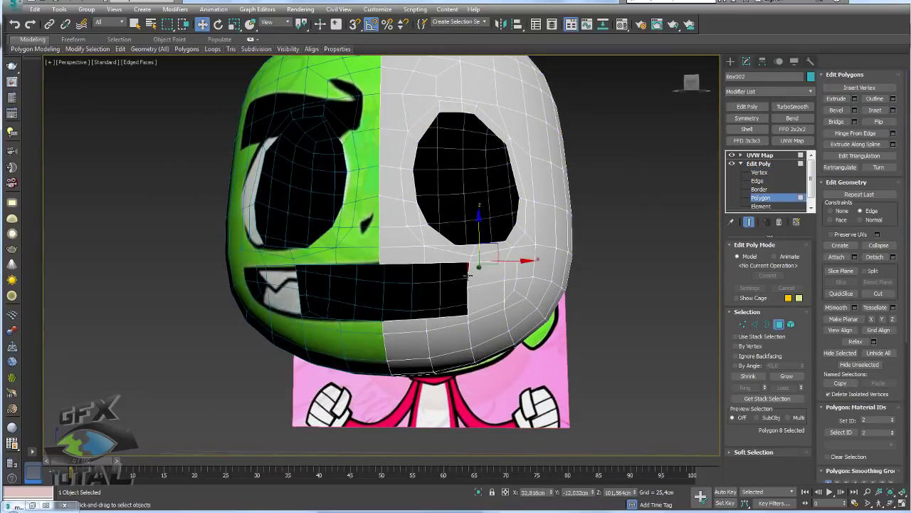
left_click(506, 281, "ctrl")
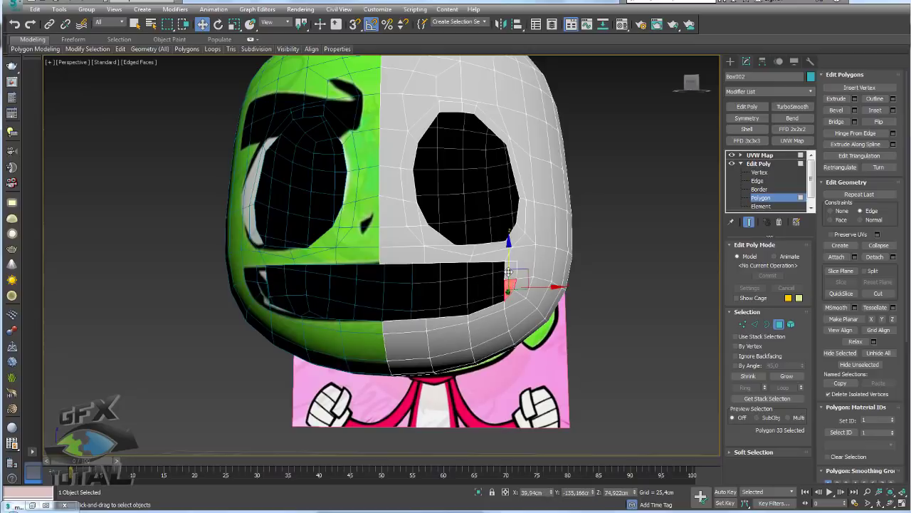
key("Delete")
left_click(512, 272)
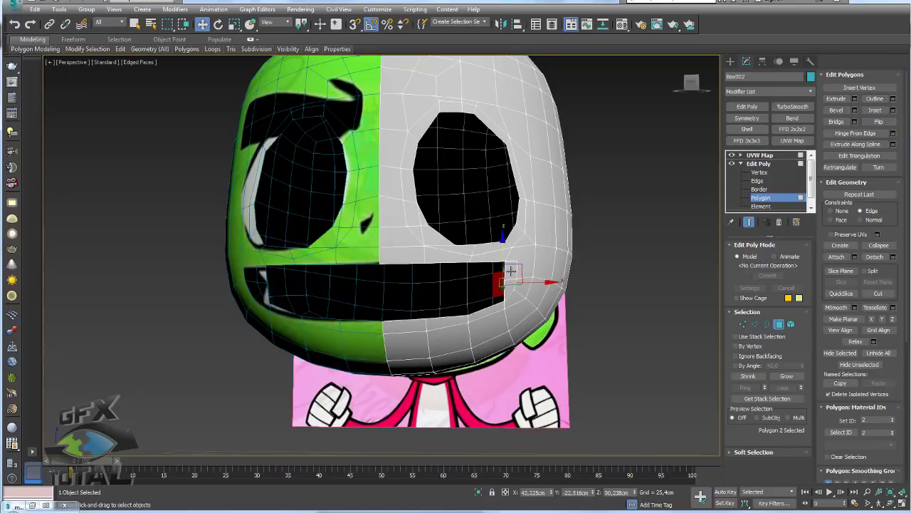
key("Delete")
mouse_move(530, 282)
middle_mouse_down("alt")
mouse_move(429, 156)
mouse_move(406, 264)
mouse_move(433, 280)
middle_mouse_up("alt")
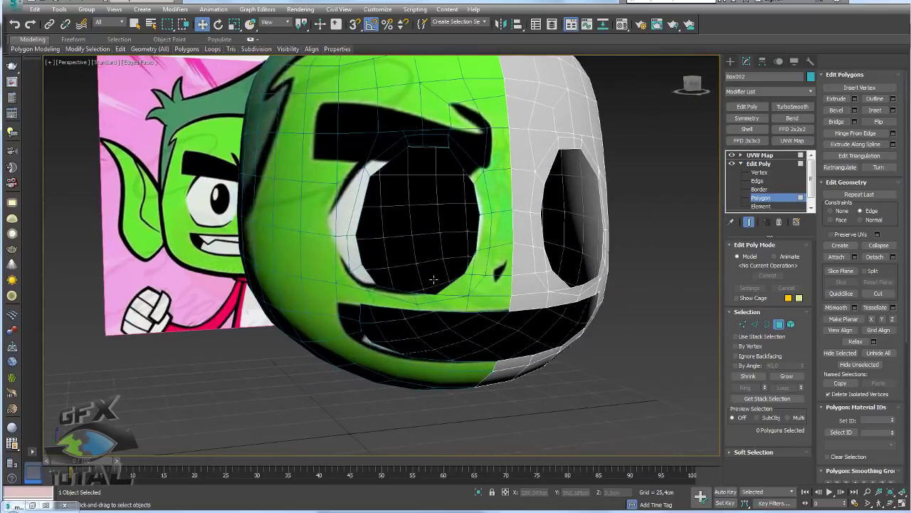
- Inspect the grey right side, then select the vertices bordering the eye and mouth holes
scroll(516, 263, "up", 2)
scroll(517, 262, "up", 2)
scroll(580, 299, "up", 1)
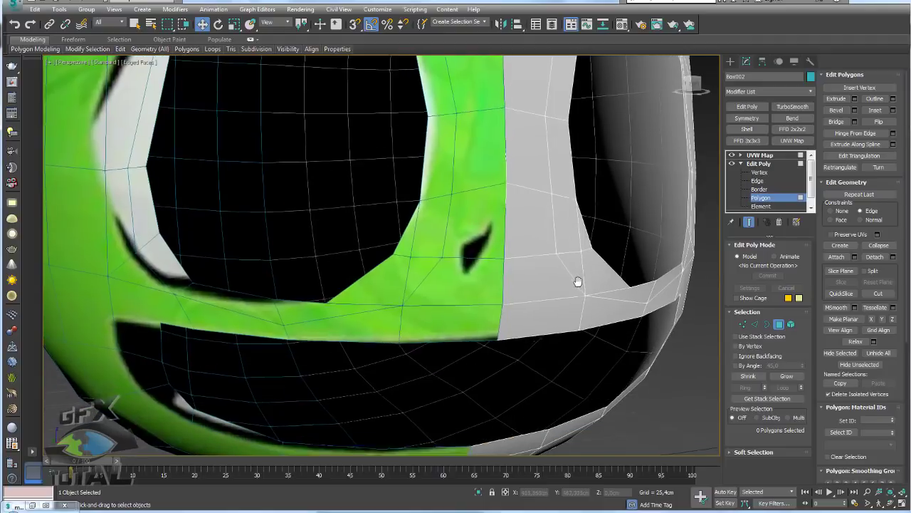
left_click(754, 325)
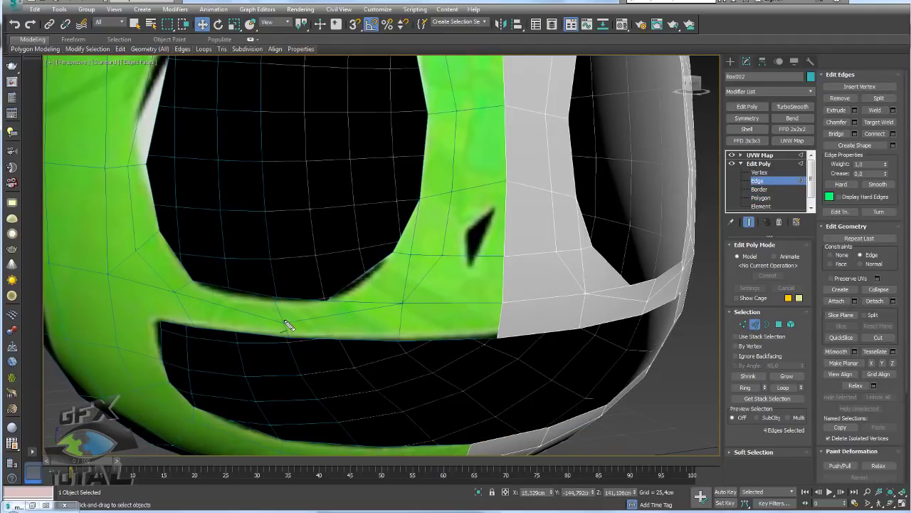
left_click_drag(286, 321, 284, 293)
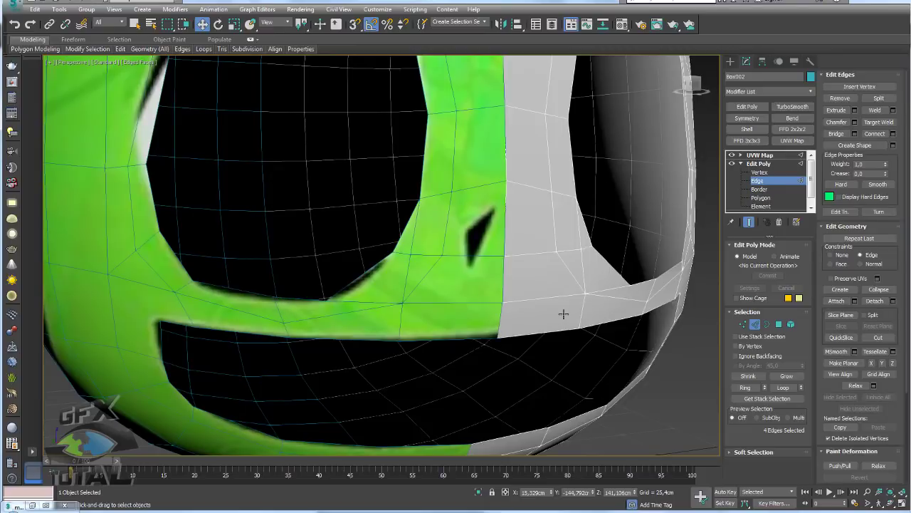
middle_click_drag(563, 315, 436, 300, "alt")
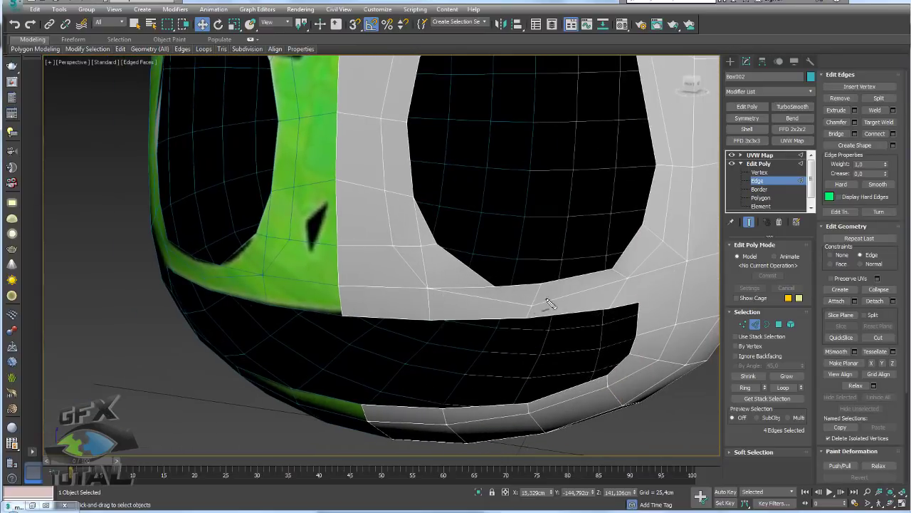
mouse_move(489, 288)
left_mouse_down()
mouse_move(425, 289)
mouse_move(420, 243)
mouse_move(389, 244)
left_mouse_up()
mouse_move(381, 121)
left_mouse_down()
mouse_move(382, 143)
mouse_move(524, 301)
left_mouse_up()
scroll(463, 233, "up", 1)
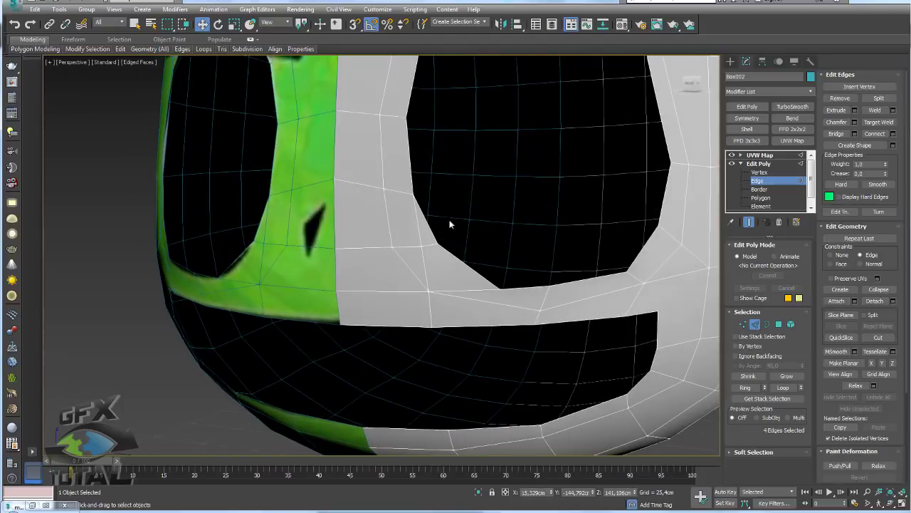
left_click(744, 325)
left_click(411, 192)
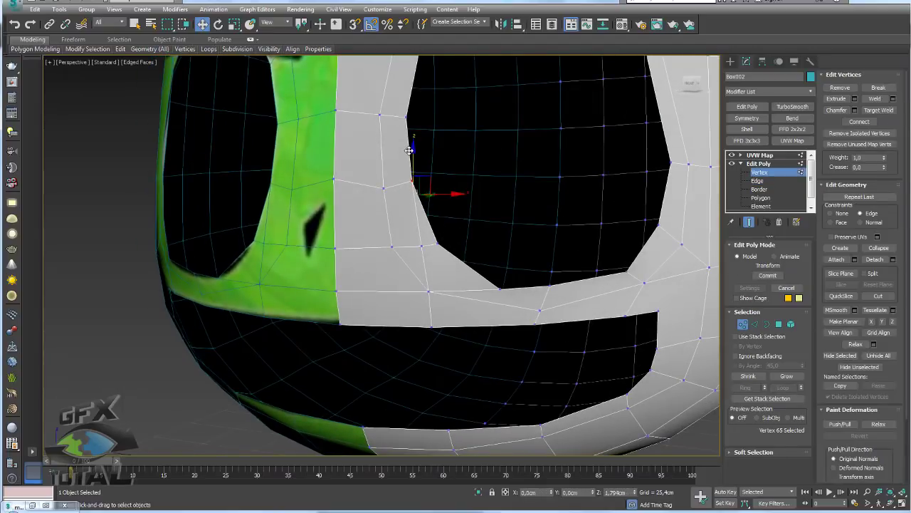
- Remove the stray edge under the eye hole
middle_click_drag(420, 214, 436, 243, "alt")
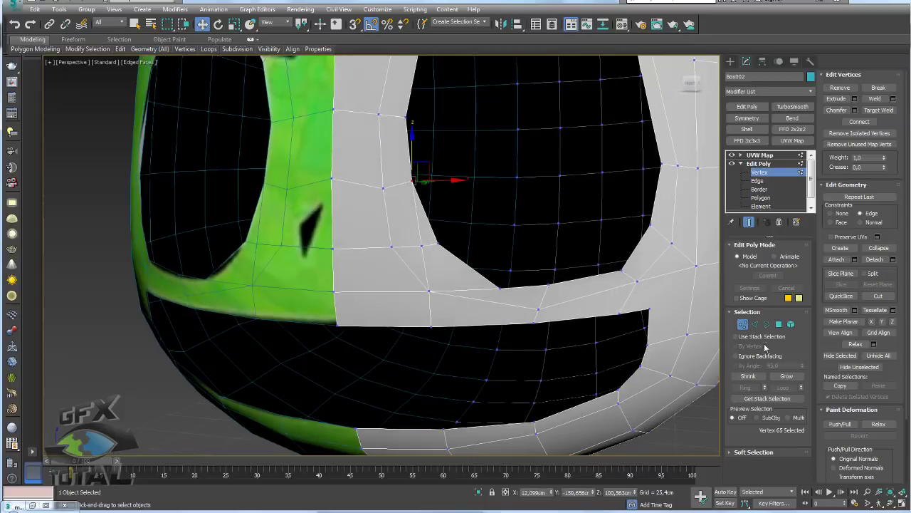
left_click(754, 323)
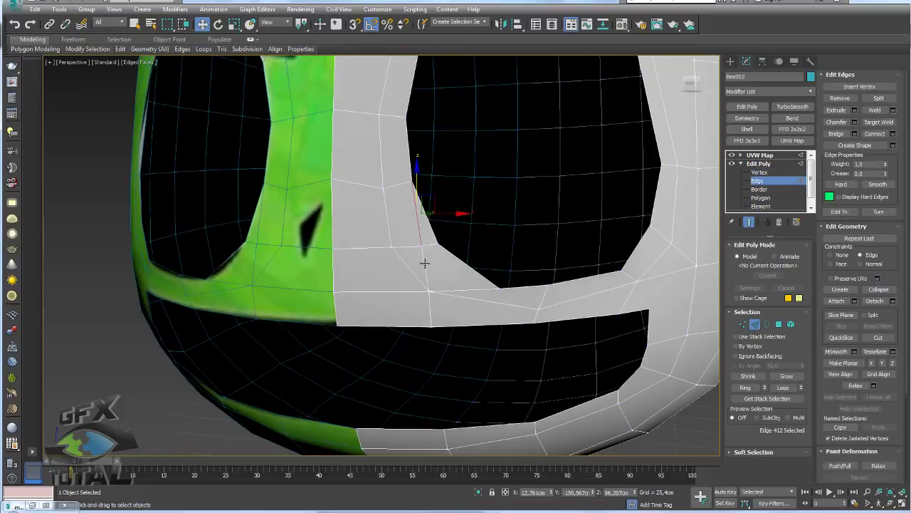
left_click(840, 98)
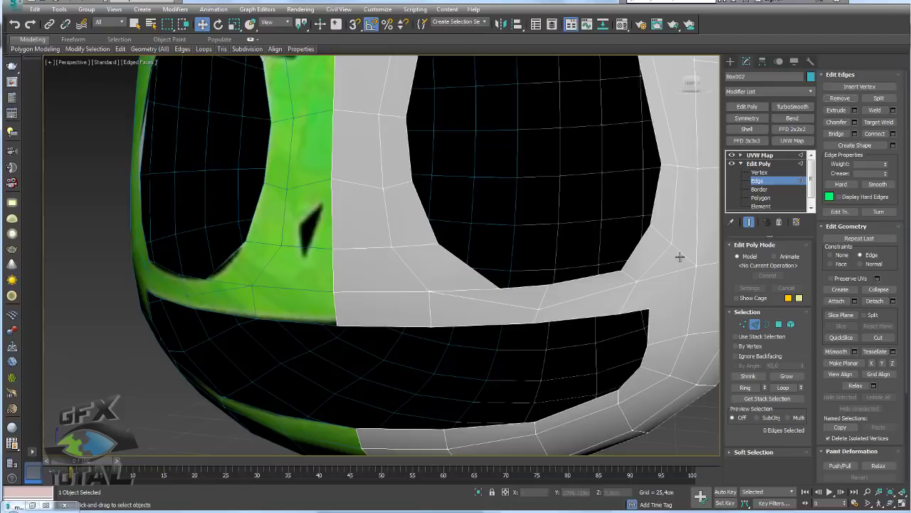
- Cut a new edge from above the eye's inner corner down to the mouth rim
left_click(743, 324)
middle_click_drag(471, 262, 423, 245)
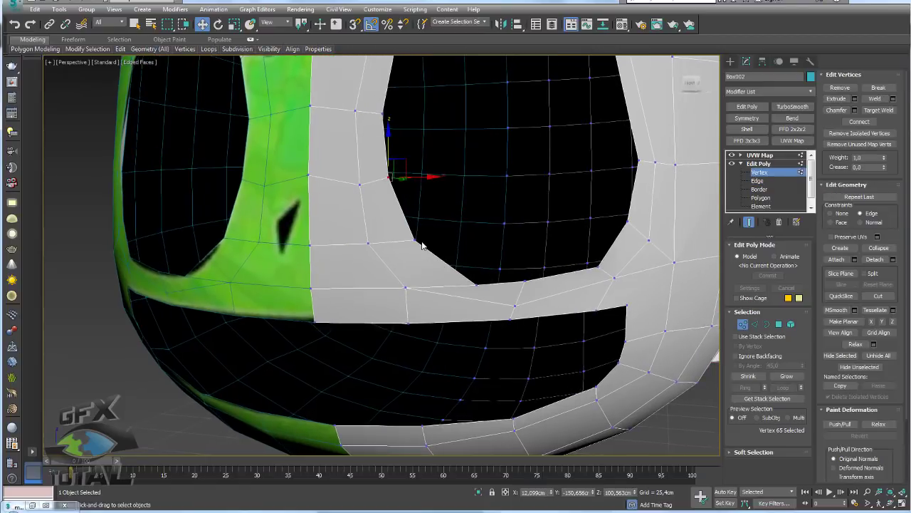
key("alt+c")
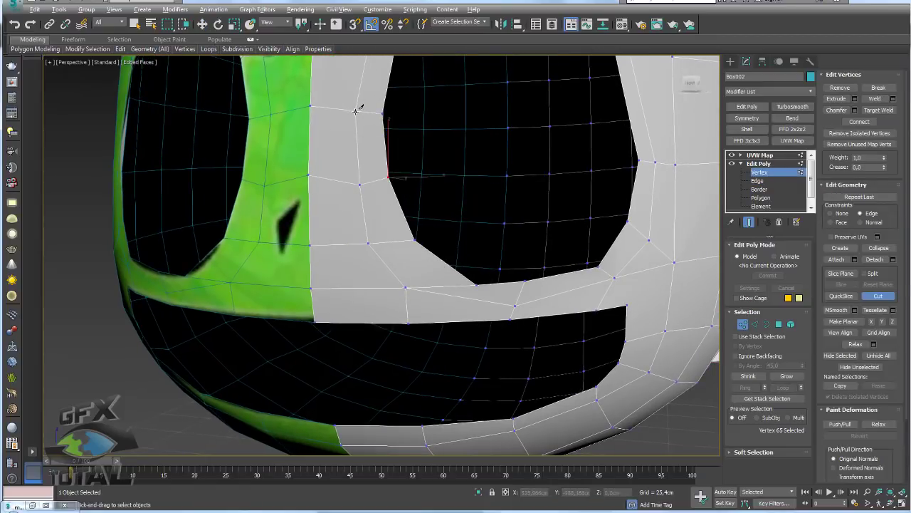
left_click(356, 112)
left_click(367, 184)
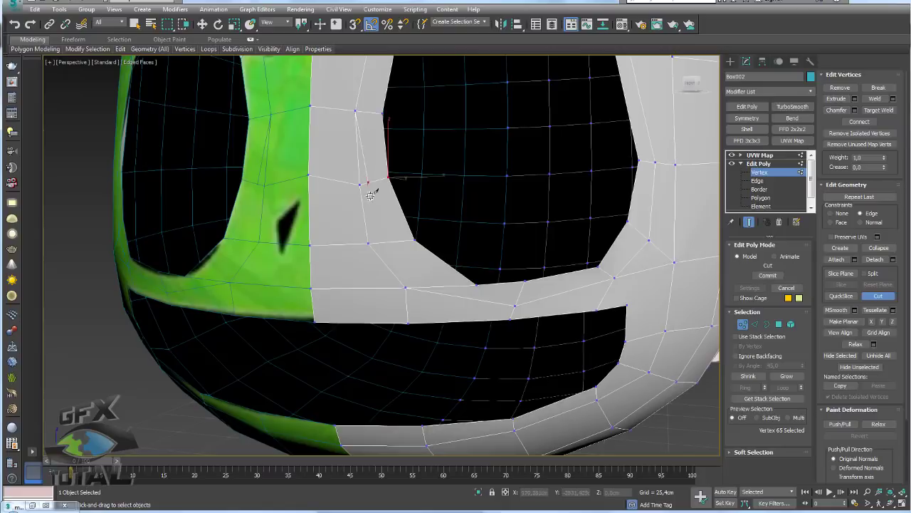
left_click(388, 244)
left_click(439, 287)
left_click(472, 297)
key("w")
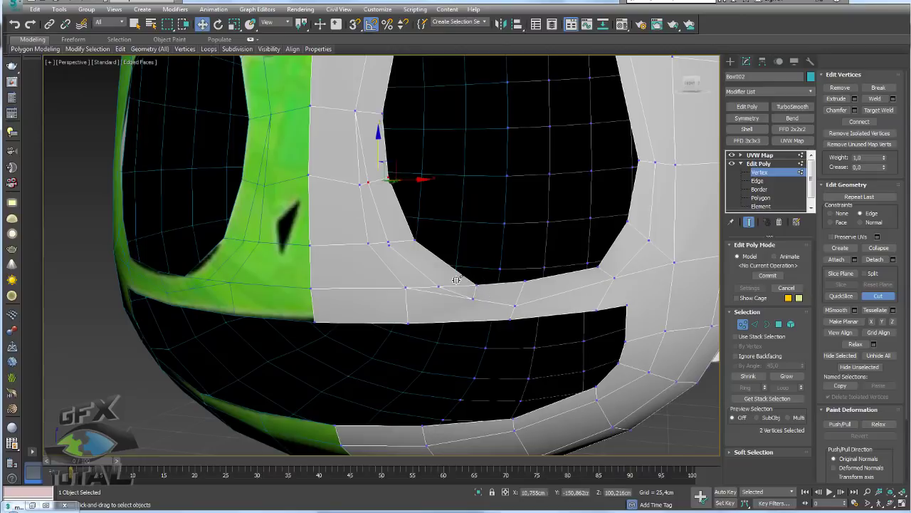
- Cut a second edge from above the mouth up past the eye to the top vertex
middle_click_drag(368, 318, 370, 317, "alt")
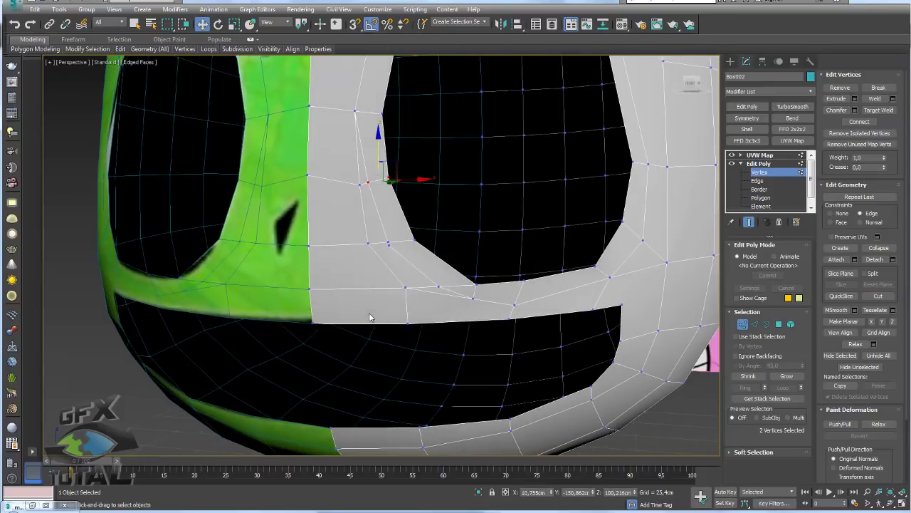
key("alt+c")
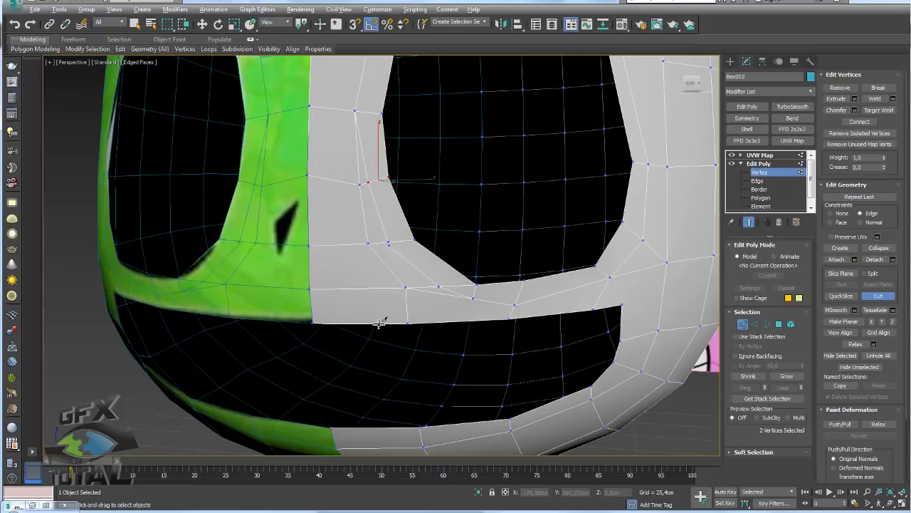
left_click(367, 287)
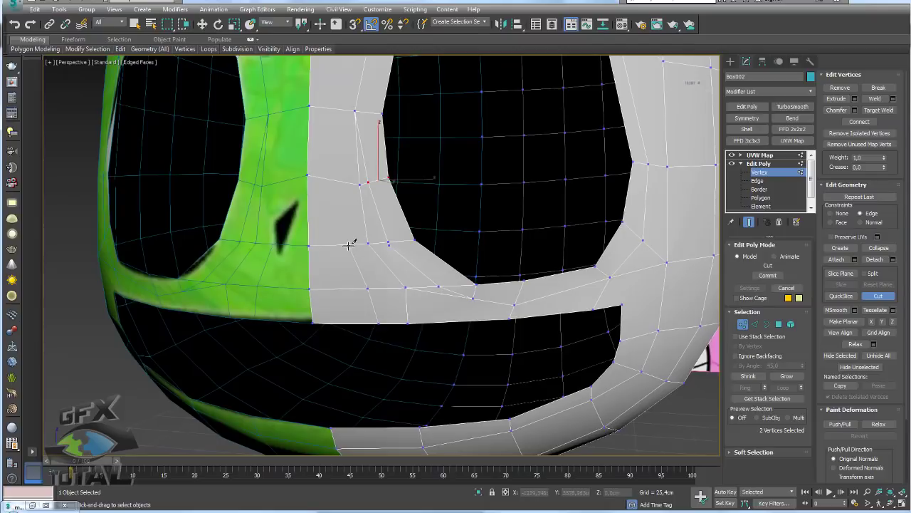
left_click(337, 180)
left_click(335, 108)
- Remove the earlier cut edge loop and the edge above the mouth opening
key("w")
left_click(755, 324)
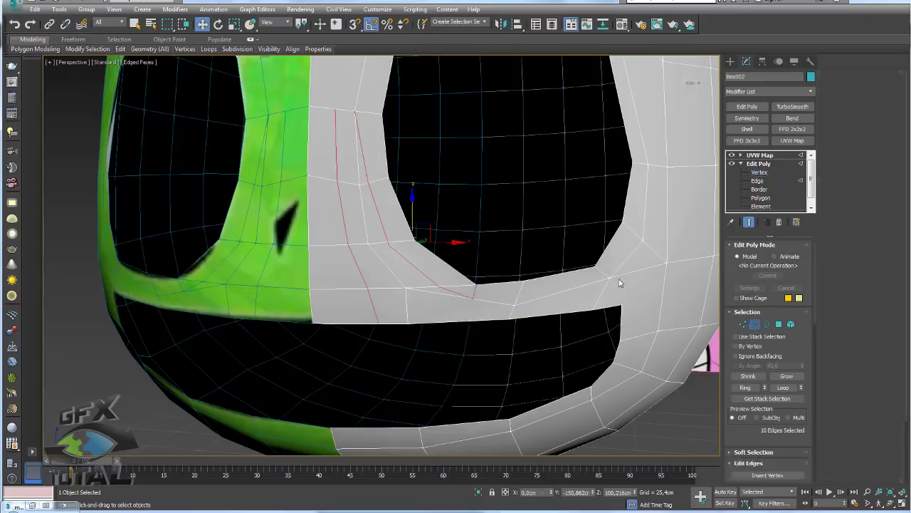
double_click(366, 229)
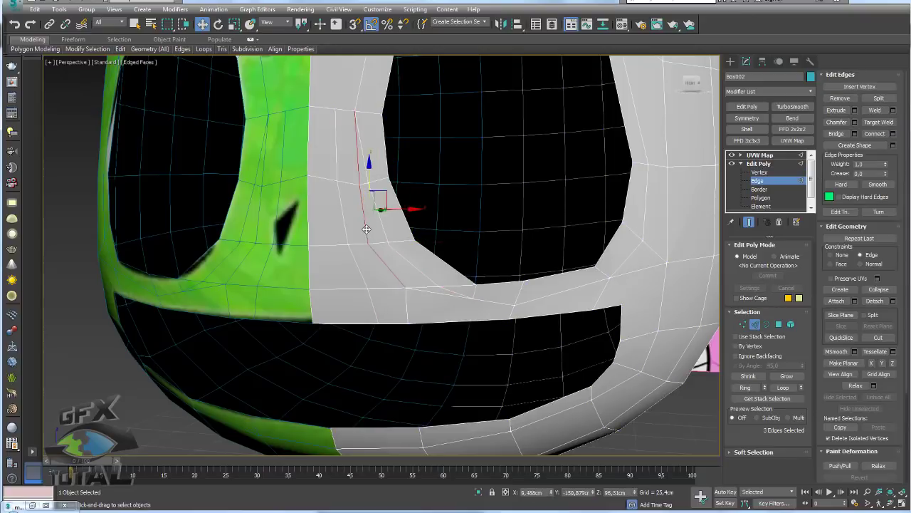
left_click(838, 98)
middle_click_drag(427, 296, 417, 269)
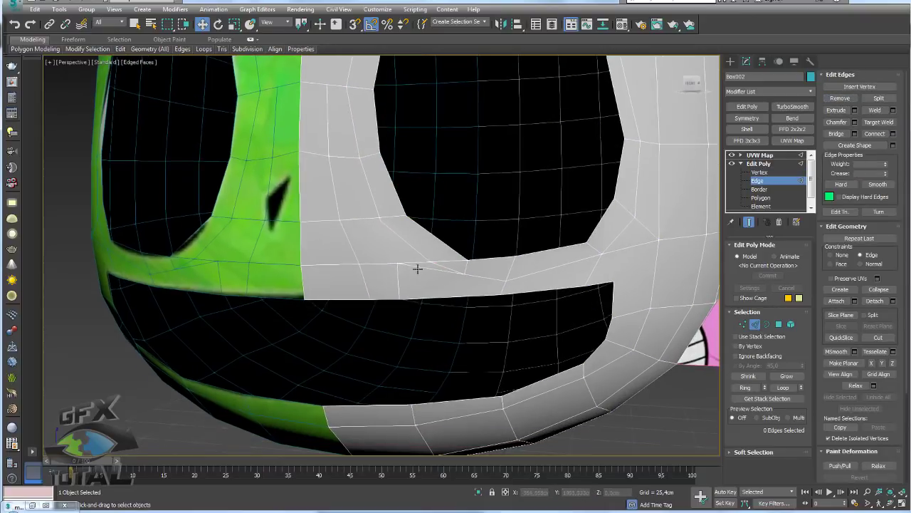
left_click(424, 266)
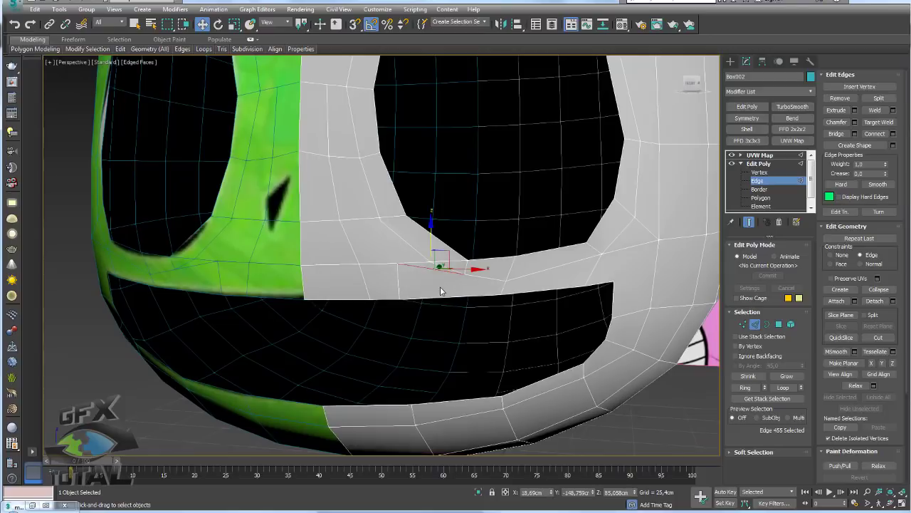
left_click(440, 291)
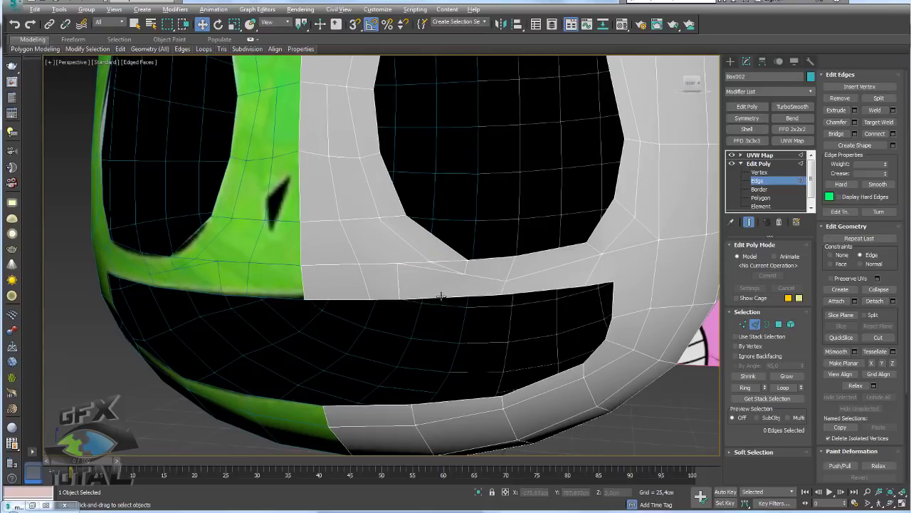
- Cut a new edge from the mouth rim to the vertex above, then remove three edges
key("alt+c")
left_click(433, 296)
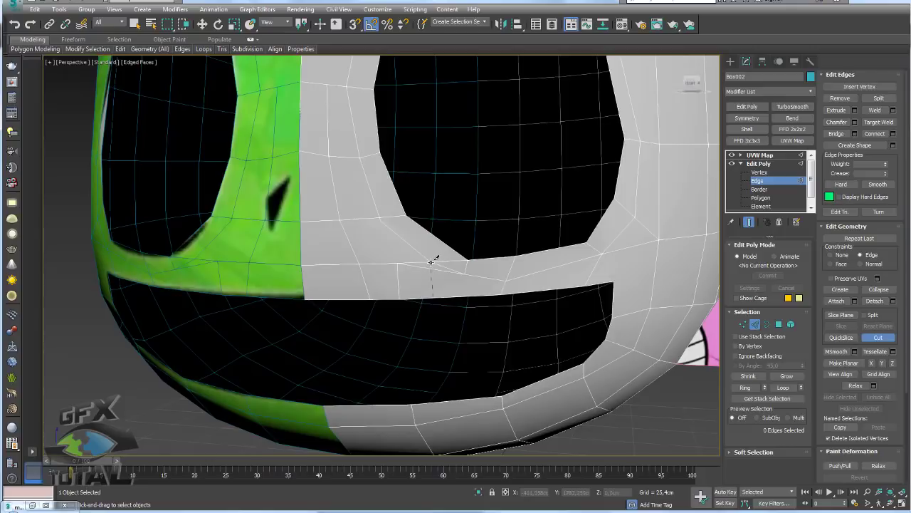
left_click(432, 261)
right_click(433, 260)
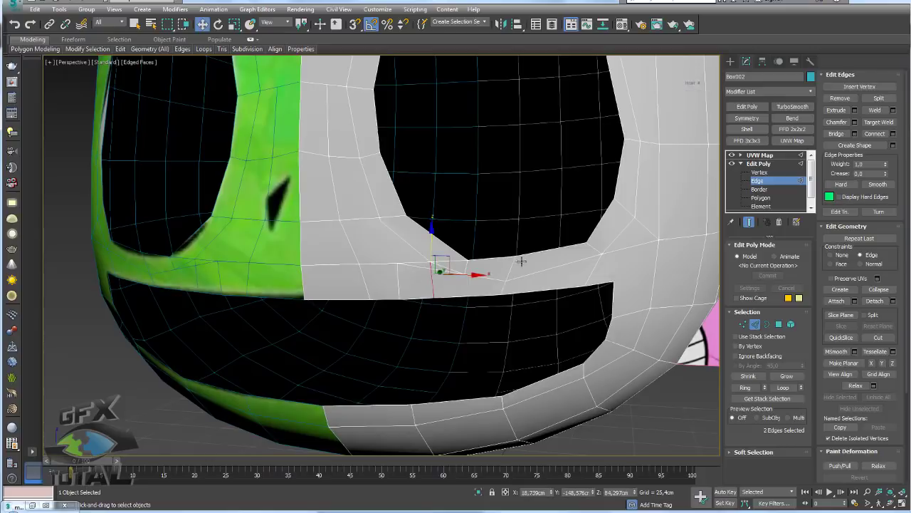
left_click(410, 267, "ctrl")
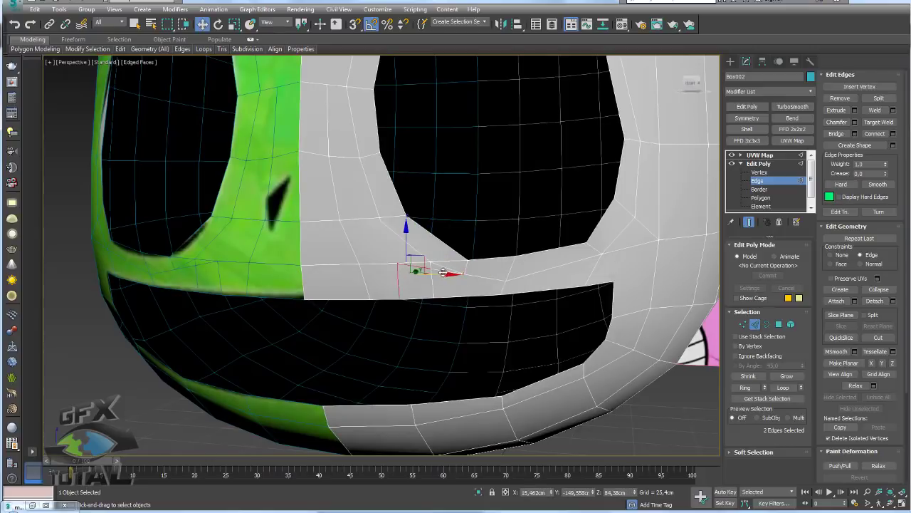
left_click(838, 99)
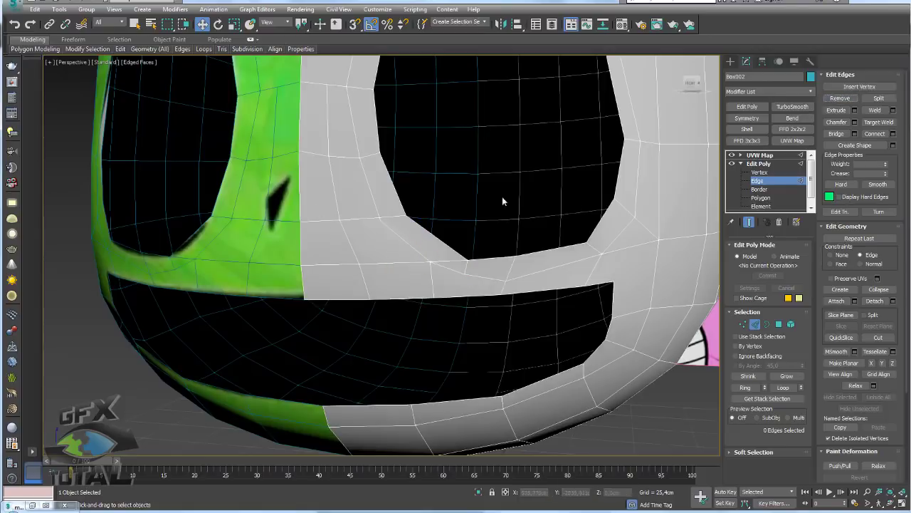
- Cut a new edge from the strip above the mouth down to the mouth's rim
left_click(743, 324)
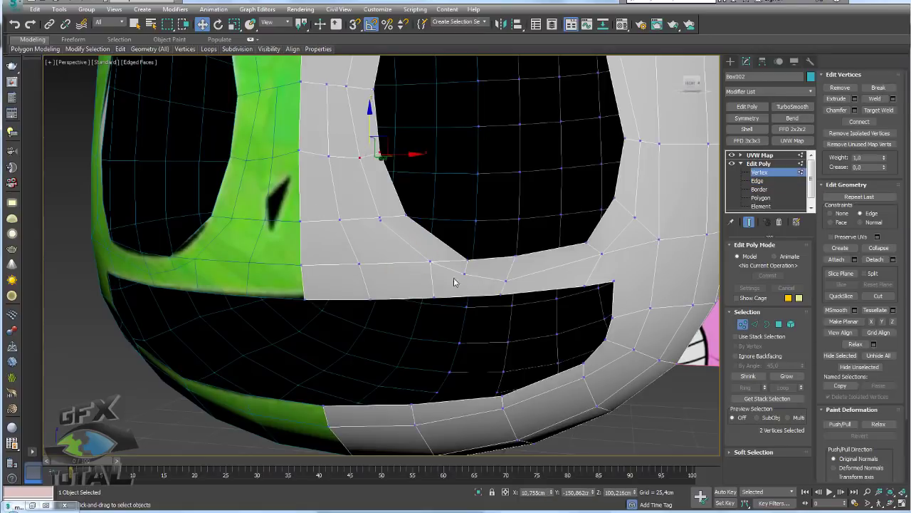
left_click(427, 298)
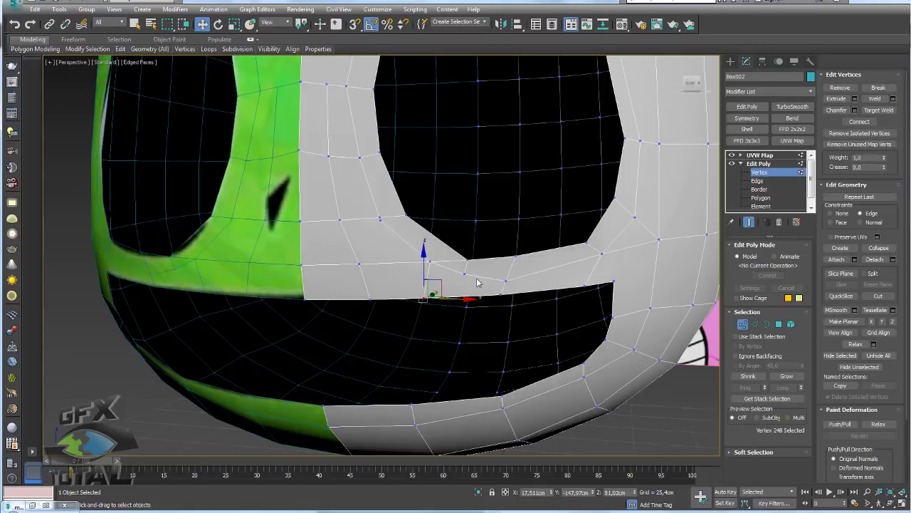
left_click(755, 324)
scroll(468, 259, "up", 3)
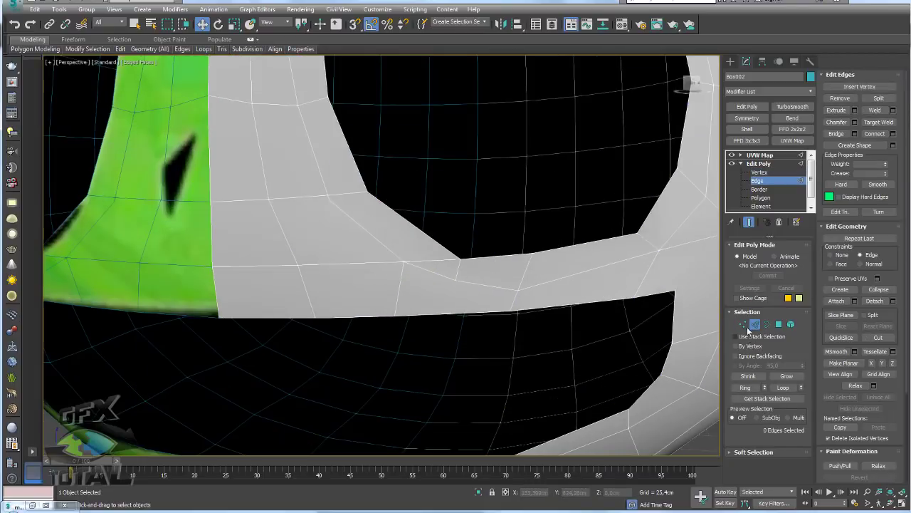
left_click(744, 326)
scroll(498, 295, "up", 3)
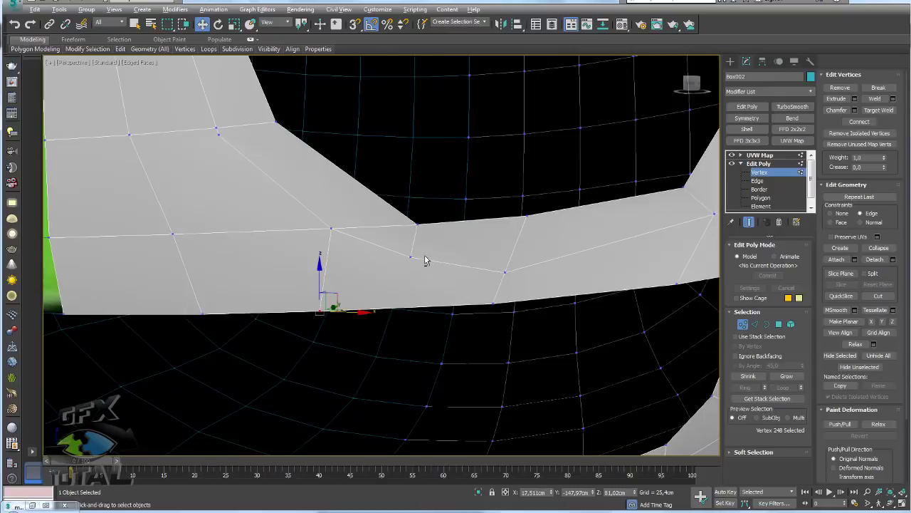
key("alt+c")
left_click(412, 308)
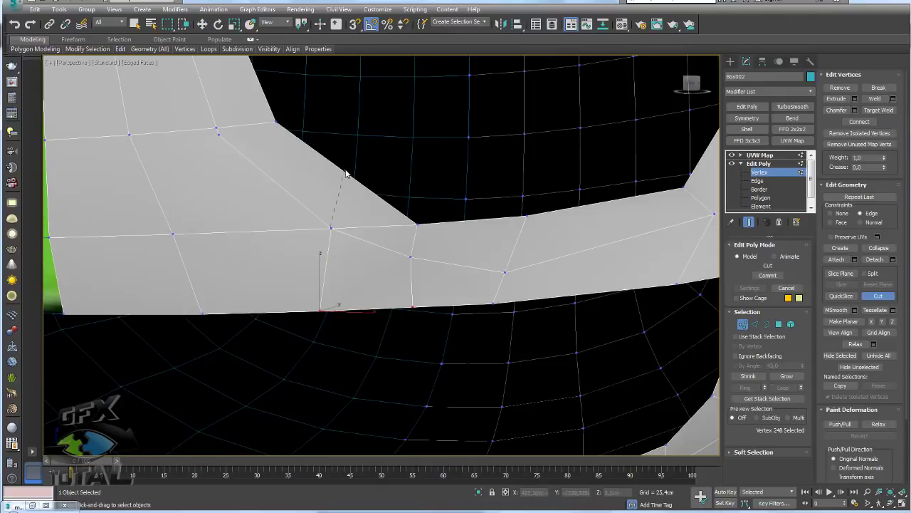
- Start Target Weld to merge the doubled vertex in the strip above the mouth
middle_click_drag(205, 125, 366, 214)
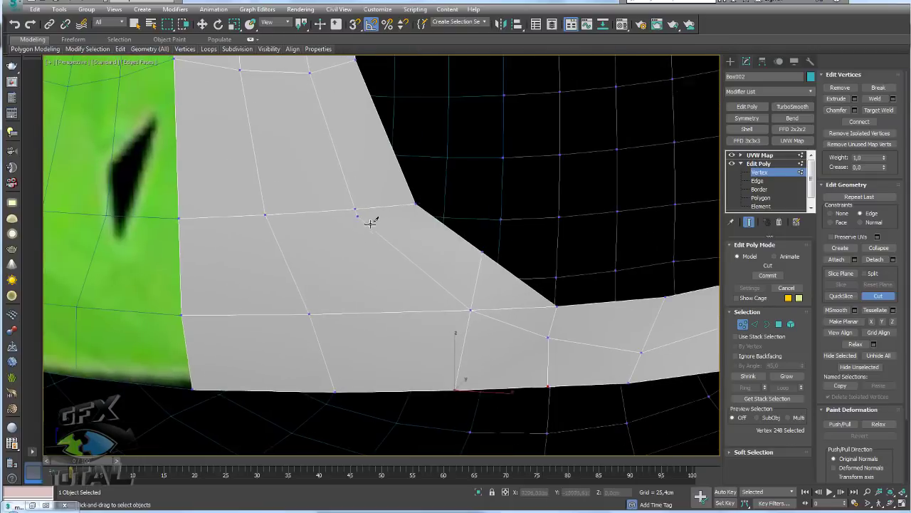
scroll(346, 203, "up", 2)
scroll(358, 216, "down", 2)
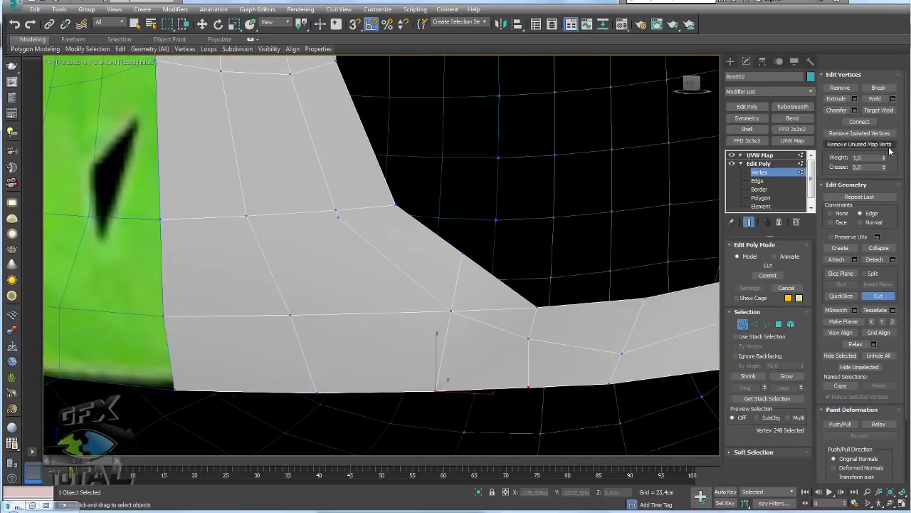
left_click(878, 109)
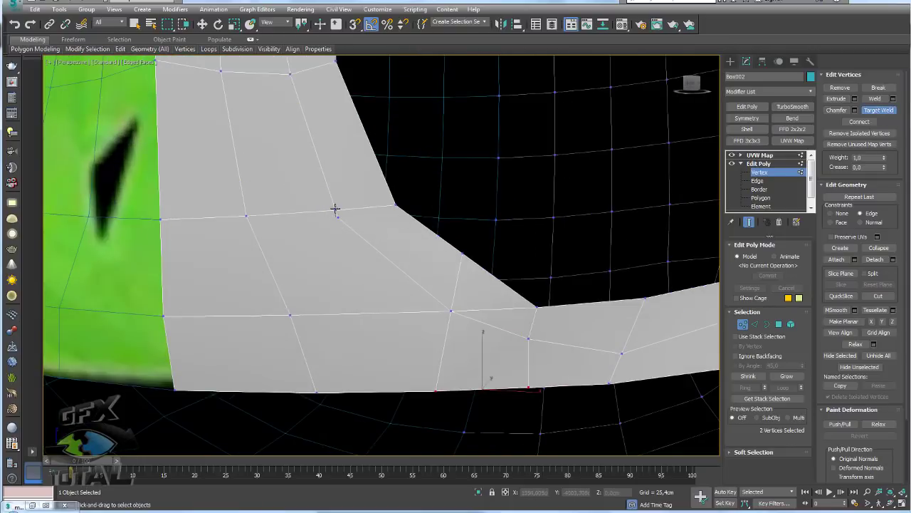
scroll(335, 209, "down", 4)
- Remove the leftover edge in the strip above the mouth
key("w")
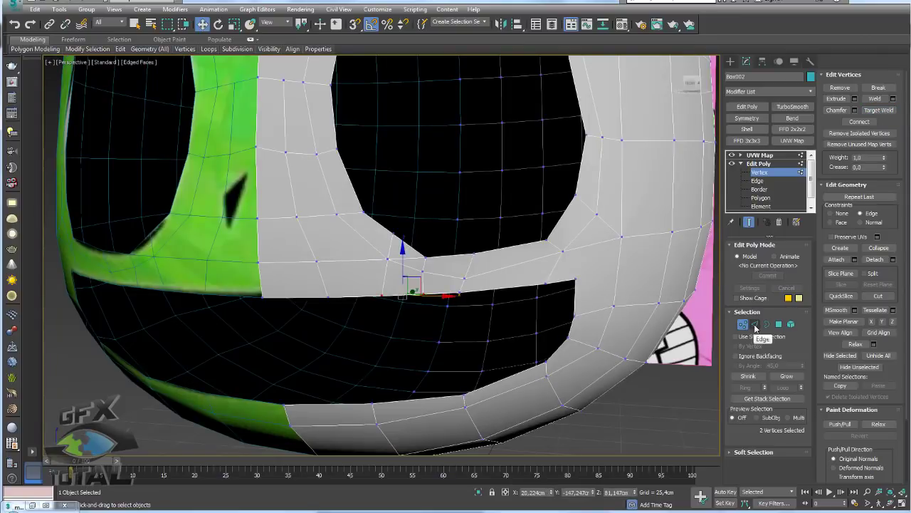
left_click(755, 326)
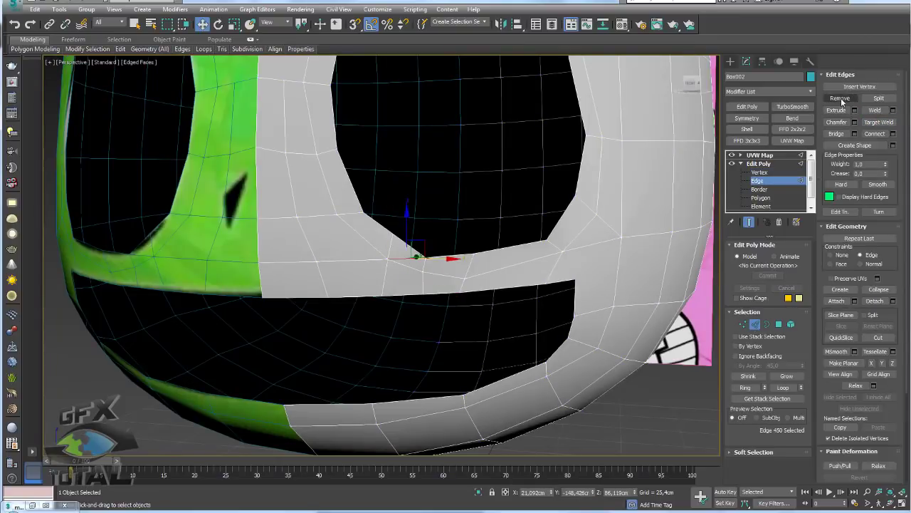
left_click(430, 220)
scroll(430, 220, "down", 4)
scroll(469, 240, "up", 3)
scroll(459, 246, "up", 3)
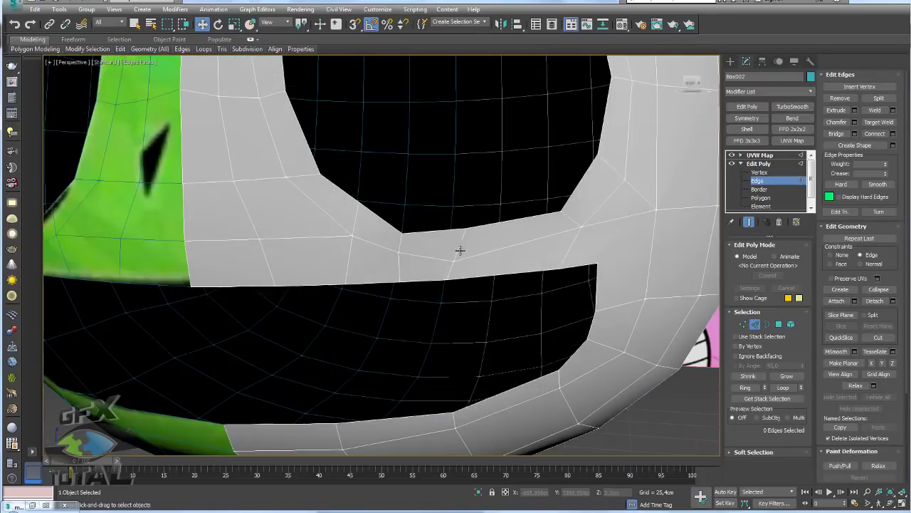
- Adjust and select vertices along the mouth's upper edge to even out the edge flow
left_click(742, 325)
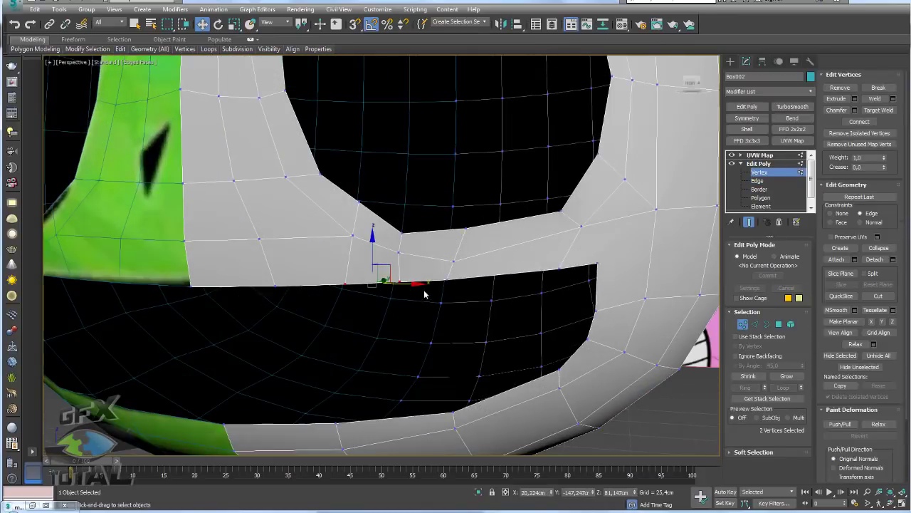
left_click(446, 281)
mouse_move(484, 279)
left_mouse_down()
mouse_move(591, 278)
mouse_move(910, 117)
left_mouse_up()
middle_click_drag(536, 251, 491, 282, "alt")
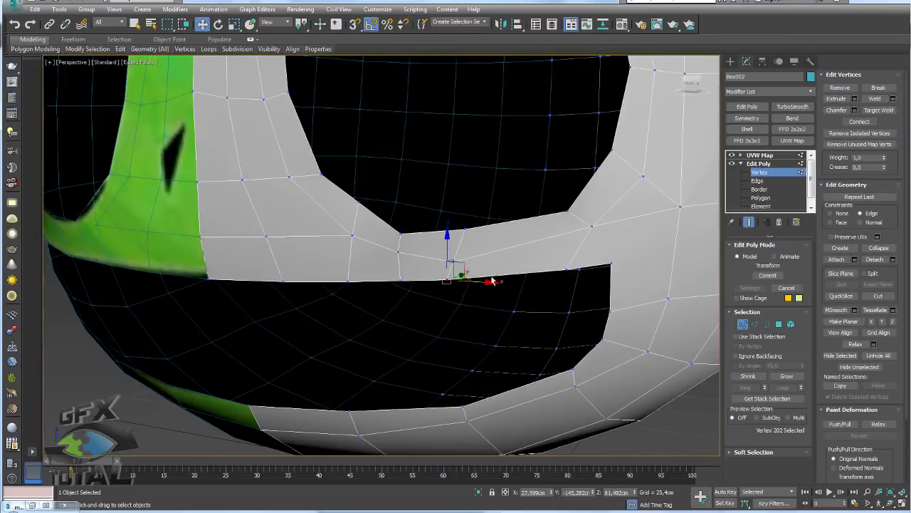
key("ctrl+z")
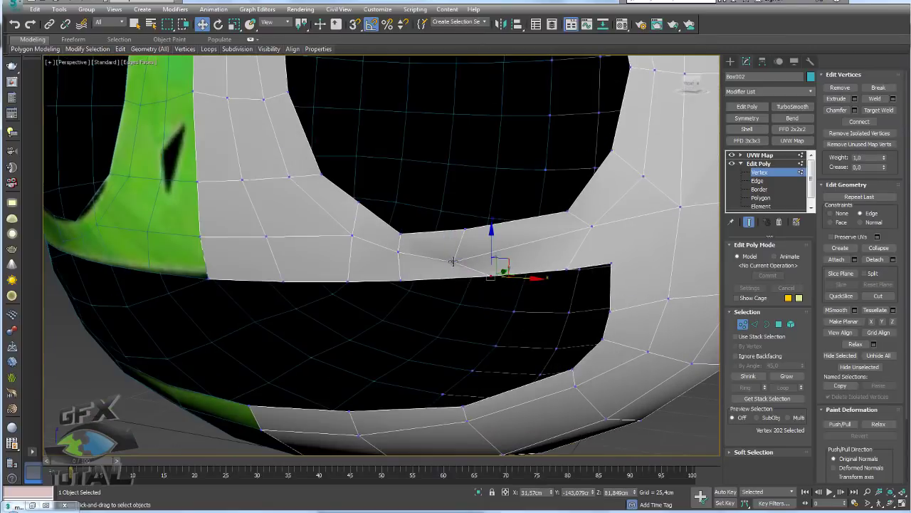
left_click(480, 254)
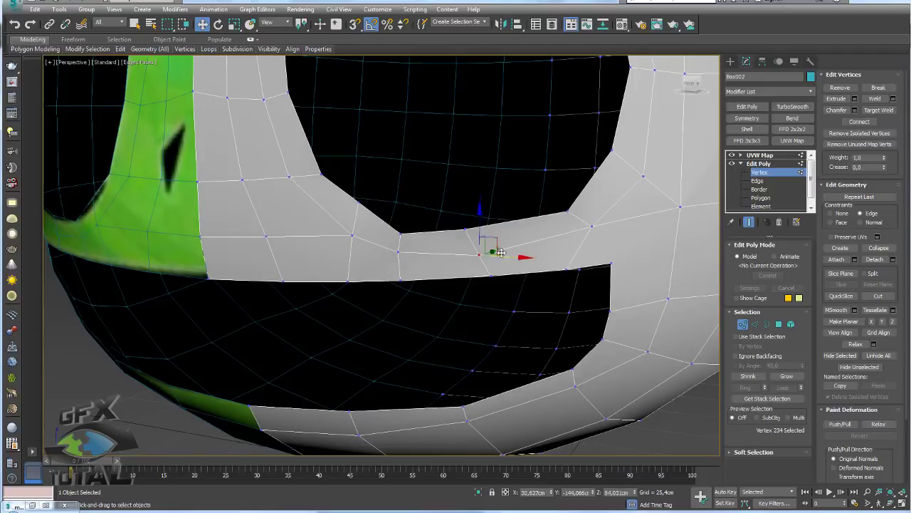
left_click(481, 228)
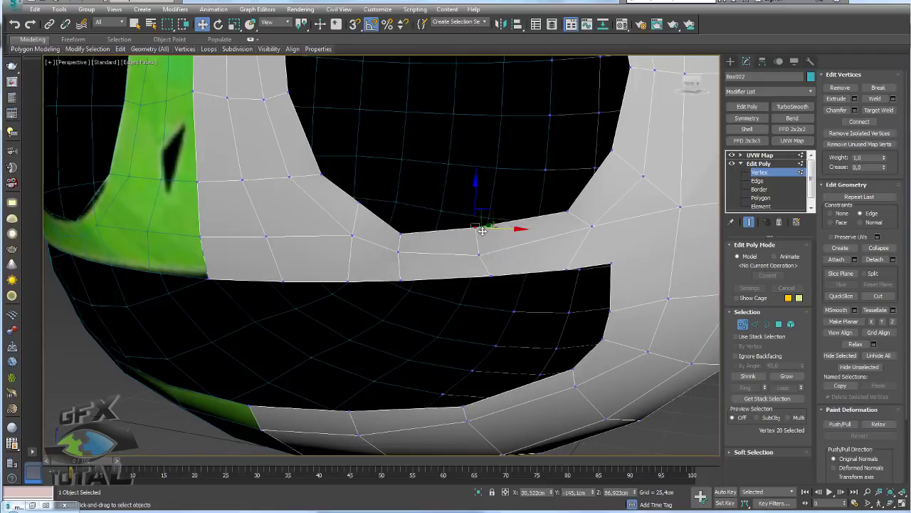
left_click(402, 232)
left_click(398, 252, "ctrl")
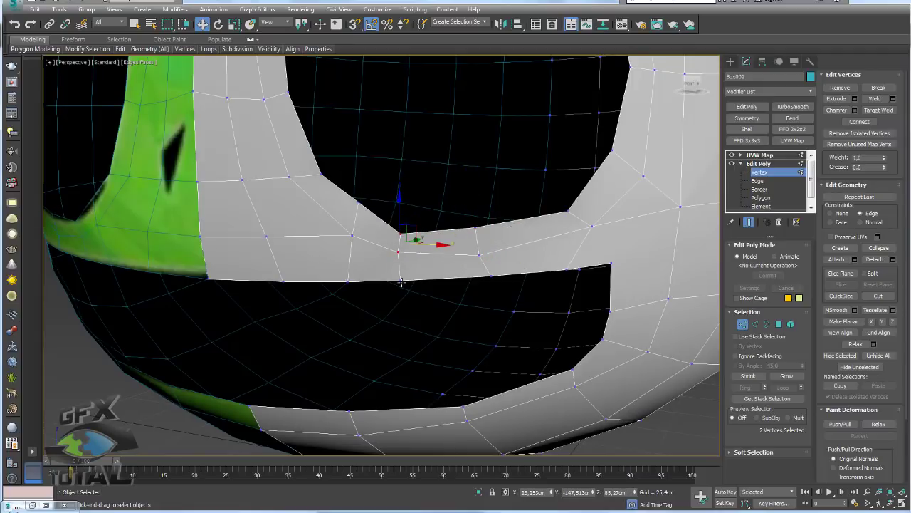
left_click(359, 204, "ctrl")
scroll(391, 208, "down", 3)
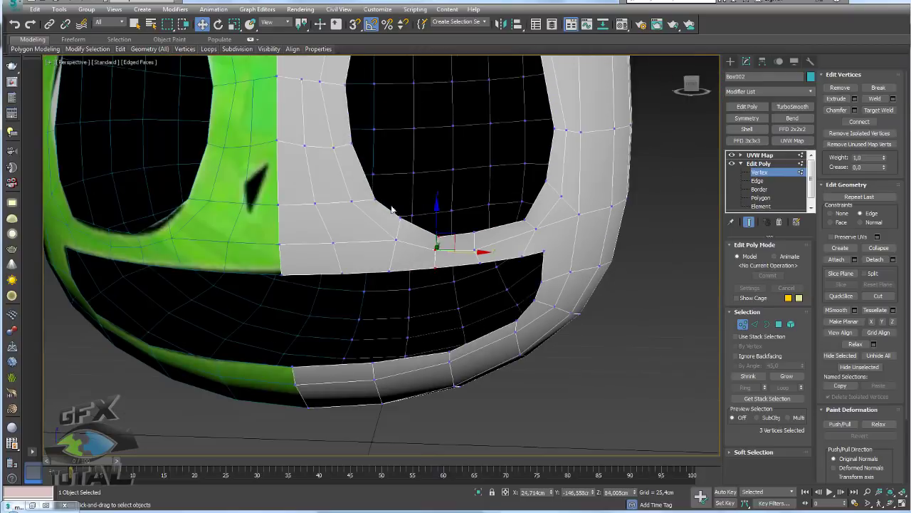
- Raise the eye hole's inner corner vertex slightly
left_click(371, 201)
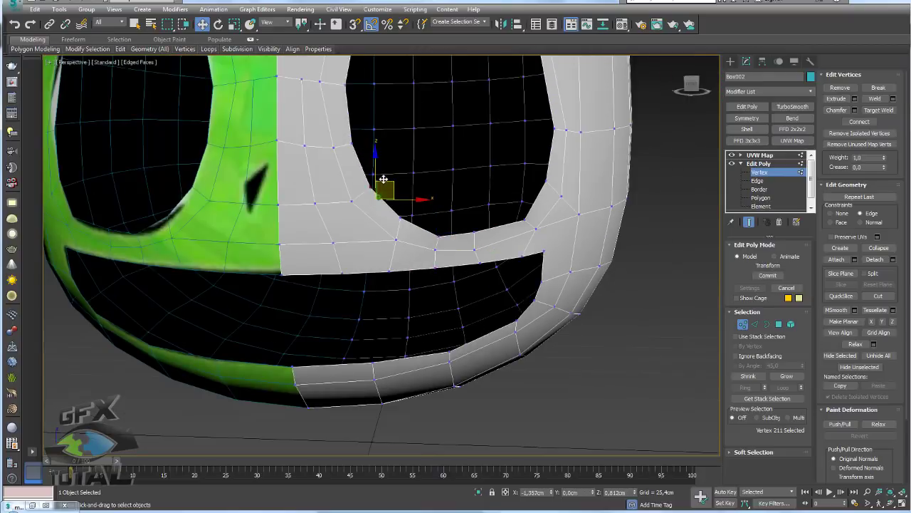
left_click_drag(384, 191, 386, 179)
scroll(385, 179, "down", 2)
middle_click_drag(386, 178, 427, 213, "alt")
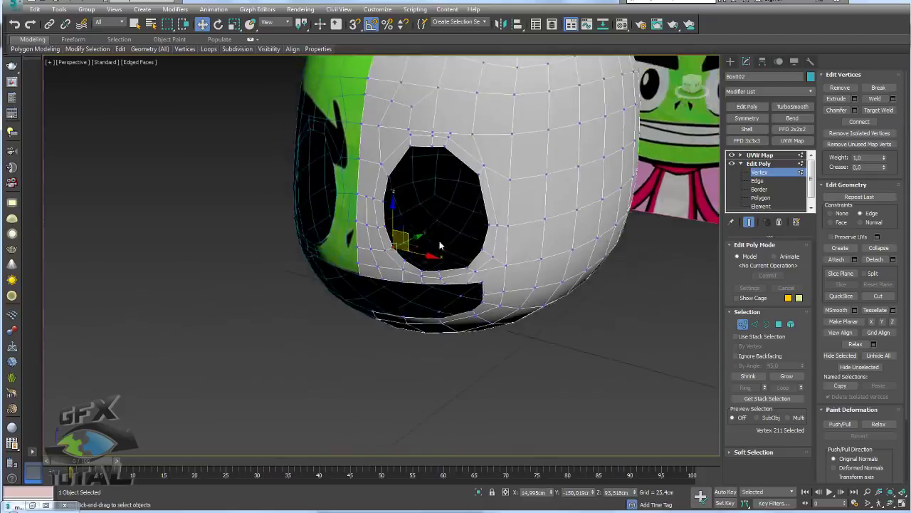
scroll(380, 191, "up", 2)
mouse_move(366, 227)
middle_mouse_down()
mouse_move(378, 319)
mouse_move(360, 328)
middle_mouse_up()
- Cut a new edge from the eye-corner vertex up to the forehead and remove the stray edge above the eye
key("alt+c")
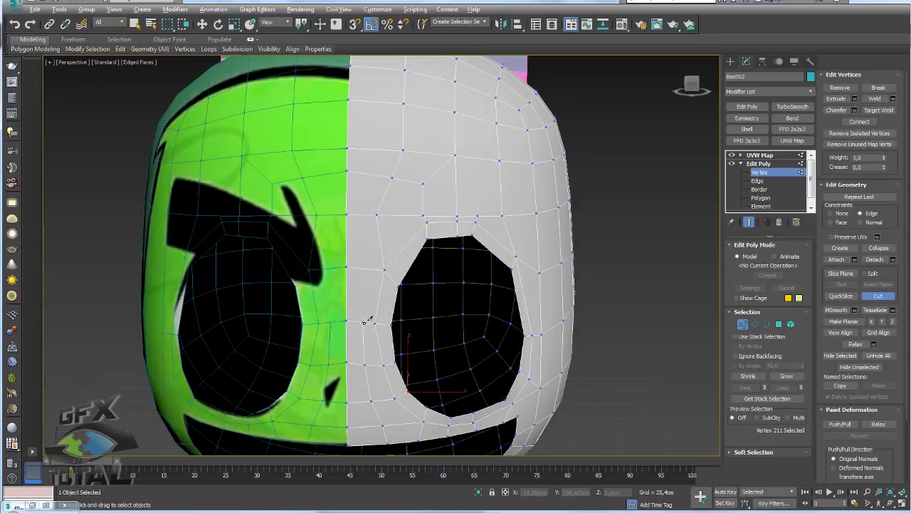
left_click(364, 269)
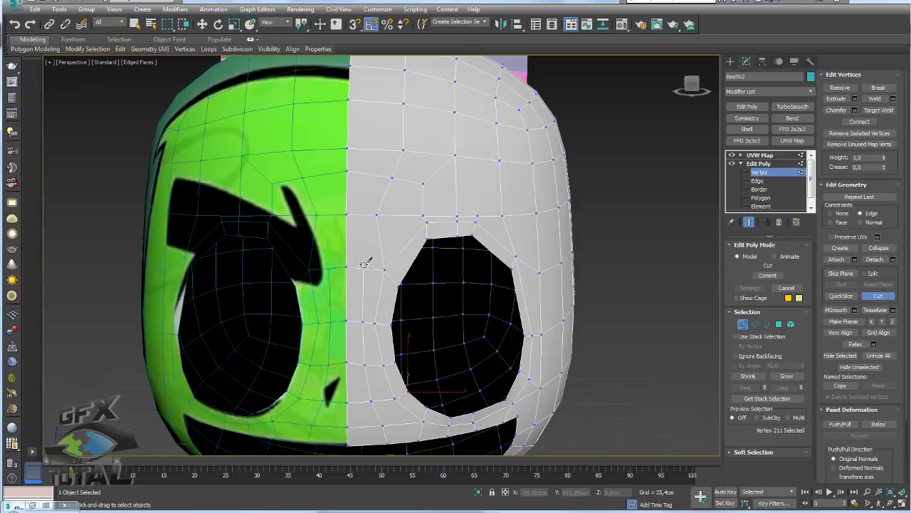
left_click(363, 212)
left_click(367, 172)
right_click(369, 172)
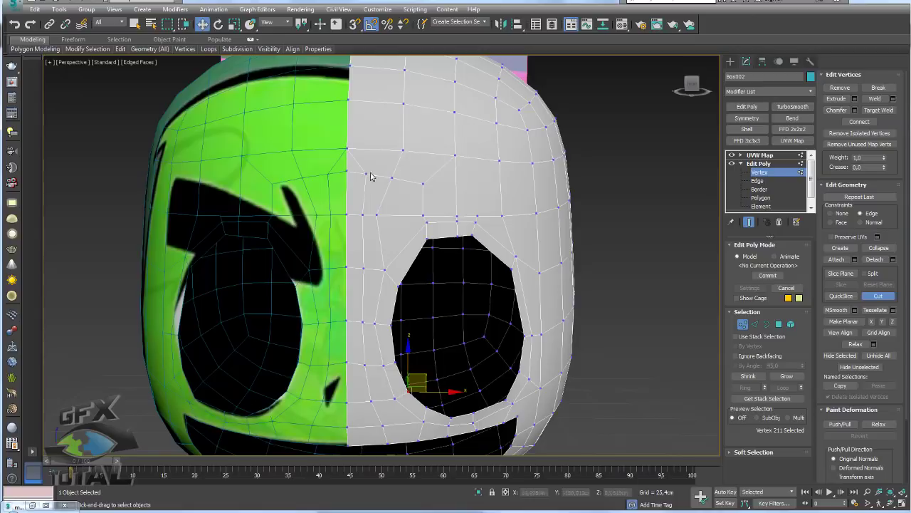
left_click(756, 325)
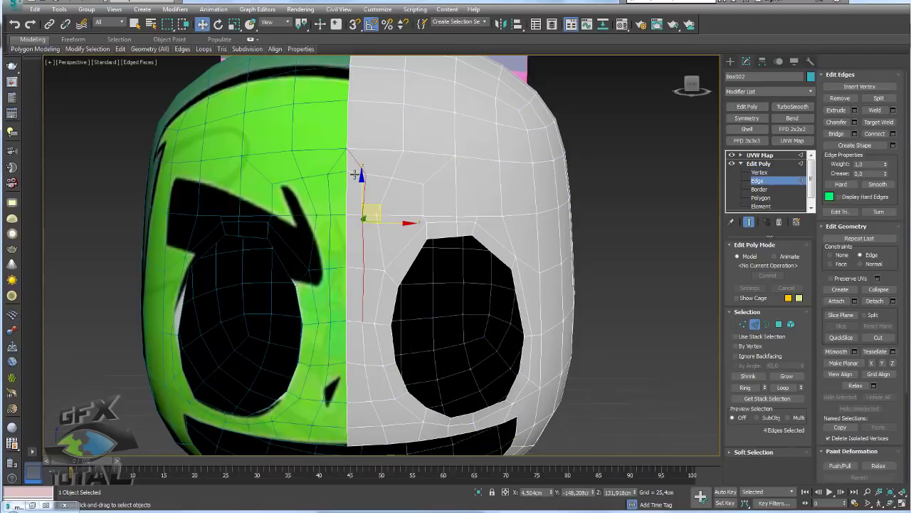
left_click(840, 98)
middle_click_drag(406, 178, 449, 184, "alt")
- Nudge a vertex above the eye sideways and remove the unneeded centre-seam vertex
left_click(744, 325)
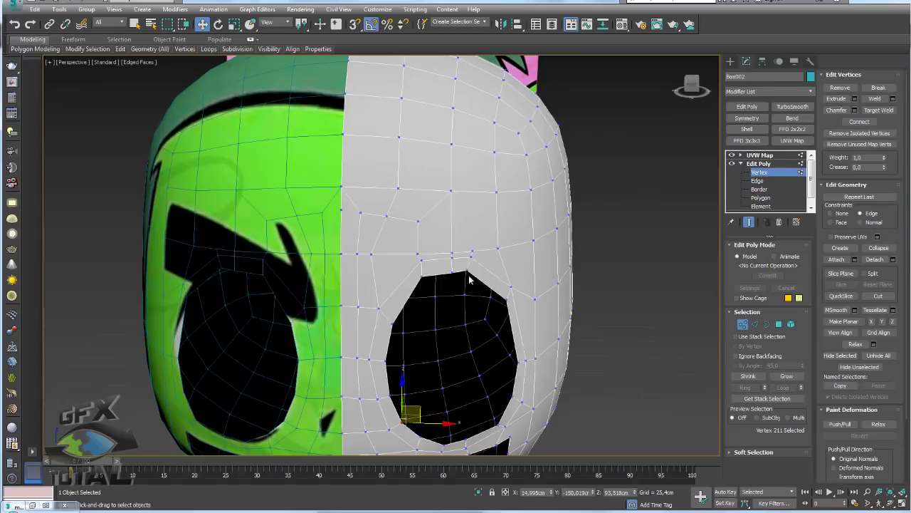
left_click(373, 252)
left_click(370, 253)
left_click_drag(381, 244, 414, 251)
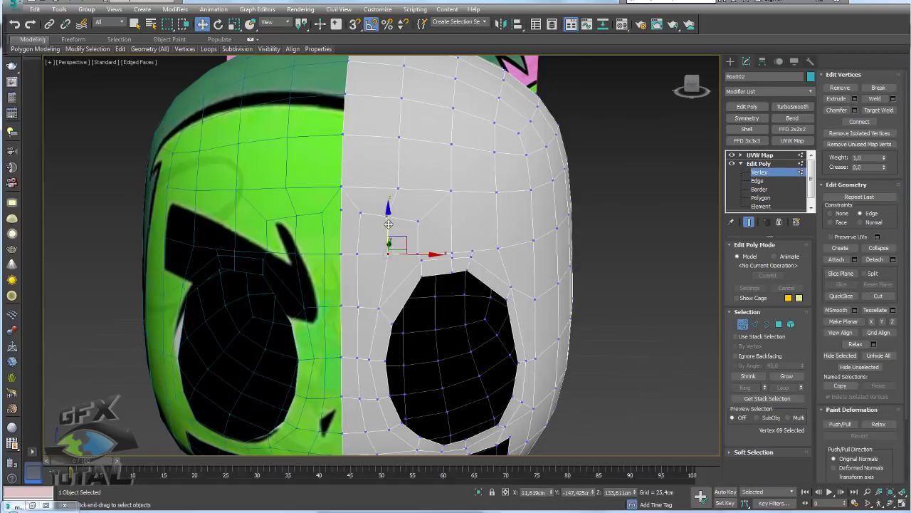
left_click(359, 253)
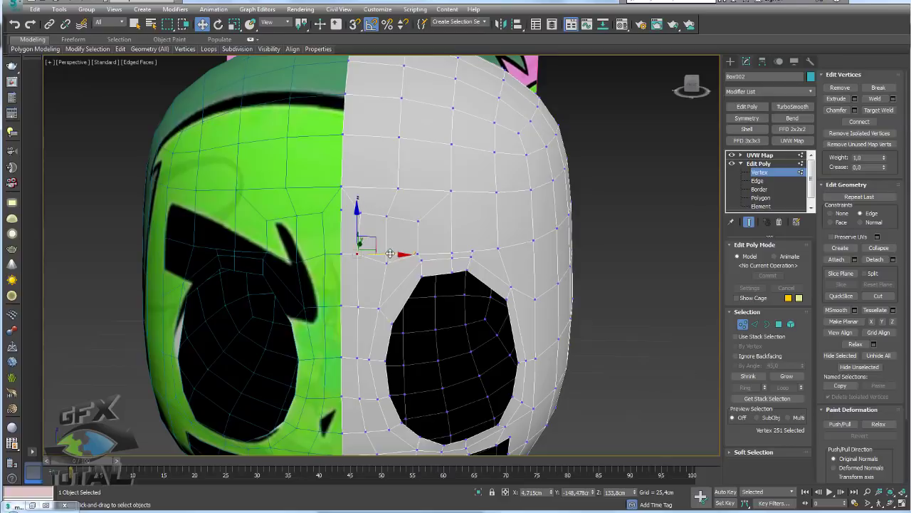
left_click(363, 197)
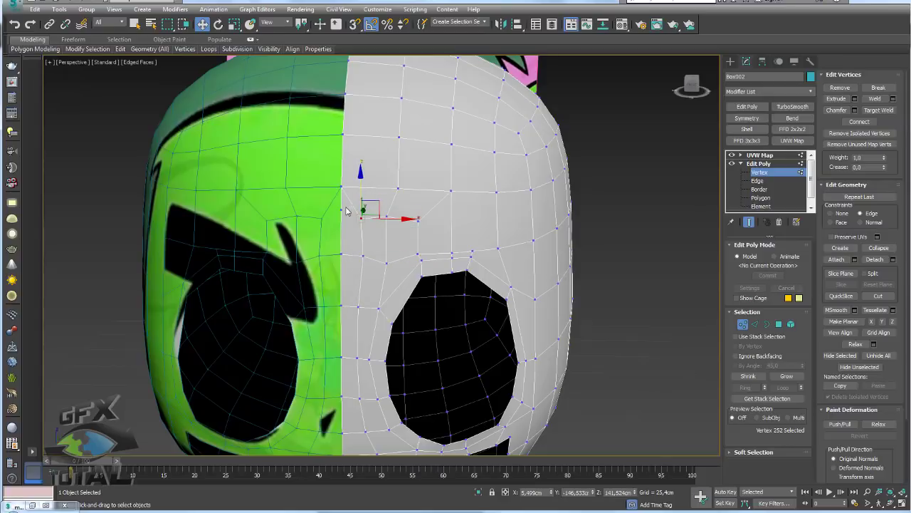
left_click(343, 203)
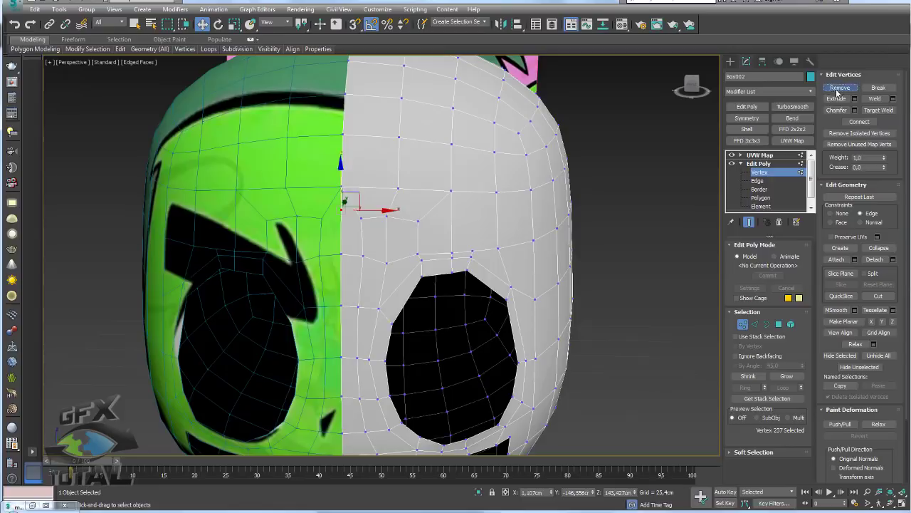
left_click(513, 211)
mouse_move(513, 211)
middle_mouse_down("alt")
mouse_move(490, 218)
mouse_move(325, 204)
middle_mouse_up("alt")
- Raise the vertex above the eye hole to even out the upper rim
scroll(360, 216, "up", 3)
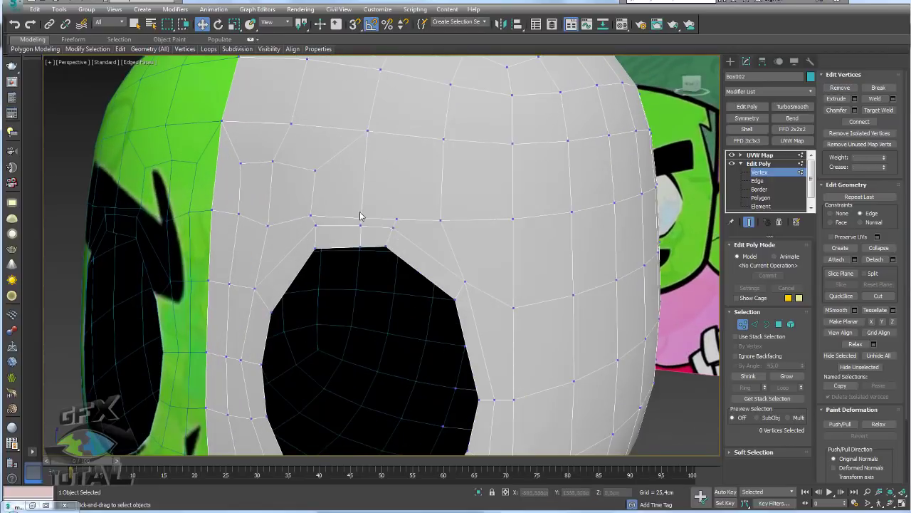
left_click(361, 219)
left_click_drag(361, 215, 362, 203)
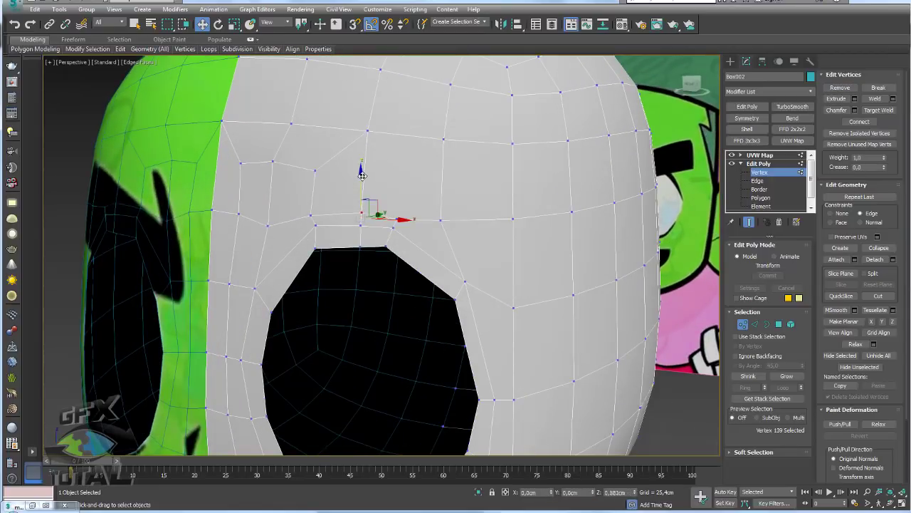
left_click(309, 213, "ctrl")
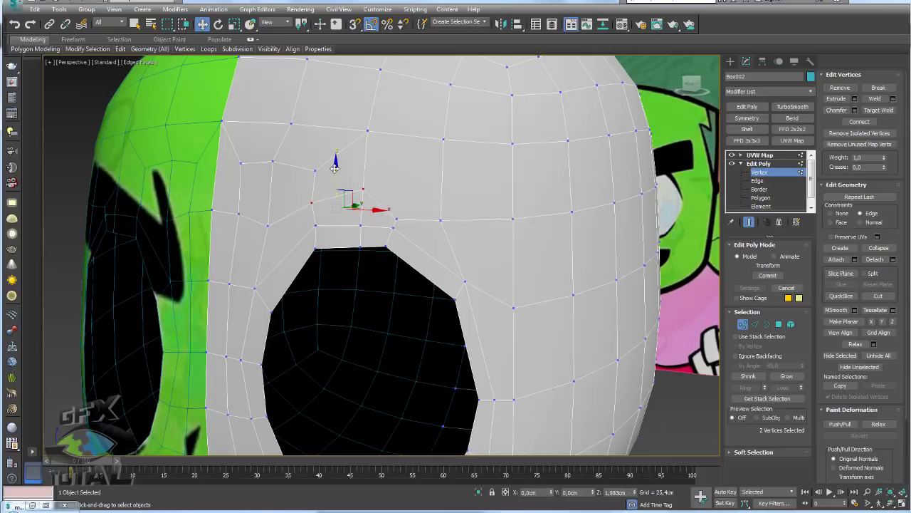
mouse_move(264, 230)
middle_mouse_down("alt")
mouse_move(273, 254)
mouse_move(366, 236)
middle_mouse_up("alt")
scroll(273, 255, "down", 3)
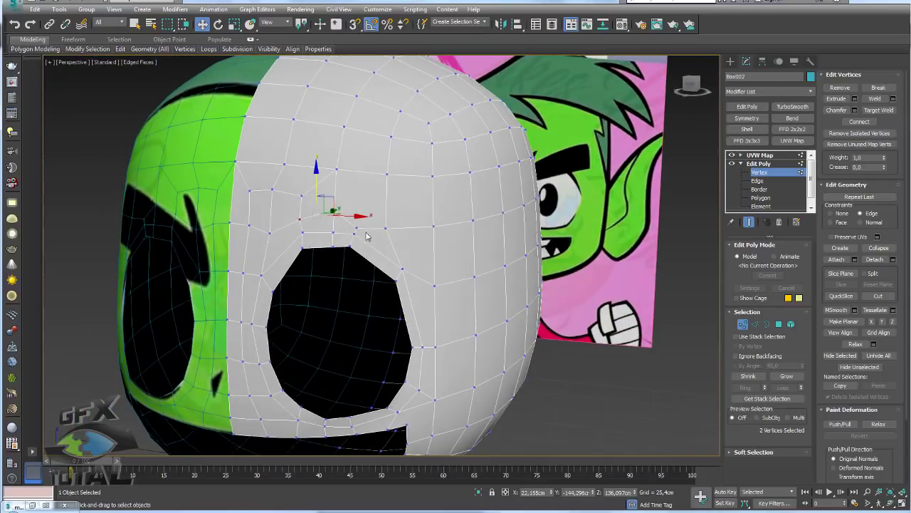
left_click(358, 230)
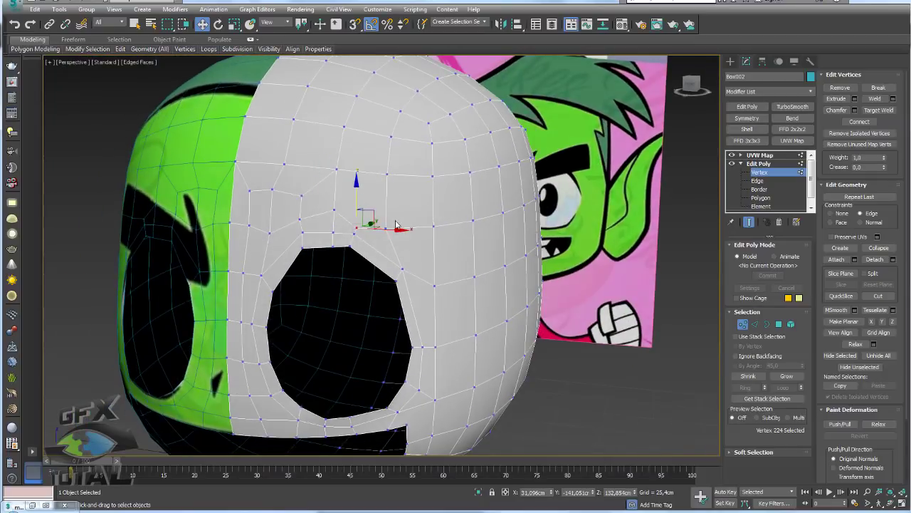
scroll(396, 225, "up", 2)
scroll(396, 277, "up", 2)
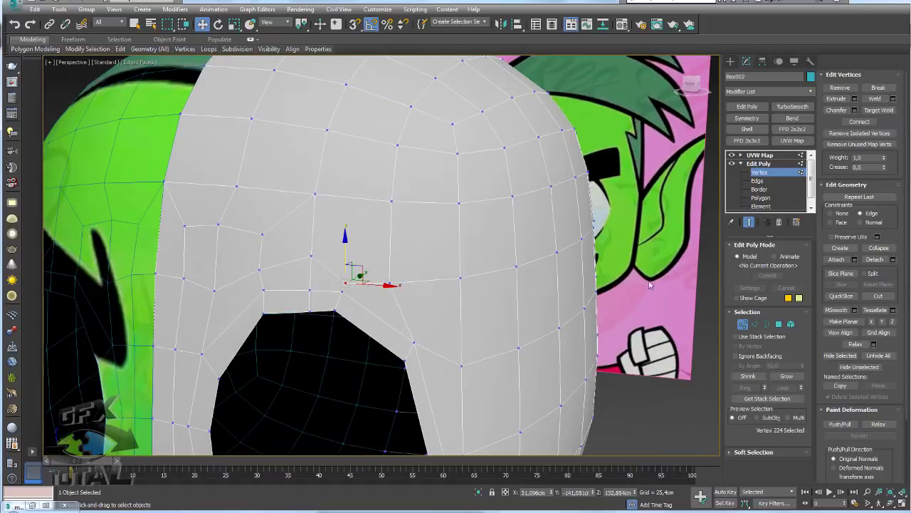
left_click(418, 255)
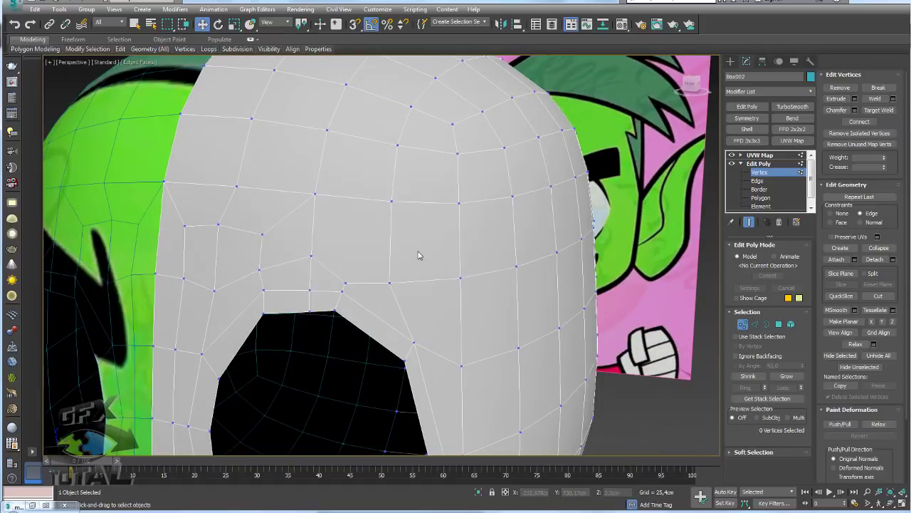
- Cut a short edge above the eye hole and target-weld its vertex into the neighbour
key("alt+c")
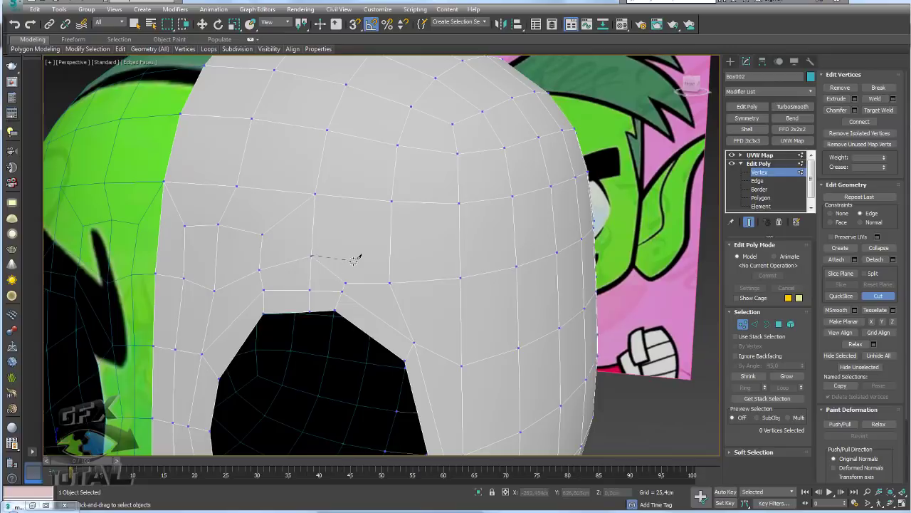
left_click(354, 262)
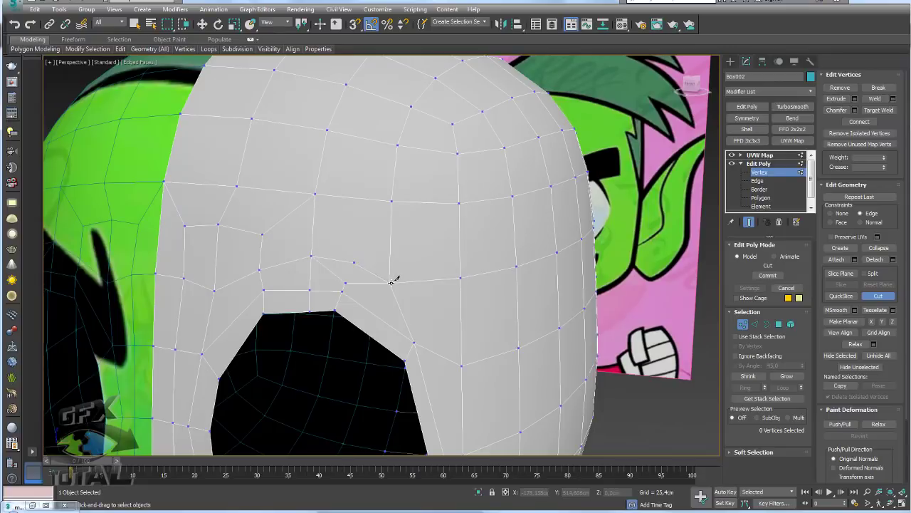
right_click(311, 264)
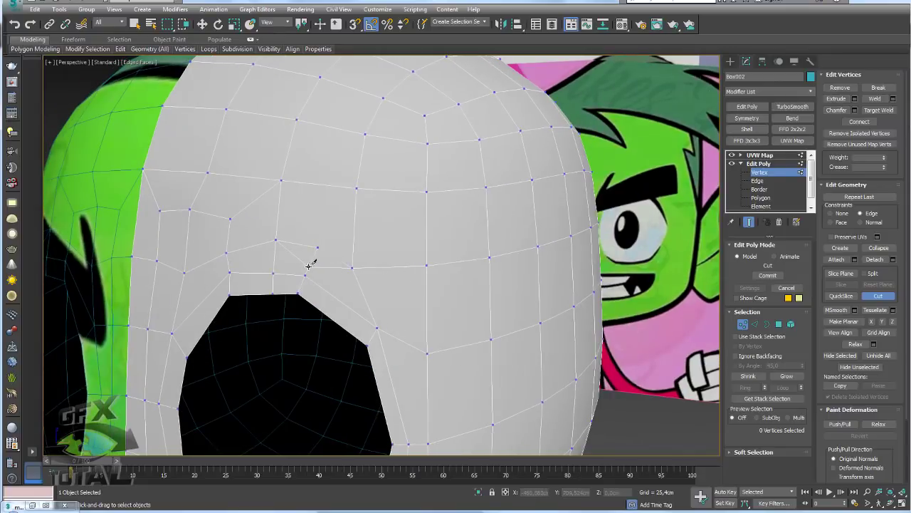
left_click(887, 110)
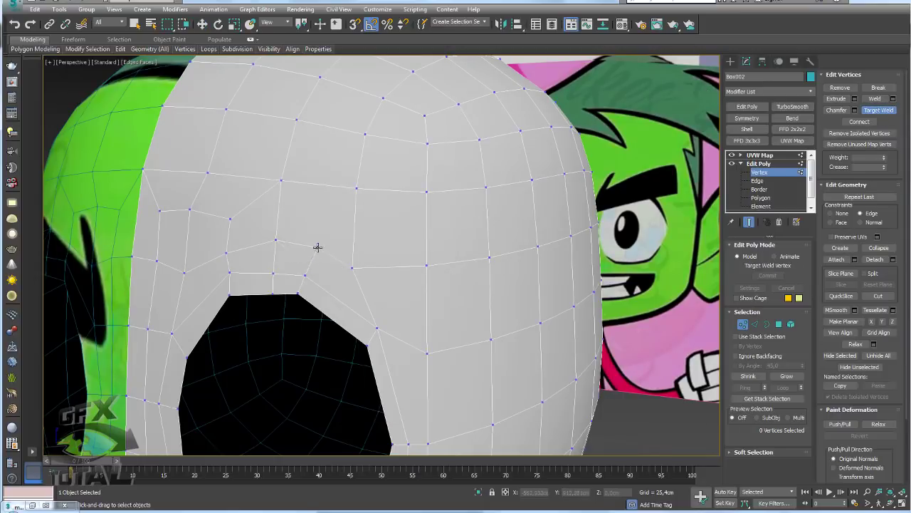
right_click(346, 253)
mouse_move(360, 255)
middle_mouse_down()
mouse_move(422, 237)
mouse_move(430, 248)
mouse_move(447, 240)
mouse_move(421, 259)
middle_mouse_up()
- Cut a new edge beside the eye hole's rim
scroll(422, 236, "down", 3)
scroll(421, 259, "up", 2)
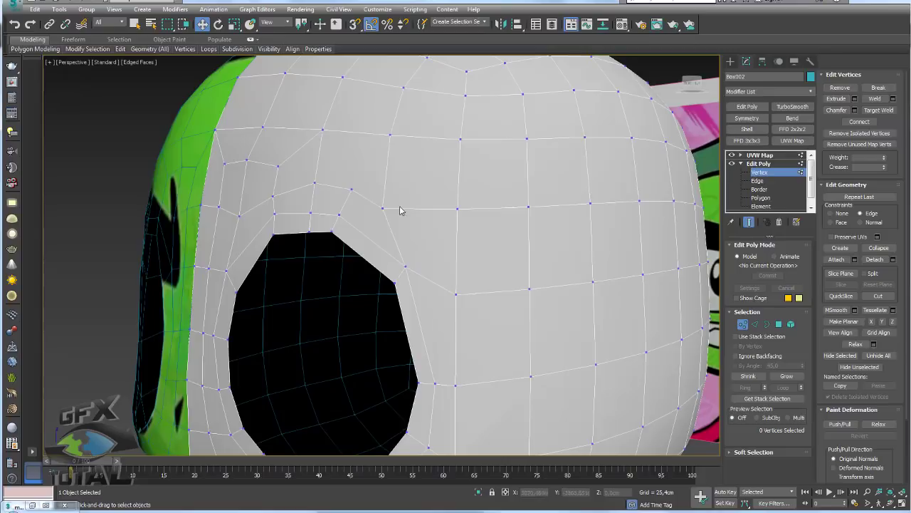
left_click(382, 209)
left_click(456, 294, "ctrl")
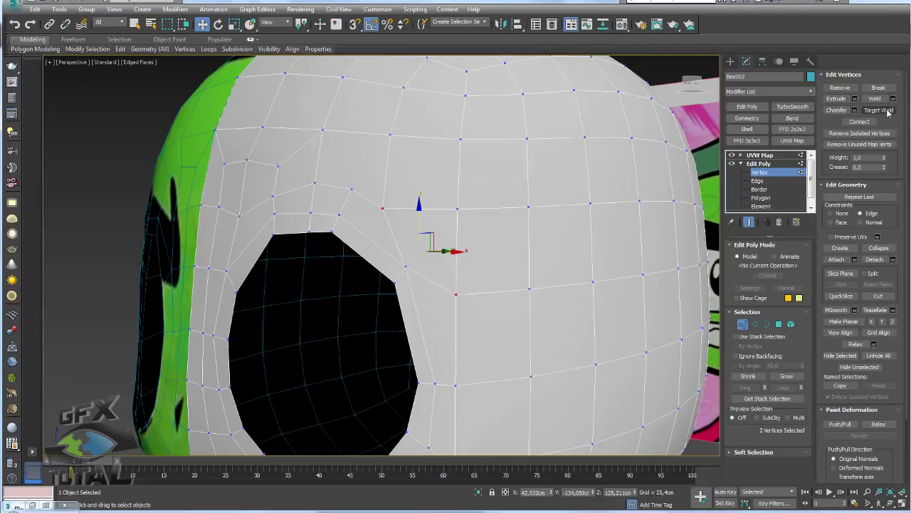
left_click(561, 244)
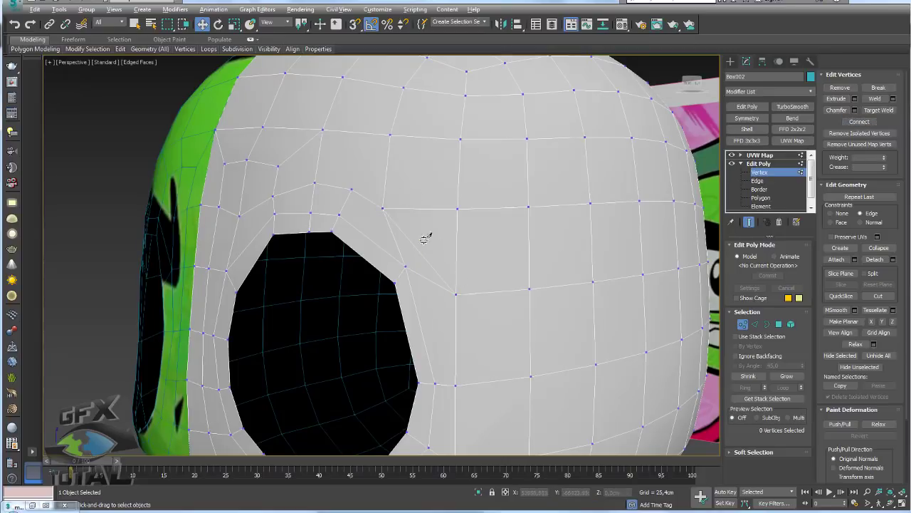
key("alt+c")
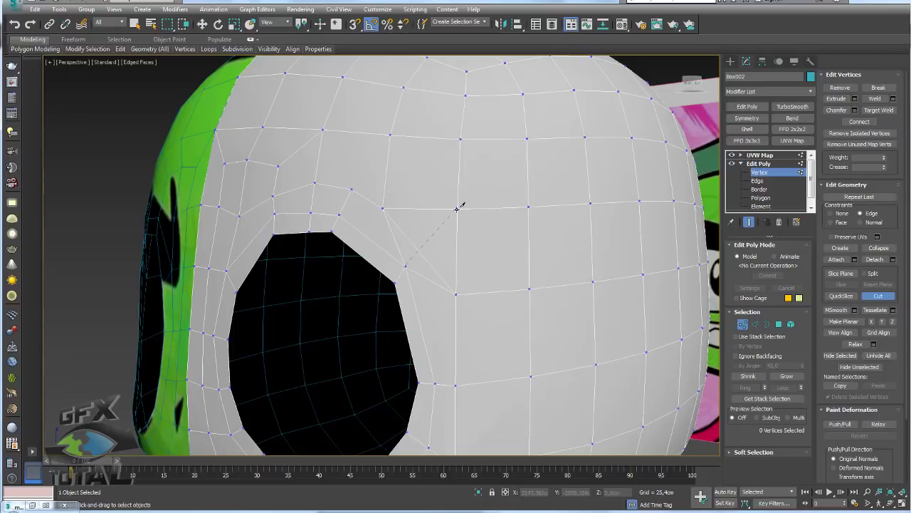
left_click(457, 208)
right_click(459, 207)
- Remove the two unwanted edges left by the new cut
left_click(755, 324)
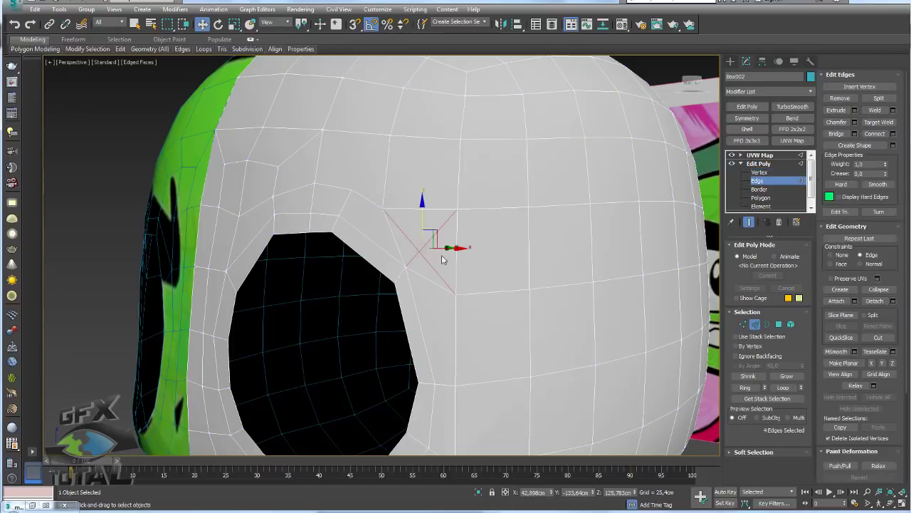
left_click(398, 242)
left_click(429, 275, "ctrl")
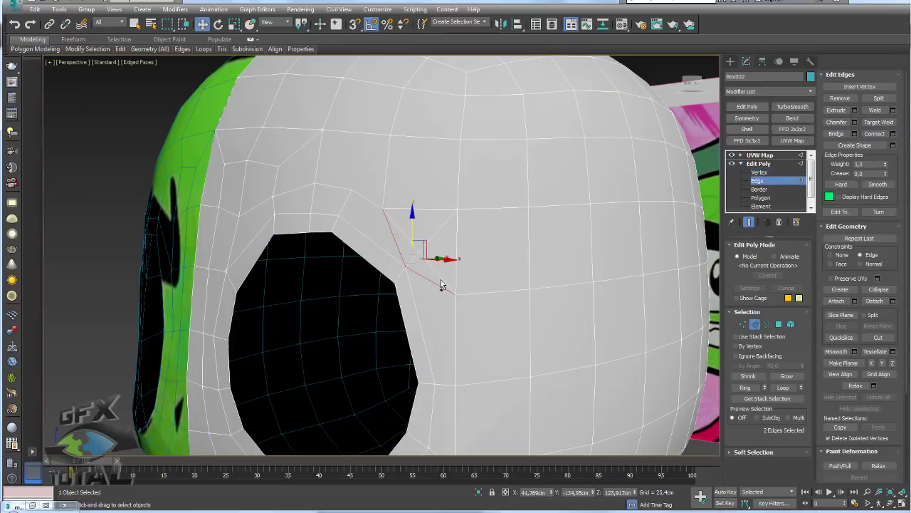
left_click(839, 111)
left_click(317, 302)
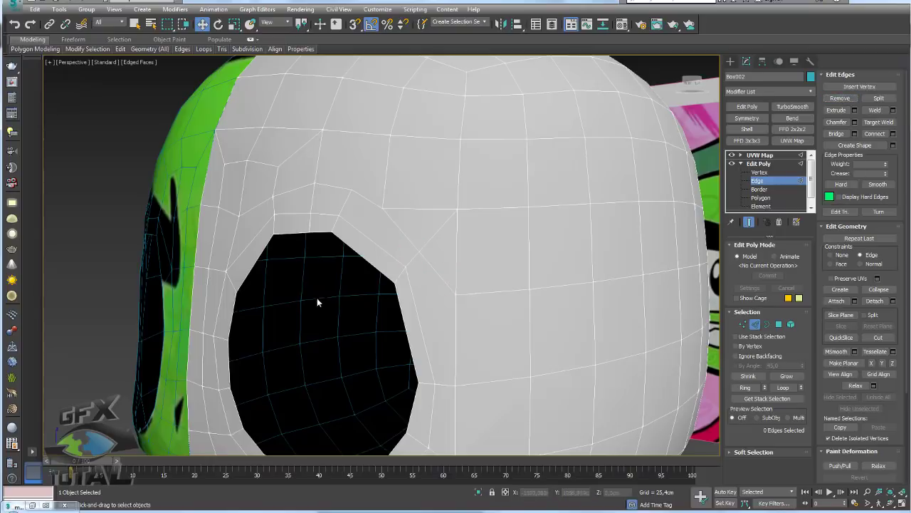
left_click(743, 323)
- Cut an edge from above the eye hole down to its right rim
middle_click_drag(441, 249, 392, 193, "alt")
key("alt+c")
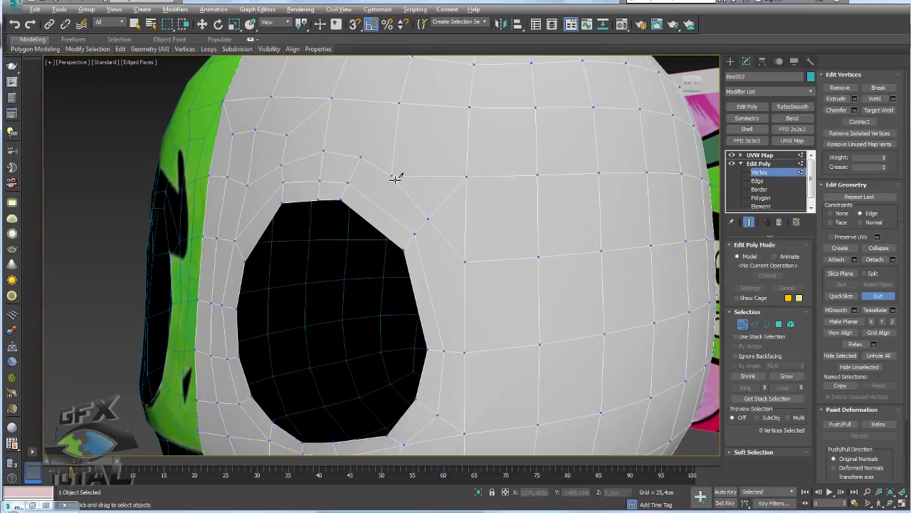
left_click(391, 175)
left_click(376, 214)
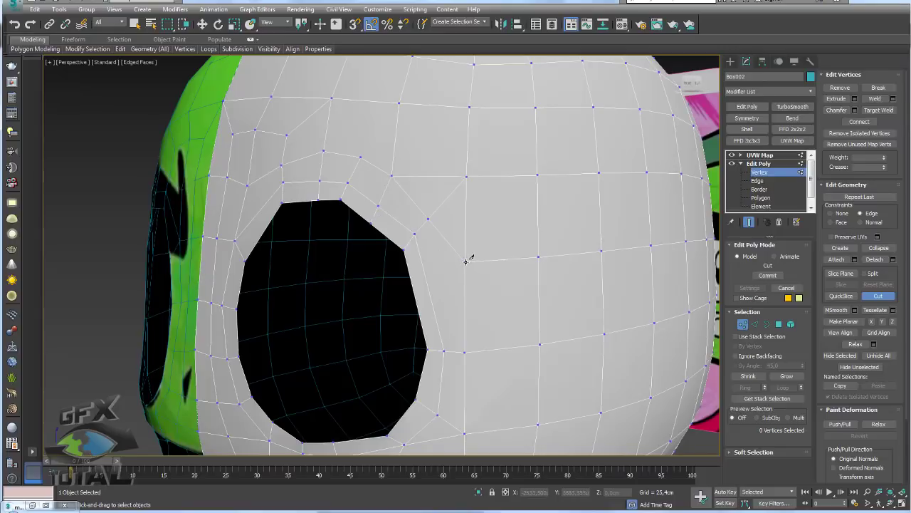
left_click(415, 292)
scroll(427, 292, "down", 5)
scroll(434, 288, "up", 5)
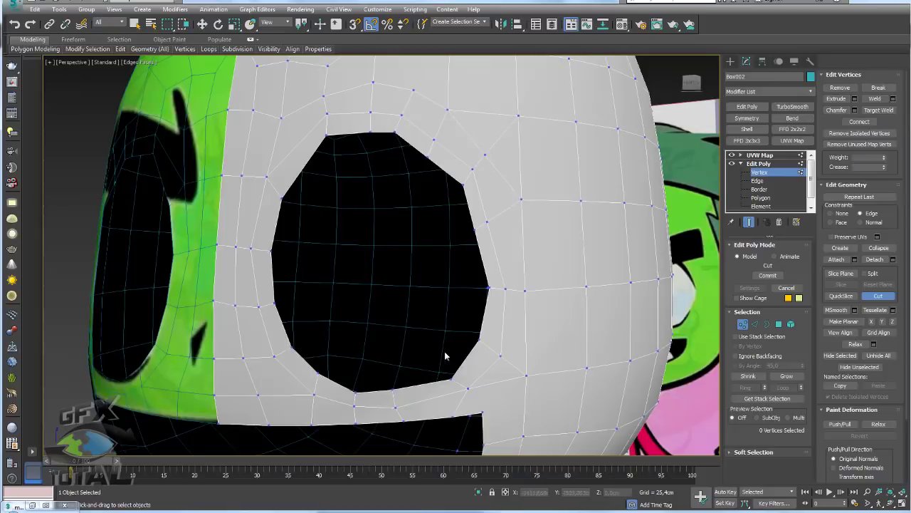
key("w")
middle_click_drag(380, 311, 500, 326, "alt")
left_click(465, 324)
scroll(470, 320, "up", 3)
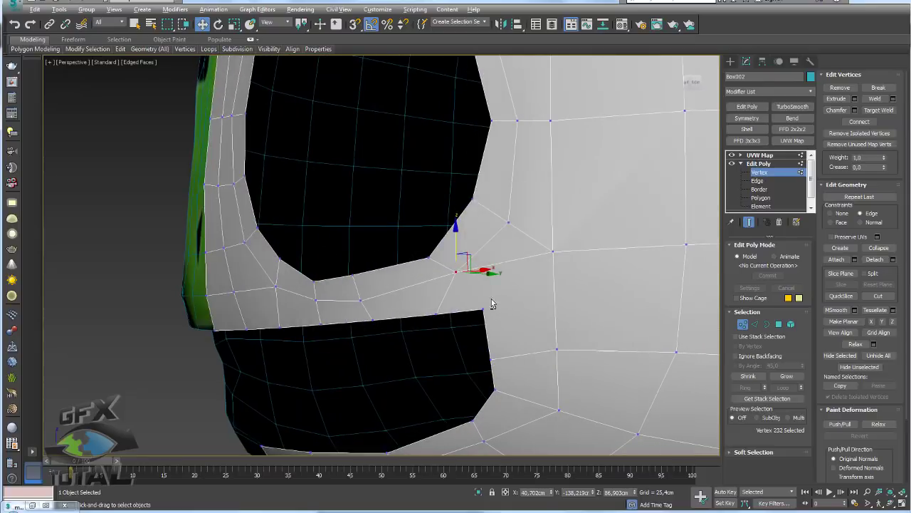
- Cut from the eye corner vertex, then slide that corner vertex up and left
key("alt+c")
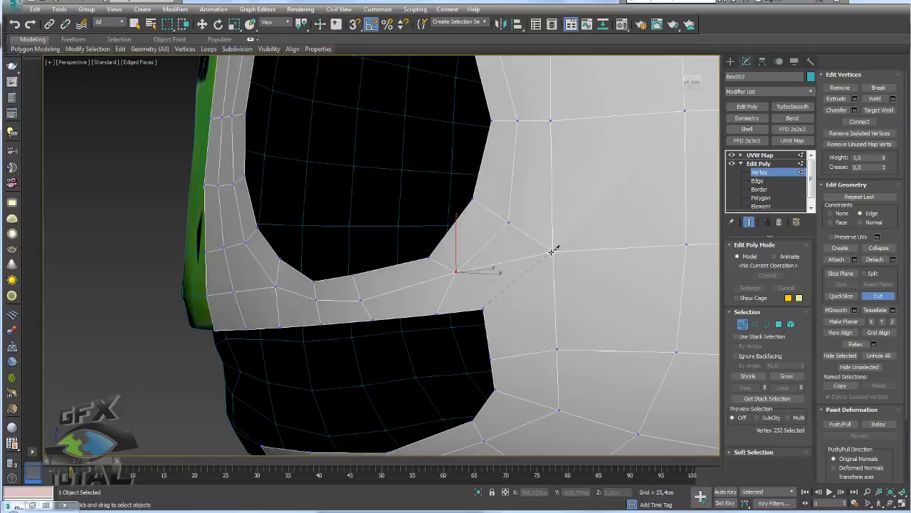
left_click(552, 251)
middle_click_drag(524, 279, 509, 266, "alt")
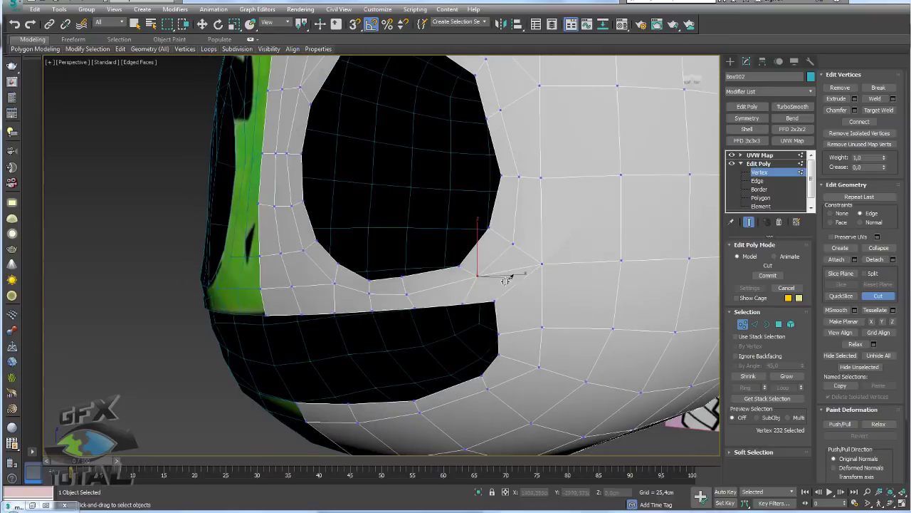
key("w")
left_click_drag(497, 279, 496, 276)
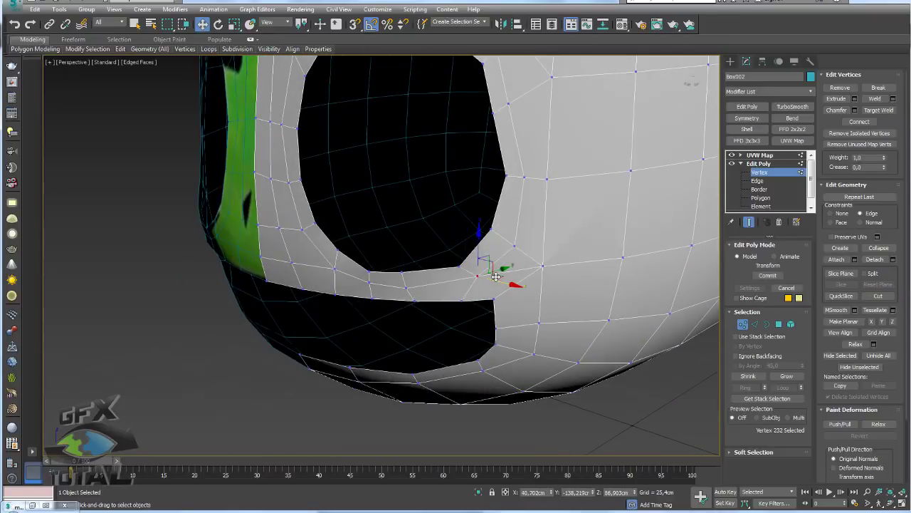
left_click_drag(497, 276, 501, 268)
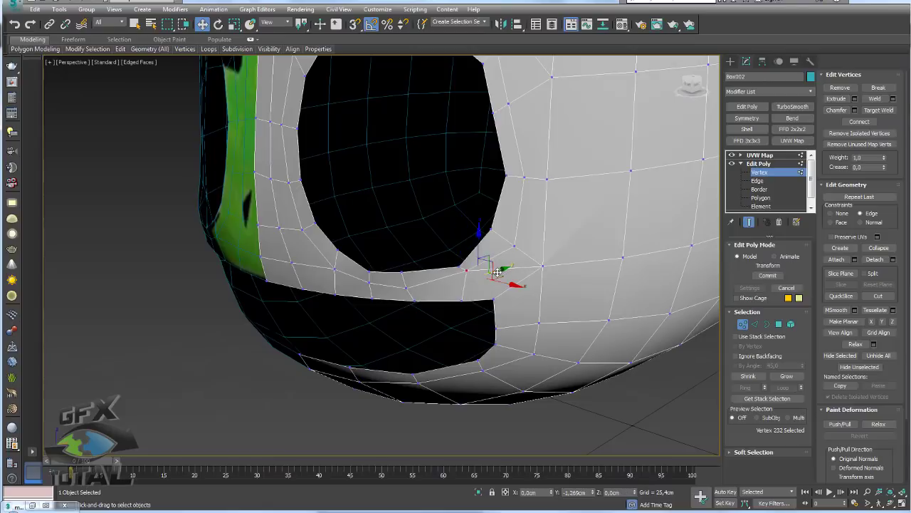
left_click_drag(487, 259, 470, 267)
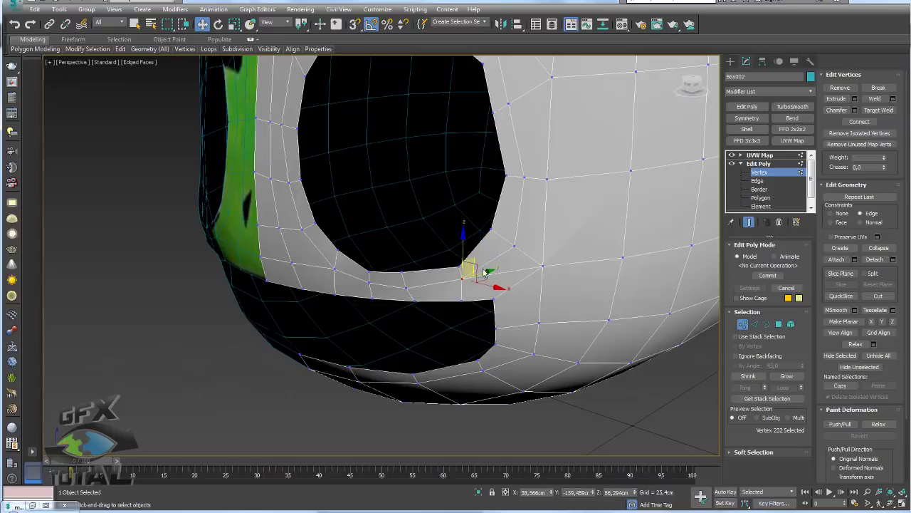
mouse_move(470, 267)
middle_mouse_down("alt")
mouse_move(523, 267)
mouse_move(538, 281)
middle_mouse_up("alt")
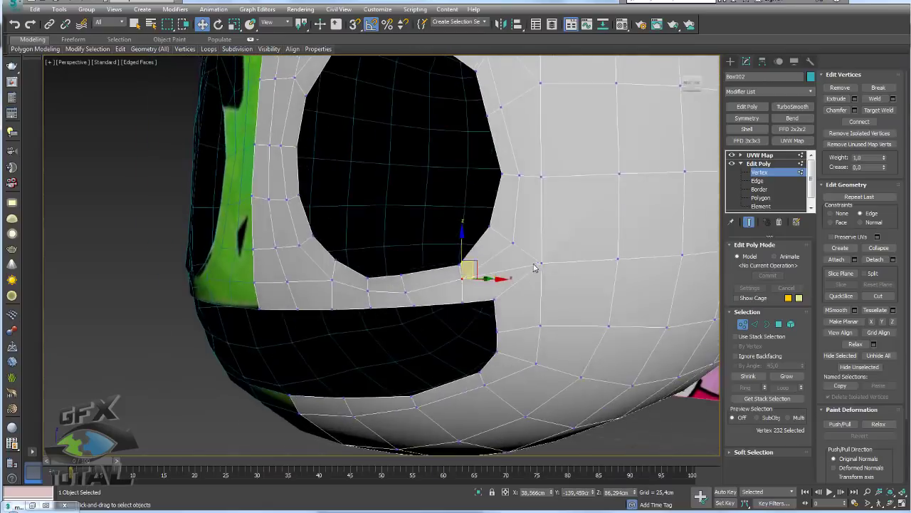
scroll(535, 265, "up", 4)
scroll(482, 250, "down", 2)
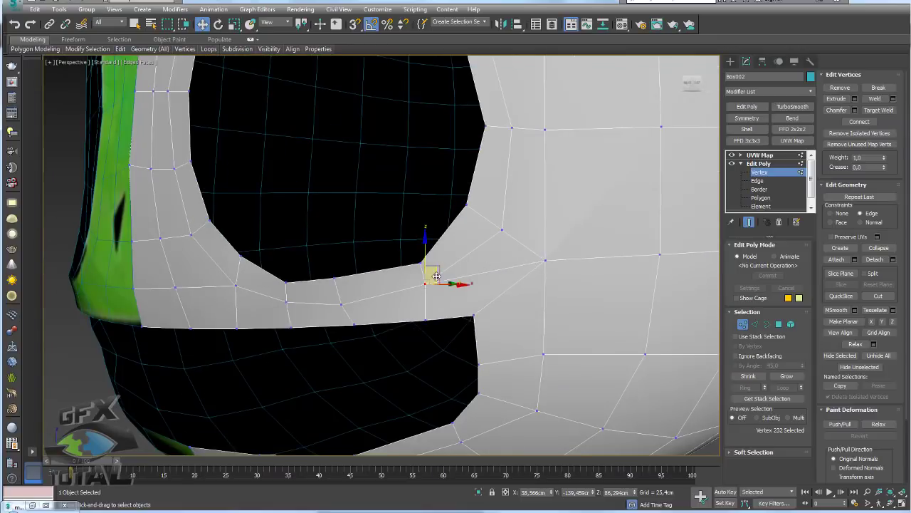
mouse_move(432, 282)
left_mouse_down()
mouse_move(484, 246)
mouse_move(542, 257)
mouse_move(427, 283)
left_mouse_up()
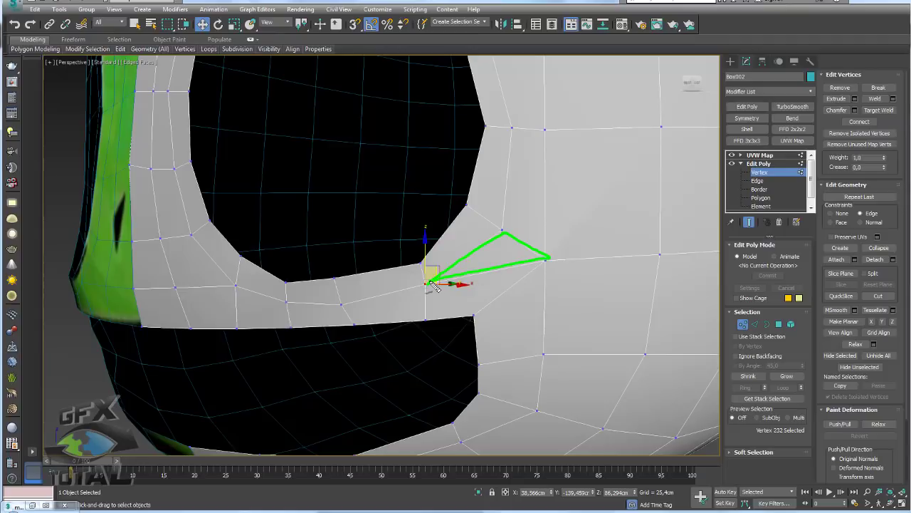
- Raise the vertices at the fold below the eye to smooth the cheek
middle_click_drag(525, 258, 469, 221, "alt")
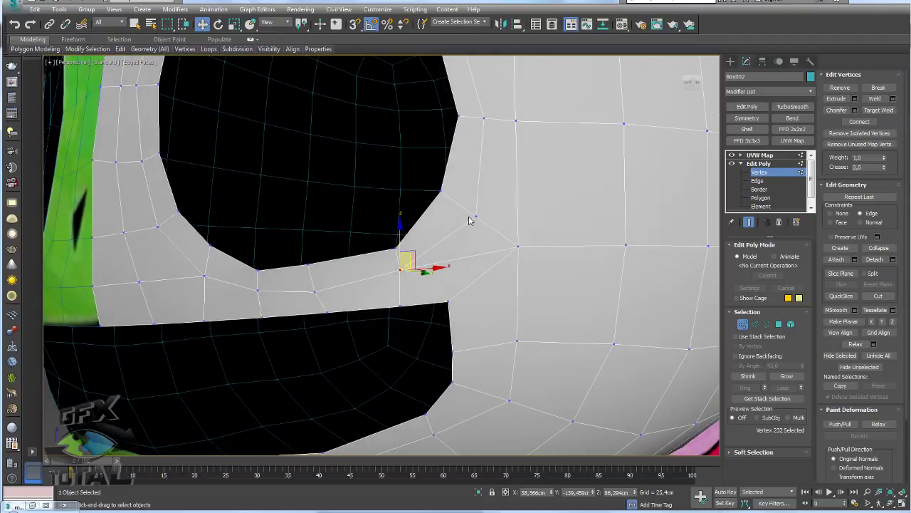
left_click_drag(477, 215, 481, 163)
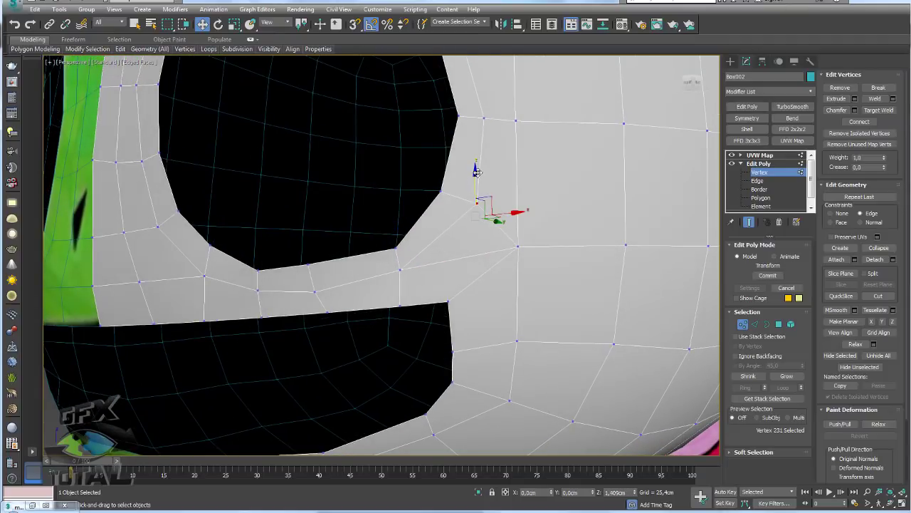
middle_click_drag(480, 162, 539, 254, "alt")
left_click(527, 239)
left_click(521, 239)
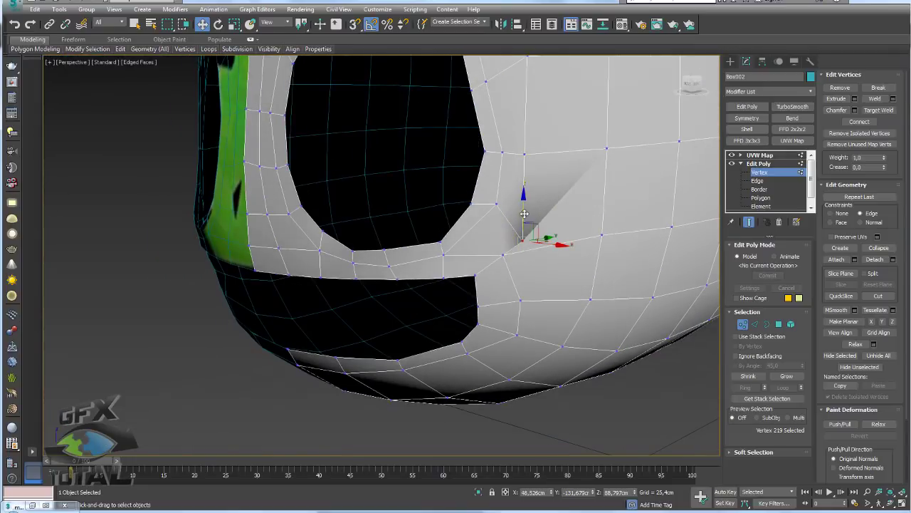
left_click_drag(521, 239, 523, 208)
mouse_move(524, 208)
middle_mouse_down("alt")
mouse_move(530, 238)
mouse_move(531, 203)
mouse_move(499, 242)
middle_mouse_up("alt")
scroll(498, 242, "up", 2)
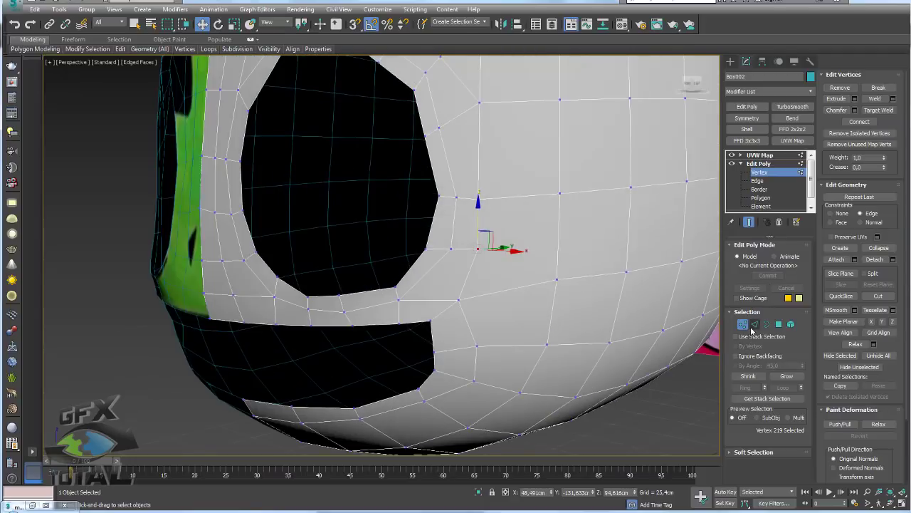
- Ring a vertical cheek edge and Connect it to add a horizontal edge loop
left_click(754, 325)
left_click(559, 253)
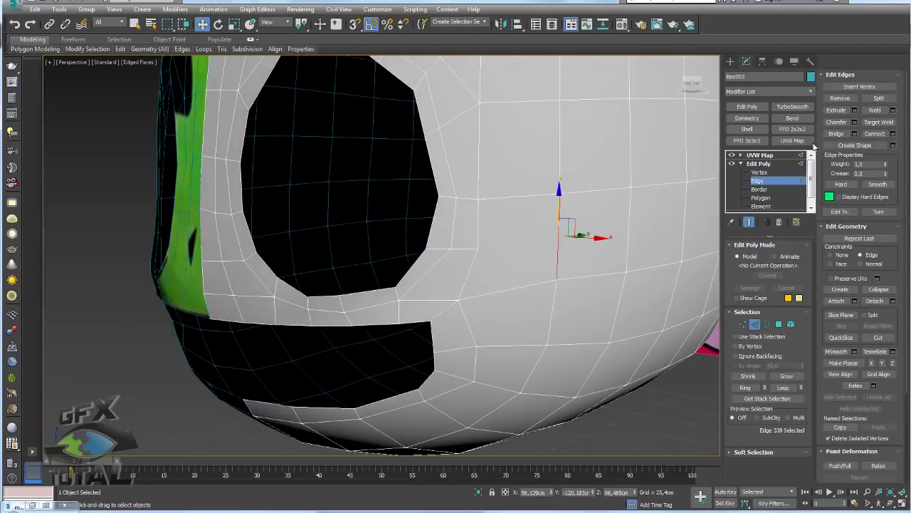
left_click(745, 386)
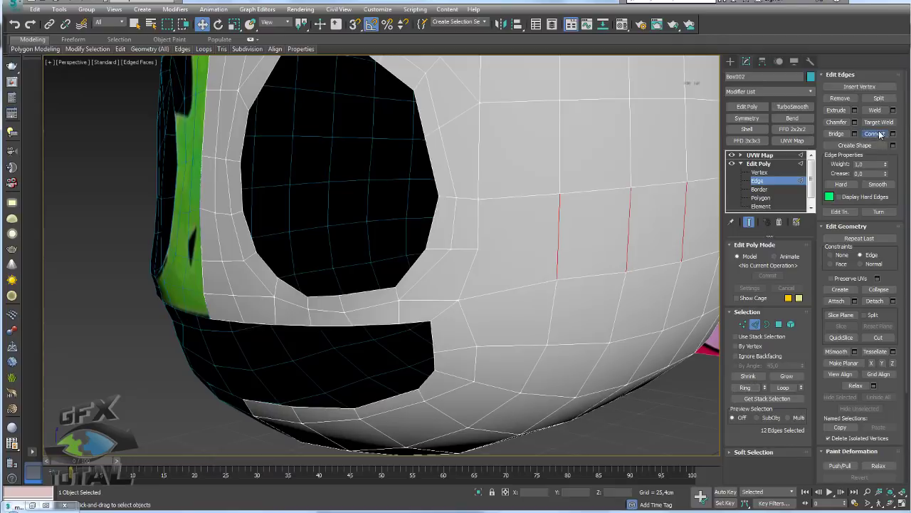
left_click(875, 133)
left_click(742, 323)
left_click(558, 237)
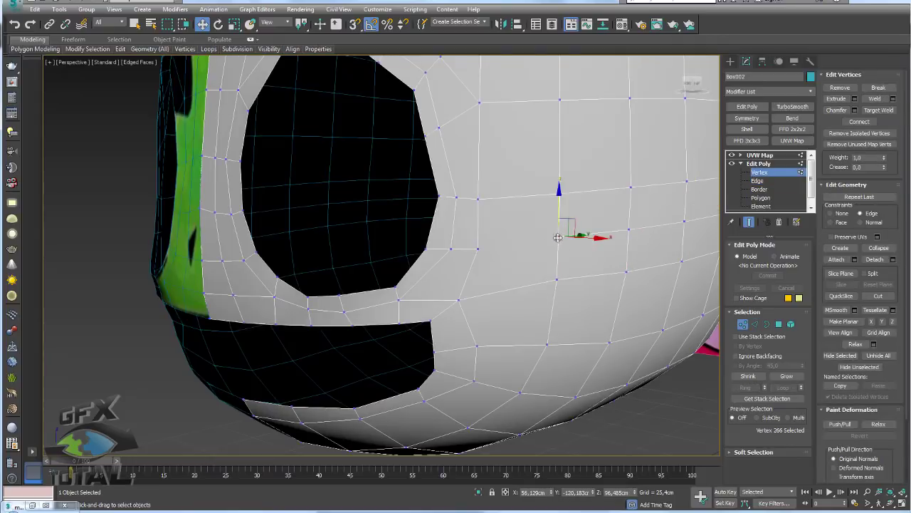
left_click(477, 251, "ctrl")
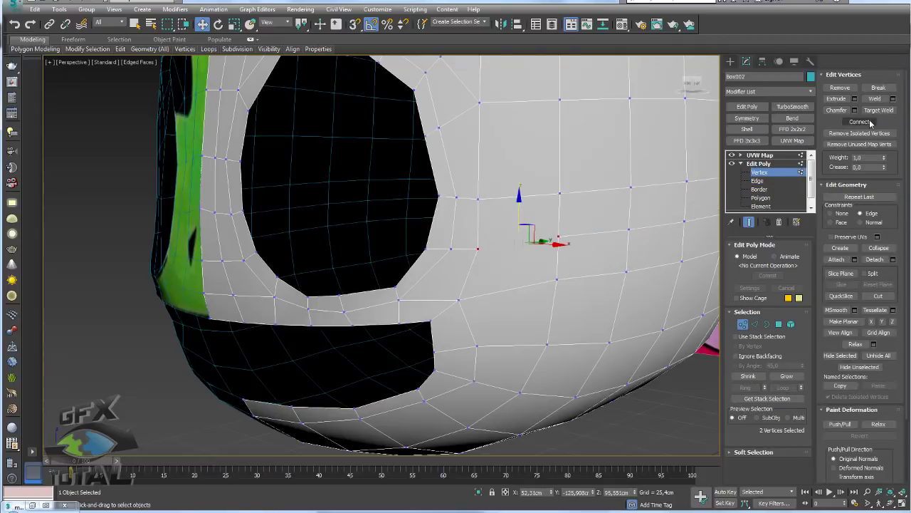
scroll(457, 224, "down", 3)
scroll(456, 225, "down", 3)
- Expand the ribbon's selection tools to full panels and switch to Polygon level
middle_click_drag(423, 205, 463, 223, "alt")
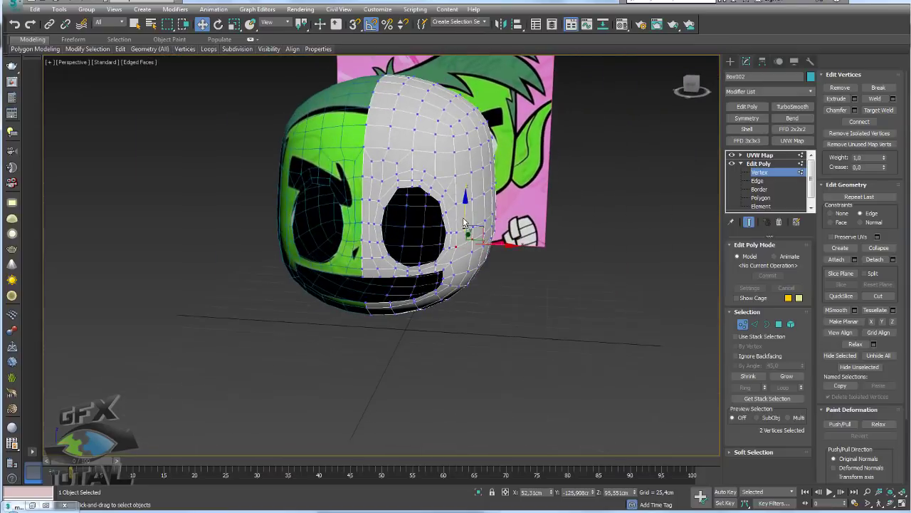
middle_click_drag(544, 279, 428, 178, "alt")
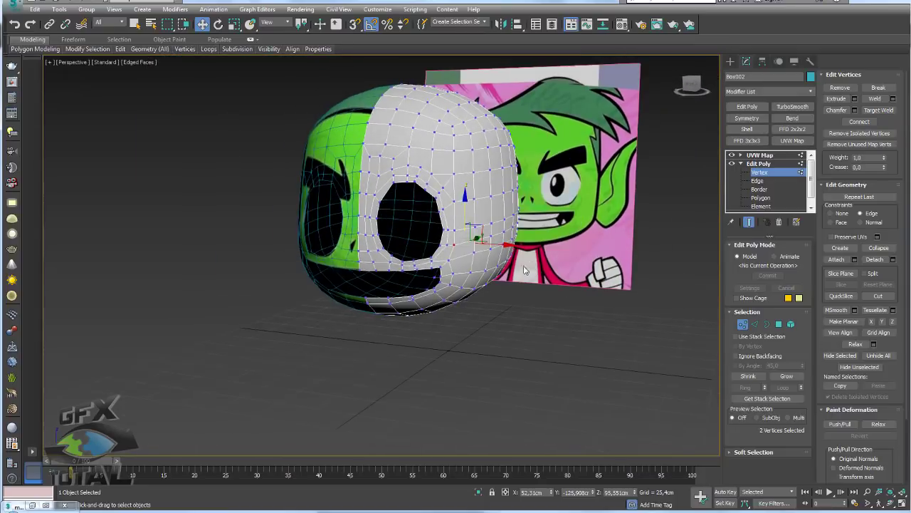
scroll(416, 164, "up", 3)
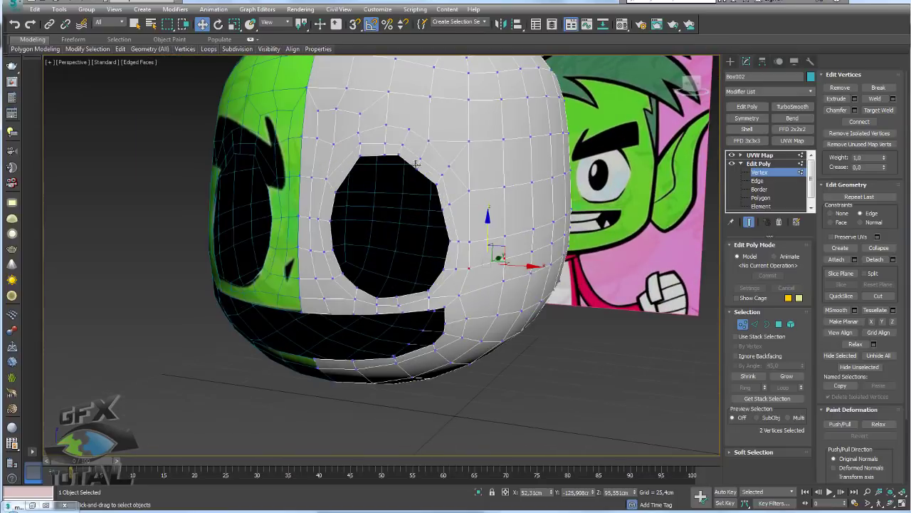
left_click(108, 39)
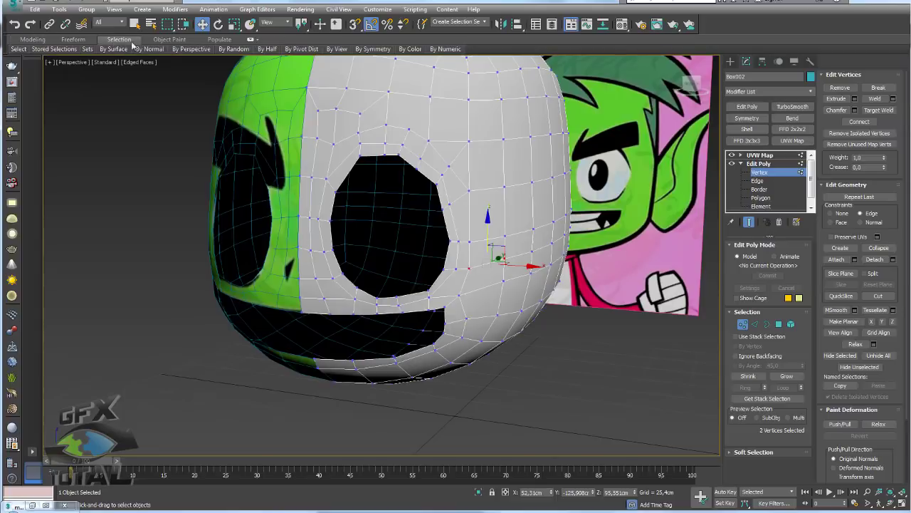
left_click(252, 41)
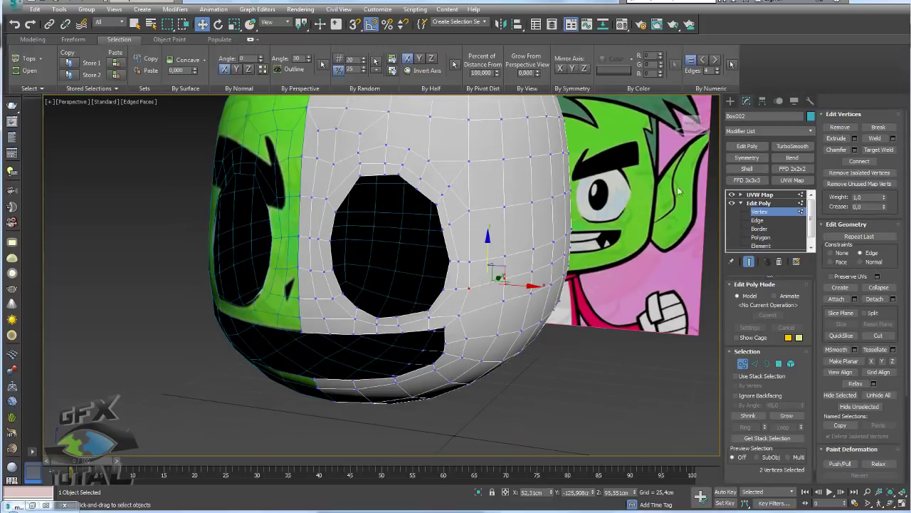
left_click(779, 364)
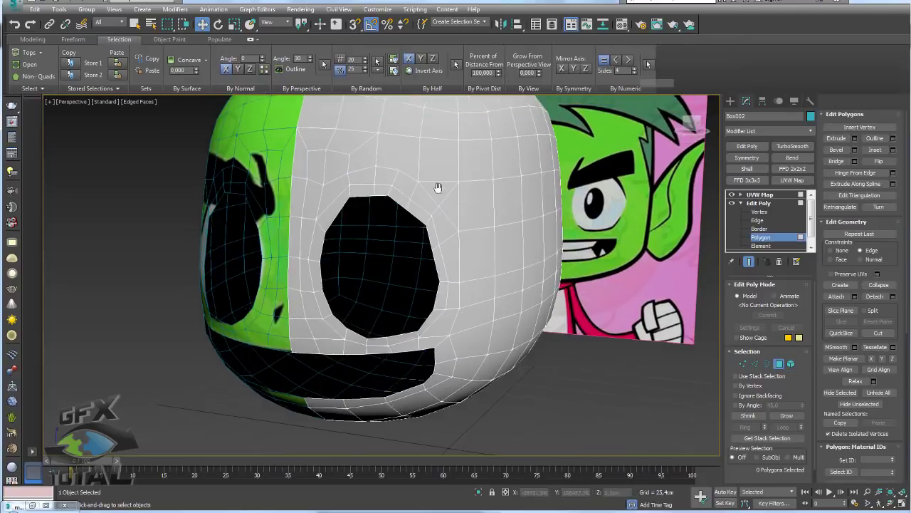
- Select faces by side count to find the non-quad and triangular faces above the eye
middle_click_drag(437, 189, 498, 193, "alt")
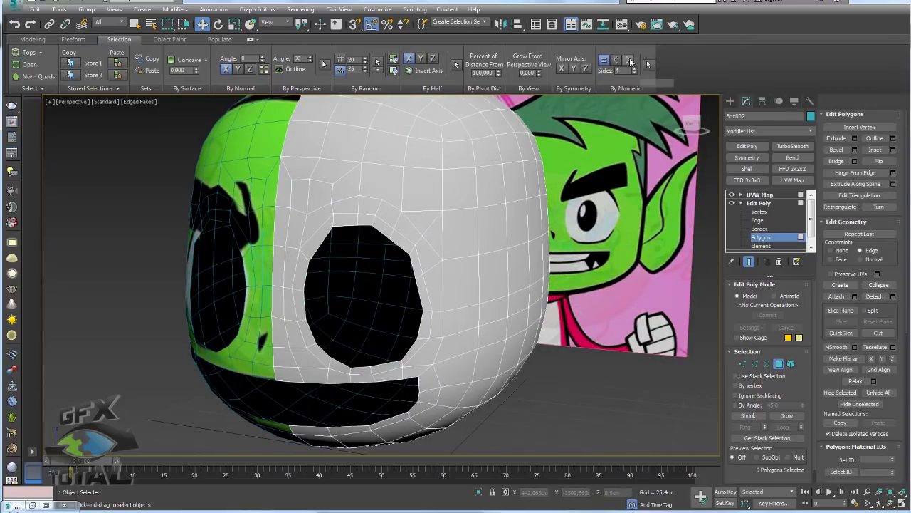
left_click(629, 61)
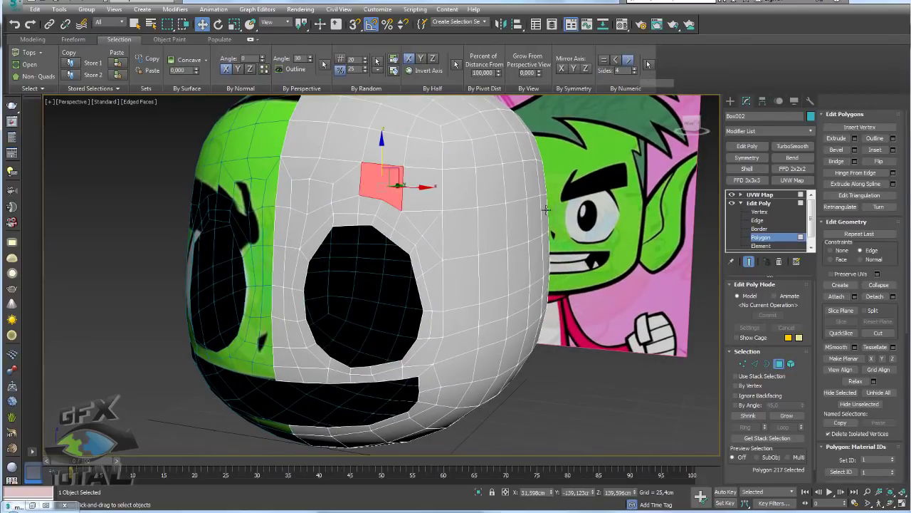
middle_click_drag(516, 218, 495, 221, "alt")
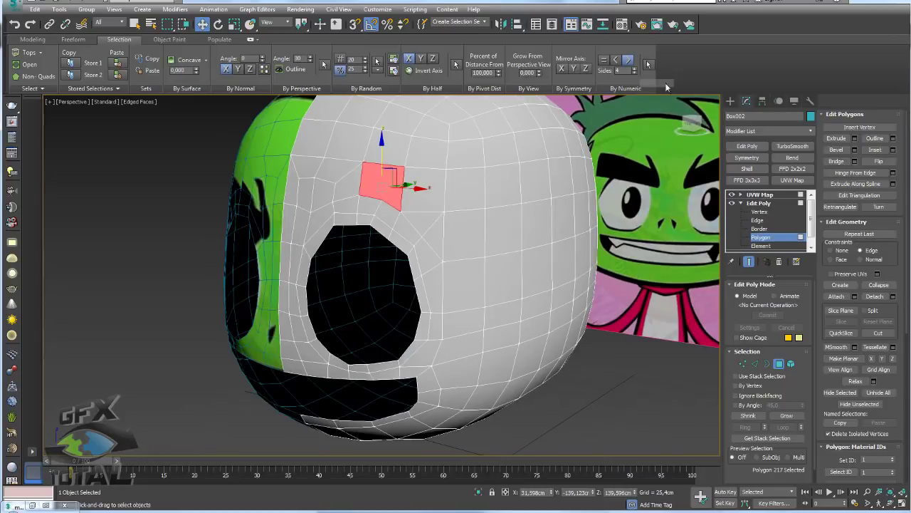
left_click(615, 60)
mouse_move(439, 248)
middle_mouse_down("alt")
mouse_move(437, 232)
mouse_move(484, 187)
middle_mouse_up("alt")
- Select the edge above the eye hole at Edge level
left_click(755, 363)
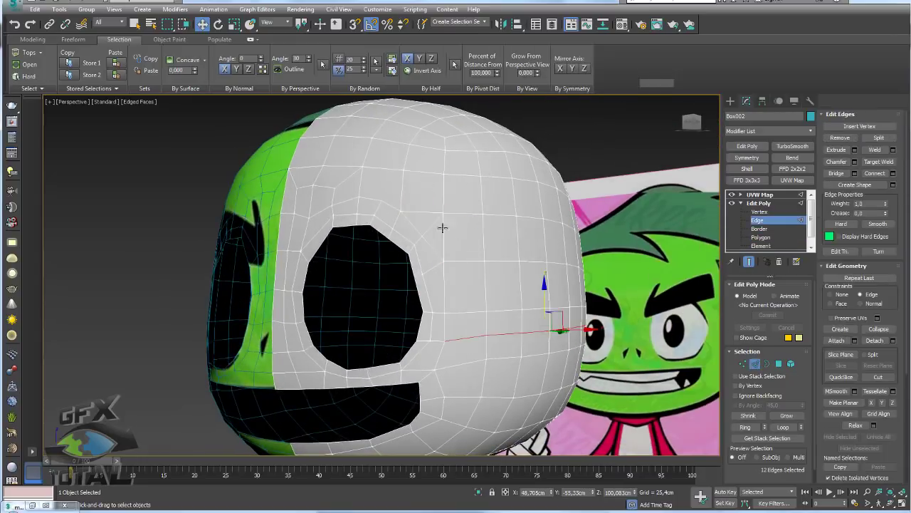
middle_click_drag(438, 226, 427, 245, "alt")
scroll(424, 284, "up", 3)
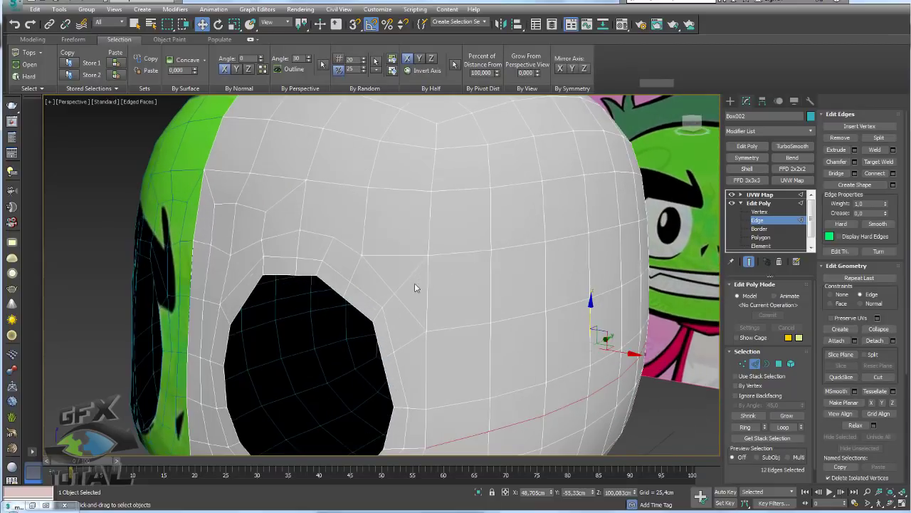
left_click(404, 281)
scroll(419, 292, "up", 2)
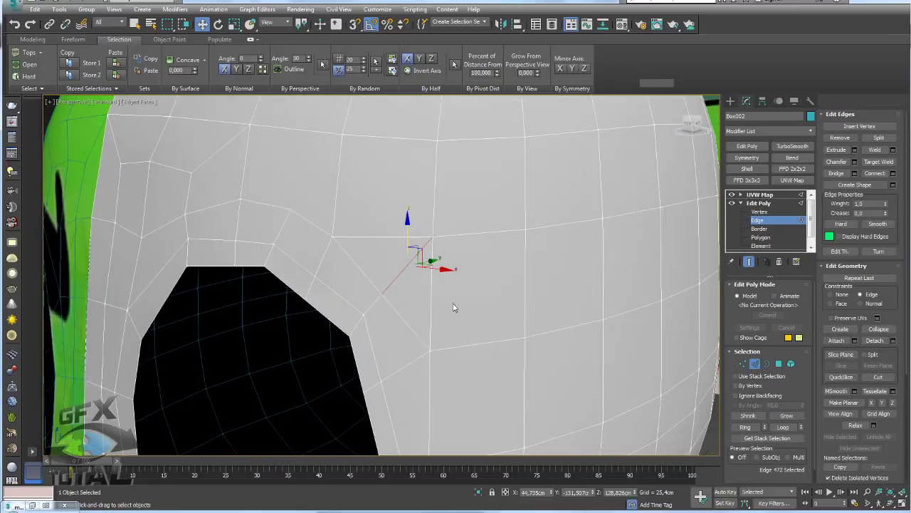
middle_click_drag(444, 283, 534, 297, "alt")
- Slide the vertex above the eye along X, pick a vertex near the eye corner, and start Cut
key("1")
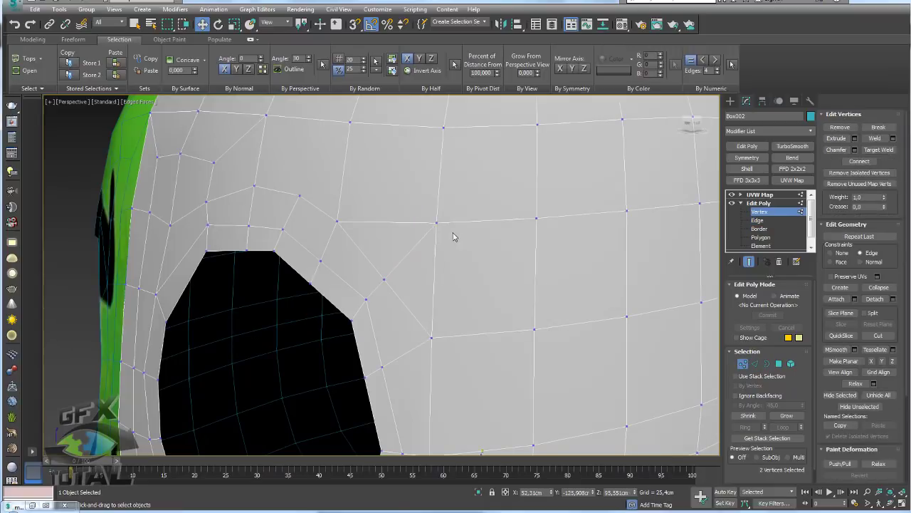
left_click_drag(438, 223, 472, 223)
middle_click_drag(447, 264, 447, 244, "alt")
left_click(382, 280)
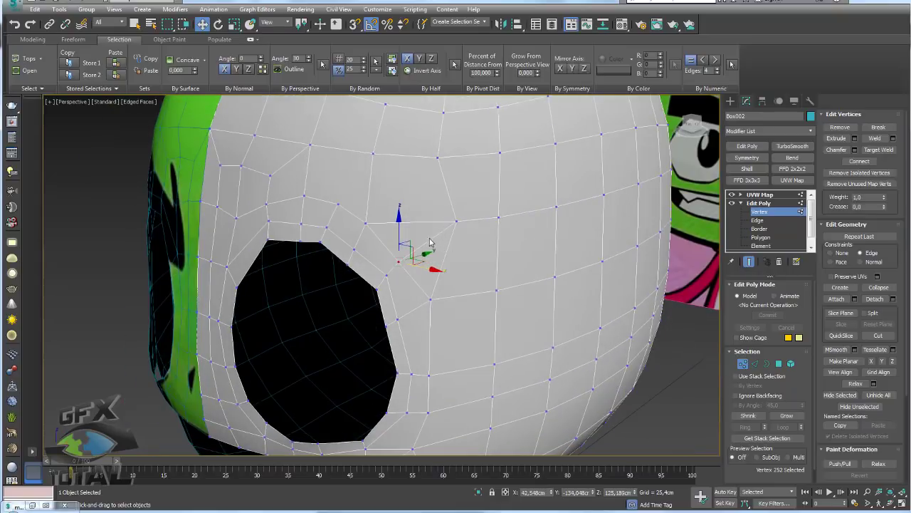
middle_click_drag(379, 229, 362, 206, "alt")
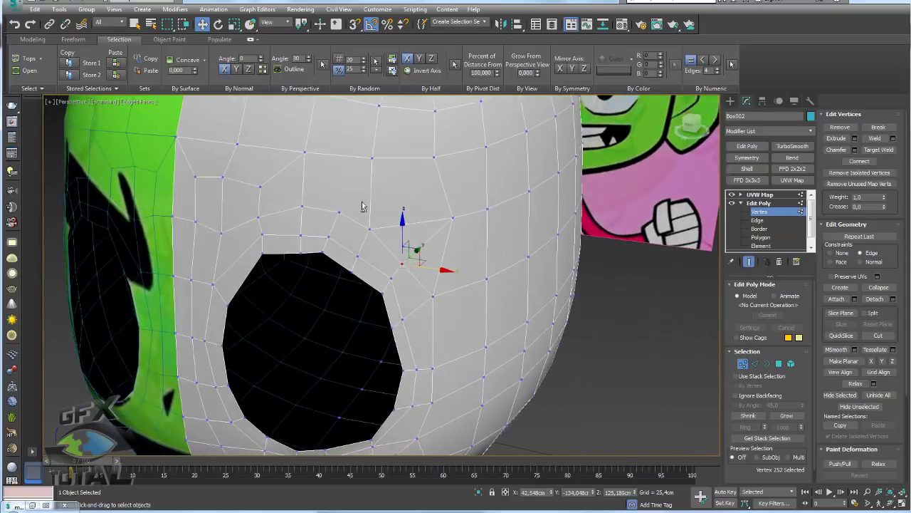
key("alt+c")
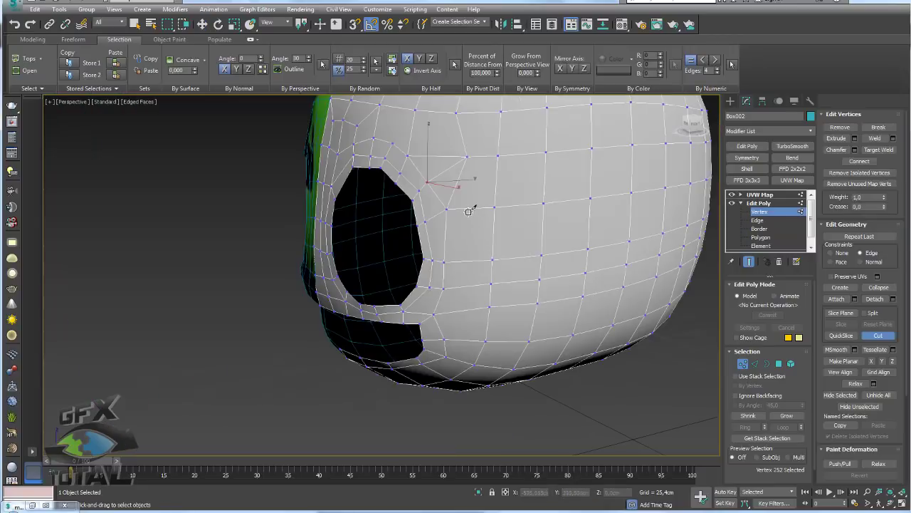
- Abandon the unfinished cut beside the eye and return to edge editing with the Move tool
left_click(472, 205)
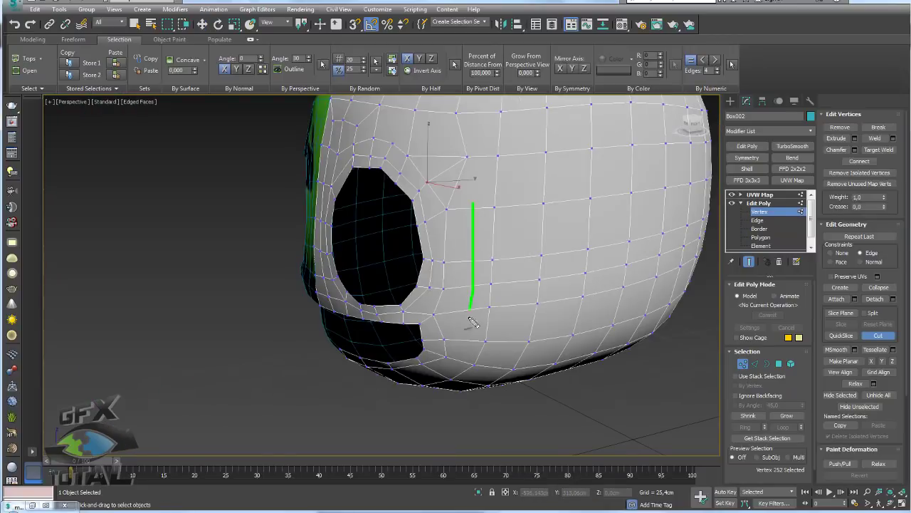
right_click(417, 388)
key("2")
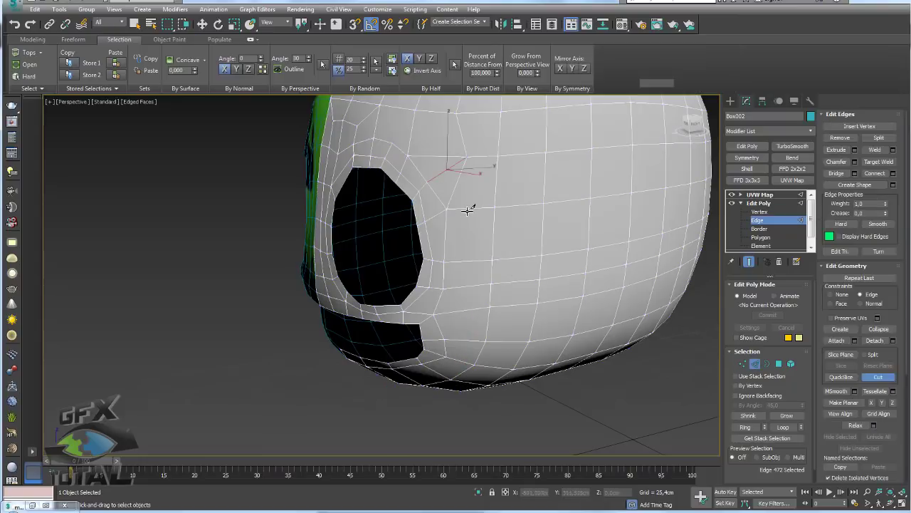
key("w")
- Ring the horizontal edges right of the eye hole and connect them into a new vertical loop
left_click(473, 213)
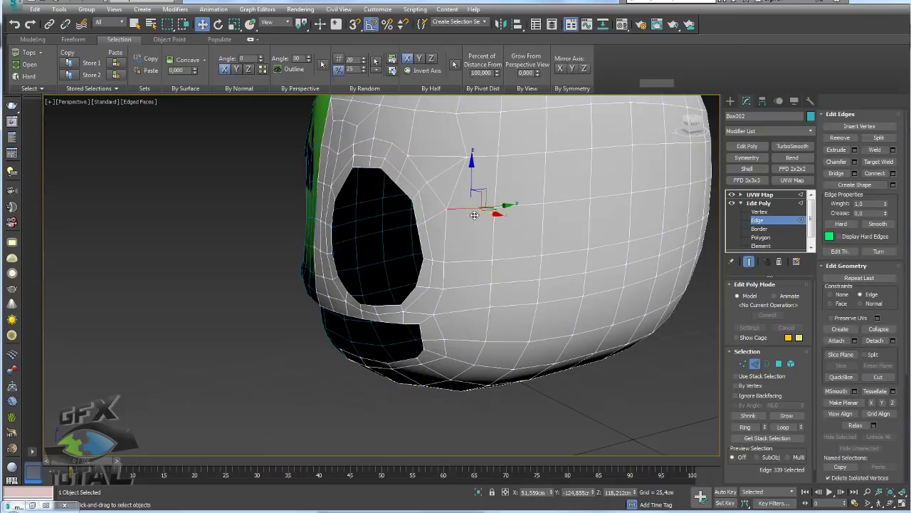
left_click(470, 270, "ctrl")
left_click(471, 283, "ctrl")
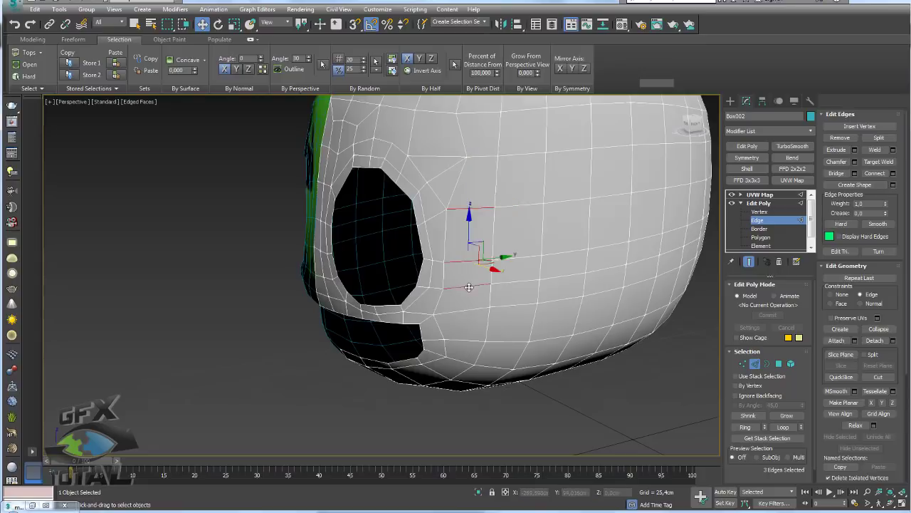
left_click(745, 427)
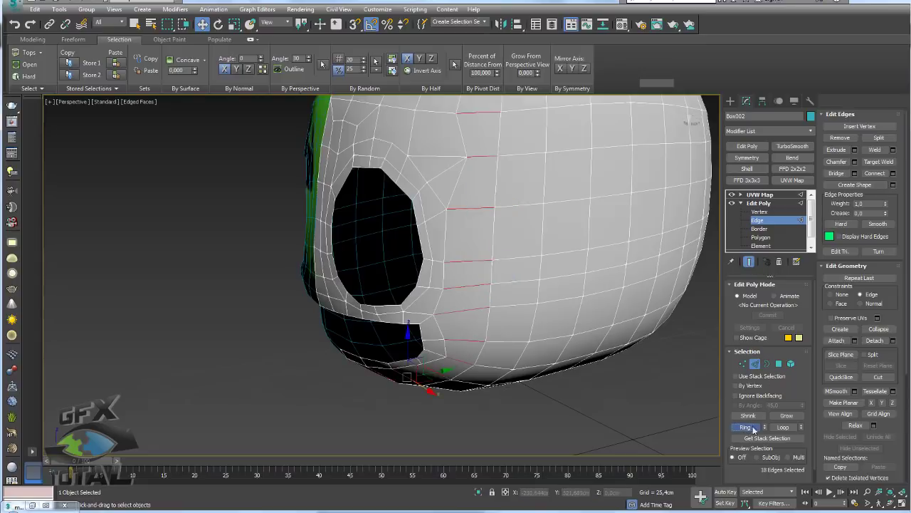
scroll(489, 170, "down", 5)
middle_click_drag(489, 199, 502, 226, "alt")
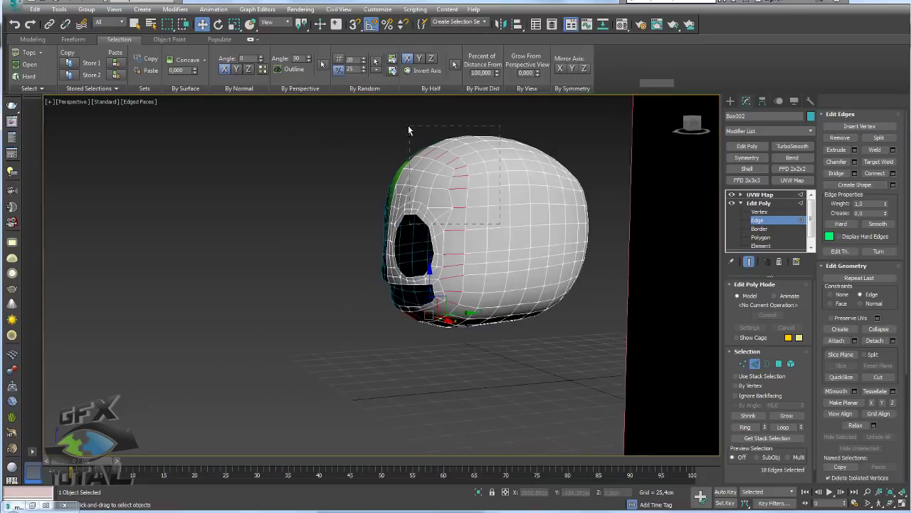
left_click_drag(408, 131, 409, 132, "alt")
scroll(463, 199, "up", 5)
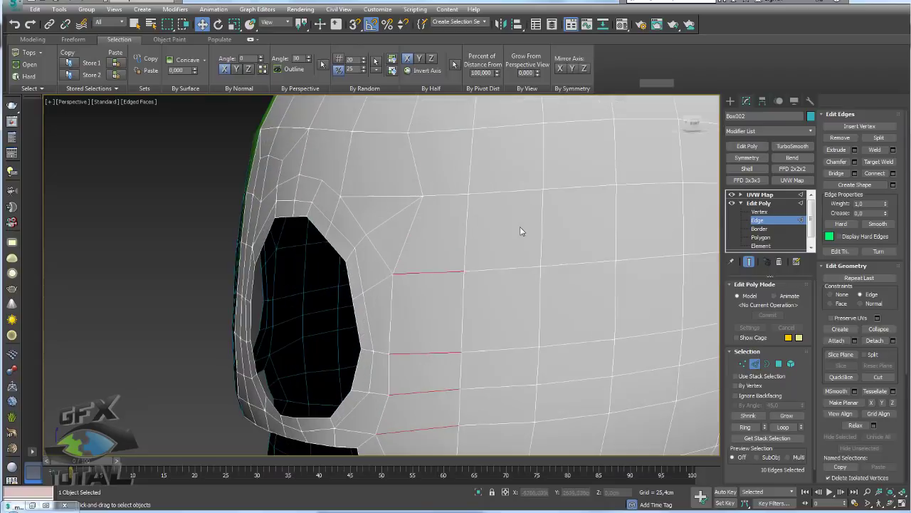
left_click(875, 174)
- Drop a trial cut, clear the edge selection, and orbit to a frontal view of the eye hole
left_click(743, 363)
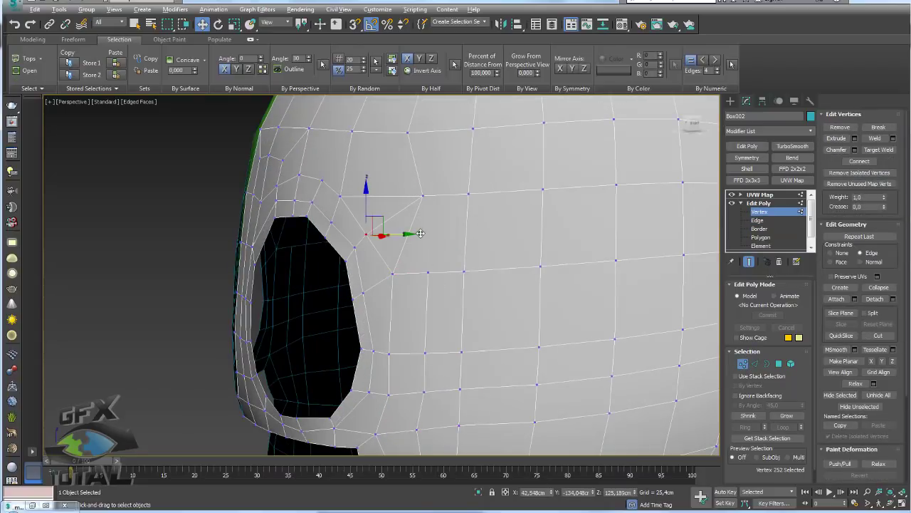
key("alt+c")
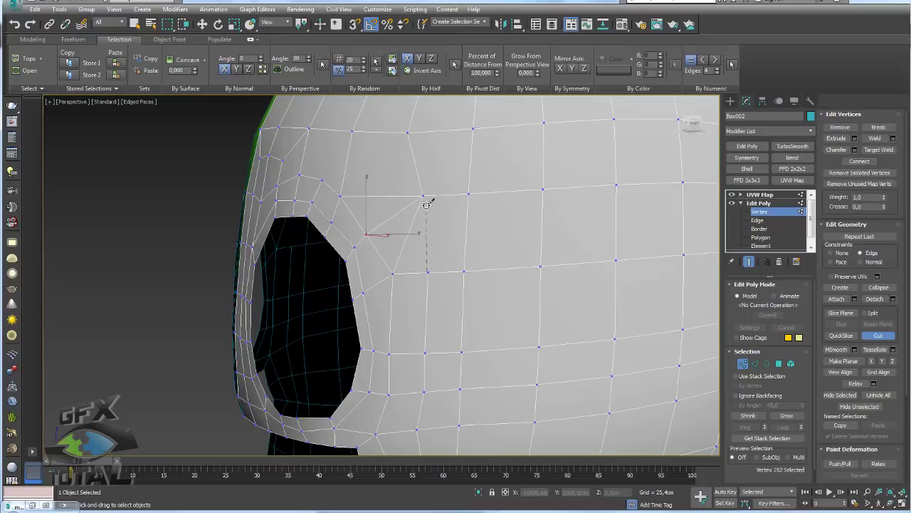
right_click(451, 211)
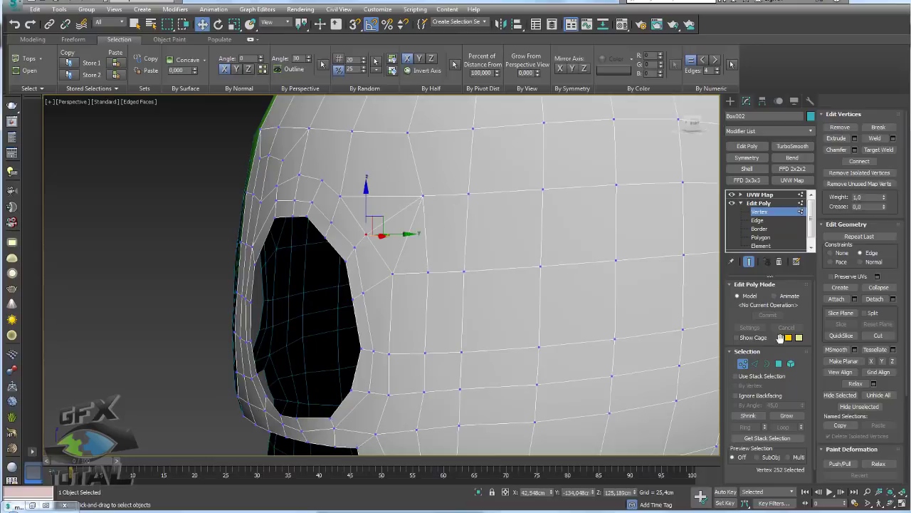
left_click(755, 363)
left_click(404, 251)
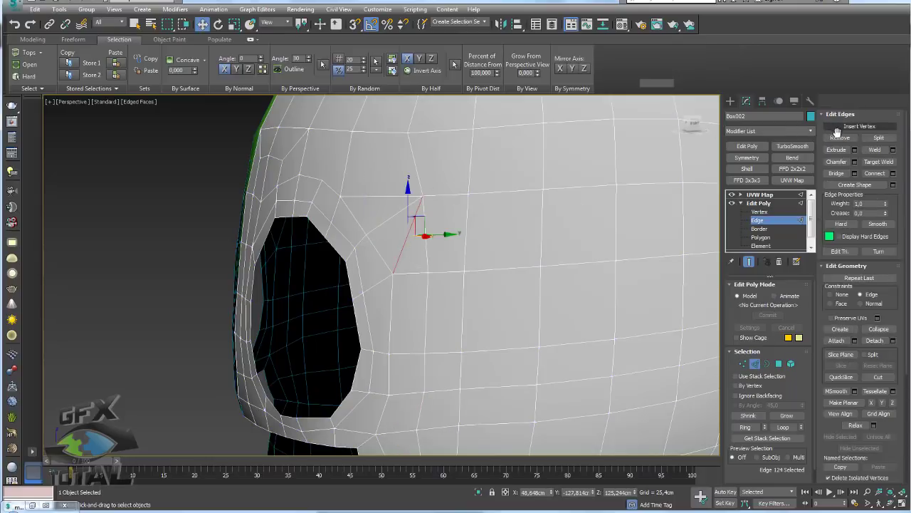
left_click(465, 254)
scroll(466, 230, "down", 5)
mouse_move(466, 230)
middle_mouse_down("alt")
mouse_move(484, 230)
mouse_move(422, 228)
middle_mouse_up("alt")
scroll(446, 269, "up", 3)
scroll(513, 213, "up", 2)
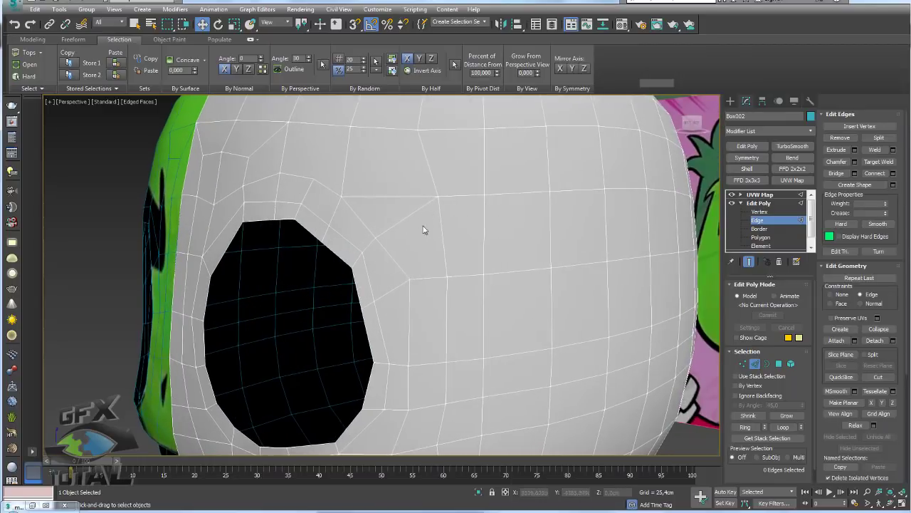
- Cut a new edge from the vertex above the eye hole rightward across the face
key("1")
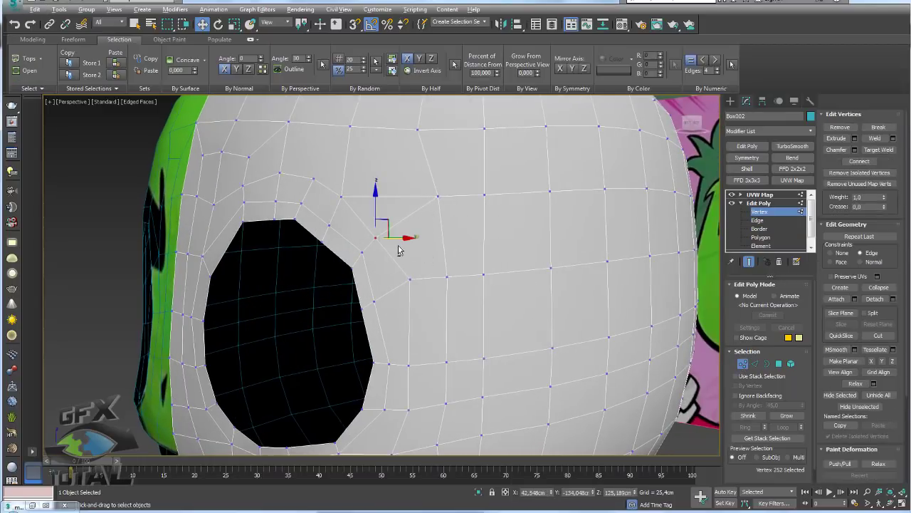
key("alt+c")
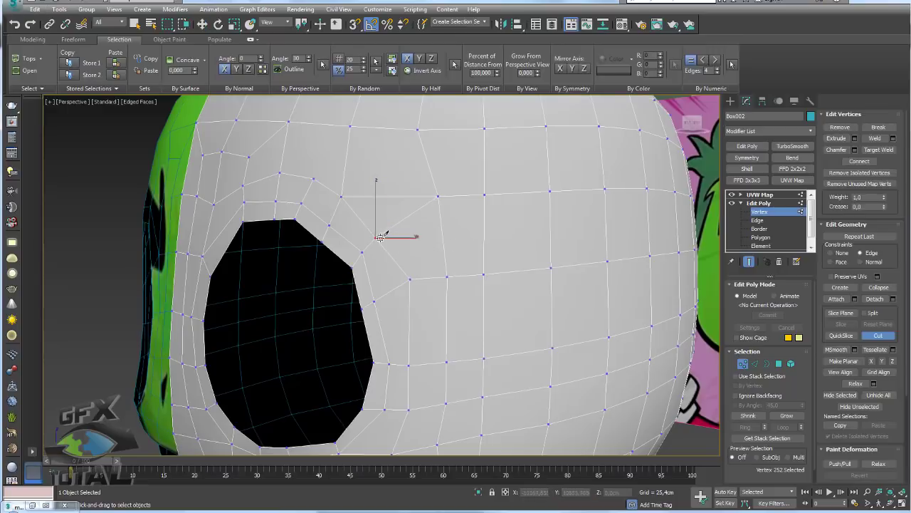
left_click(376, 237)
left_click(441, 233)
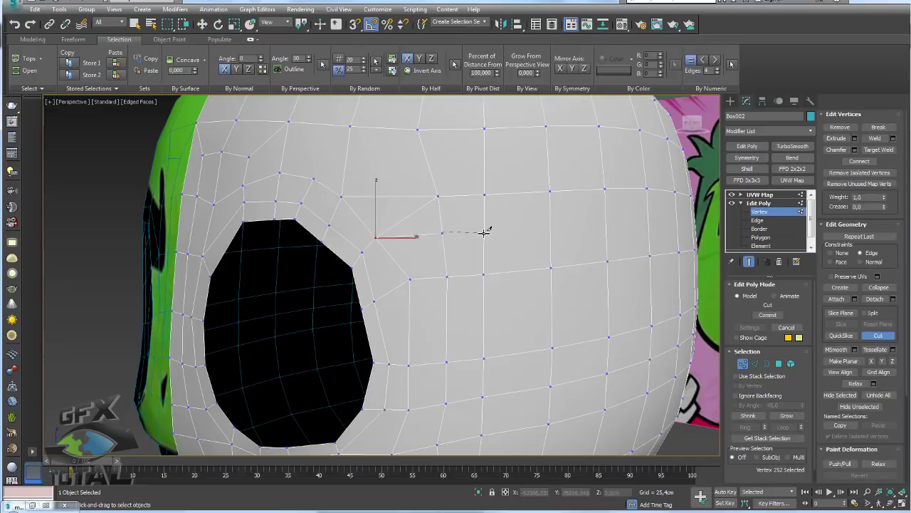
left_click(484, 233)
right_click(566, 230)
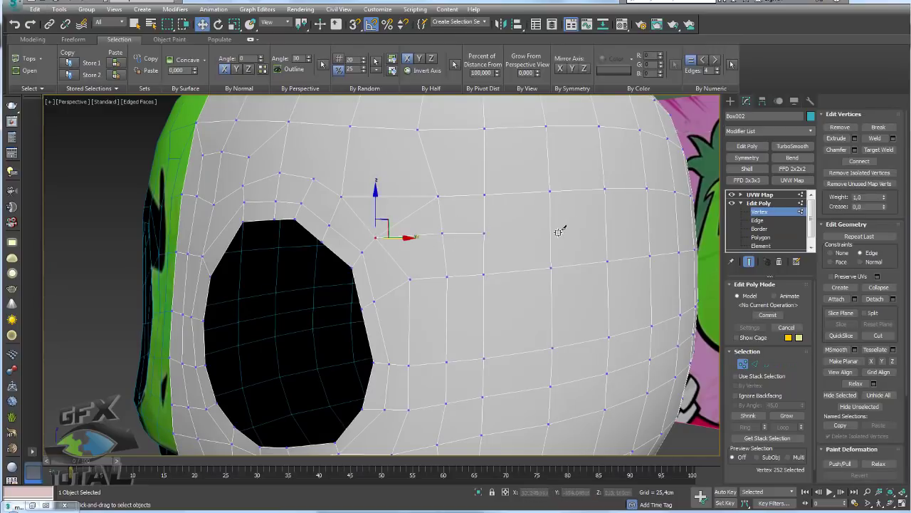
- Connect the vertical edge ring right of the eye with a horizontal edge, then select its two vertices
left_click(755, 363)
left_click(746, 425)
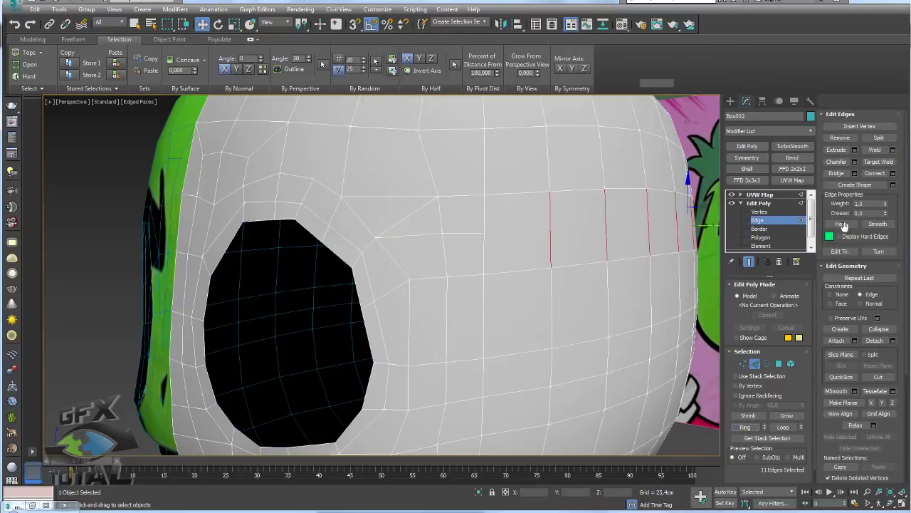
left_click(875, 173)
left_click(744, 363)
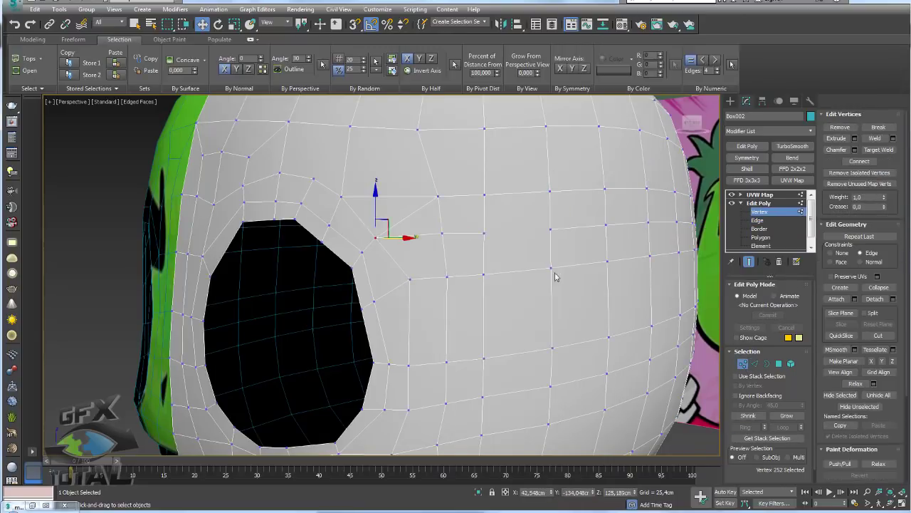
left_click(547, 231)
left_click(485, 234, "ctrl")
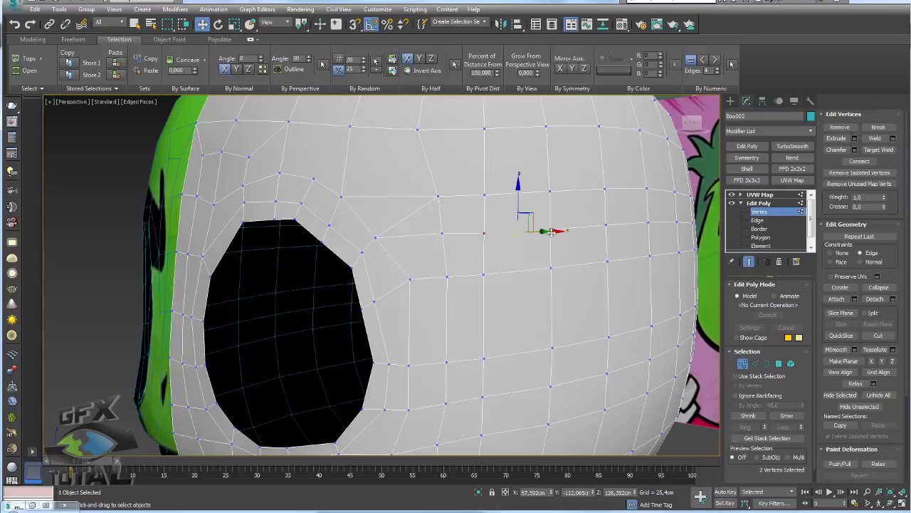
- Try edge and polygon selections near the eye hole, then pick a forehead polygon and zoom in
left_click(755, 363)
left_click(399, 225)
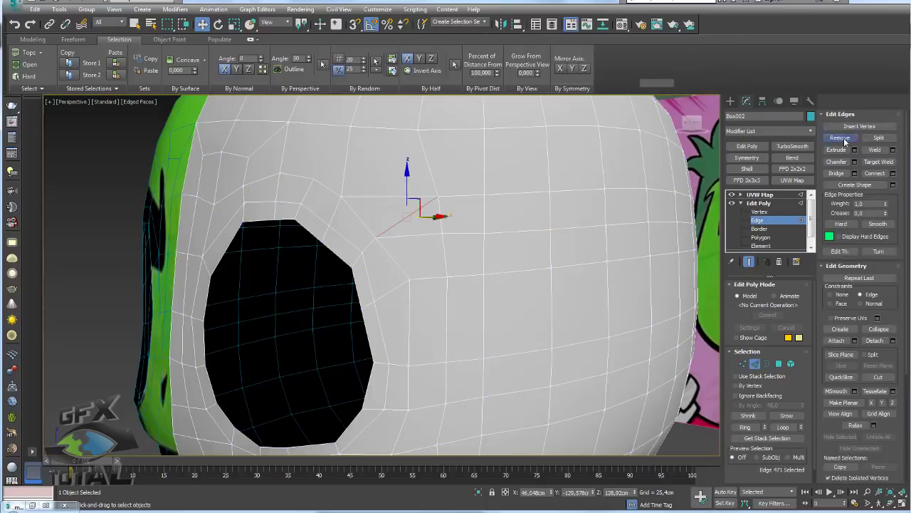
key("ctrl+d")
scroll(403, 233, "down", 5)
left_click(779, 363)
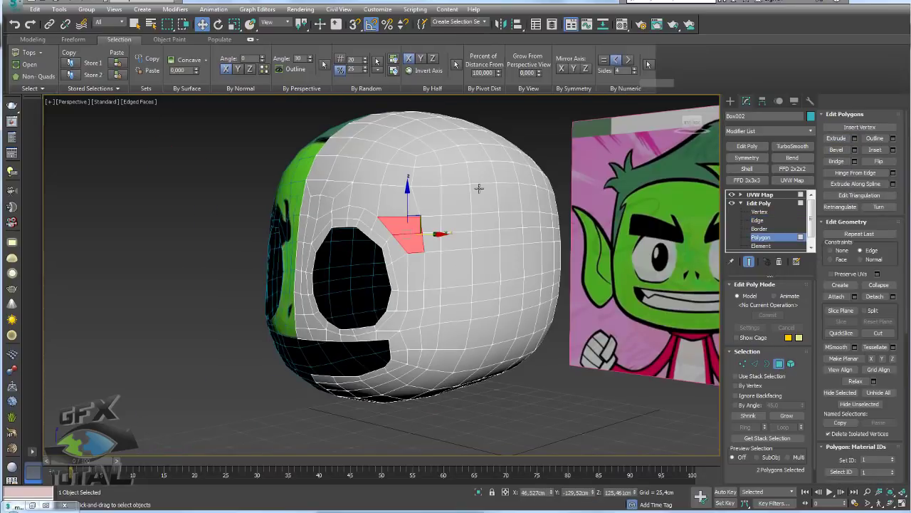
left_click(648, 64)
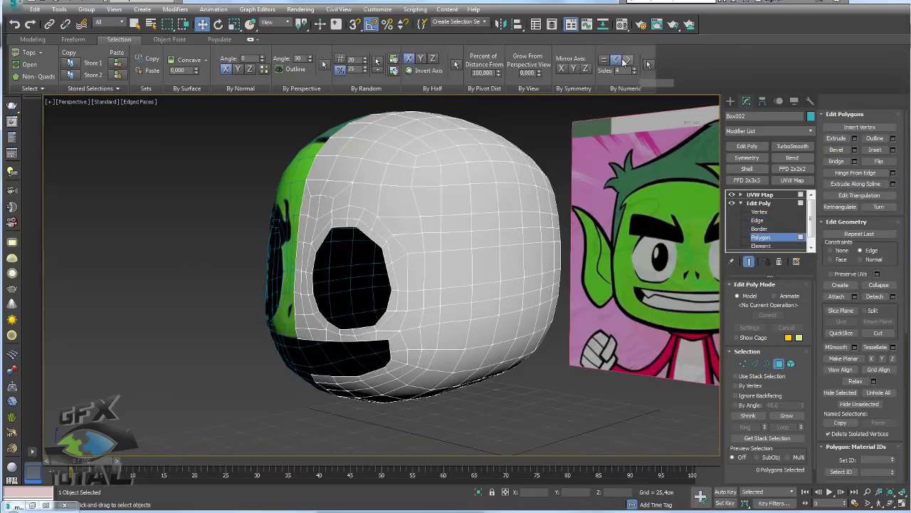
left_click(358, 193)
middle_click_drag(407, 210, 367, 204, "alt")
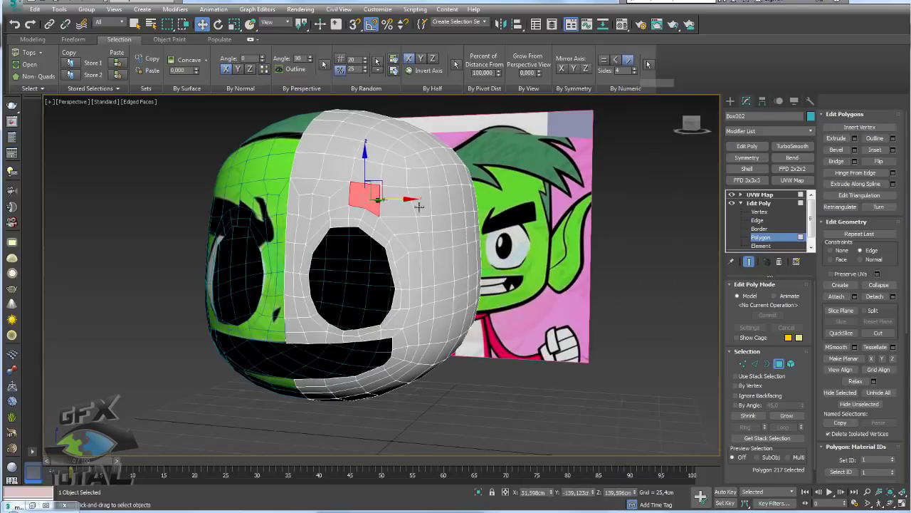
scroll(380, 206, "up", 3)
scroll(380, 206, "up", 2)
scroll(405, 201, "up", 3)
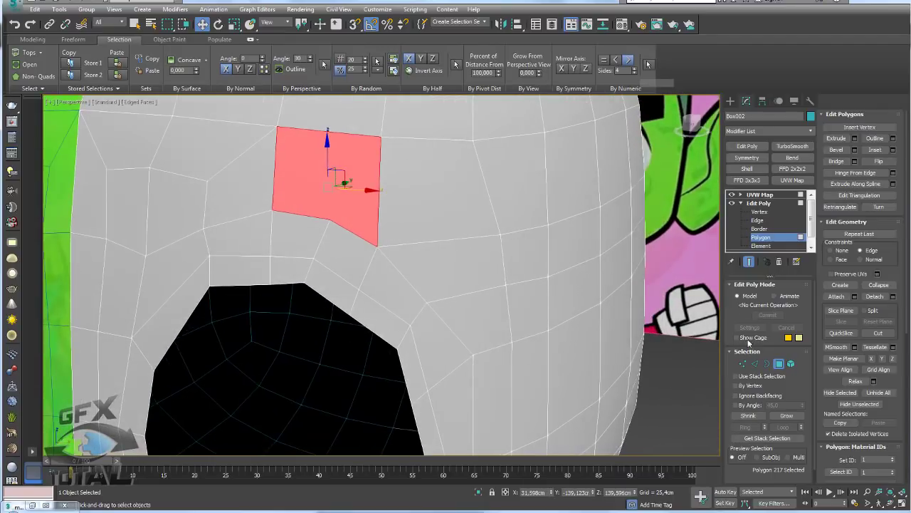
- Select two forehead vertices above the eye hole while checking the character reference
left_click(755, 363)
mouse_move(488, 226)
middle_mouse_down("alt")
mouse_move(501, 277)
mouse_move(719, 365)
mouse_move(342, 171)
middle_mouse_up("alt")
key("1")
left_click(336, 128)
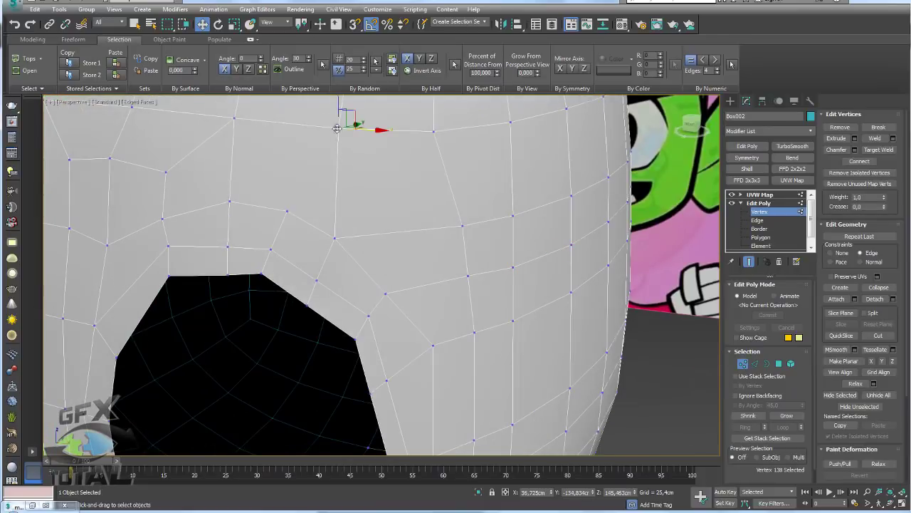
left_click(289, 213, "ctrl")
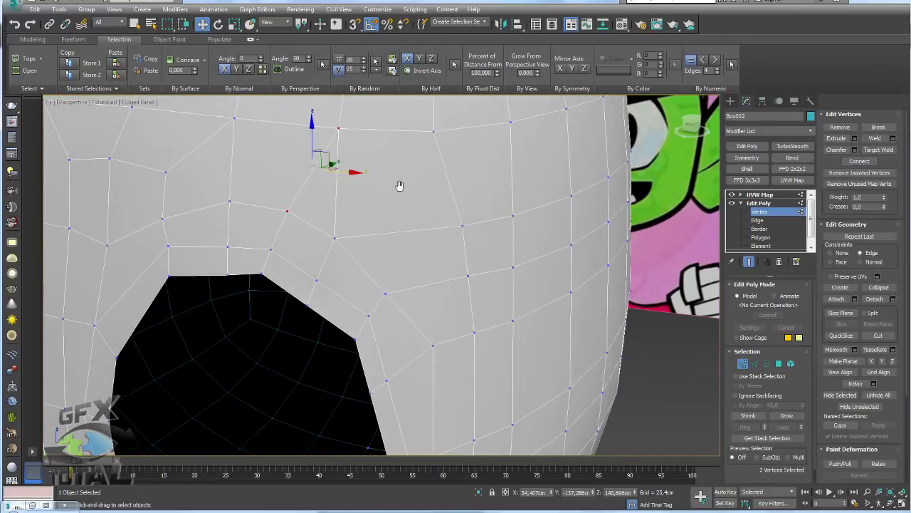
mouse_move(401, 187)
middle_mouse_down("alt")
mouse_move(398, 226)
mouse_move(384, 220)
mouse_move(420, 260)
middle_mouse_up("alt")
- Select the forehead edge ring and connect it into a new horizontal loop
left_click(755, 363)
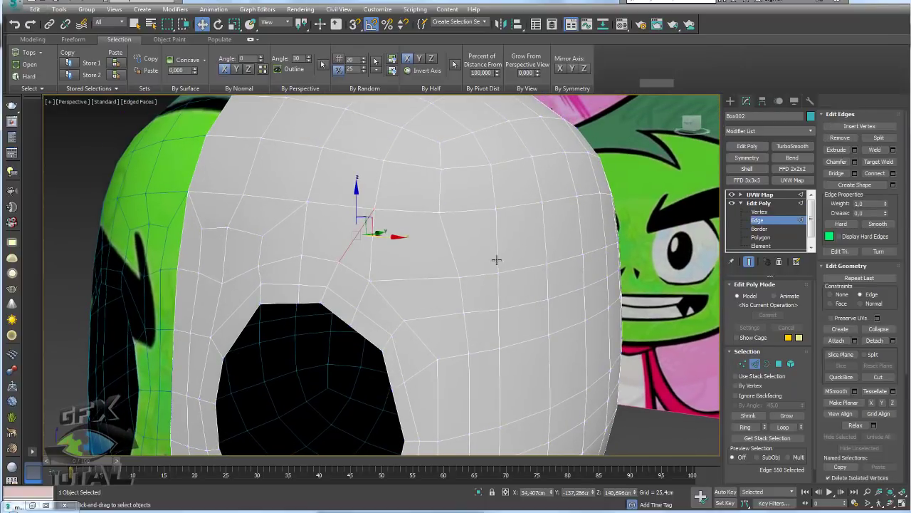
left_click(745, 427)
left_click(875, 173)
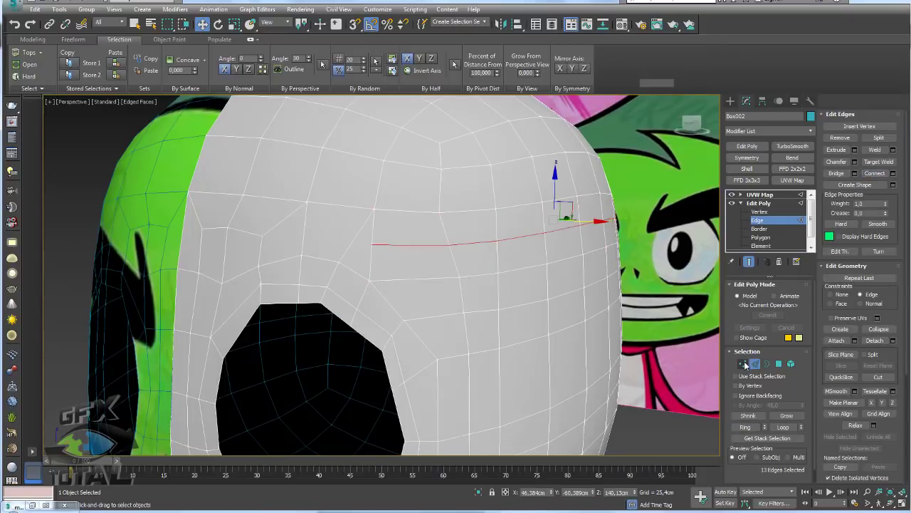
key("1")
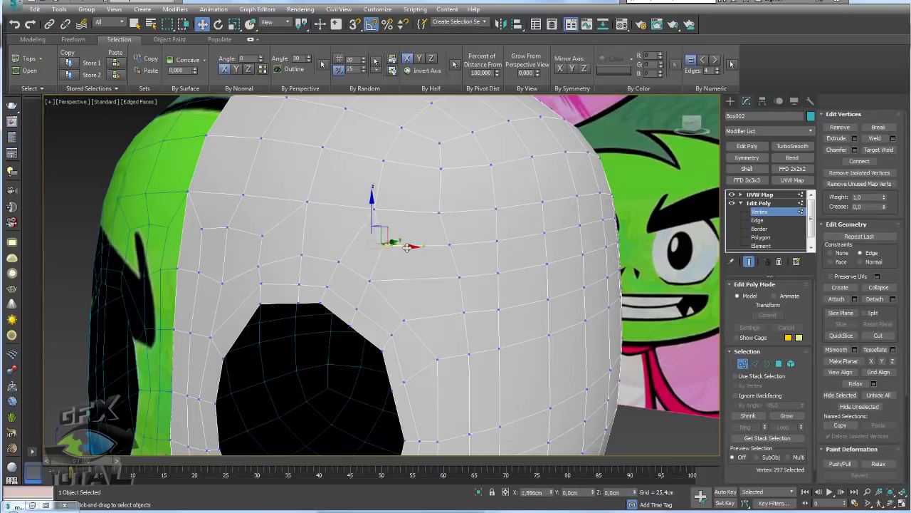
- From the head's left side, raise the two vertices just above the eye hole
left_click(394, 245)
middle_click_drag(435, 274, 407, 255, "alt")
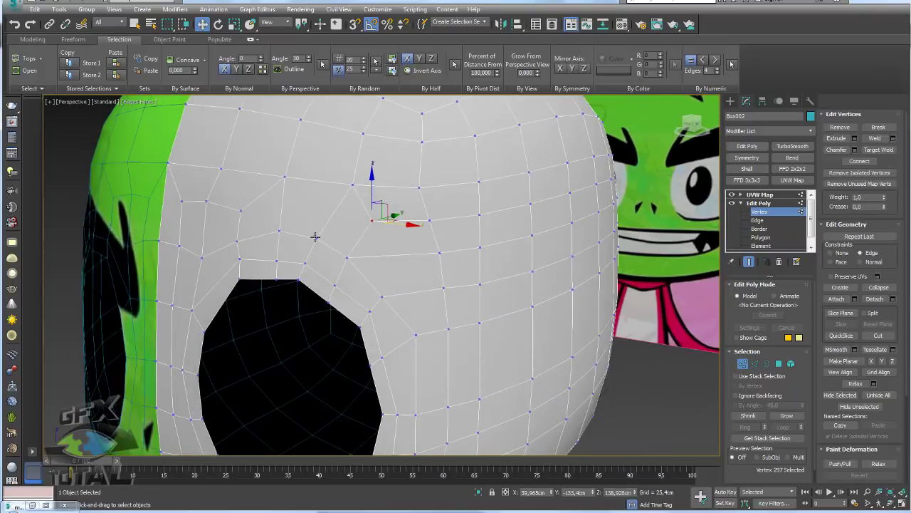
left_click_drag(316, 236, 351, 186)
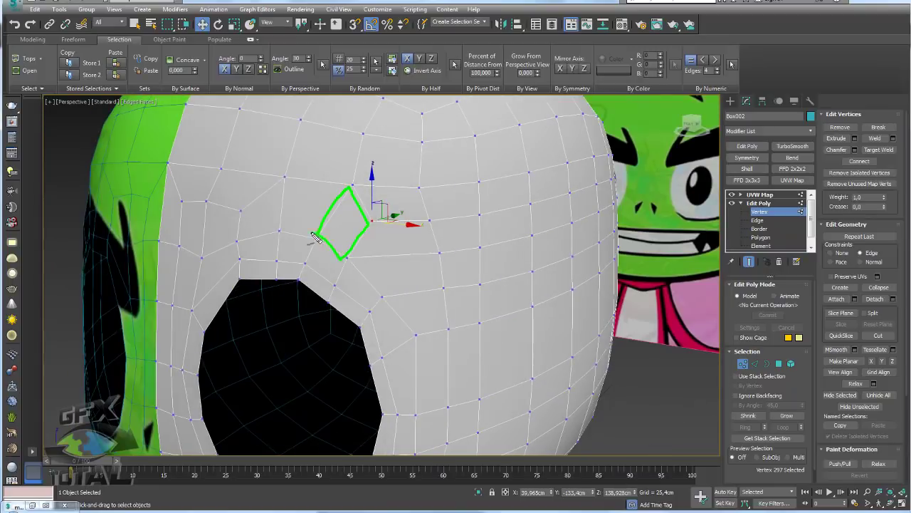
mouse_move(305, 238)
middle_mouse_down("alt")
mouse_move(329, 245)
mouse_move(336, 234)
middle_mouse_up("alt")
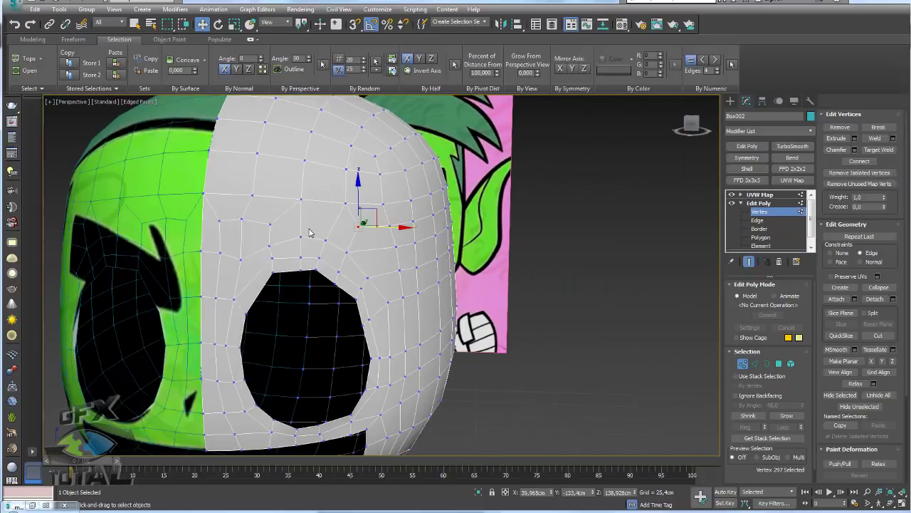
scroll(335, 230, "up", 2)
scroll(349, 222, "up", 2)
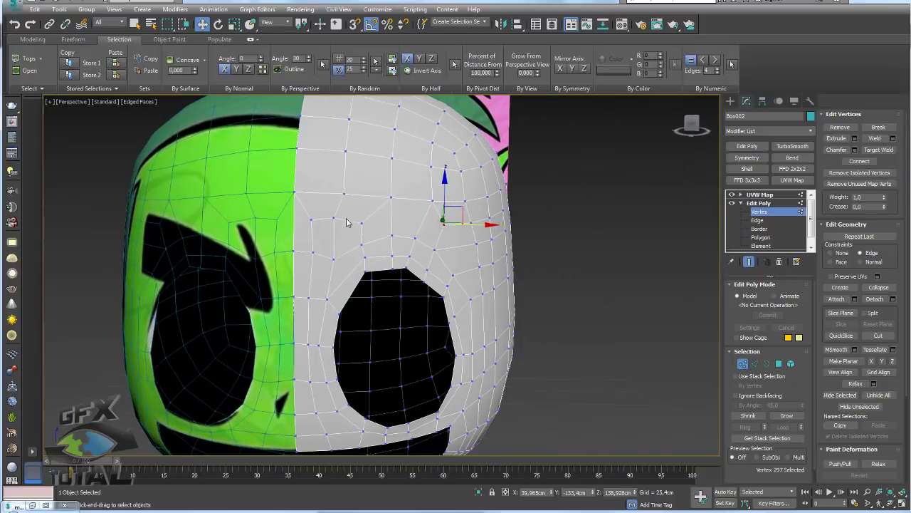
scroll(349, 222, "up", 3)
left_click(317, 278)
left_click(295, 270, "ctrl")
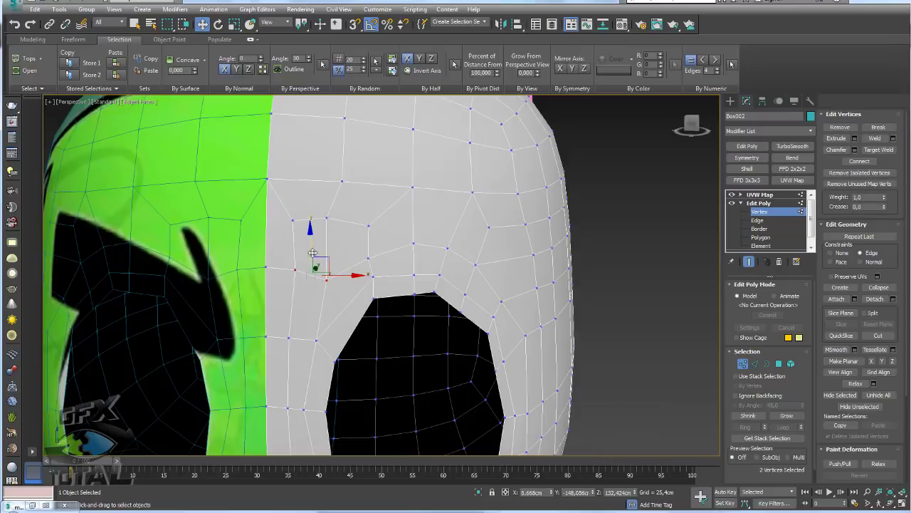
mouse_move(309, 246)
left_mouse_down()
mouse_move(311, 236)
mouse_move(342, 230)
left_mouse_up()
- Nudge another rim vertex upward and pick two more upper-rim vertices before leaving vertex editing
left_click(329, 264)
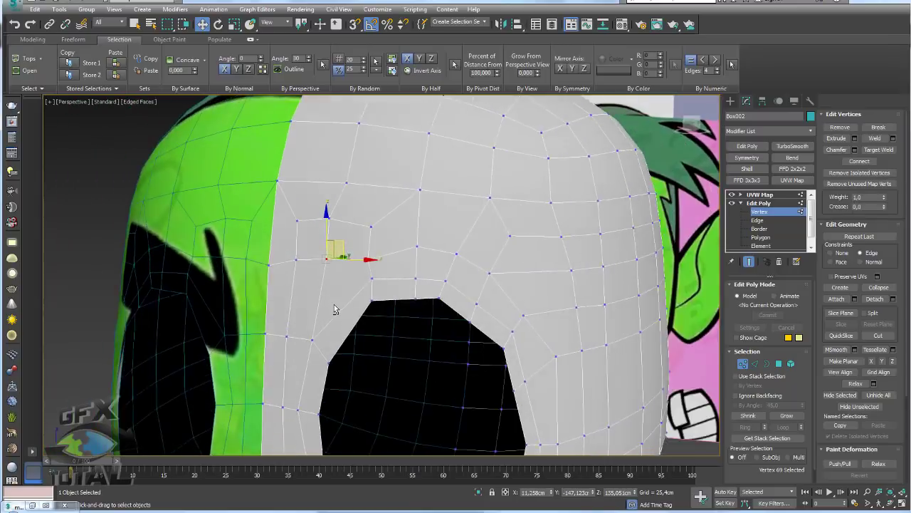
mouse_move(348, 231)
middle_mouse_down("alt")
mouse_move(368, 233)
mouse_move(361, 310)
middle_mouse_up("alt")
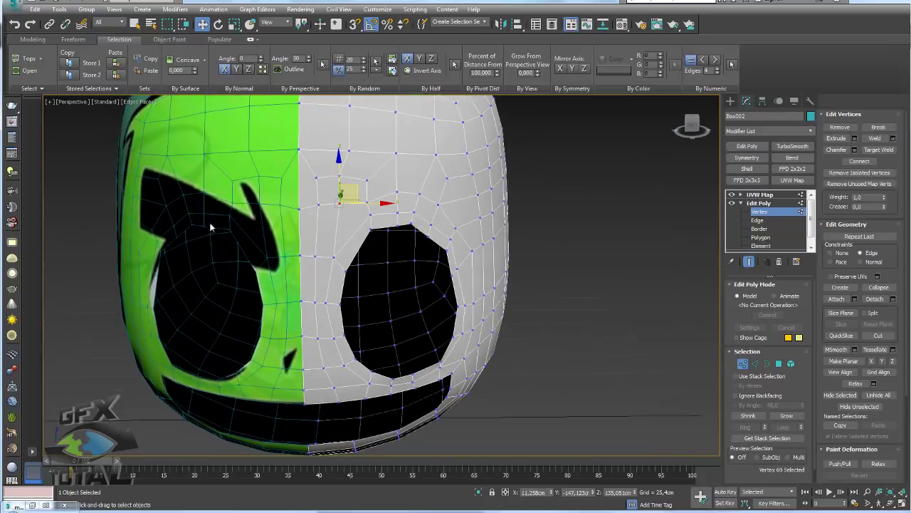
left_click(370, 215)
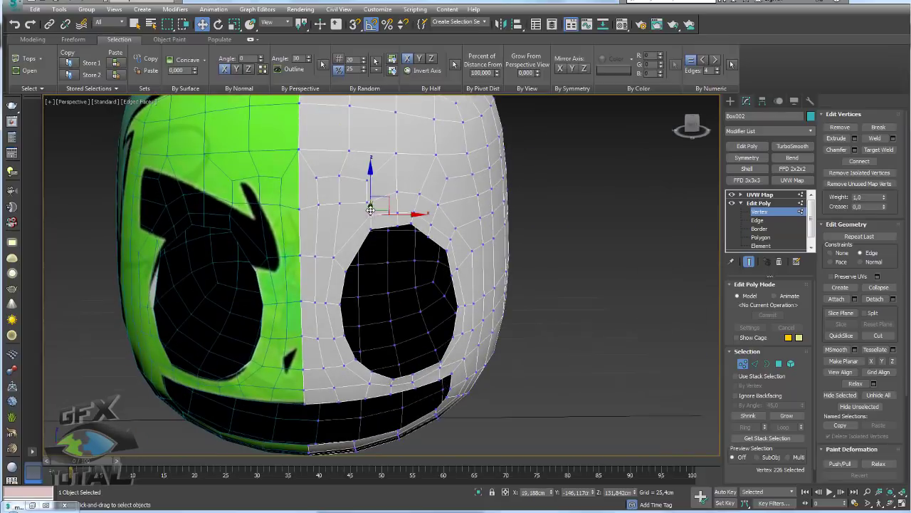
scroll(370, 215, "up", 2)
middle_click_drag(420, 242, 436, 255, "alt")
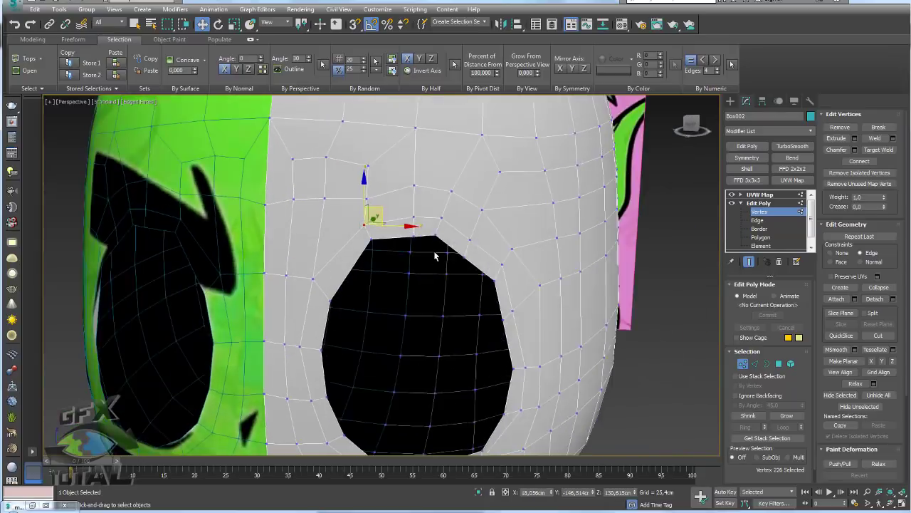
left_click(442, 217)
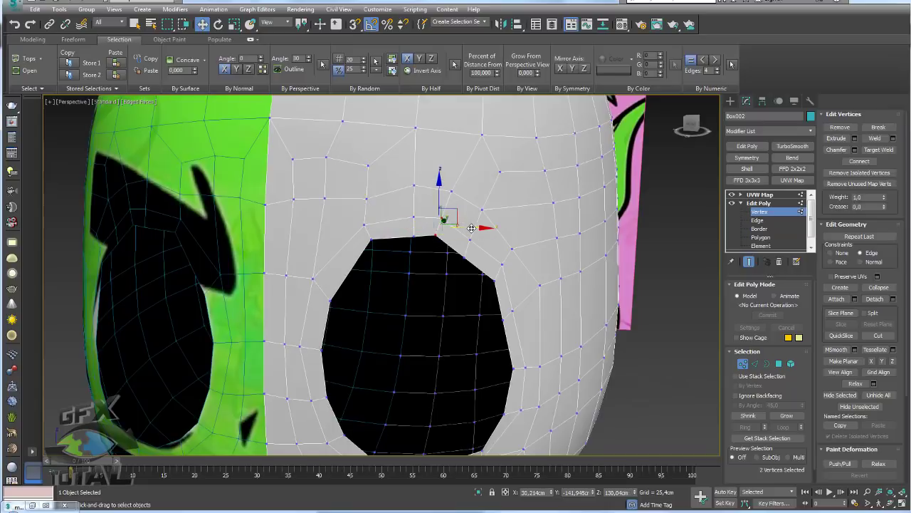
left_click(471, 238, "ctrl")
scroll(463, 271, "down", 3)
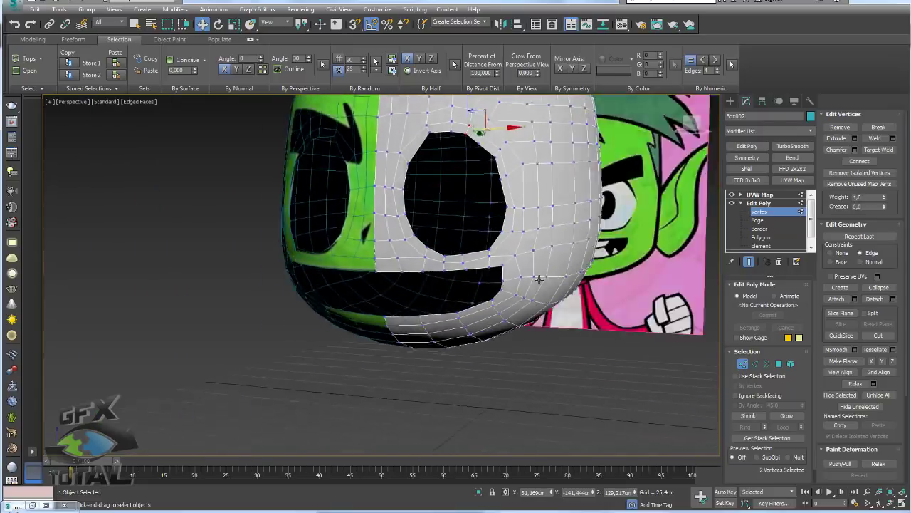
middle_click_drag(464, 270, 568, 280, "alt")
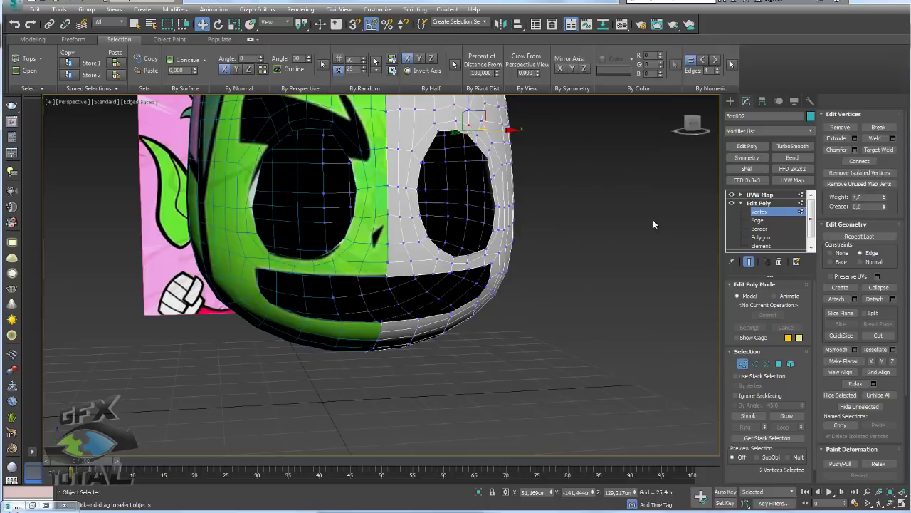
left_click(769, 204)
- Orbit around the head to check both sides, ending on a front-on view
mouse_move(433, 199)
middle_mouse_down("alt")
mouse_move(427, 269)
mouse_move(576, 252)
middle_mouse_up("alt")
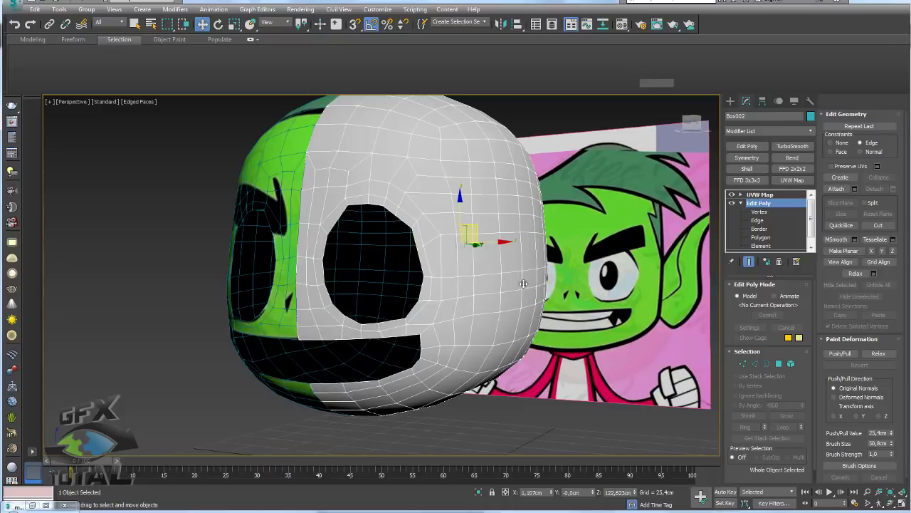
scroll(289, 302, "up", 2)
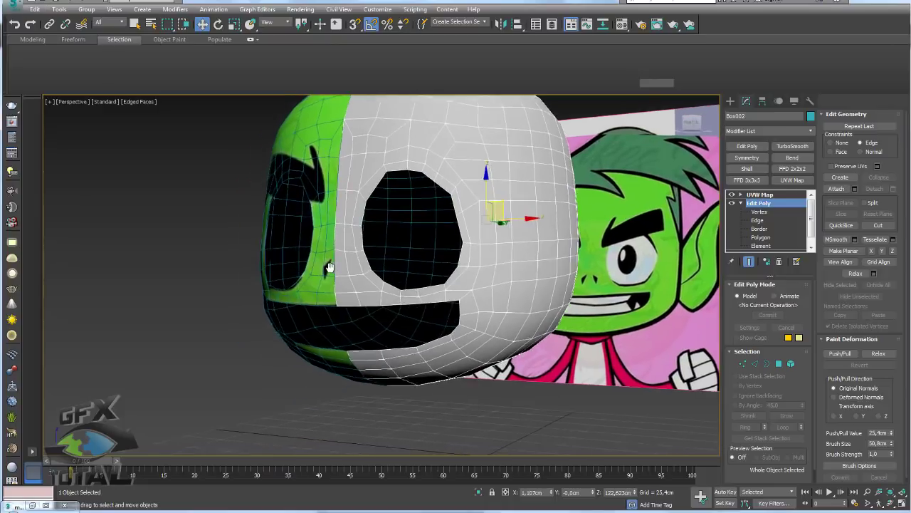
scroll(306, 285, "up", 1)
scroll(334, 271, "up", 1)
scroll(327, 270, "down", 3)
mouse_move(327, 272)
middle_mouse_down("alt")
mouse_move(362, 277)
mouse_move(326, 269)
mouse_move(335, 277)
mouse_move(645, 237)
middle_mouse_up("alt")
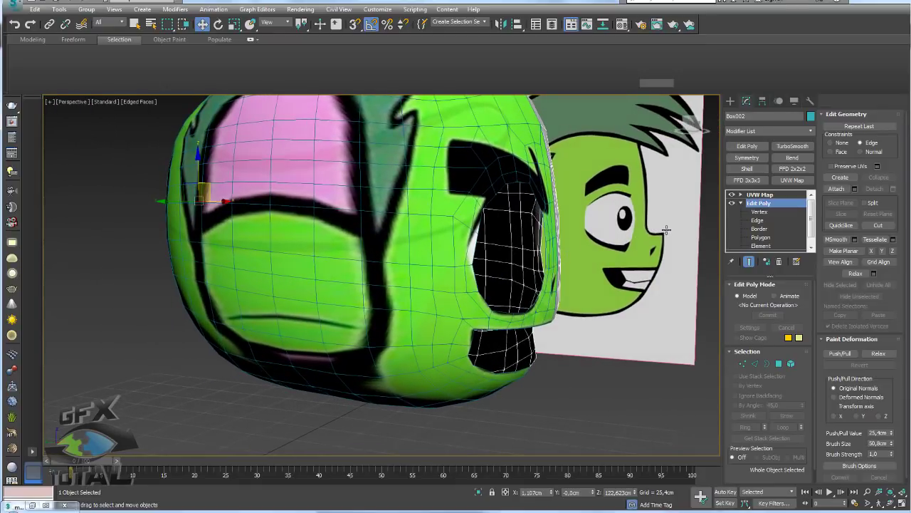
mouse_move(649, 203)
middle_mouse_down("alt")
mouse_move(427, 278)
mouse_move(255, 300)
middle_mouse_up("alt")
scroll(497, 301, "up", 3)
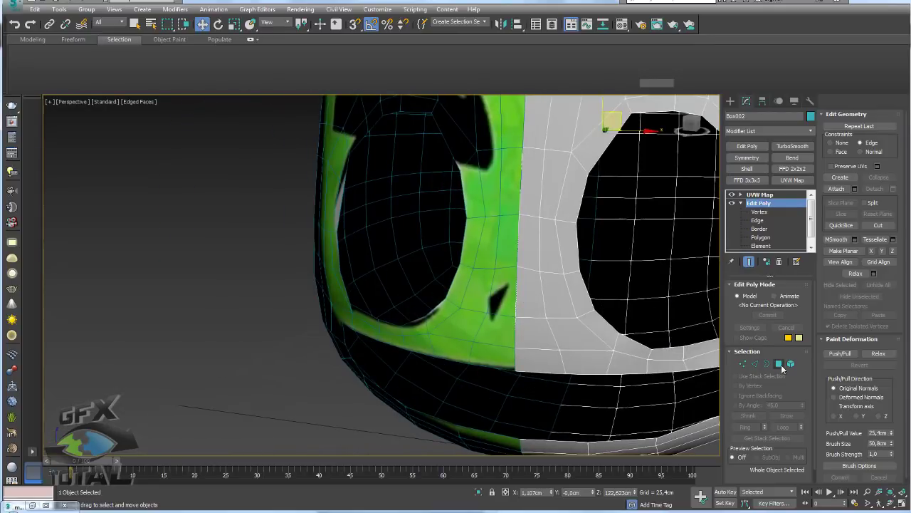
- Select the polygon beside the centre seam just above the mouth
left_click(779, 363)
left_click(541, 306)
mouse_move(541, 306)
middle_mouse_down("alt")
mouse_move(534, 303)
mouse_move(549, 316)
middle_mouse_up("alt")
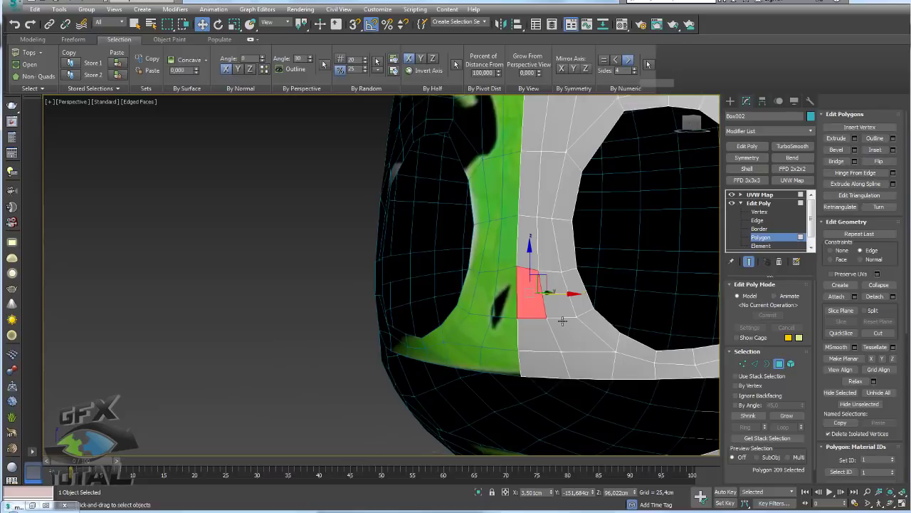
- Extrude the two seam faces above the mouth 7.465cm outward
left_click(538, 330, "ctrl")
left_click(855, 138)
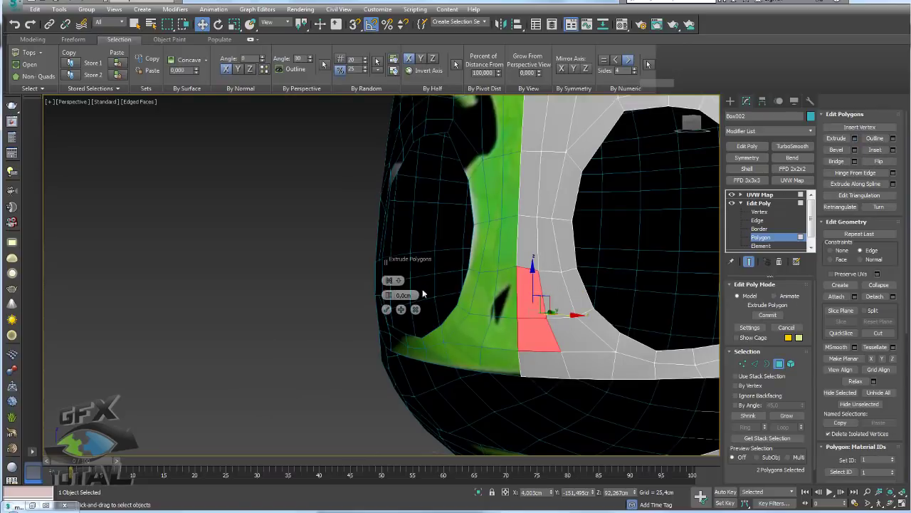
left_click_drag(382, 298, 402, 303)
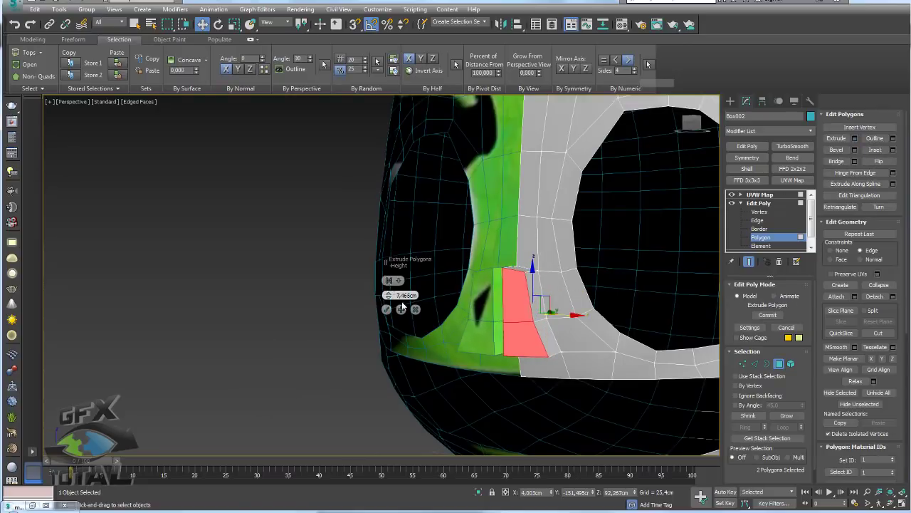
left_click(386, 309)
middle_click_drag(387, 309, 555, 333, "alt")
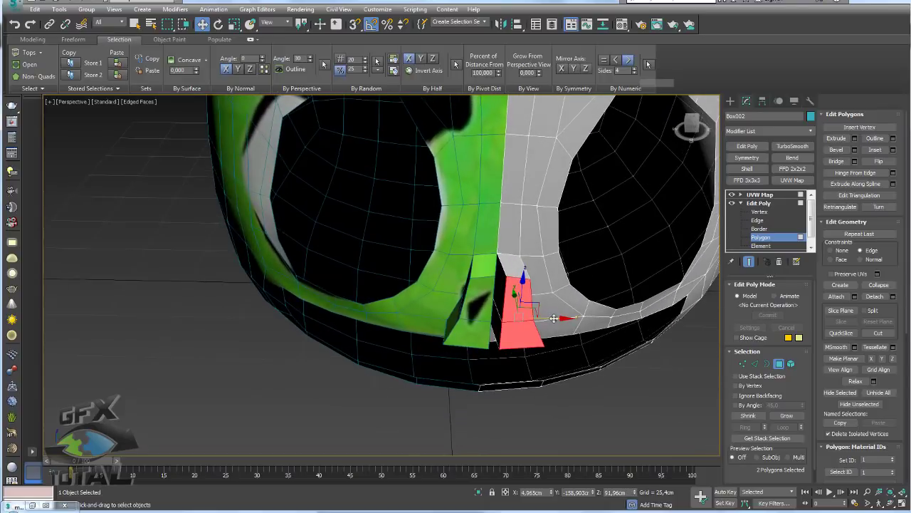
- Set constraints to None, slide the two faces sideways along X, and select the flap's corner edge
left_click_drag(553, 318, 554, 318)
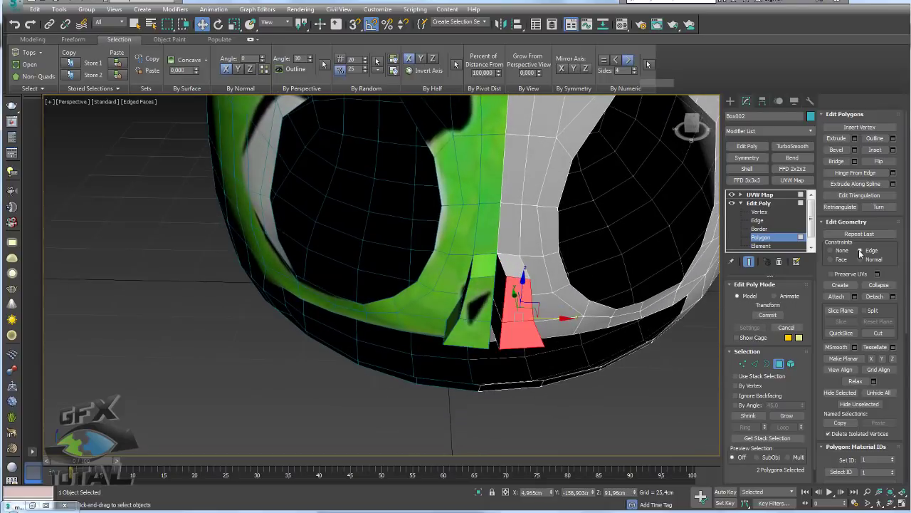
left_click(841, 251)
middle_click_drag(527, 321, 548, 321, "alt")
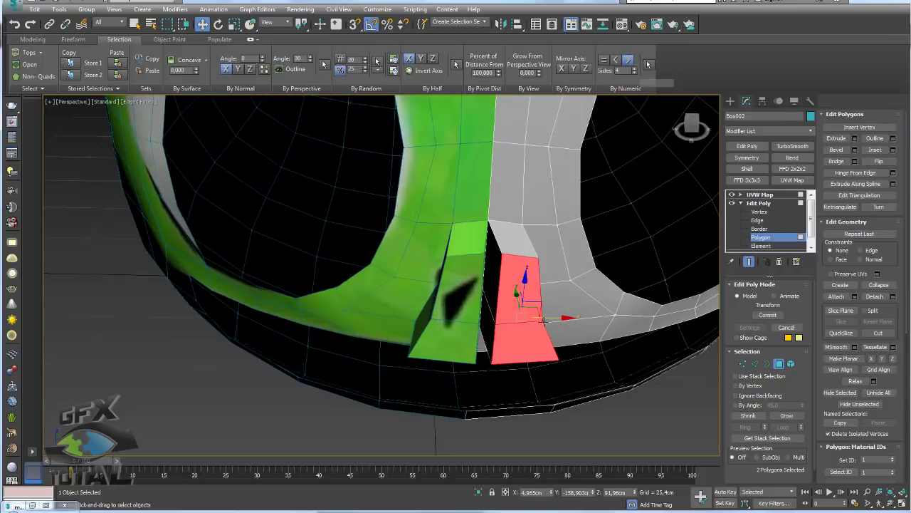
left_click_drag(548, 322, 543, 323)
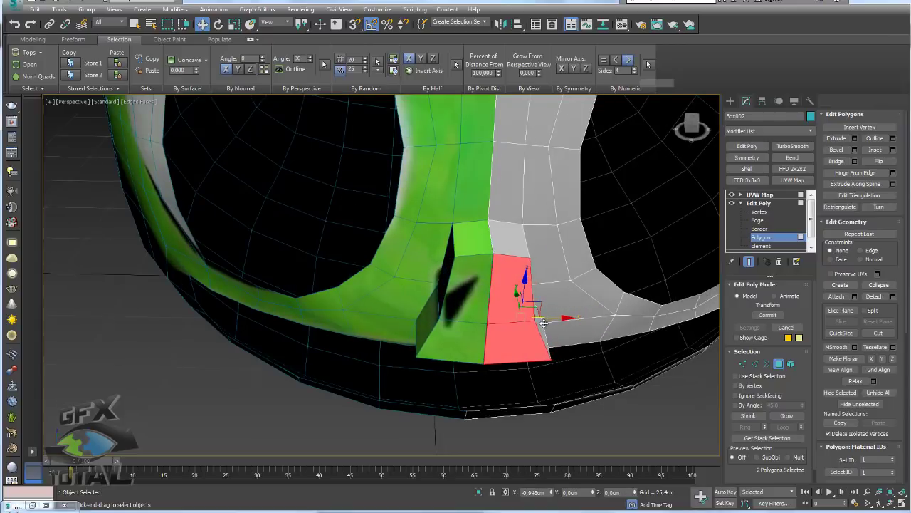
middle_click_drag(544, 323, 562, 314, "alt")
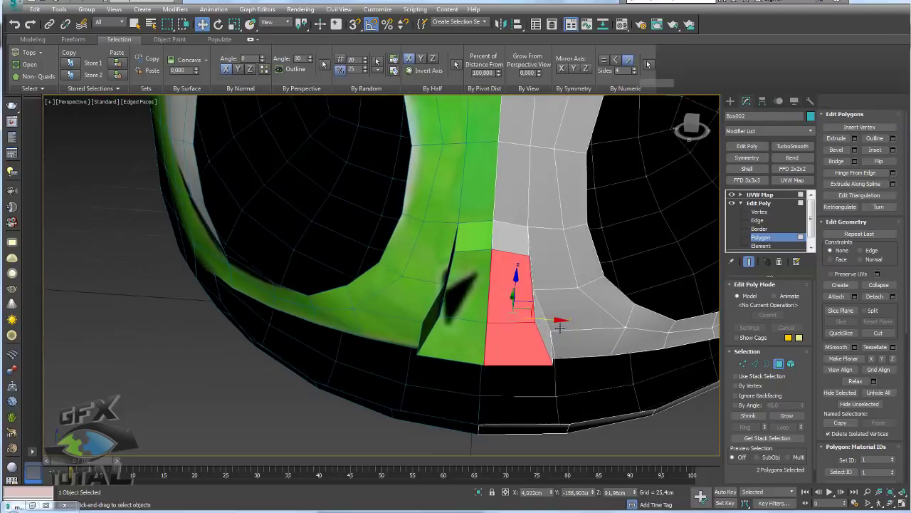
left_click(755, 363)
left_click(531, 291)
- Pull the flap's corner edge left and shift its base and bottom vertices
left_click_drag(534, 284, 510, 278)
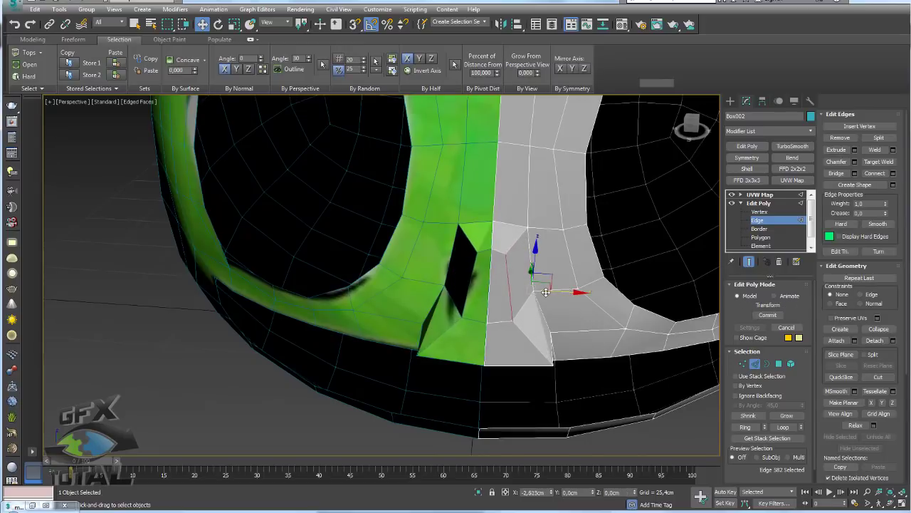
middle_click_drag(535, 358, 534, 371, "alt")
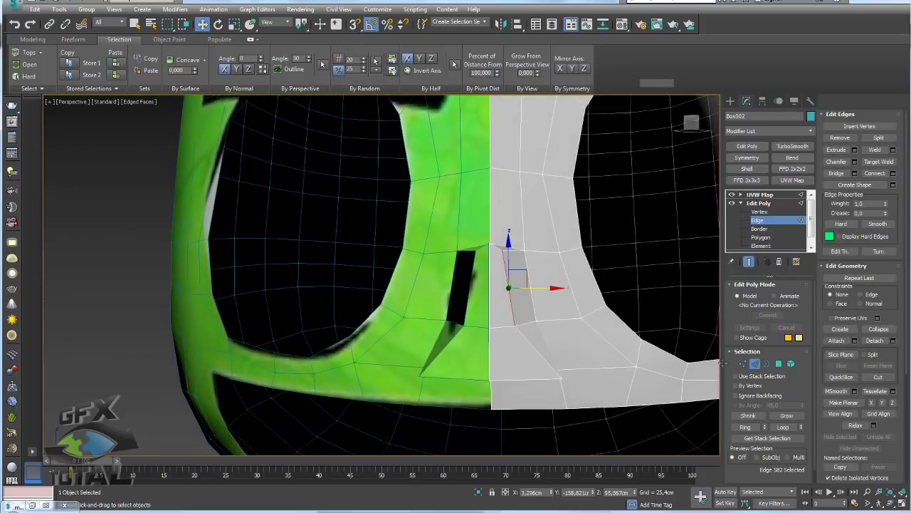
key("1")
left_click(559, 377)
left_click_drag(559, 378, 561, 381)
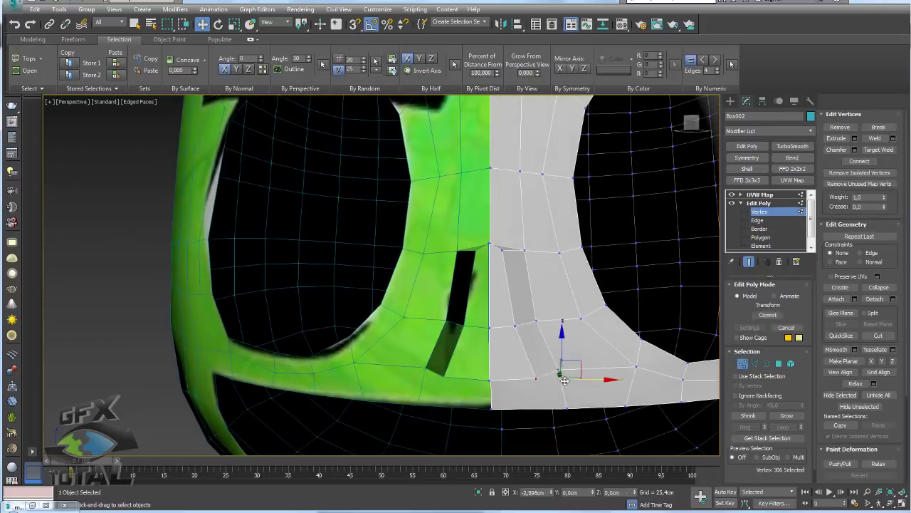
middle_click_drag(560, 381, 492, 335, "alt")
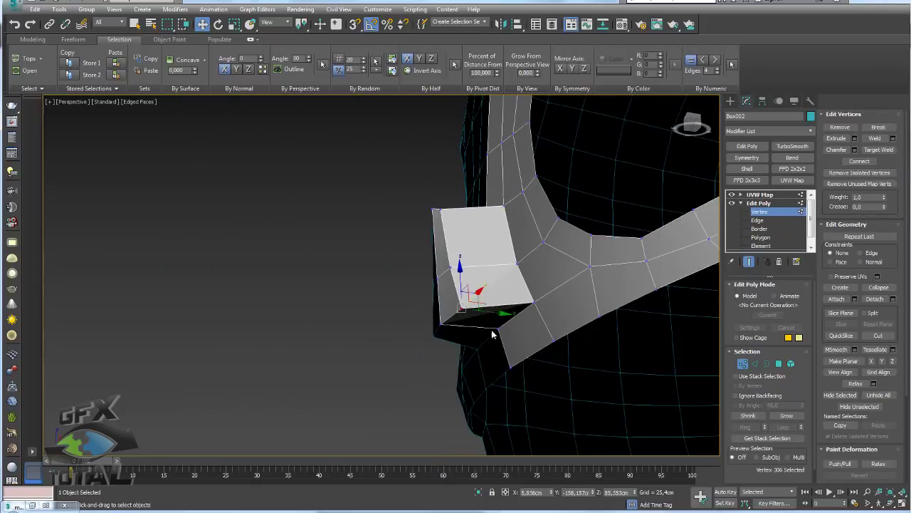
left_click_drag(497, 315, 504, 320)
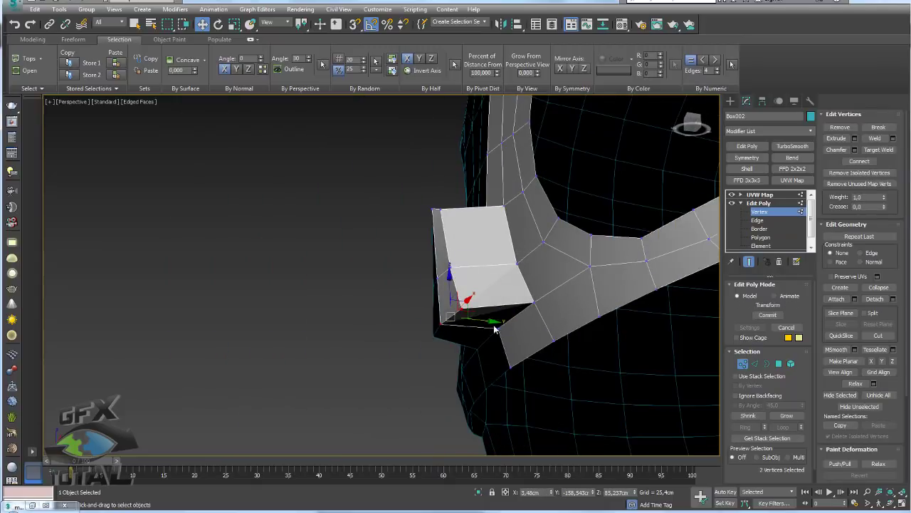
- Reposition the flap's boundary vertices and stretch its tip vertex outward
mouse_move(508, 319)
middle_mouse_down("alt")
mouse_move(538, 267)
mouse_move(535, 287)
middle_mouse_up("alt")
left_click_drag(508, 258, 535, 322)
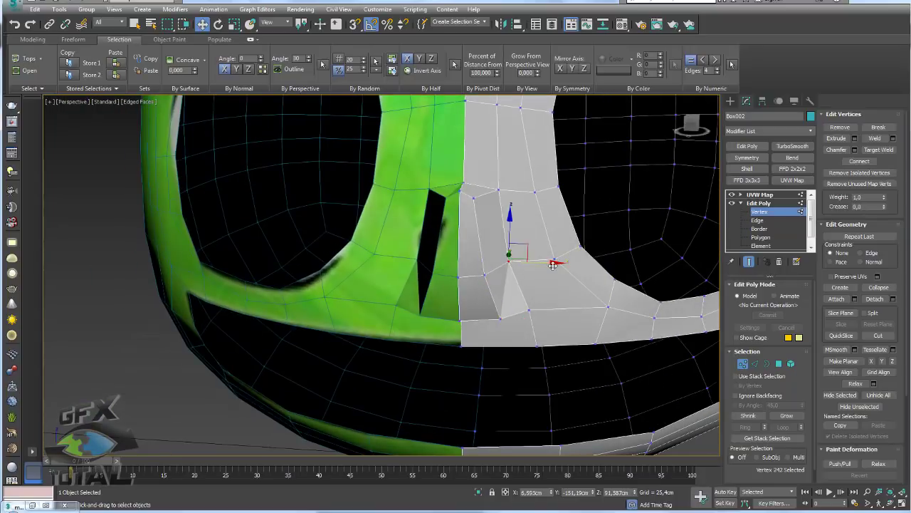
left_click(548, 313)
middle_click_drag(548, 314, 540, 363, "alt")
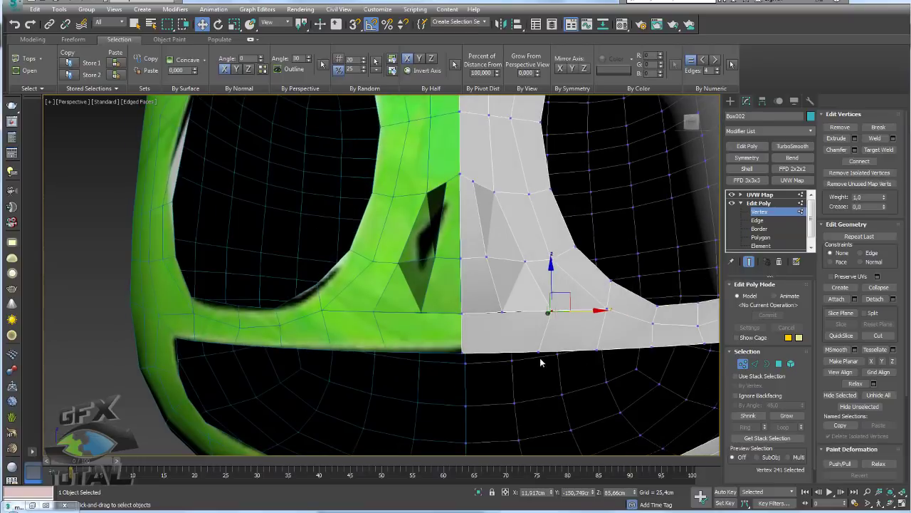
left_click(538, 352)
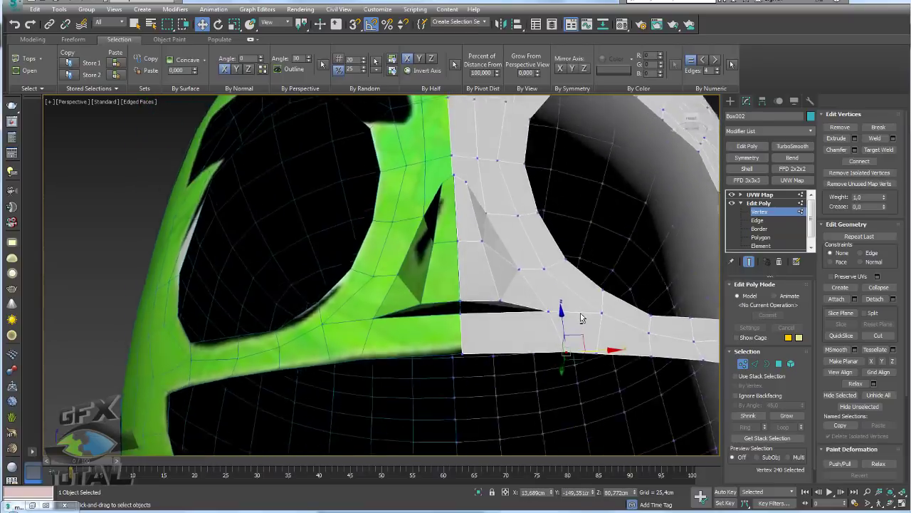
mouse_move(555, 321)
middle_mouse_down("alt")
mouse_move(579, 317)
mouse_move(463, 246)
mouse_move(496, 275)
middle_mouse_up("alt")
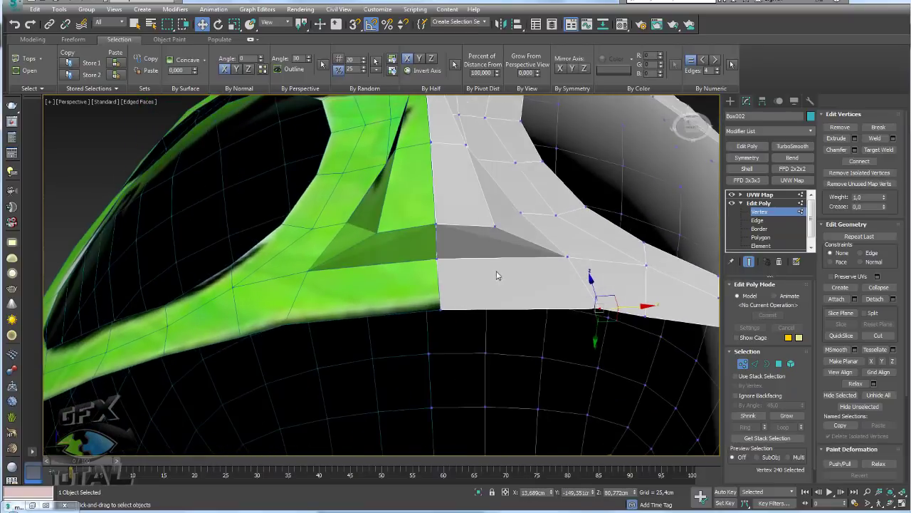
left_click(436, 260)
middle_click_drag(435, 260, 456, 280, "alt")
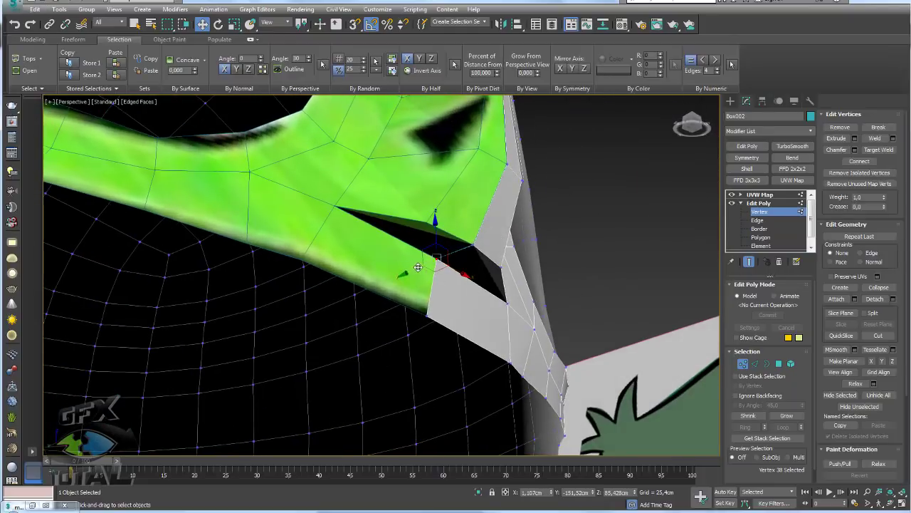
left_click_drag(418, 267, 444, 301)
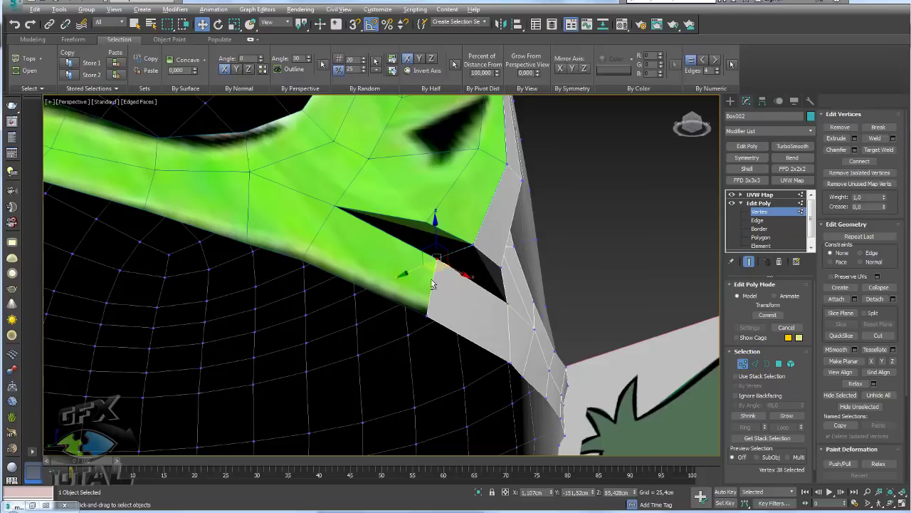
middle_click_drag(432, 283, 435, 331, "alt")
- Slide three flap vertices left, lower one and raise the one above, then view the whole head
left_click_drag(482, 326, 388, 290)
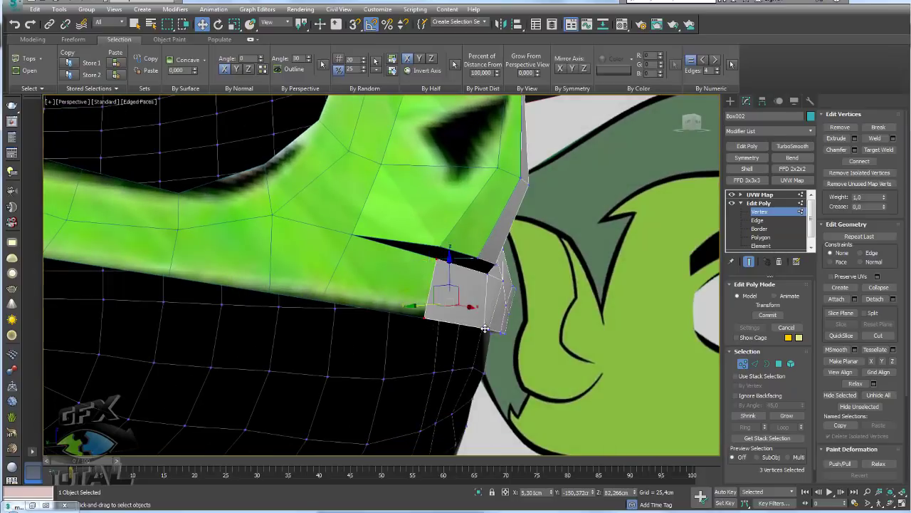
middle_click_drag(484, 328, 385, 343, "alt")
left_click_drag(488, 313, 406, 294)
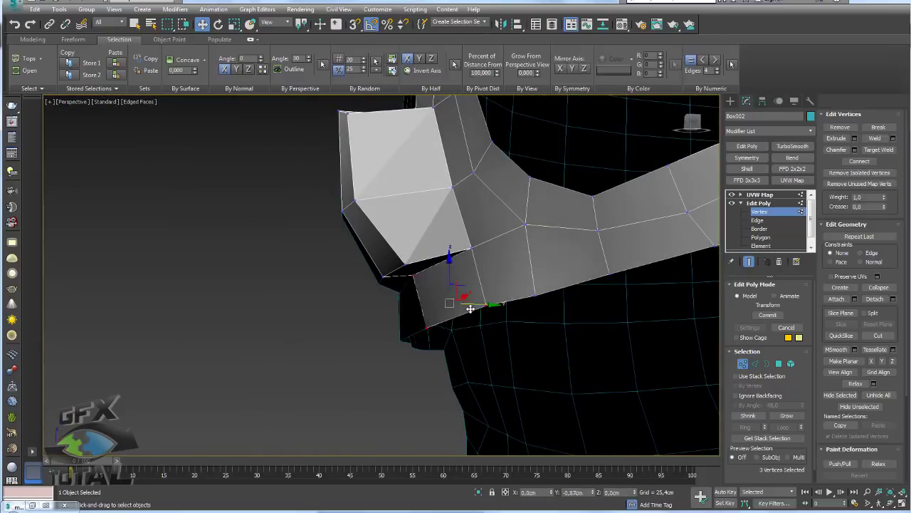
left_click(399, 277)
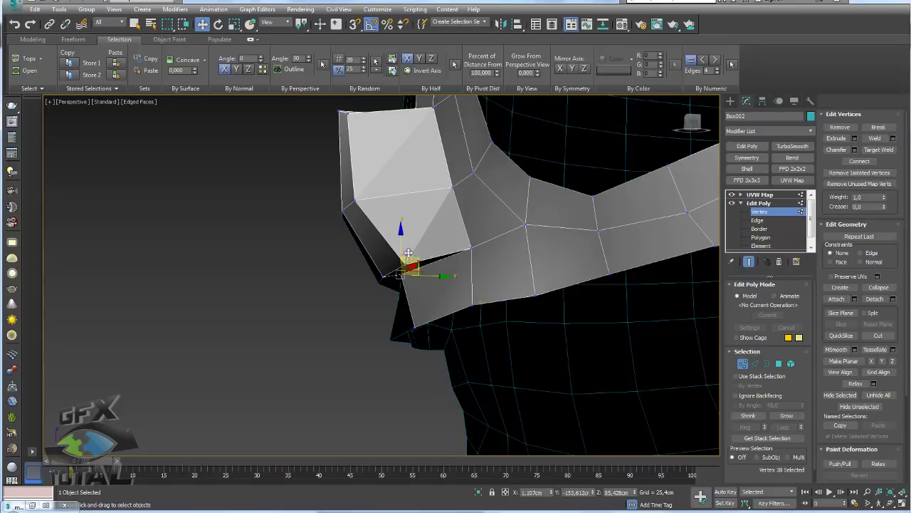
left_click_drag(401, 264, 423, 278)
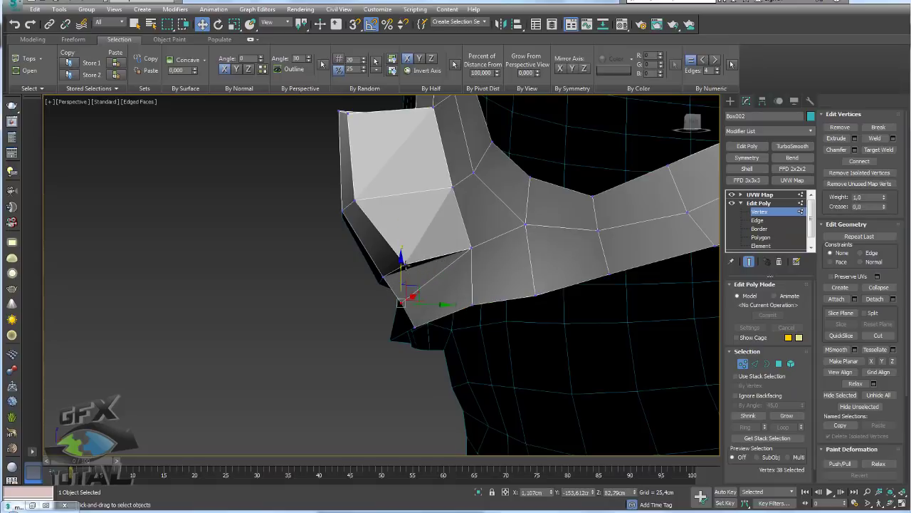
left_click(405, 250)
left_click_drag(407, 234, 407, 201)
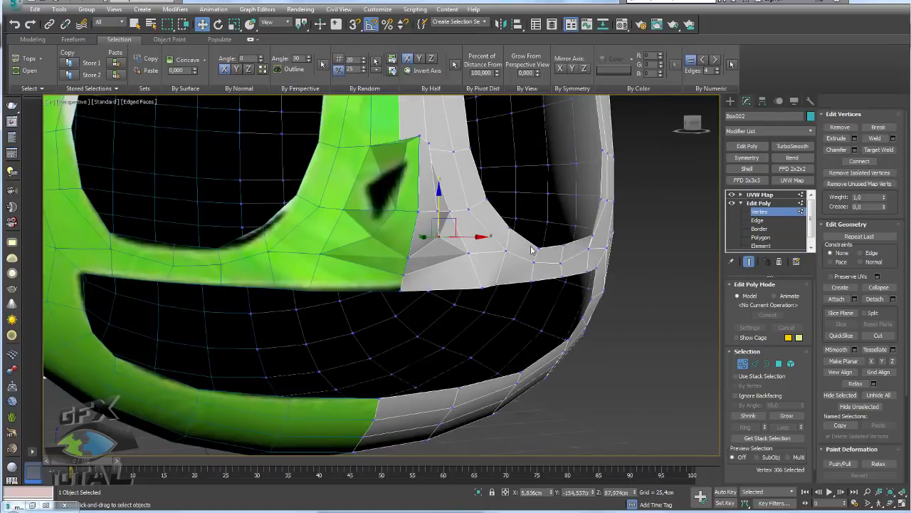
middle_click_drag(530, 249, 594, 261, "alt")
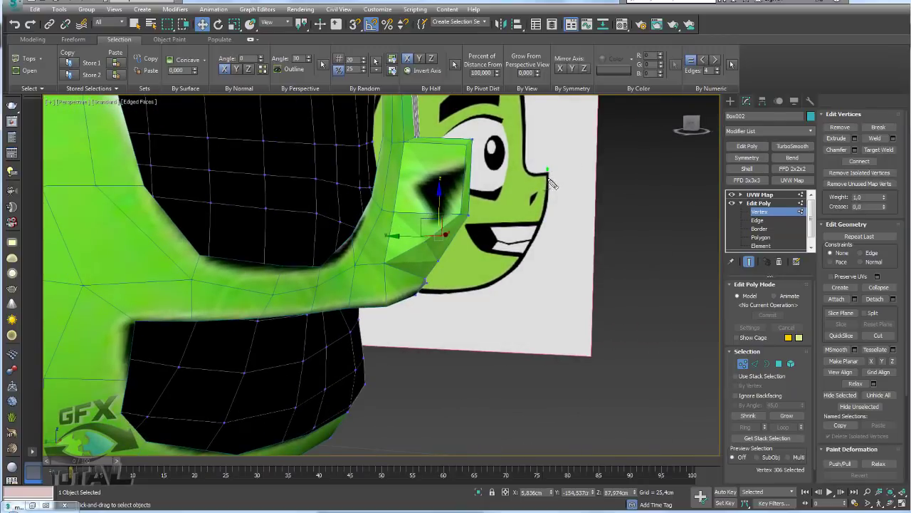
mouse_move(409, 302)
middle_mouse_down("alt")
mouse_move(507, 255)
mouse_move(510, 288)
mouse_move(365, 271)
mouse_move(498, 270)
middle_mouse_up("alt")
- Switch to the Left orthographic view, zoom in, and return to vertex editing
left_click(769, 204)
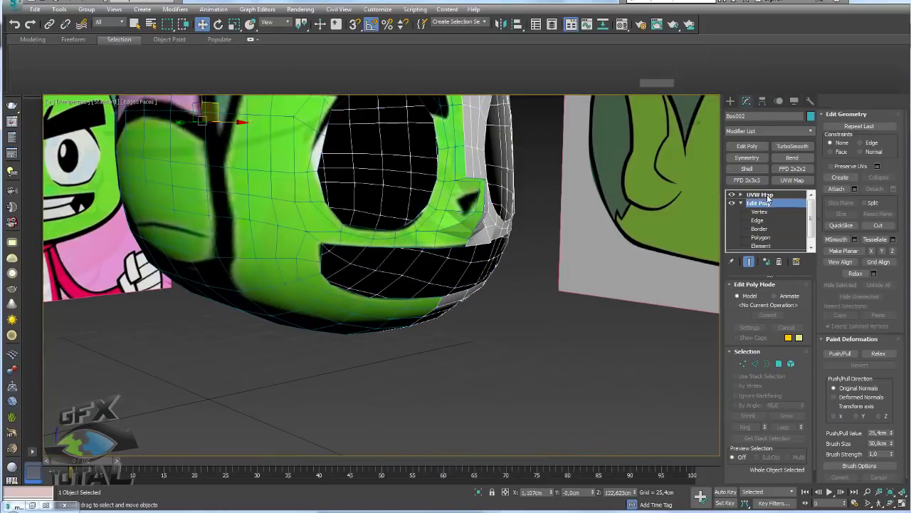
left_click(760, 194)
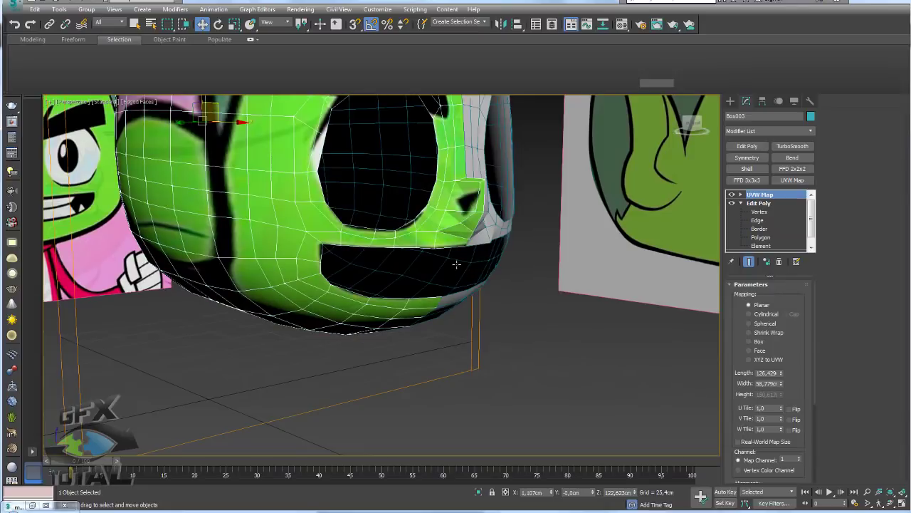
key("l")
scroll(562, 222, "up", 3)
scroll(563, 223, "up", 3)
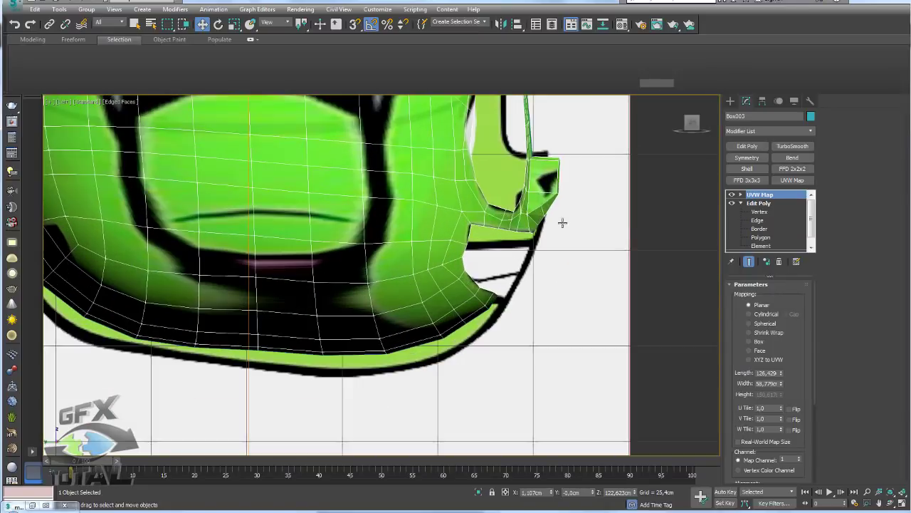
left_click(769, 212)
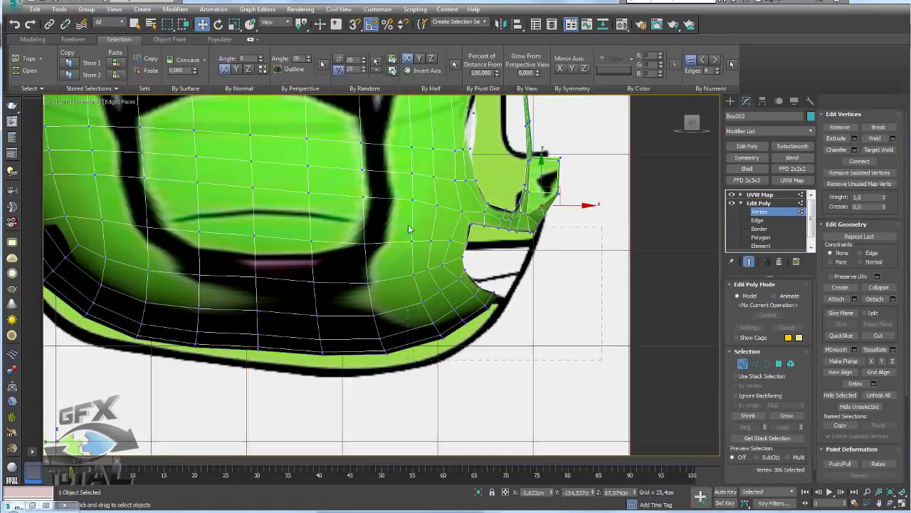
- With soft selection on, move the jaw vertices at the mouth corner up and right
left_click_drag(399, 225, 399, 225)
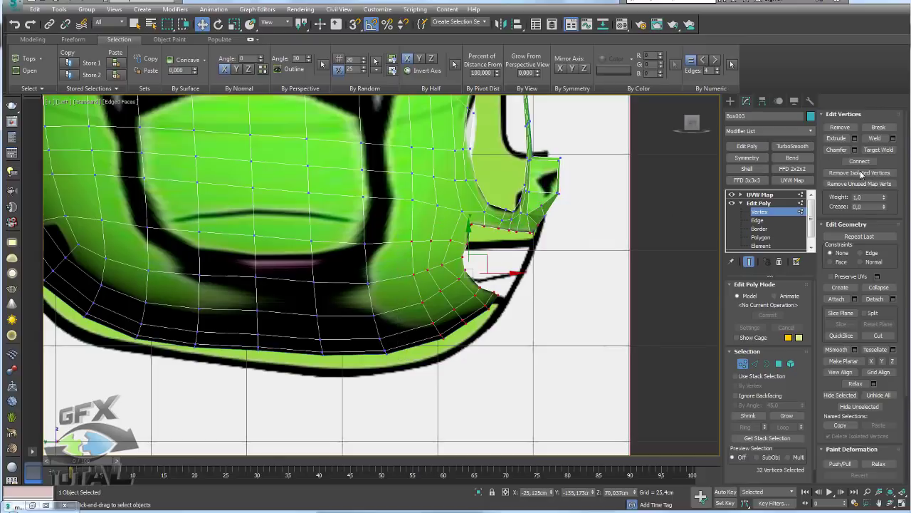
scroll(744, 459, "down", 1)
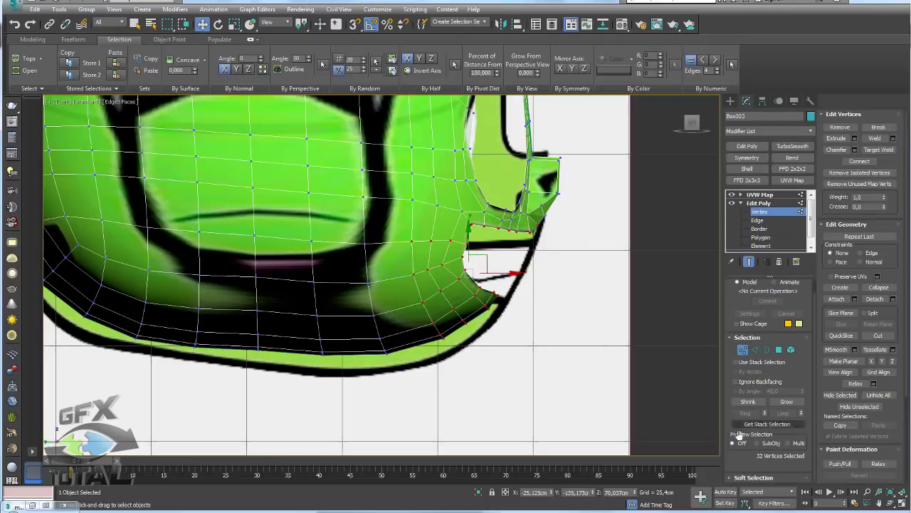
mouse_move(737, 479)
left_mouse_down()
mouse_move(866, 154)
mouse_move(879, 183)
left_mouse_up()
left_click(839, 128)
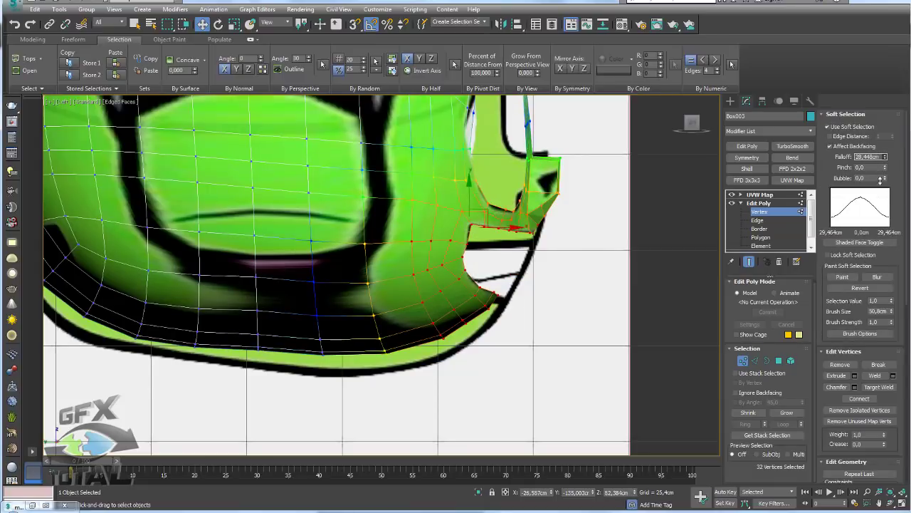
mouse_move(489, 235)
left_mouse_down()
mouse_move(501, 219)
mouse_move(513, 235)
left_mouse_up()
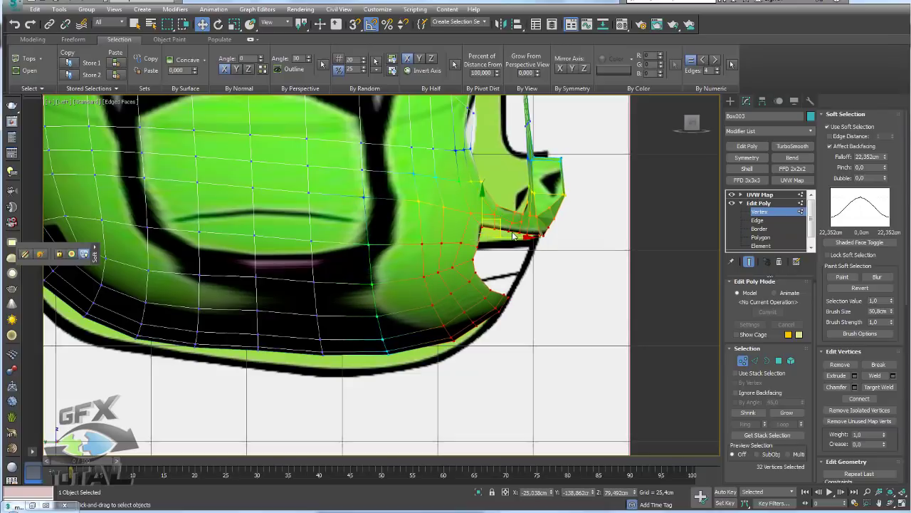
- Turn soft selection off, move two flap vertices right and down, and slide its top corner left
scroll(567, 210, "up", 1)
scroll(566, 228, "up", 1)
left_click_drag(548, 207, 572, 202)
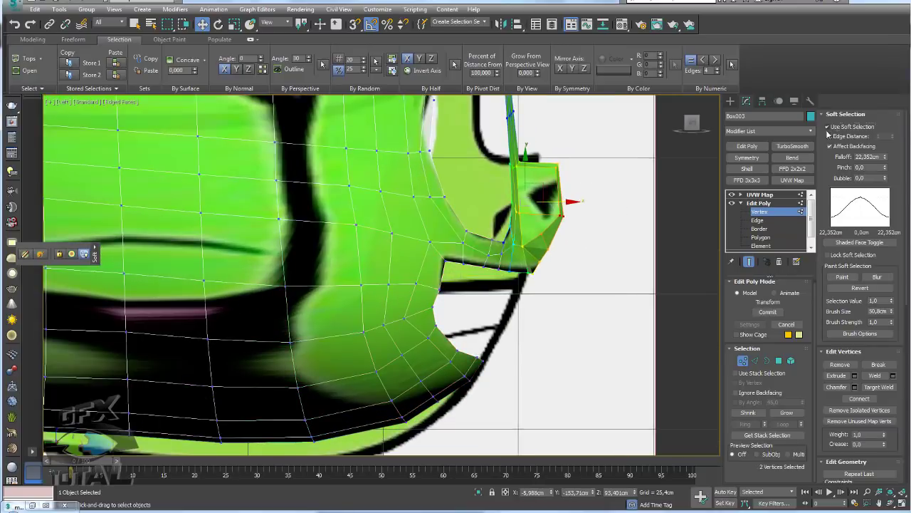
left_click(827, 129)
mouse_move(526, 236)
left_mouse_down()
mouse_move(548, 249)
mouse_move(544, 271)
left_mouse_up()
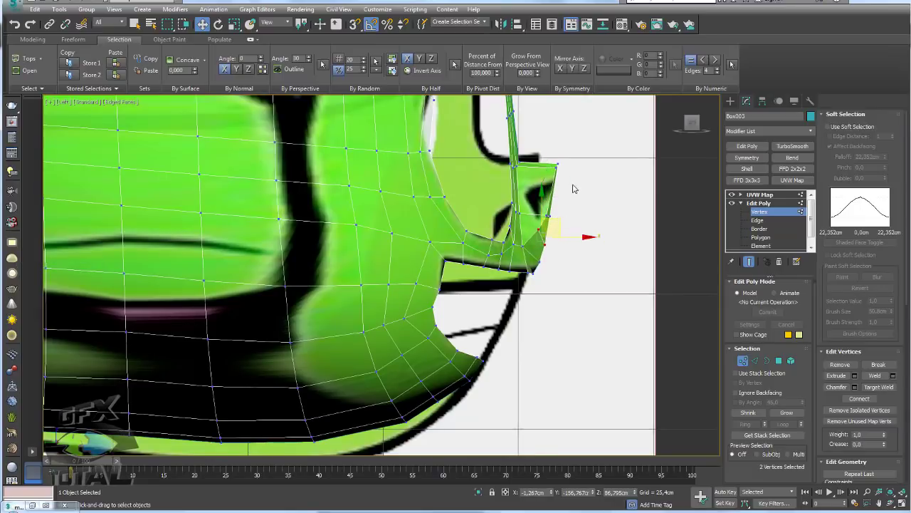
left_click_drag(547, 159, 585, 169)
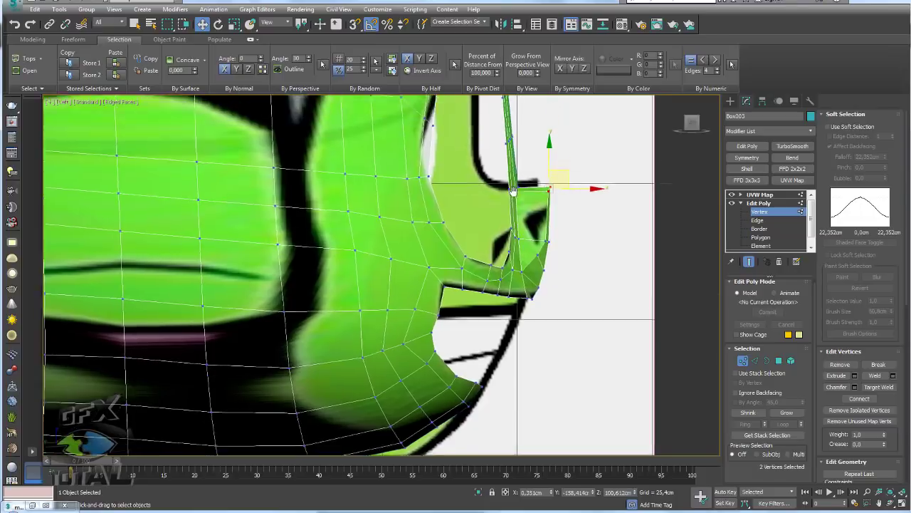
scroll(527, 214, "up", 2)
scroll(519, 224, "up", 3)
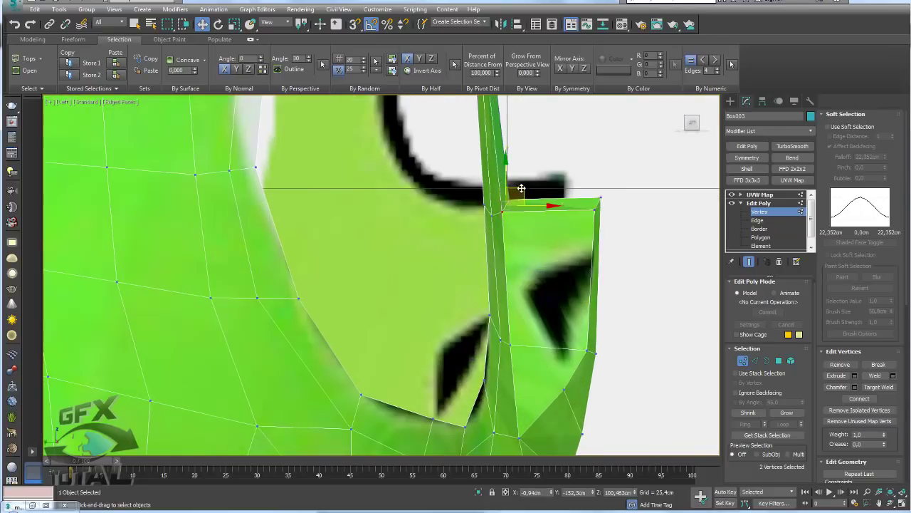
left_click_drag(604, 191, 531, 179)
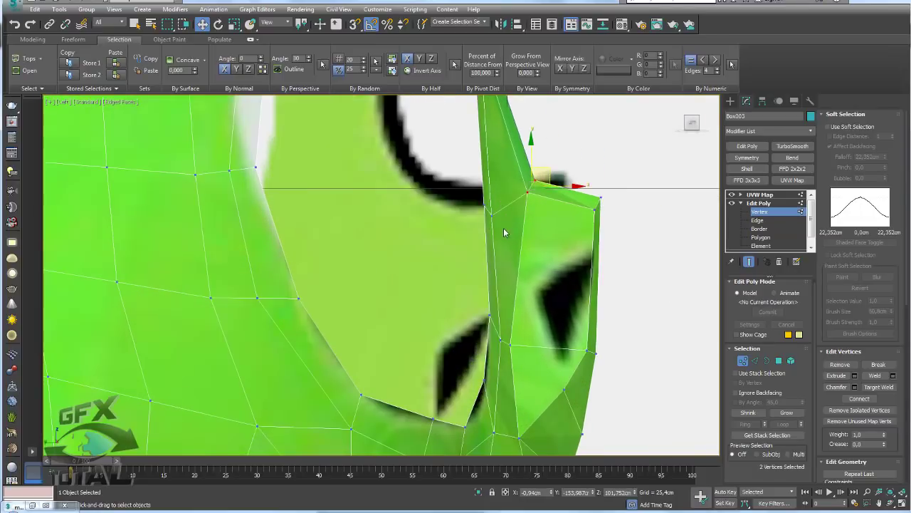
- Pull the side-strip vertex pairs upward to match the reference outline, then orbit to check
left_click(491, 205)
scroll(527, 214, "down", 2)
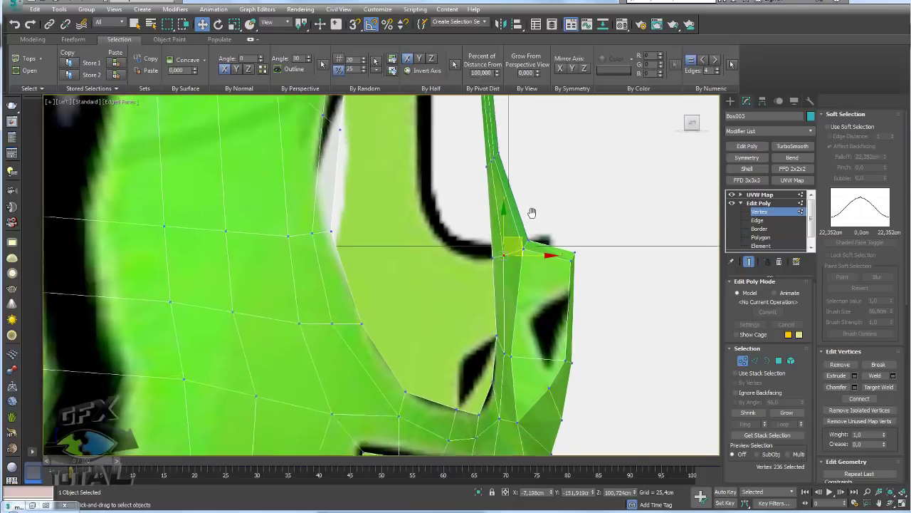
left_click_drag(486, 225, 501, 217)
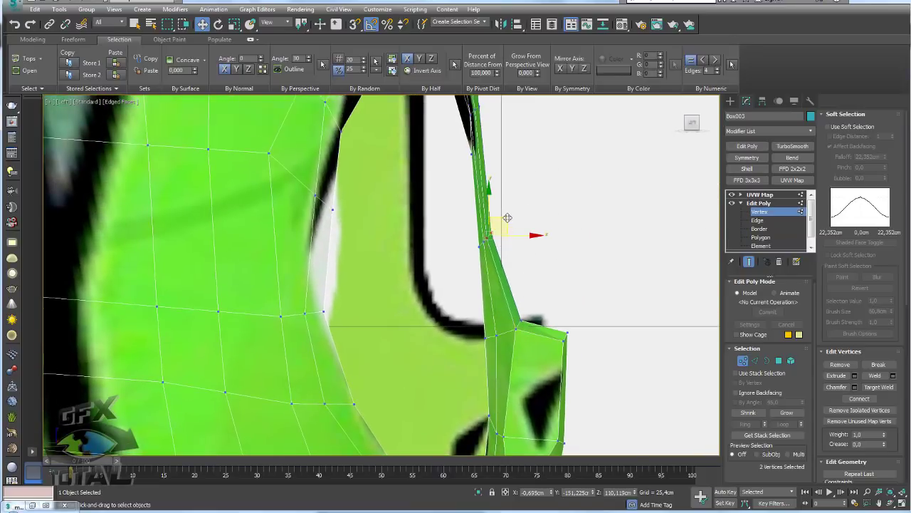
middle_click_drag(512, 212, 479, 305, "alt")
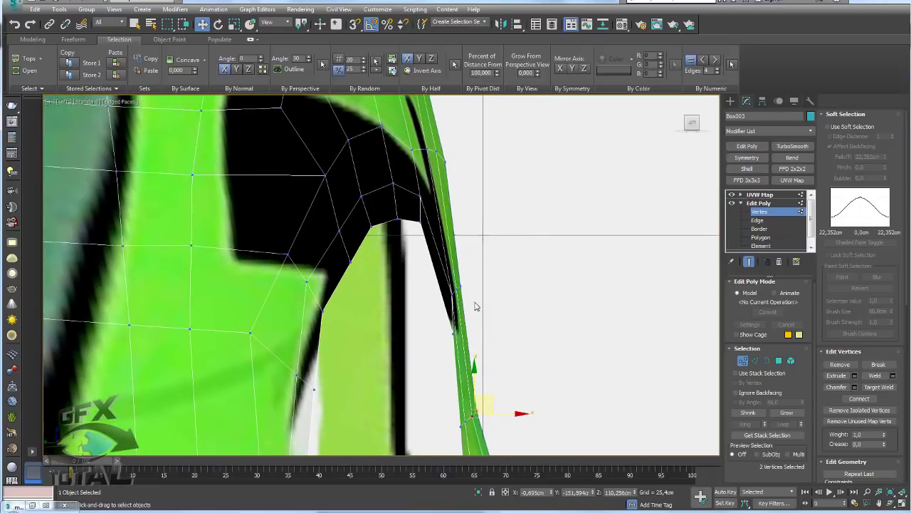
left_click_drag(458, 280, 475, 286)
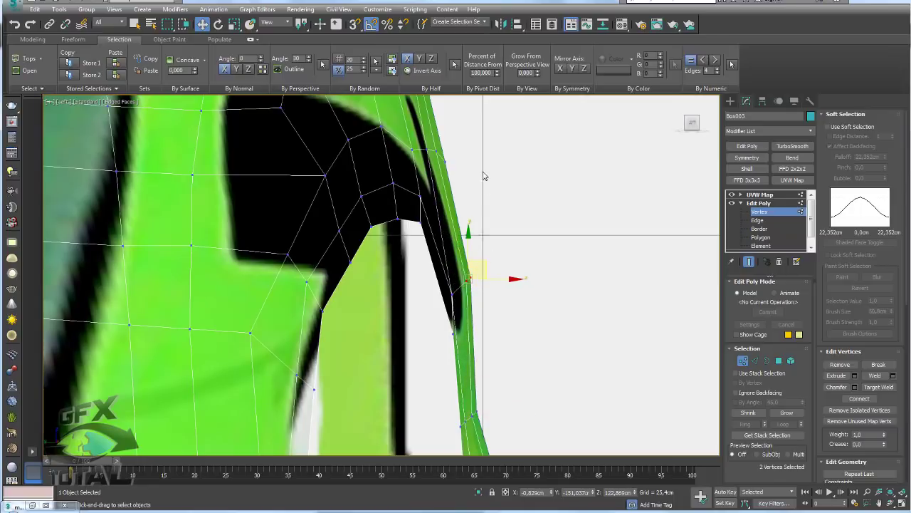
left_click_drag(435, 147, 436, 146)
mouse_move(455, 156)
middle_mouse_down("alt")
mouse_move(491, 235)
mouse_move(534, 276)
middle_mouse_up("alt")
scroll(492, 237, "up", 2)
scroll(491, 234, "down", 3)
scroll(524, 268, "up", 2)
scroll(524, 273, "down", 3)
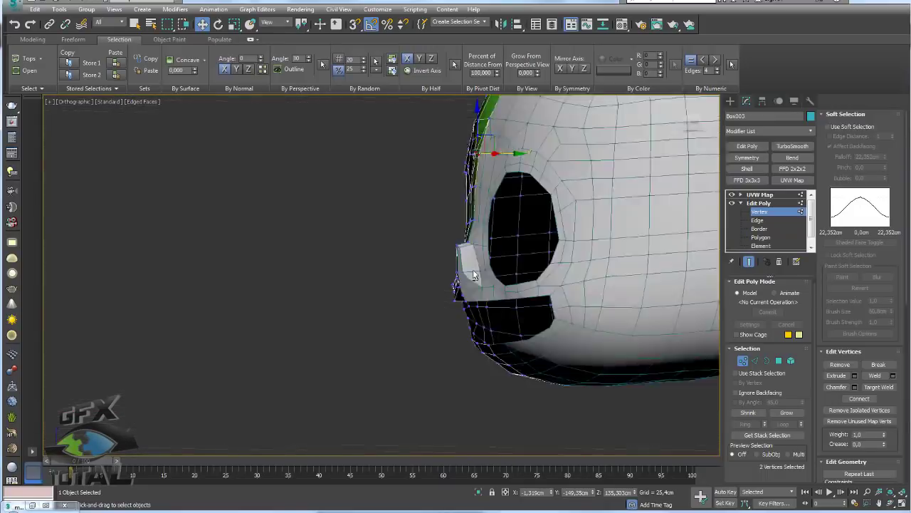
- Orbit the view to the untextured white half of the head
scroll(535, 276, "down", 2)
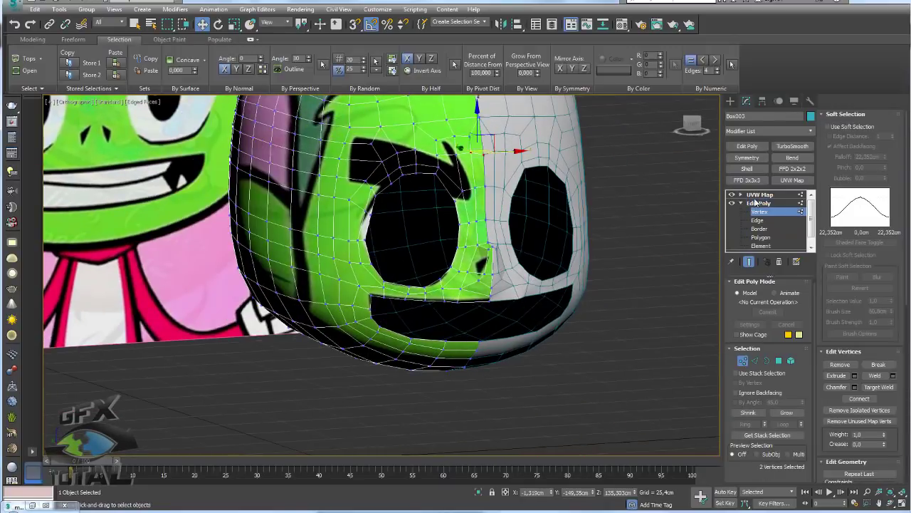
left_click(749, 206)
left_click(741, 203)
mouse_move(687, 220)
middle_mouse_down("alt")
mouse_move(541, 228)
mouse_move(488, 215)
middle_mouse_up("alt")
scroll(489, 215, "down", 2)
scroll(538, 222, "down", 4)
middle_click_drag(553, 271, 520, 283, "alt")
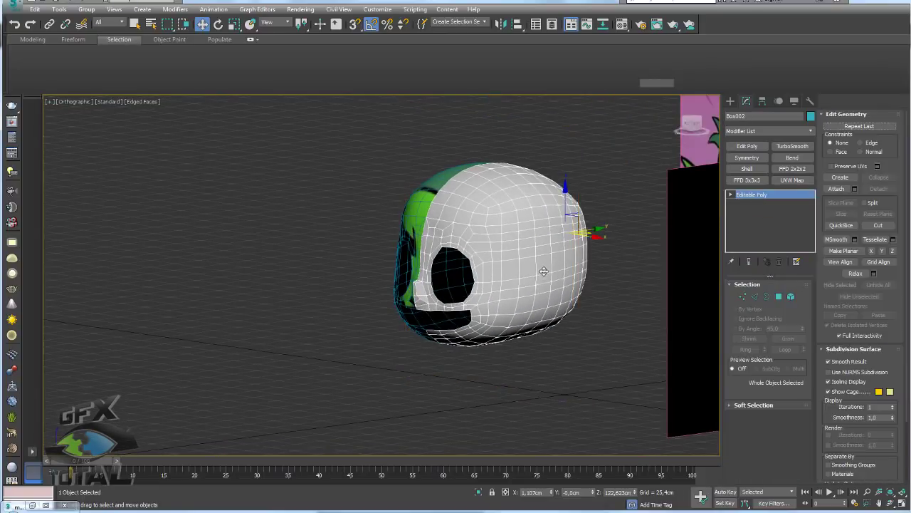
scroll(531, 278, "up", 5)
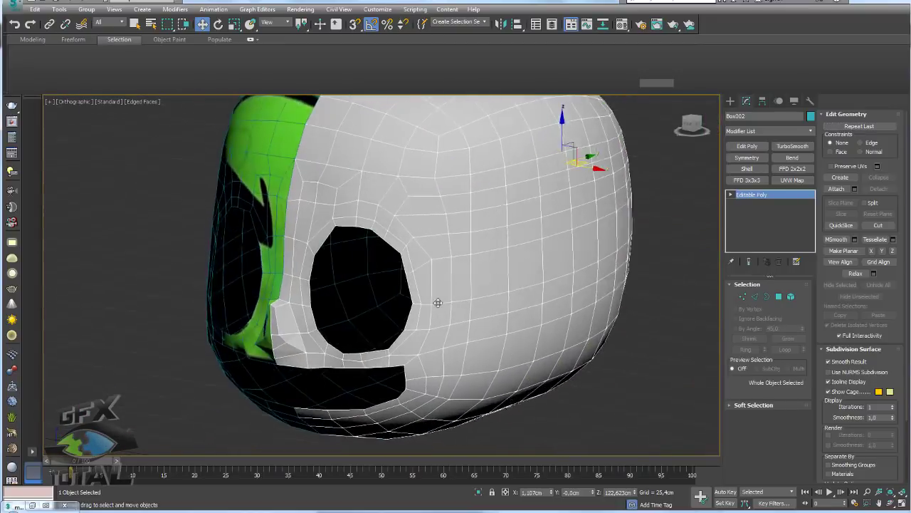
middle_click_drag(438, 302, 655, 331, "alt")
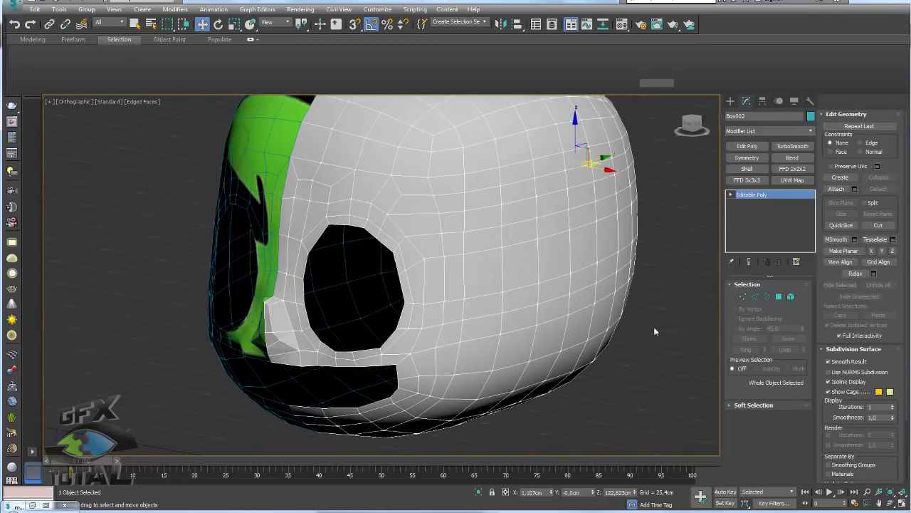
- Select five polygons on the side of the head where the ear will attach
left_click(778, 298)
left_click(573, 280)
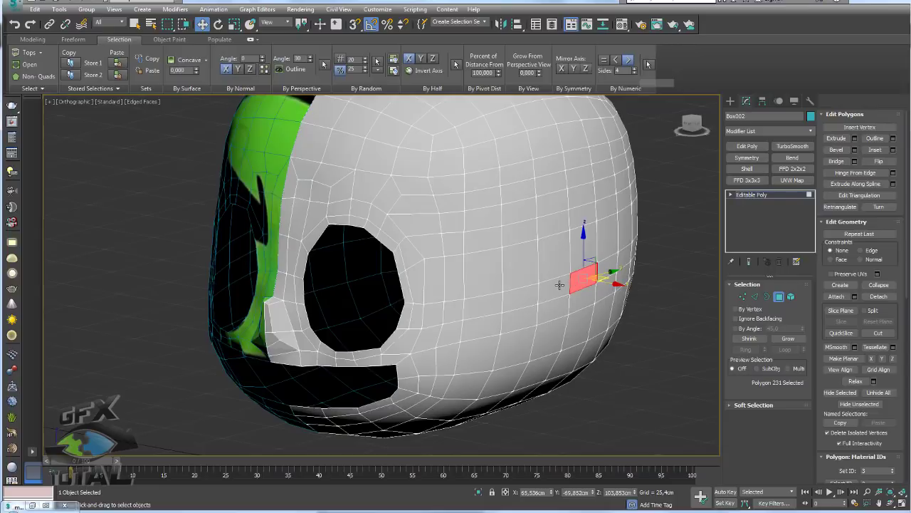
left_click(560, 285, "ctrl")
left_click(573, 239, "ctrl")
left_click(563, 303, "ctrl")
left_click(555, 317, "ctrl")
mouse_move(562, 324)
middle_mouse_down("alt")
mouse_move(574, 335)
mouse_move(573, 306)
middle_mouse_up("alt")
scroll(575, 317, "down", 3)
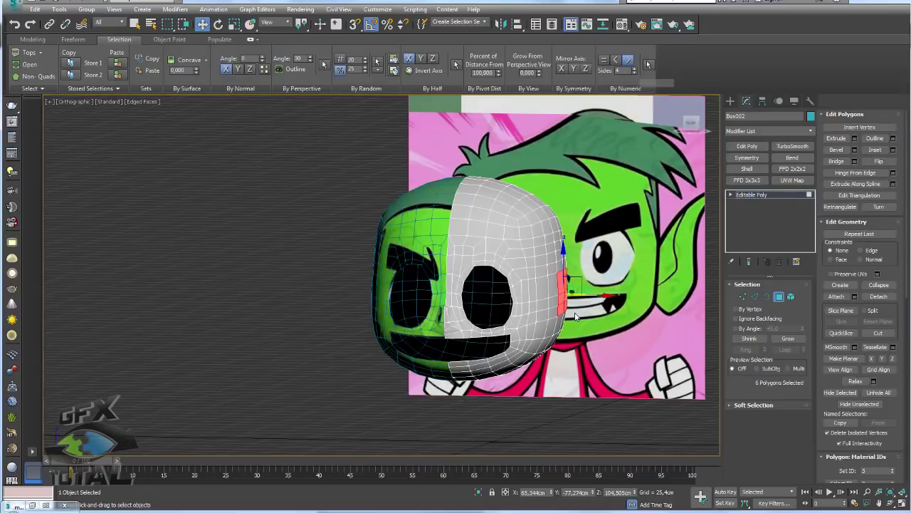
- Add two more side polygons in Front view, then check the patch in Perspective
key("f")
scroll(577, 306, "up", 3)
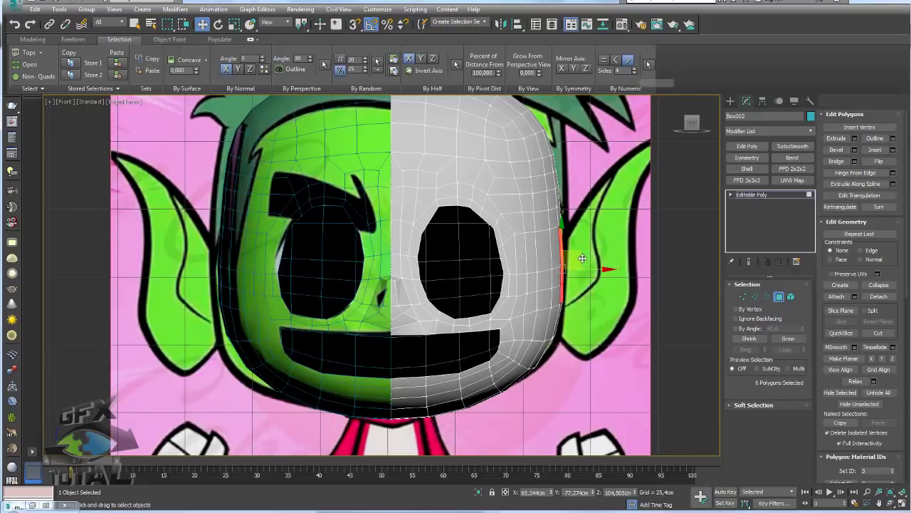
scroll(567, 206, "up", 3)
left_click(549, 352, "ctrl")
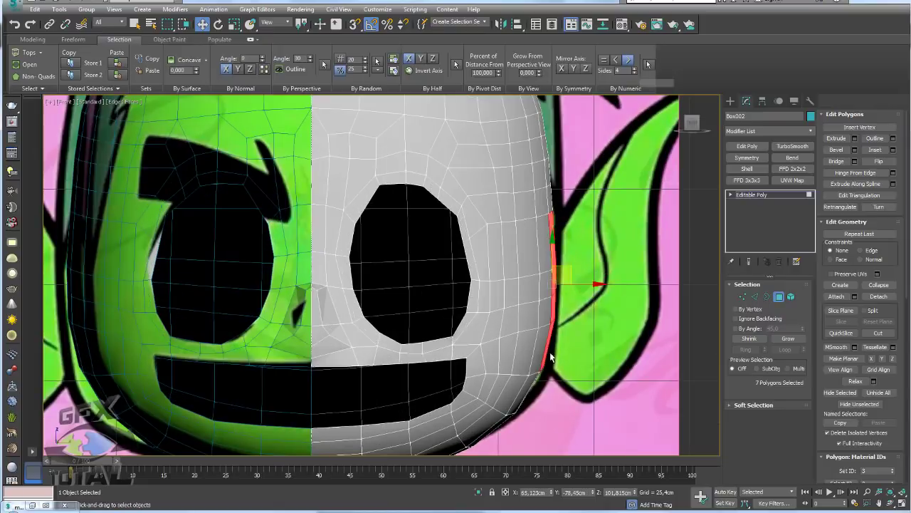
scroll(551, 353, "up", 3)
left_click(561, 366, "ctrl")
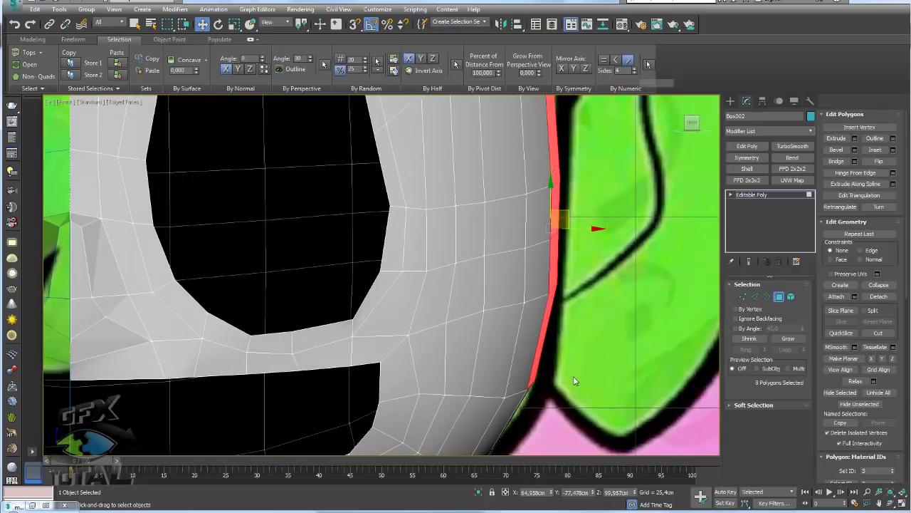
key("p")
scroll(585, 371, "down", 5)
middle_click_drag(605, 337, 546, 312, "alt")
scroll(545, 312, "up", 4)
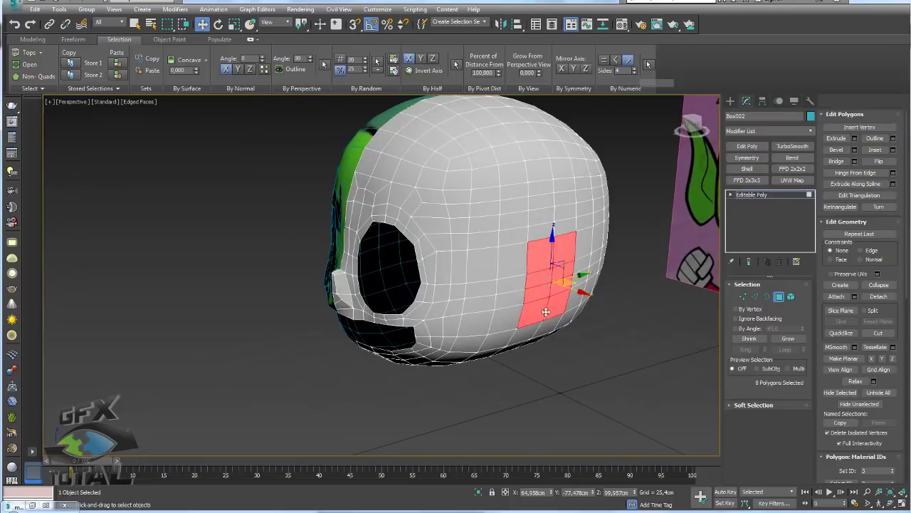
scroll(558, 294, "up", 1)
scroll(557, 295, "up", 3)
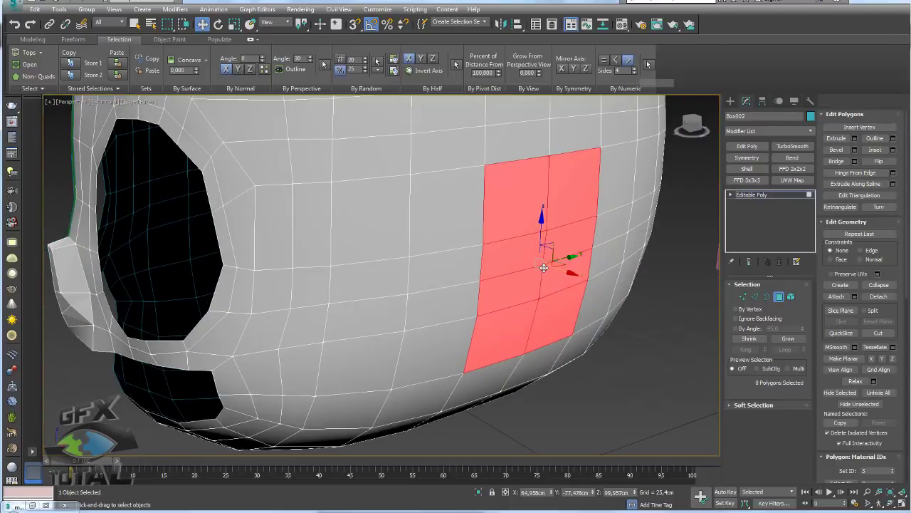
middle_click_drag(705, 302, 727, 315, "alt")
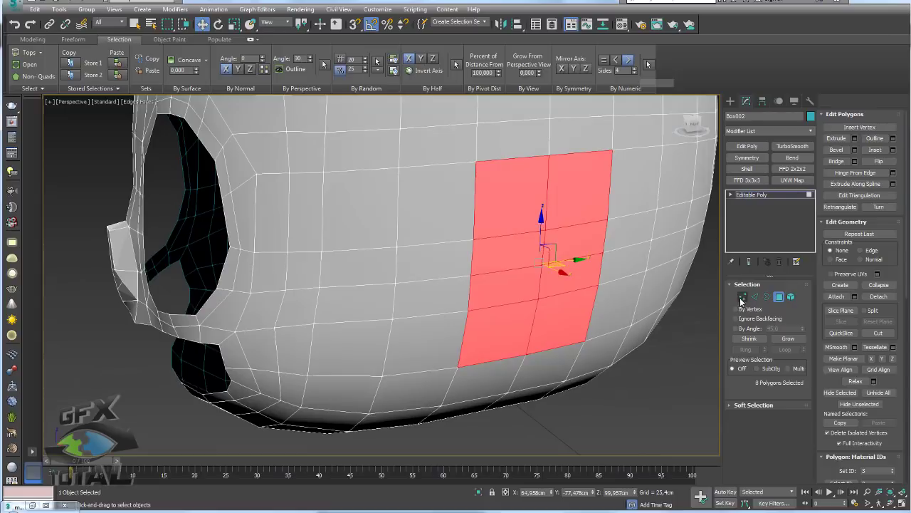
- Raise three vertices above the side patch upward
left_click(743, 297)
left_click(550, 157)
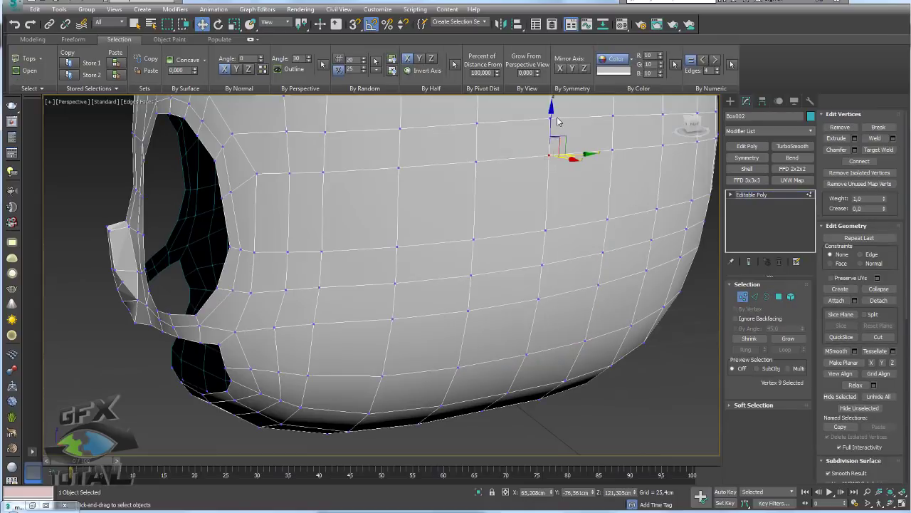
middle_click_drag(550, 156, 552, 183)
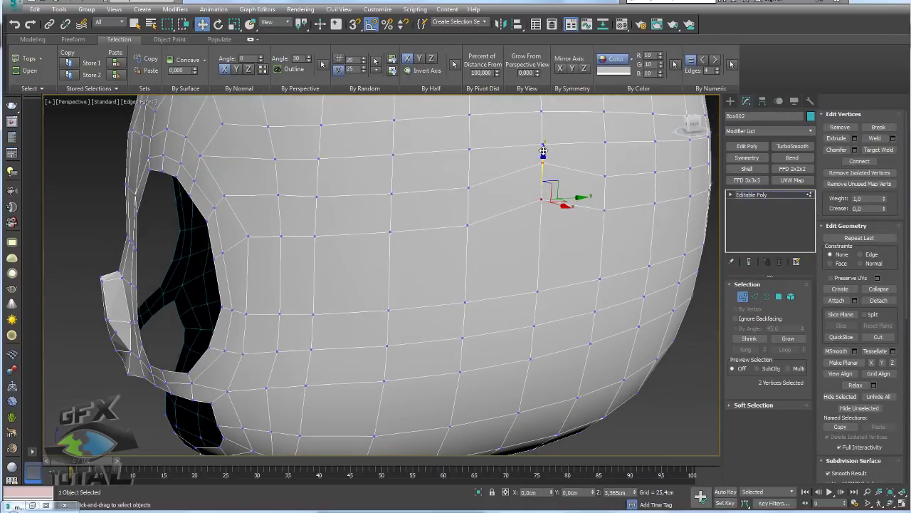
left_click(542, 180, "ctrl")
left_click_drag(543, 168, 545, 121)
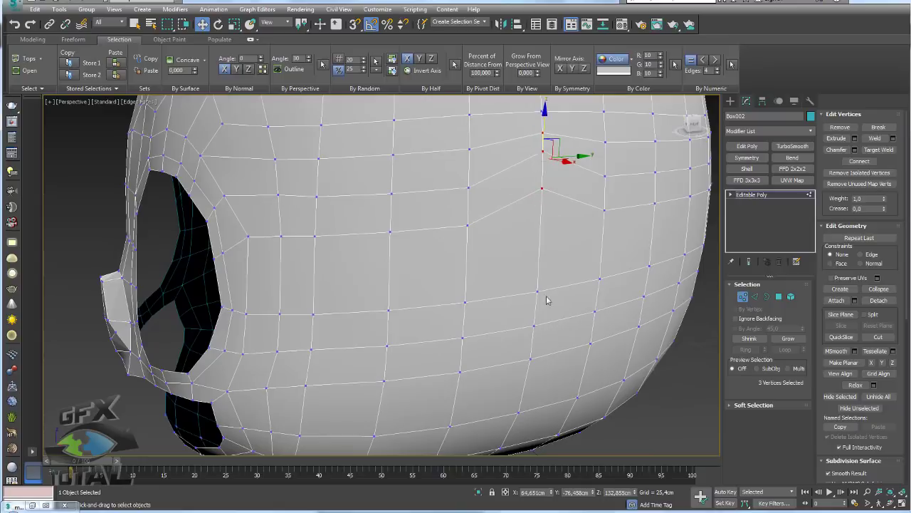
middle_click_drag(546, 299, 533, 299, "alt")
- Select two vertices below the side patch in Vertex mode
left_click(779, 296, "ctrl")
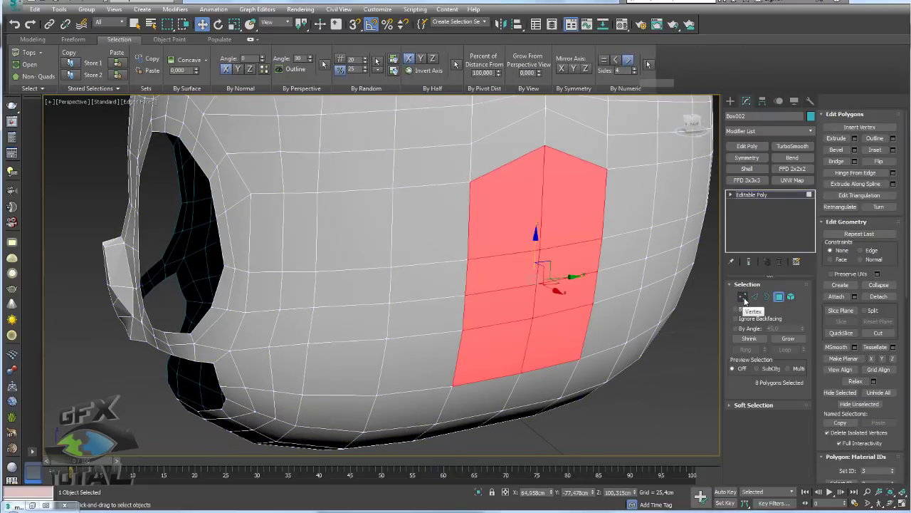
left_click(743, 298)
left_click(522, 372)
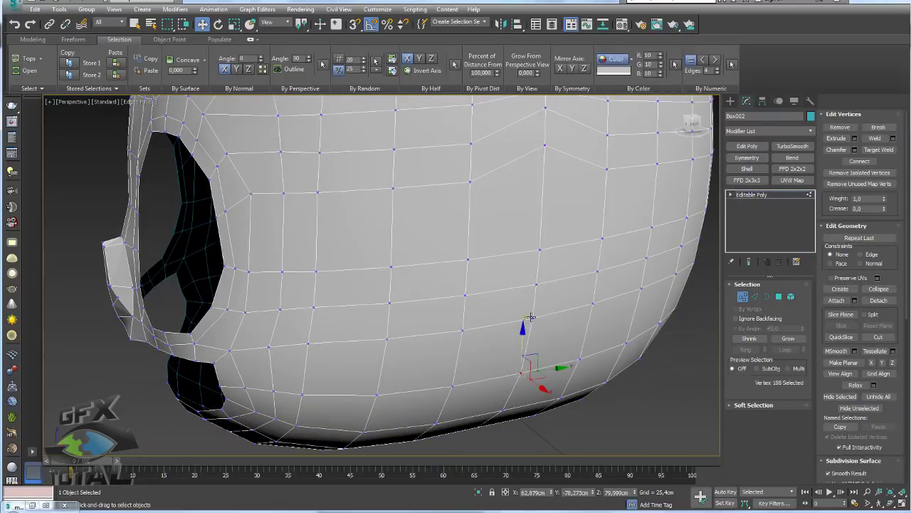
left_click(531, 317, "ctrl")
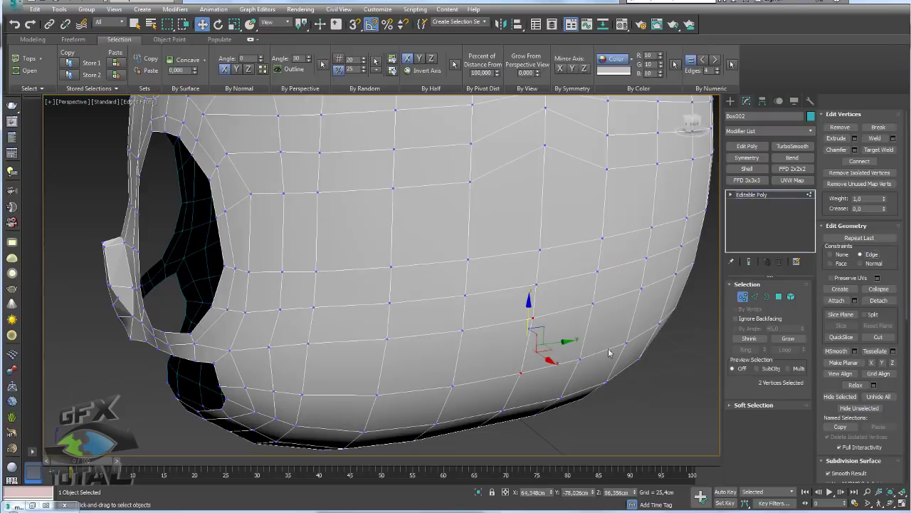
middle_click_drag(609, 352, 586, 337, "alt")
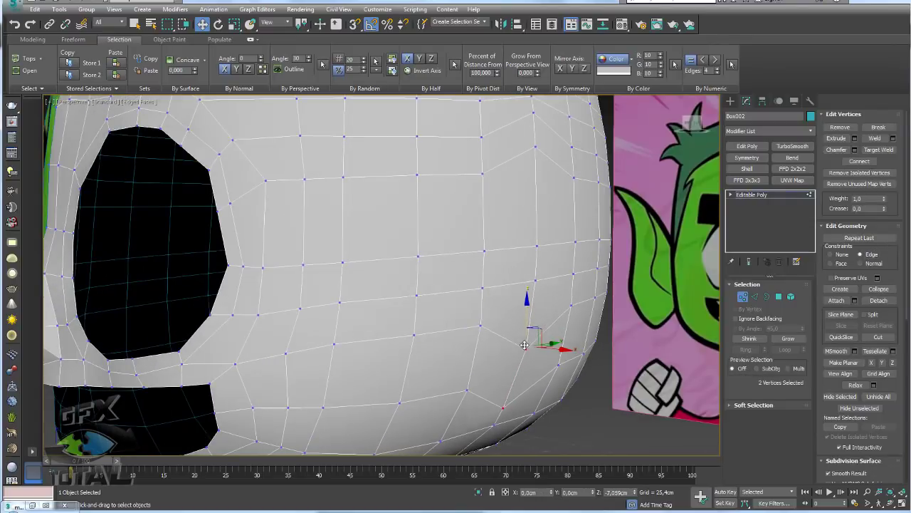
- Nudge the lower side vertices down slightly, undoing an accidental collapse
left_click_drag(527, 311, 525, 350)
key("ctrl+z")
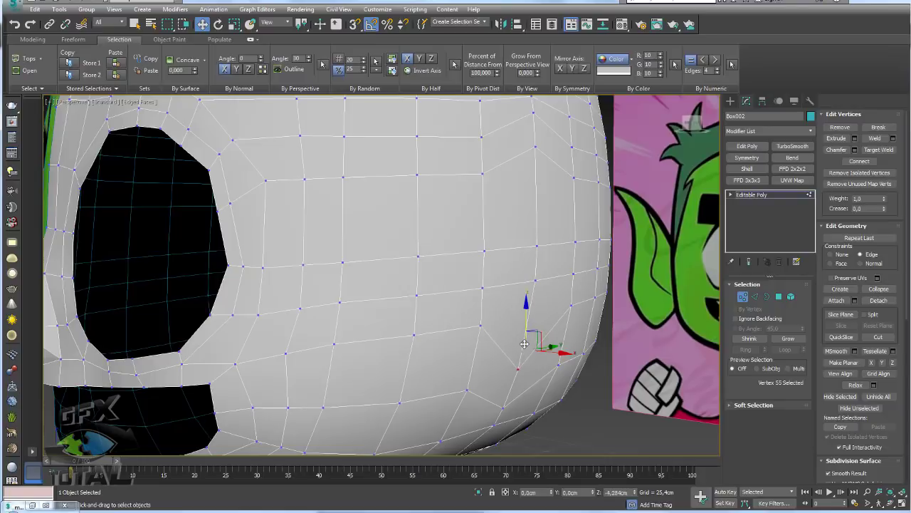
left_click(567, 320, "ctrl")
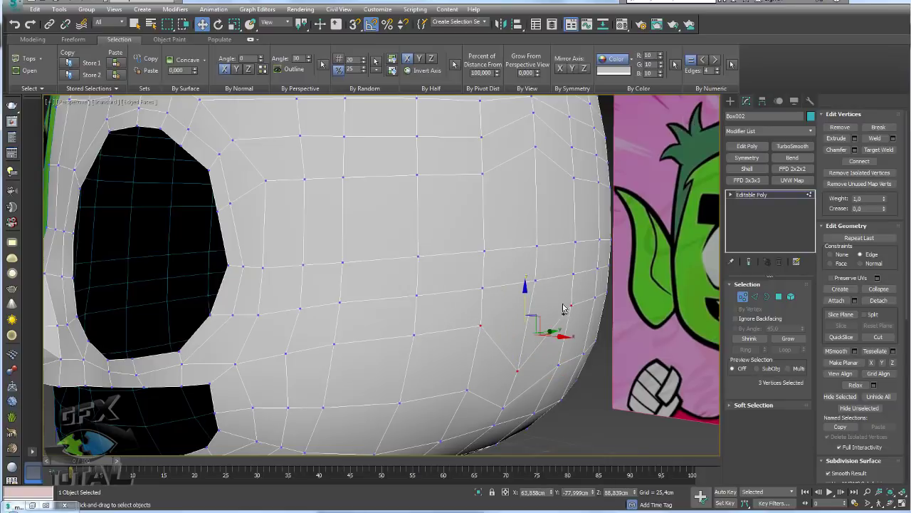
left_click_drag(526, 324, 525, 336)
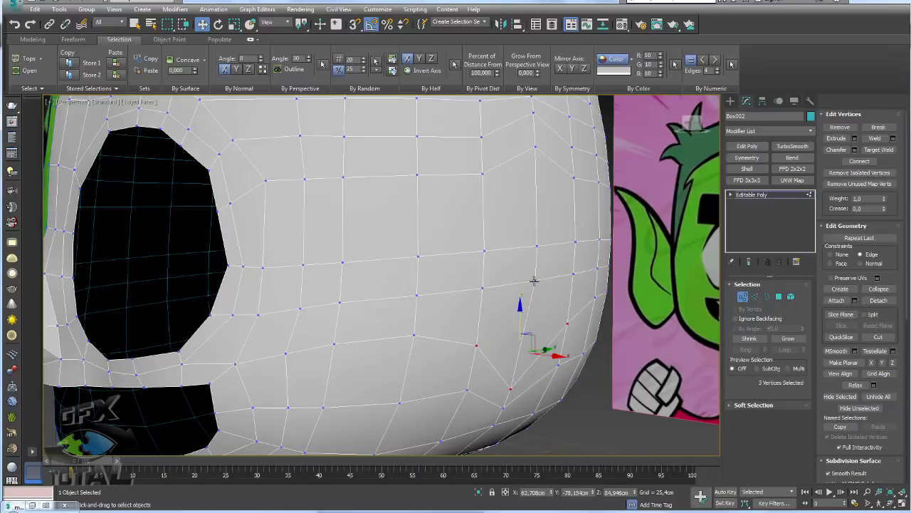
left_click_drag(534, 280, 530, 279)
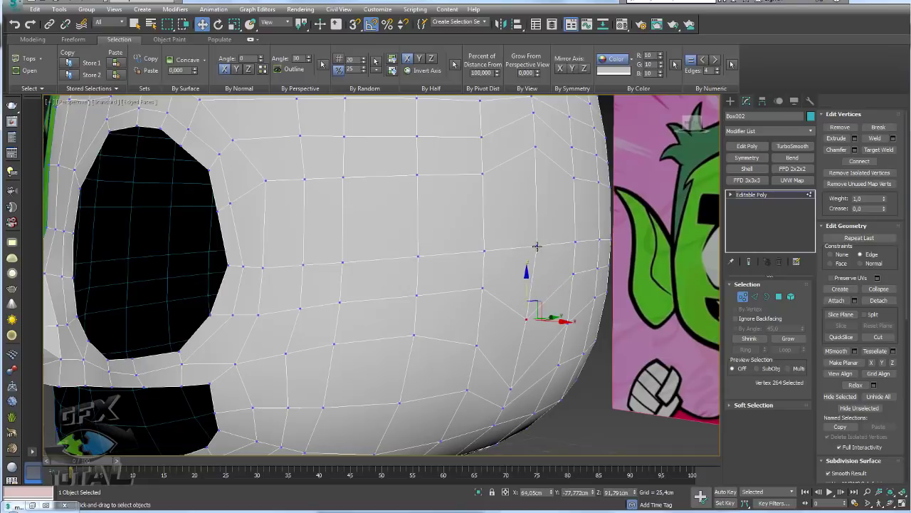
- Raise two upper side vertices, lower two others, and convert the selection to faces
left_click(537, 247)
left_click_drag(537, 203, 536, 163)
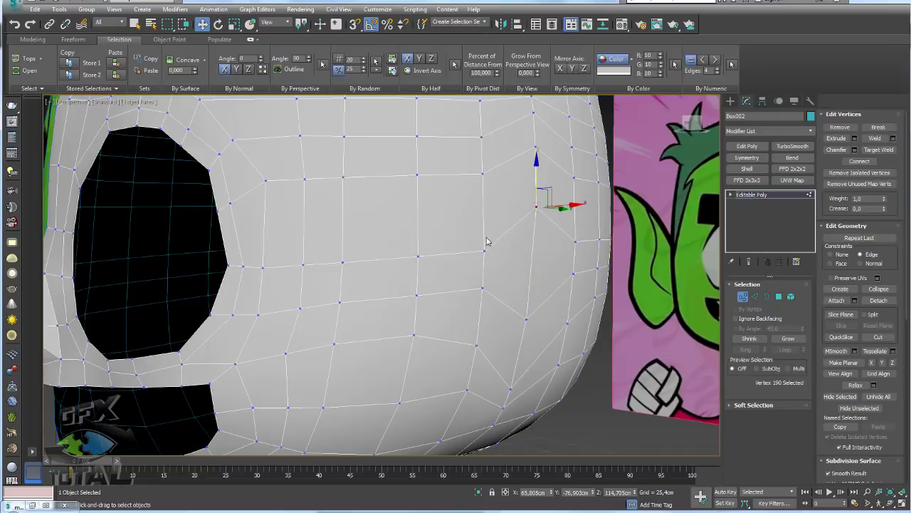
left_click(484, 252, "ctrl")
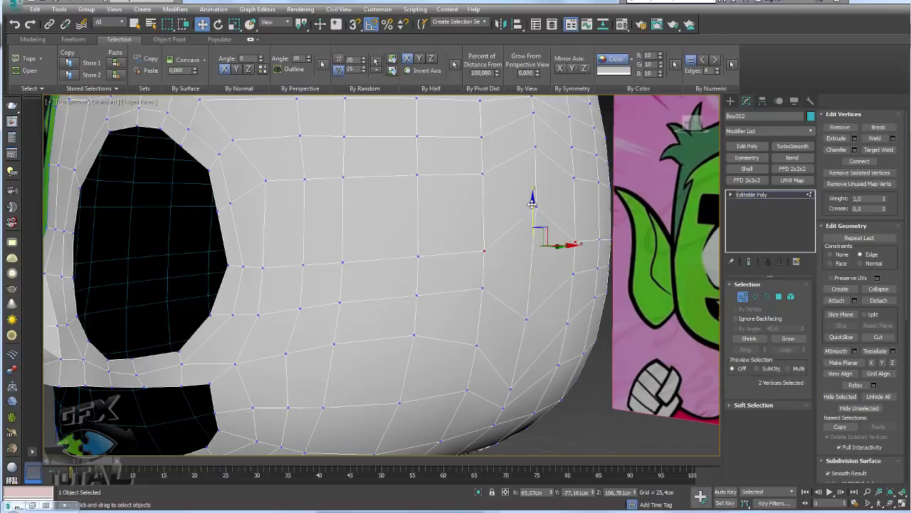
left_click_drag(533, 205, 533, 188)
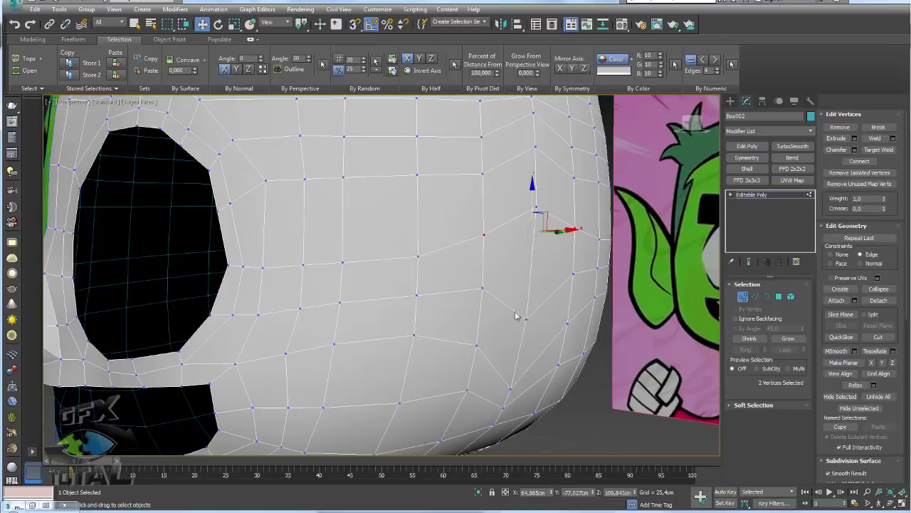
left_click(483, 287)
left_click(574, 274, "ctrl")
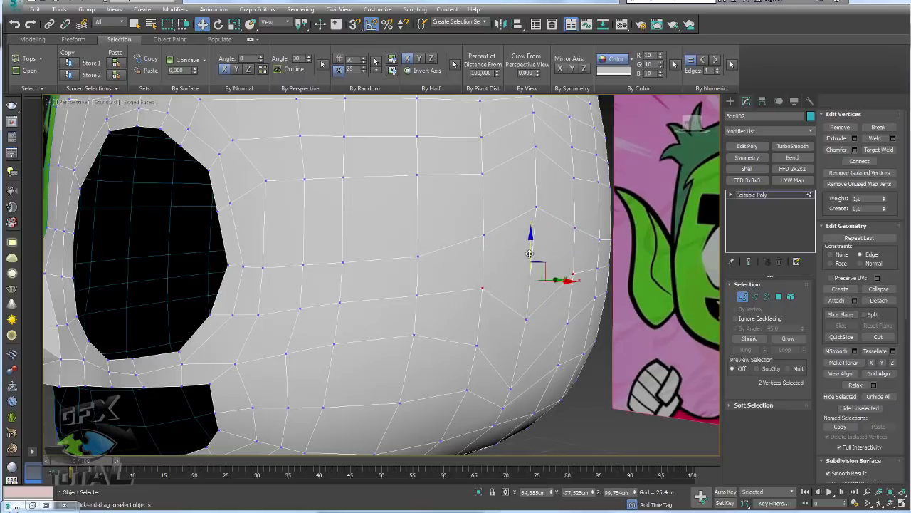
left_click_drag(529, 254, 530, 262)
left_click(780, 298, "ctrl")
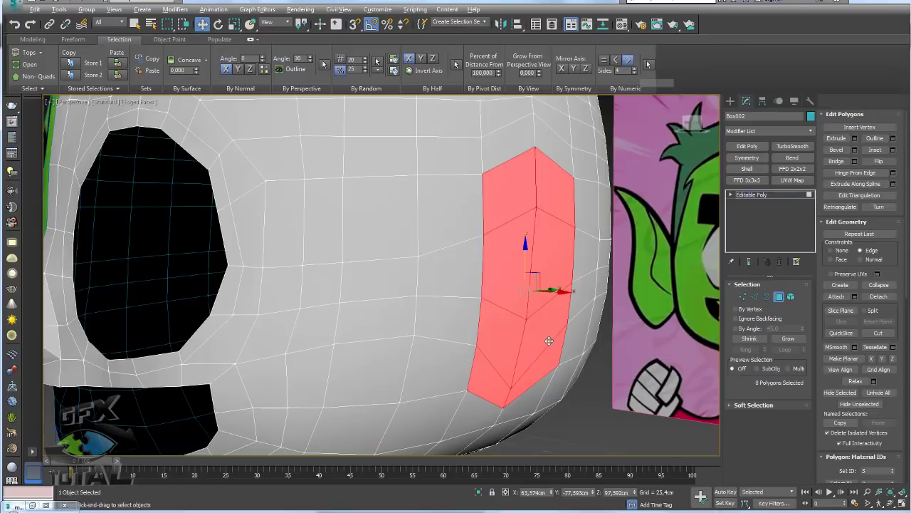
- Turn a side vertex selection into the eight ear faces
middle_click_drag(549, 341, 632, 310, "alt")
left_click(743, 296)
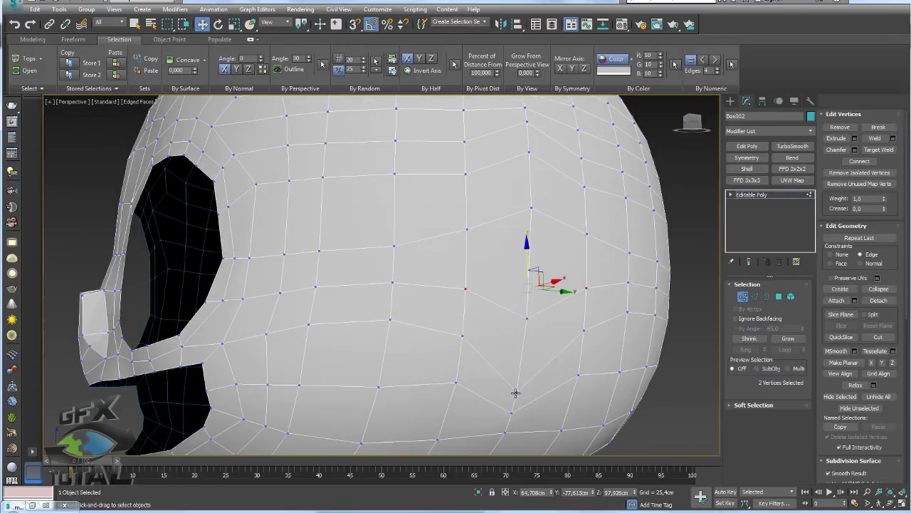
left_click(516, 393)
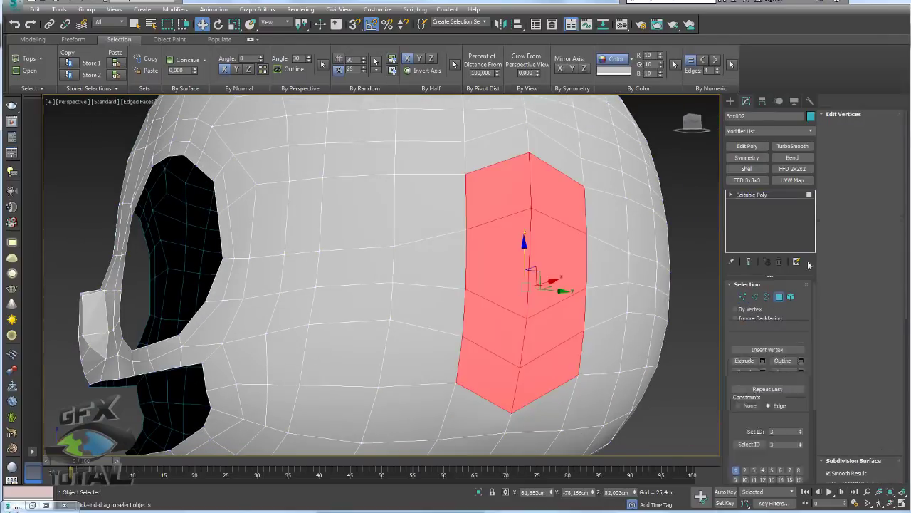
left_click(779, 296, "ctrl")
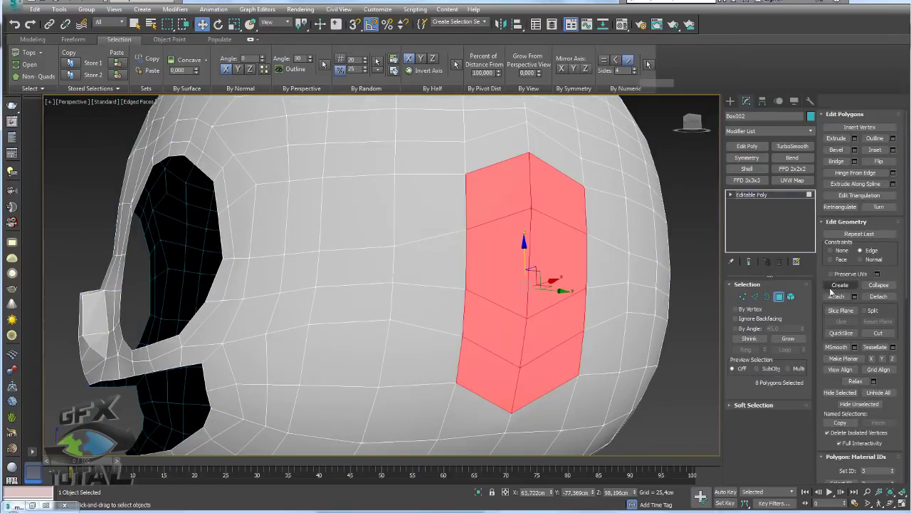
- Extrude the eight faces outward 15.153 cm, trying a rotation and undoing it
mouse_move(388, 295)
left_mouse_down()
mouse_move(391, 324)
mouse_move(388, 313)
left_mouse_up()
left_click(387, 309)
mouse_move(388, 309)
middle_mouse_down("alt")
mouse_move(608, 249)
mouse_move(536, 286)
middle_mouse_up("alt")
key("e")
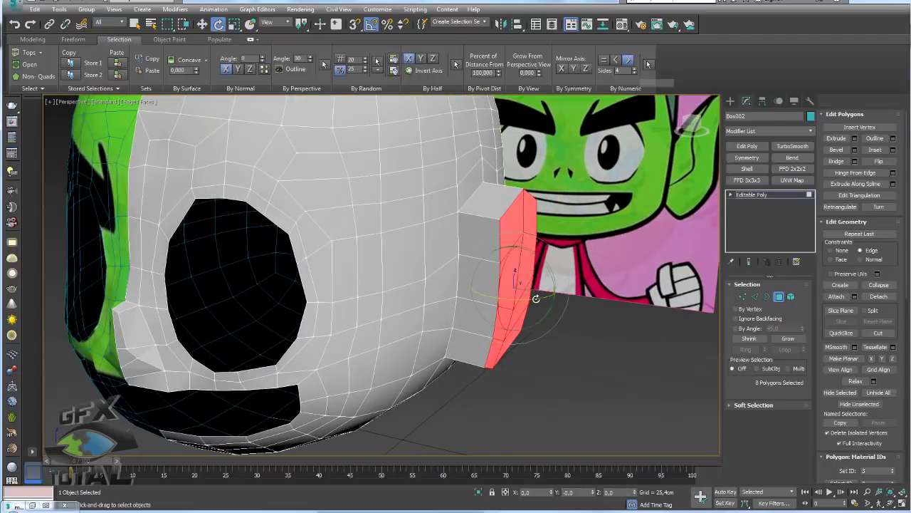
left_click_drag(536, 298, 536, 302)
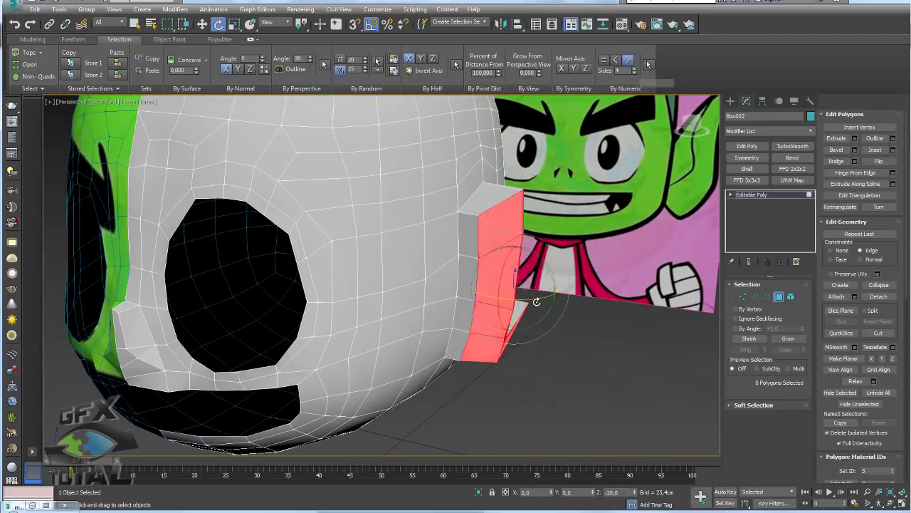
key("ctrl+z")
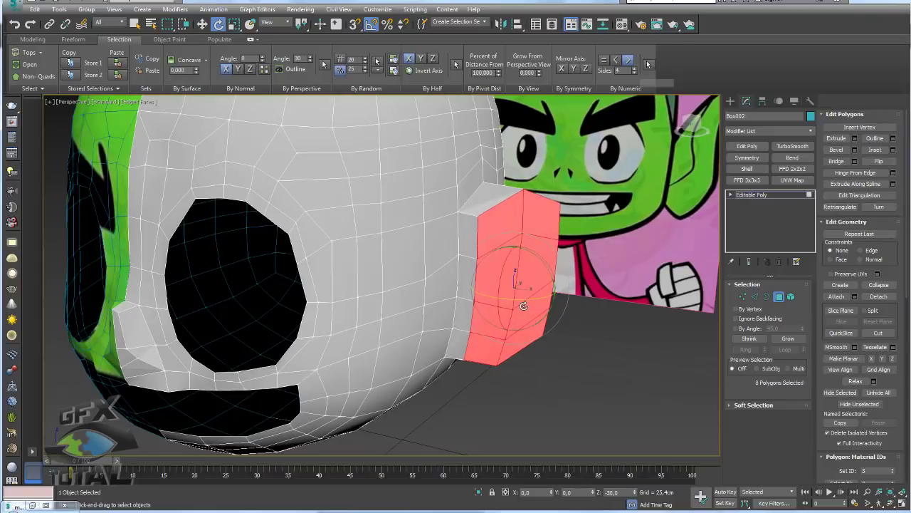
mouse_move(522, 306)
middle_mouse_down("alt")
mouse_move(531, 289)
mouse_move(553, 300)
middle_mouse_up("alt")
- In Front view, raise the ear's top vertices and rotate them into a tilted point
scroll(553, 299, "up", 3)
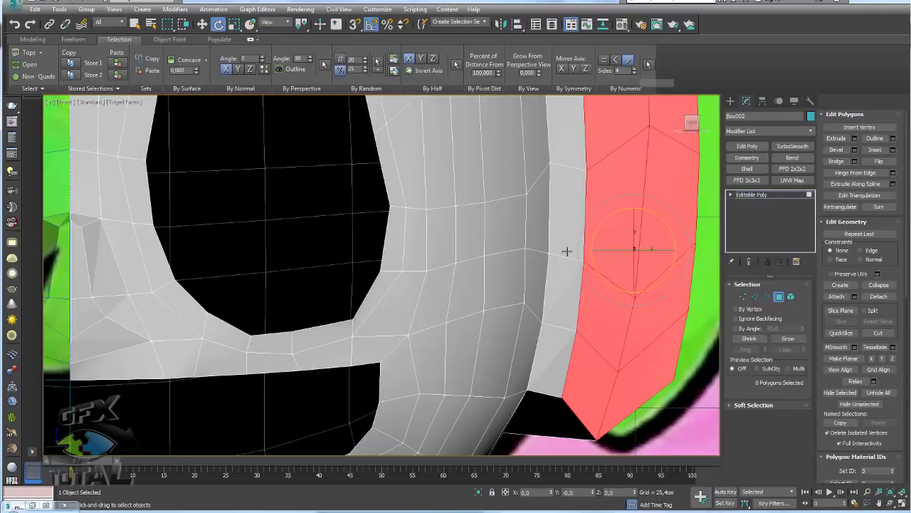
key("f")
scroll(553, 299, "up", 1)
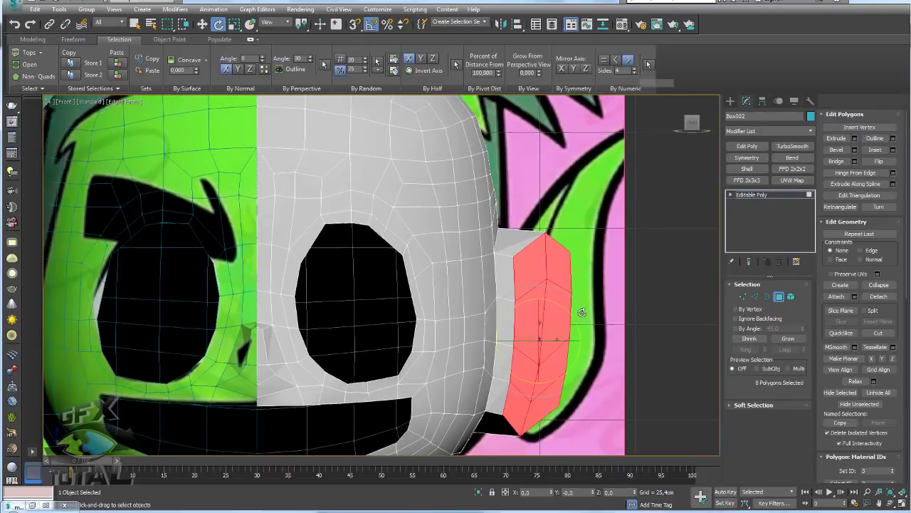
left_click(743, 297)
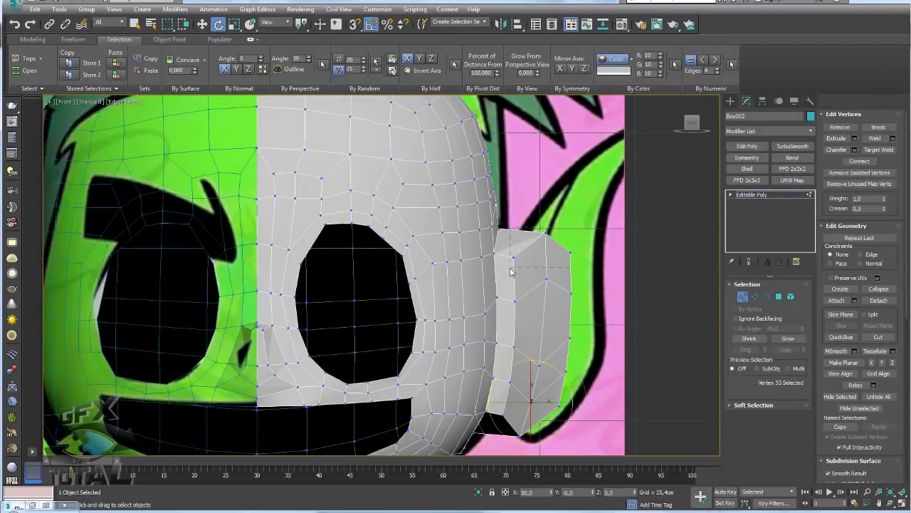
mouse_move(511, 272)
left_mouse_down()
mouse_move(551, 224)
mouse_move(544, 174)
left_mouse_up()
key("r")
key("w")
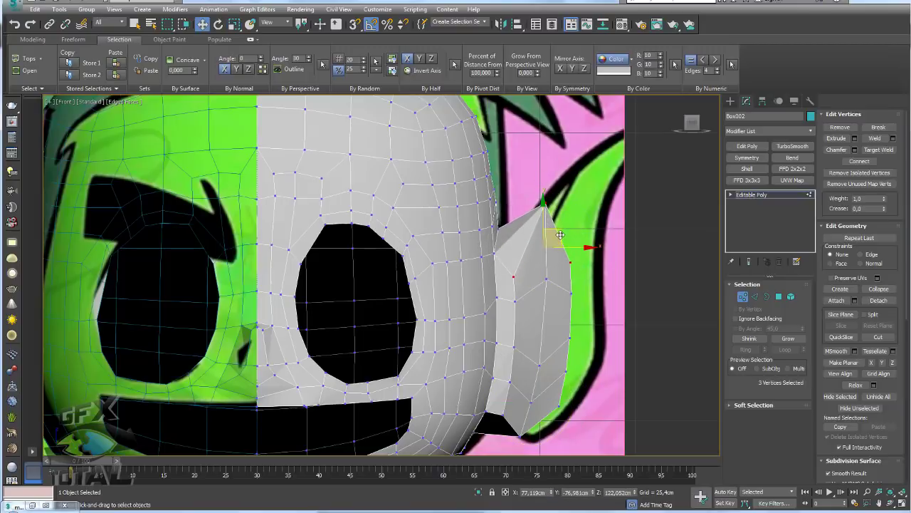
left_click_drag(560, 235, 583, 174)
key("e")
middle_click_drag(599, 153, 564, 192)
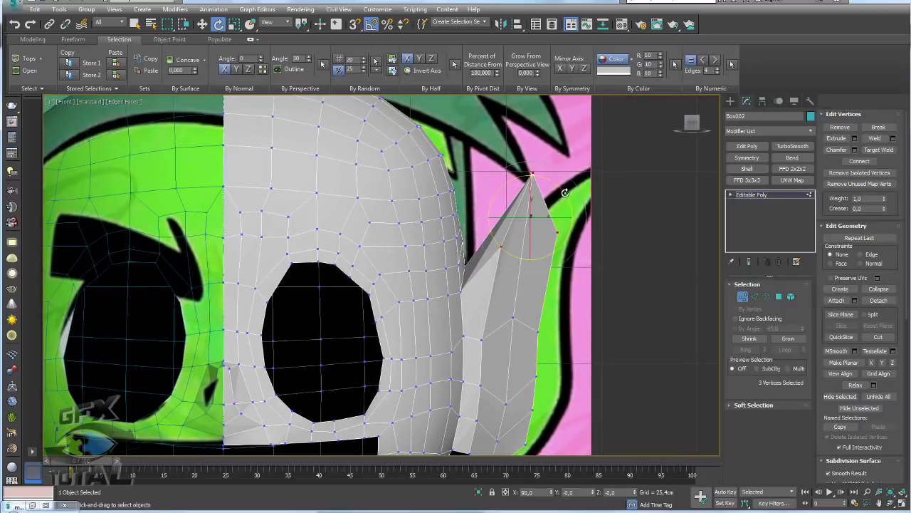
mouse_move(564, 192)
left_mouse_down()
mouse_move(573, 201)
mouse_move(532, 170)
left_mouse_up()
key("w")
- Move the lower ear vertices up and right to follow the reference outline
left_click_drag(484, 348, 482, 348)
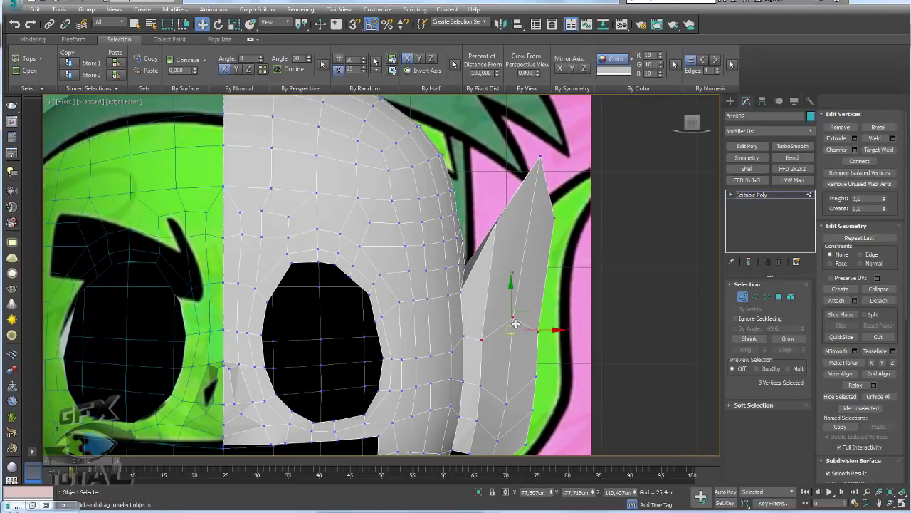
left_click_drag(527, 298, 527, 244)
middle_click_drag(561, 351, 568, 301)
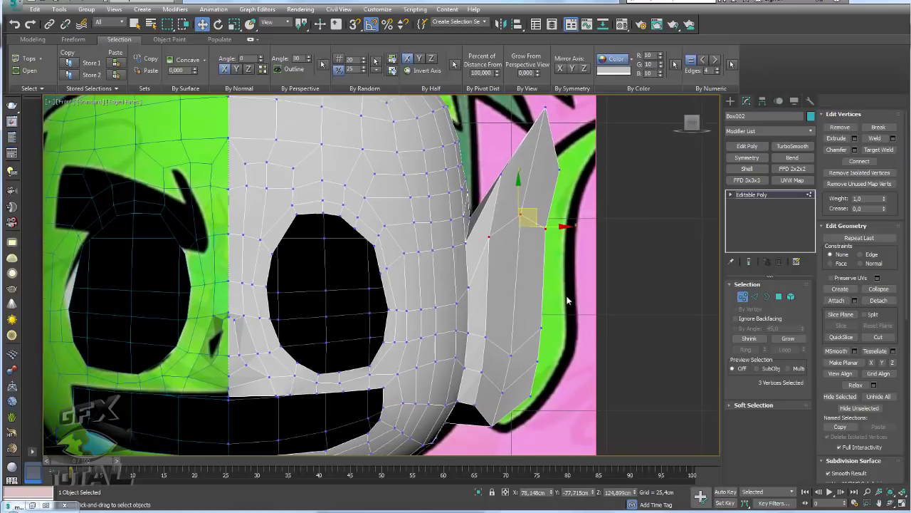
left_click_drag(484, 363, 541, 348)
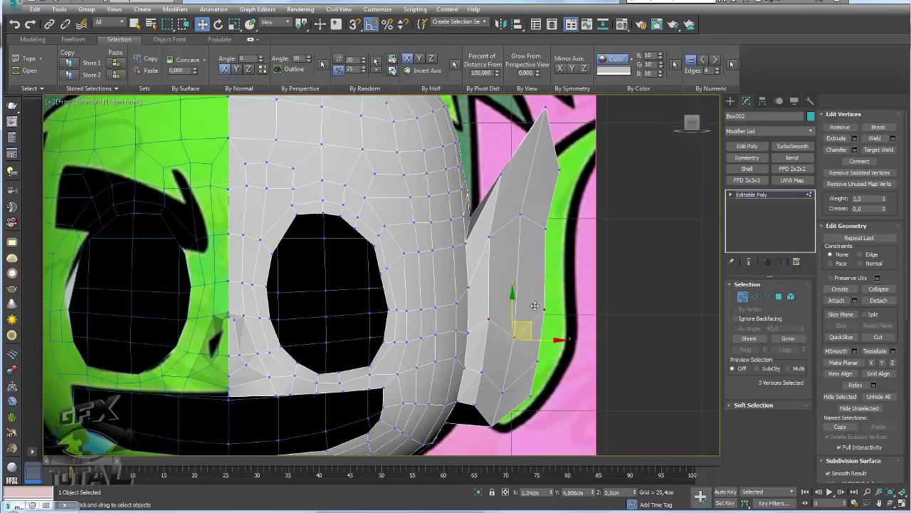
left_click(537, 362)
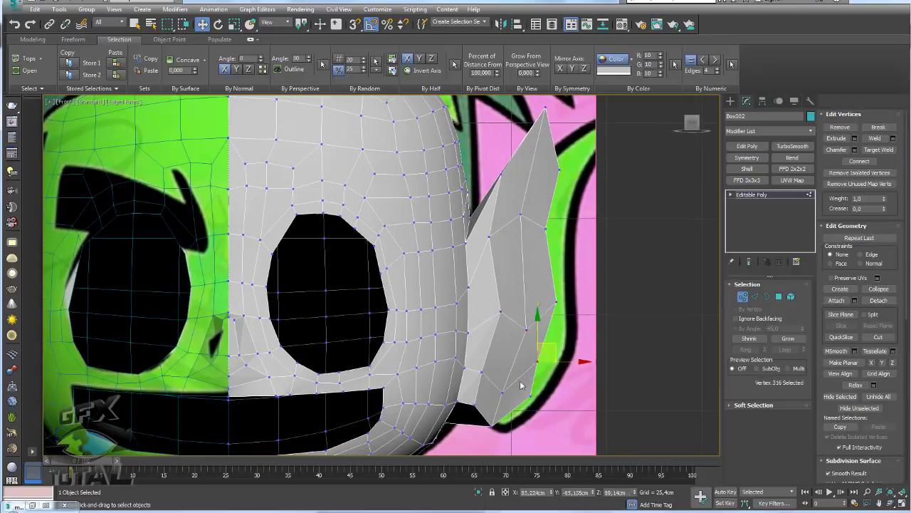
left_click(504, 390, "ctrl")
left_click(484, 372, "ctrl")
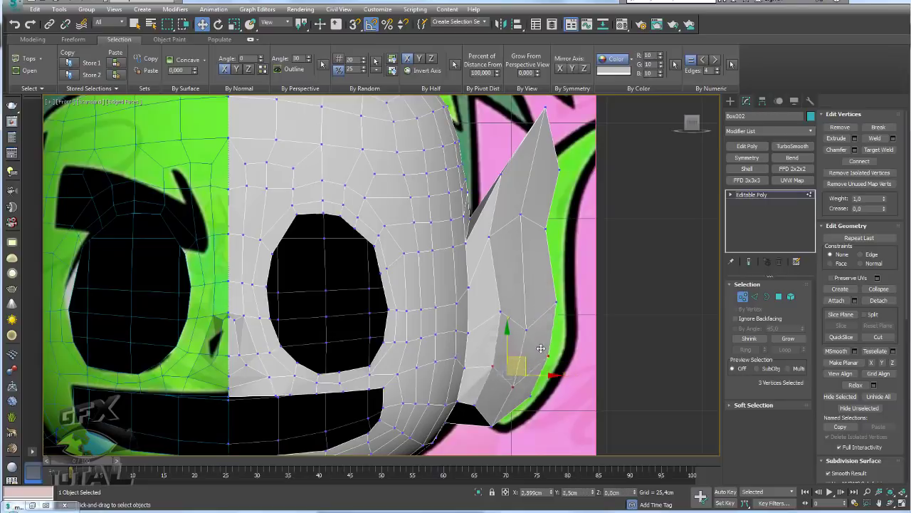
left_click_drag(520, 364, 549, 339)
left_click(530, 396)
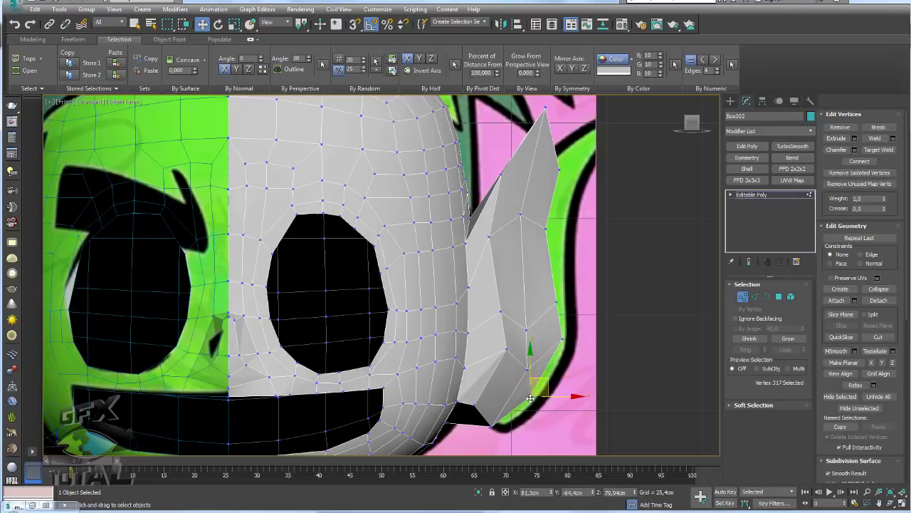
left_click(492, 426, "ctrl")
left_click(475, 405, "ctrl")
left_click_drag(518, 393, 523, 400)
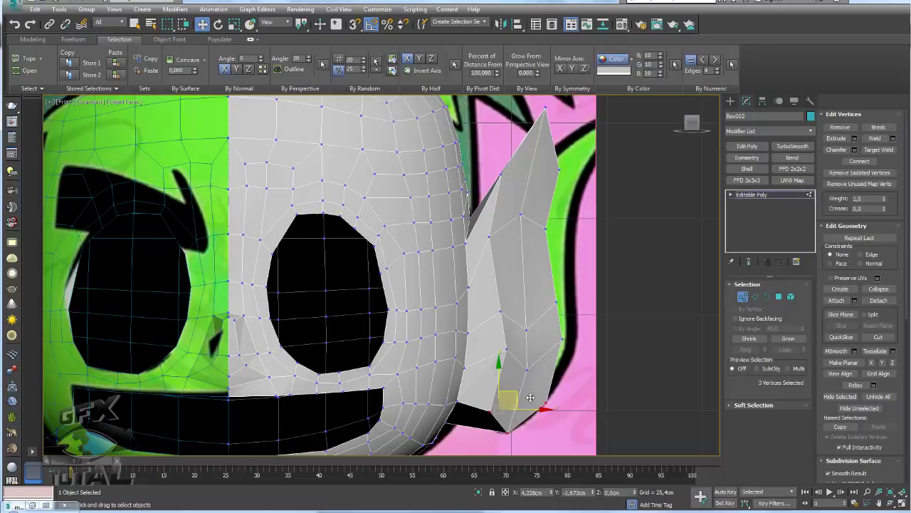
- Raise an outer-edge vertex and rotate the two ear-tip vertices
left_click(526, 403)
middle_click_drag(525, 402, 521, 440)
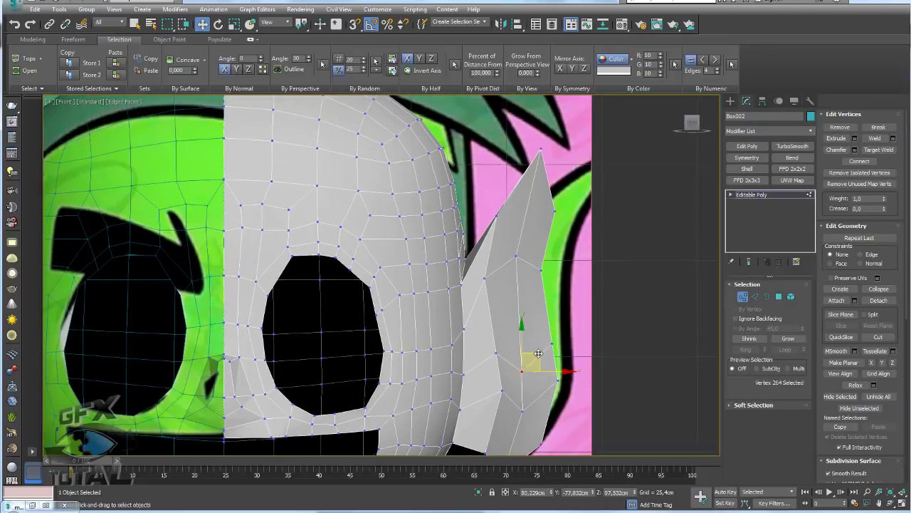
mouse_move(523, 366)
left_mouse_down()
mouse_move(524, 321)
mouse_move(517, 350)
left_mouse_up()
left_click(496, 354)
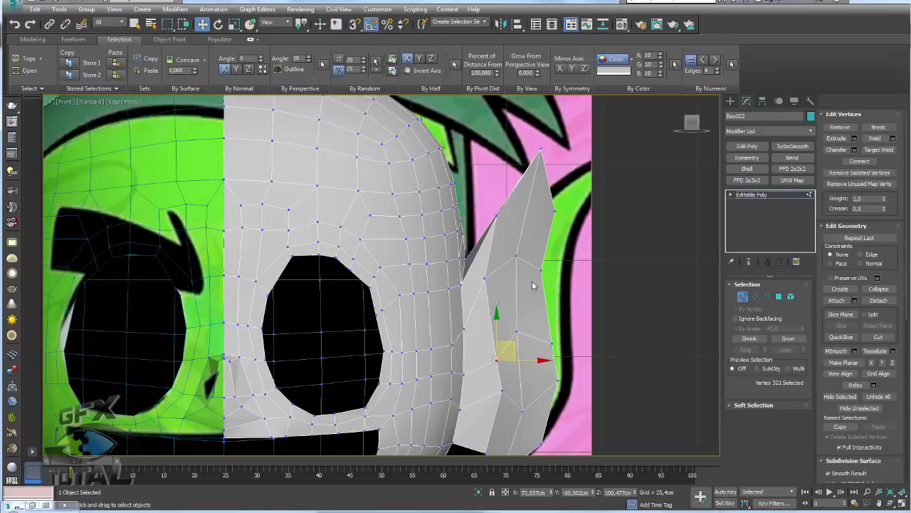
left_click(516, 247)
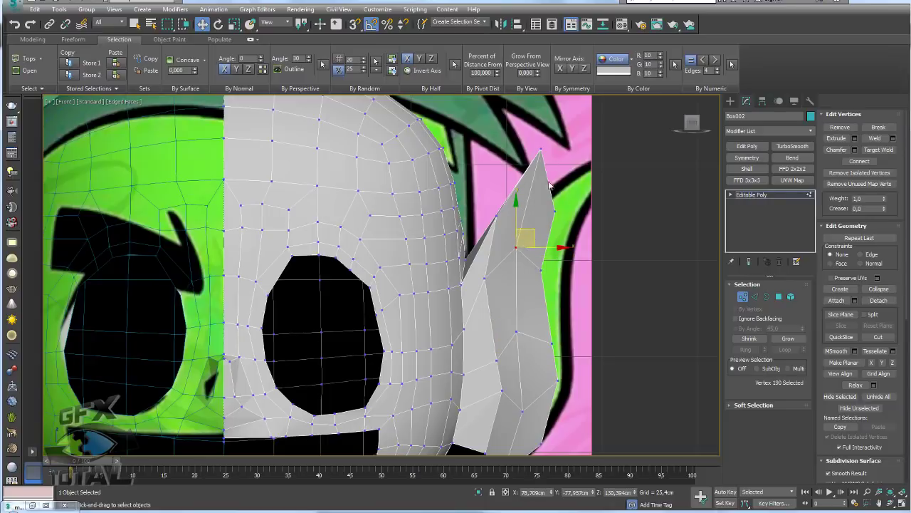
left_click_drag(483, 158, 483, 148)
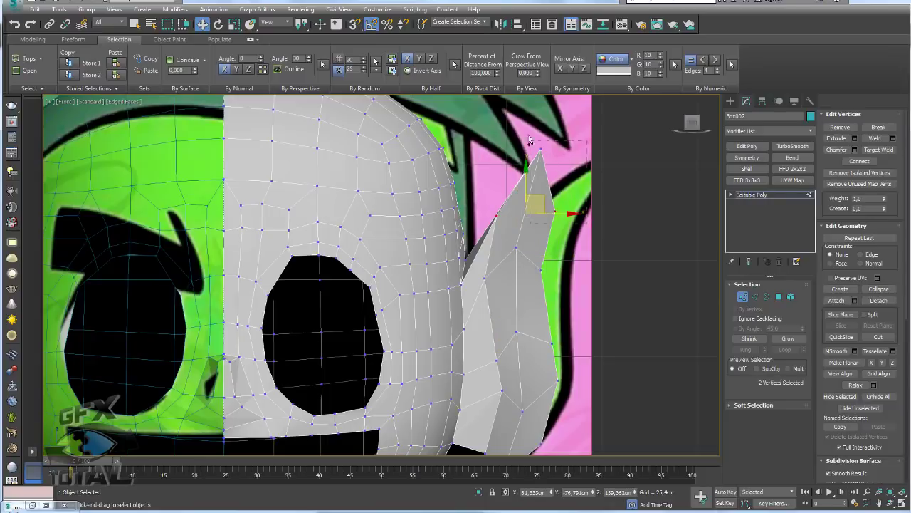
key("e")
mouse_move(563, 153)
left_mouse_down()
mouse_move(602, 213)
mouse_move(583, 165)
left_mouse_up()
key("w")
- Push the spike's edge vertices right and lift the bottom vertices up-right
left_click(538, 269)
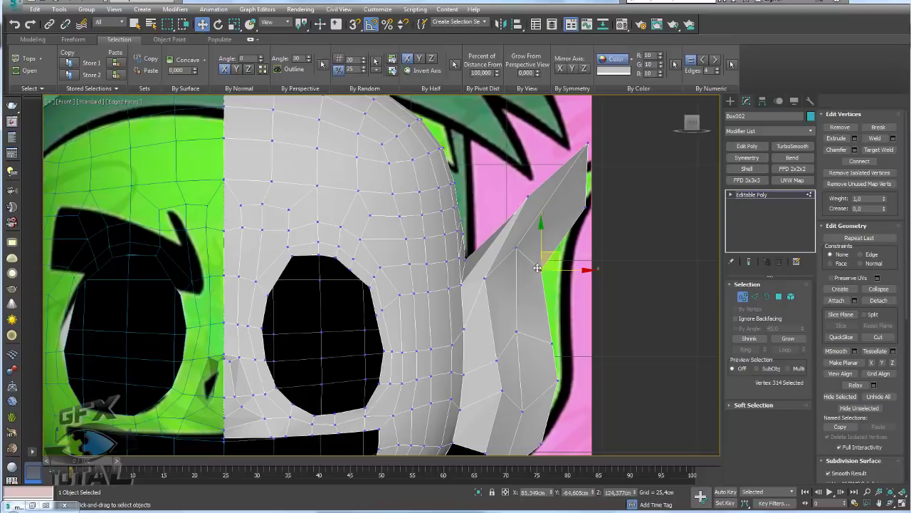
left_click(529, 197, "ctrl")
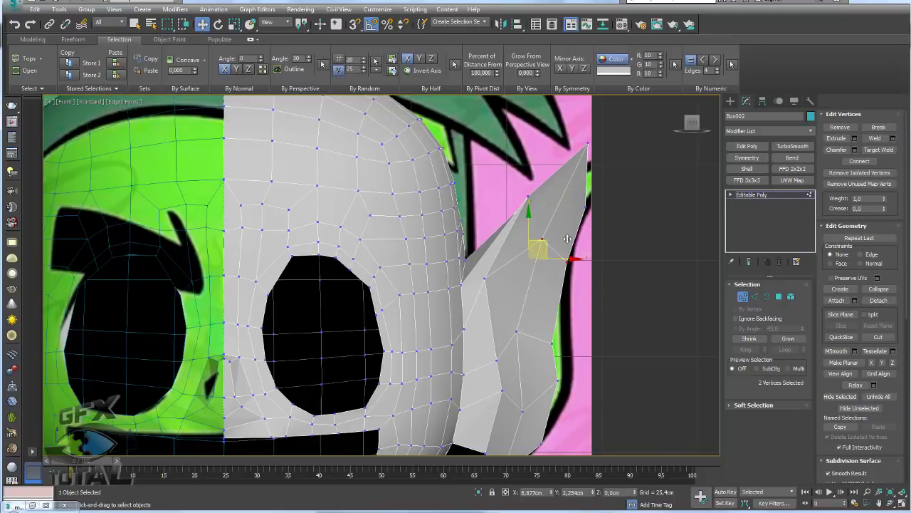
mouse_move(534, 244)
left_mouse_down()
mouse_move(562, 249)
mouse_move(553, 318)
left_mouse_up()
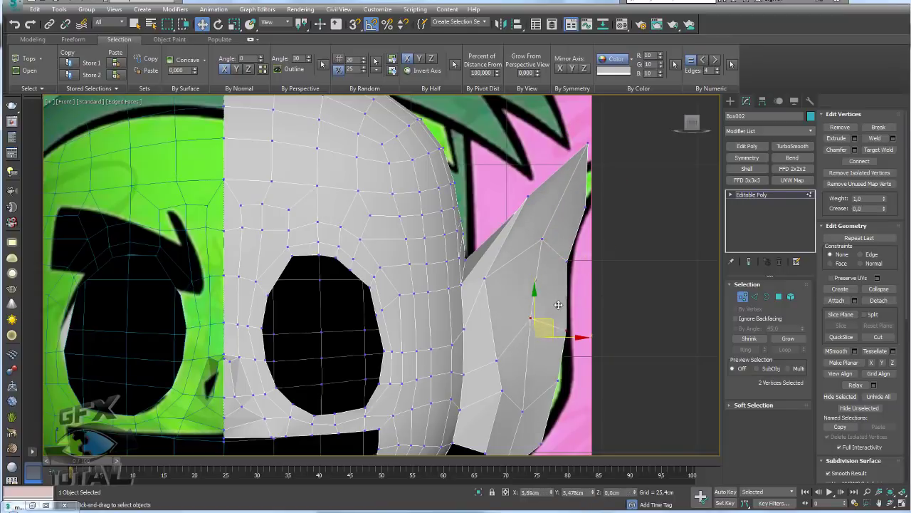
left_click_drag(540, 373, 518, 414)
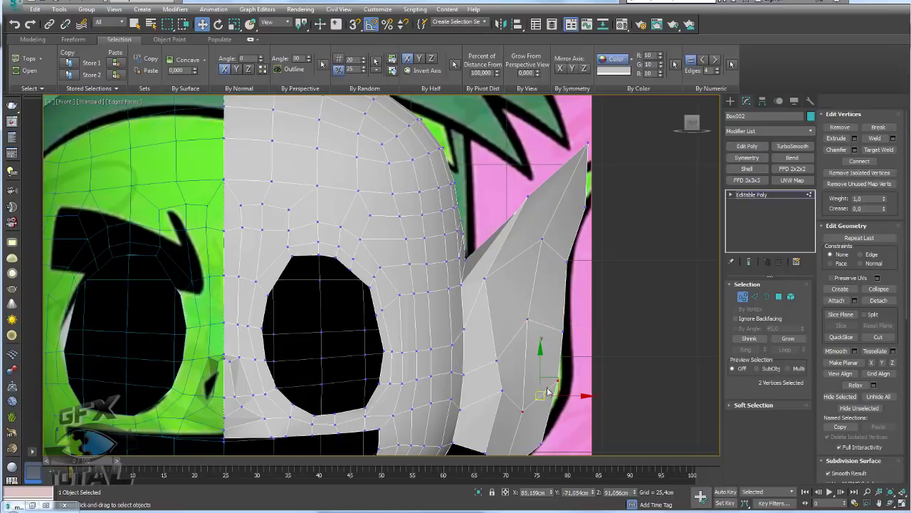
left_click_drag(557, 378, 570, 362)
middle_click_drag(562, 434, 558, 369)
left_click(556, 367)
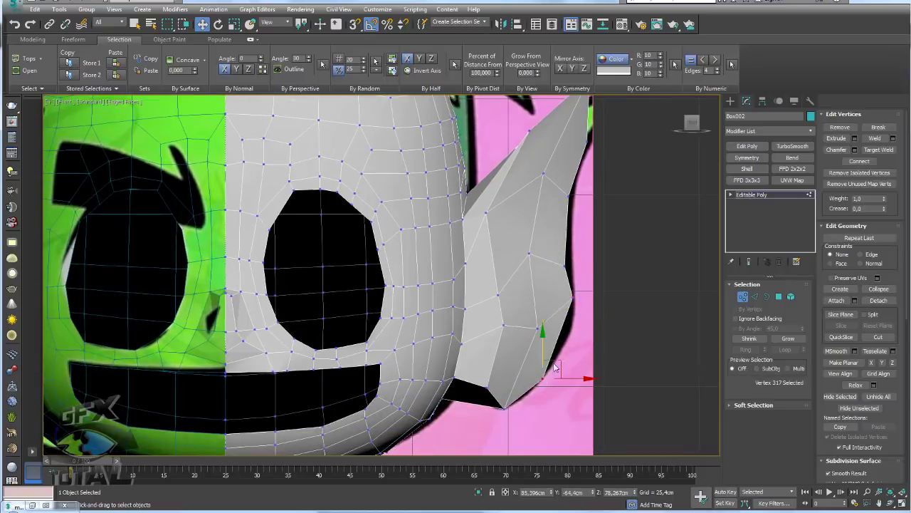
left_click_drag(570, 357, 578, 352)
left_click(504, 408)
left_click_drag(506, 406, 512, 397)
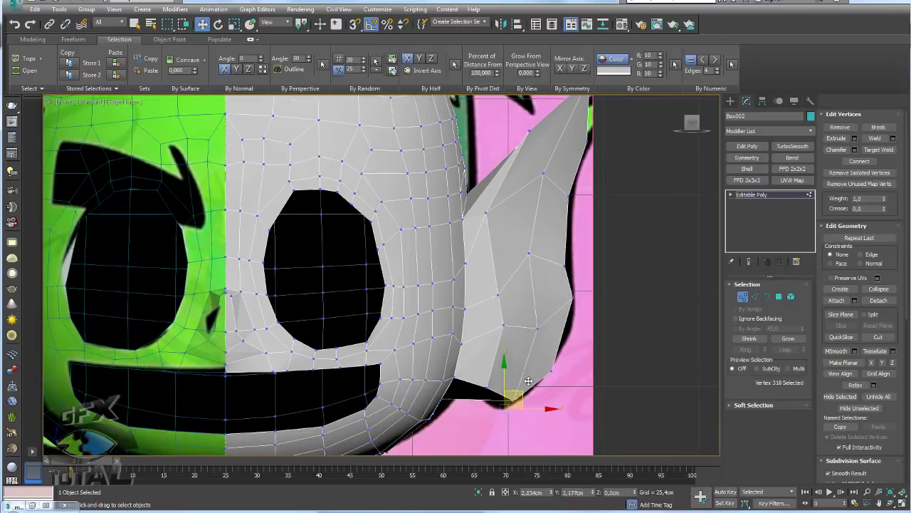
left_click(753, 298)
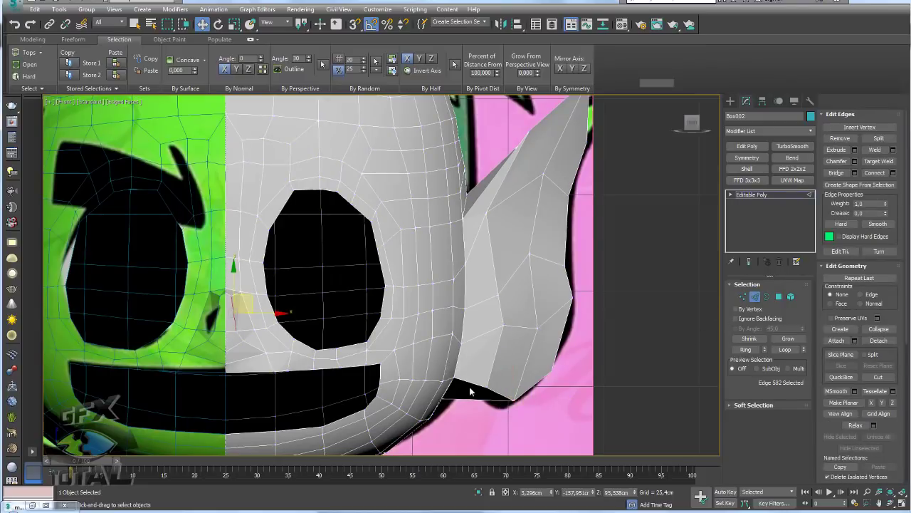
- Ring-select the ear spike's edges, then scale and tilt them to sharpen the point
left_click(470, 390)
left_click(746, 349)
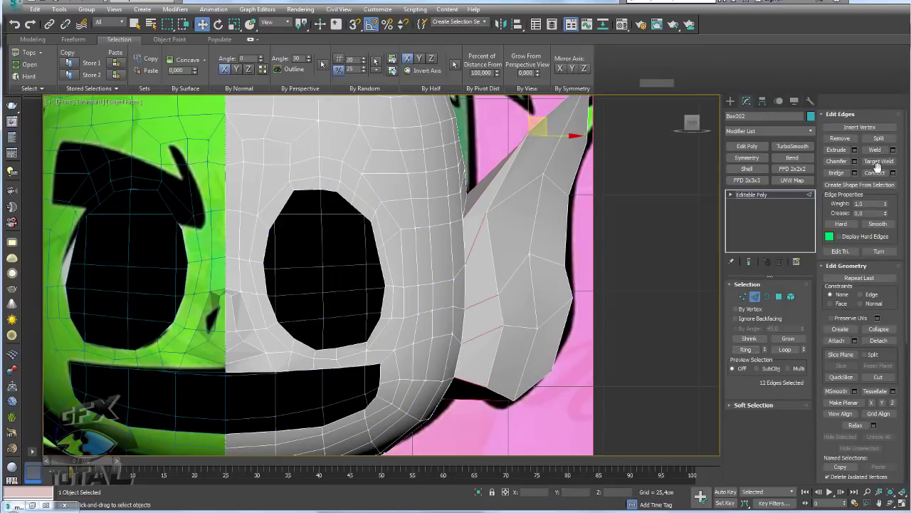
key("e")
key("r")
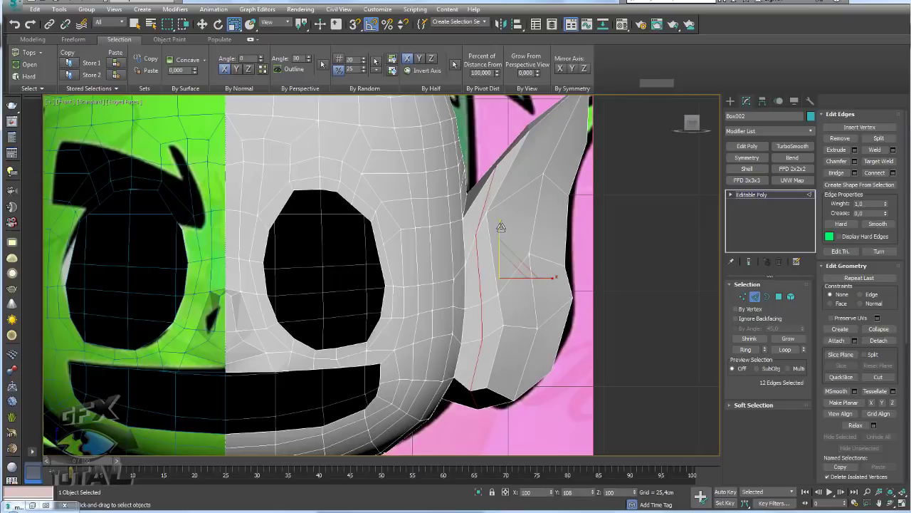
left_click_drag(512, 265, 514, 255)
key("w")
key("p")
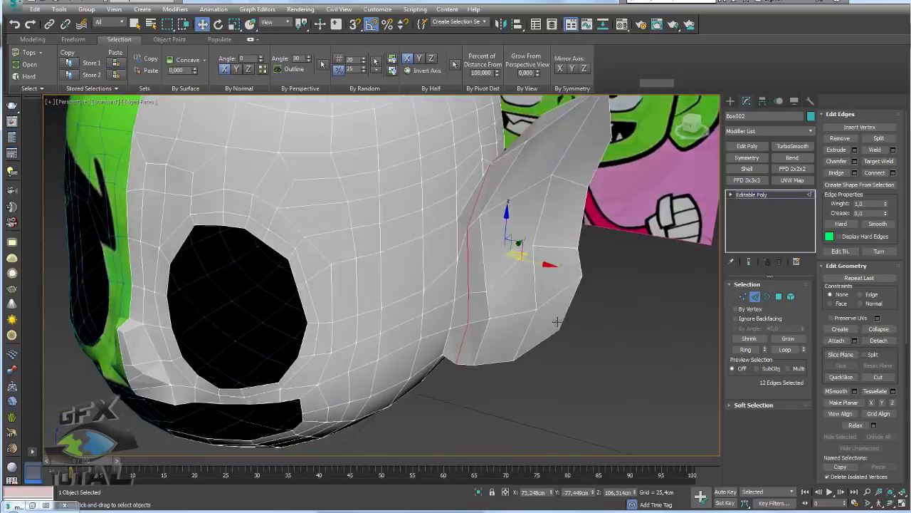
middle_click_drag(555, 288, 503, 267, "alt")
key("e")
left_click_drag(502, 268, 455, 263)
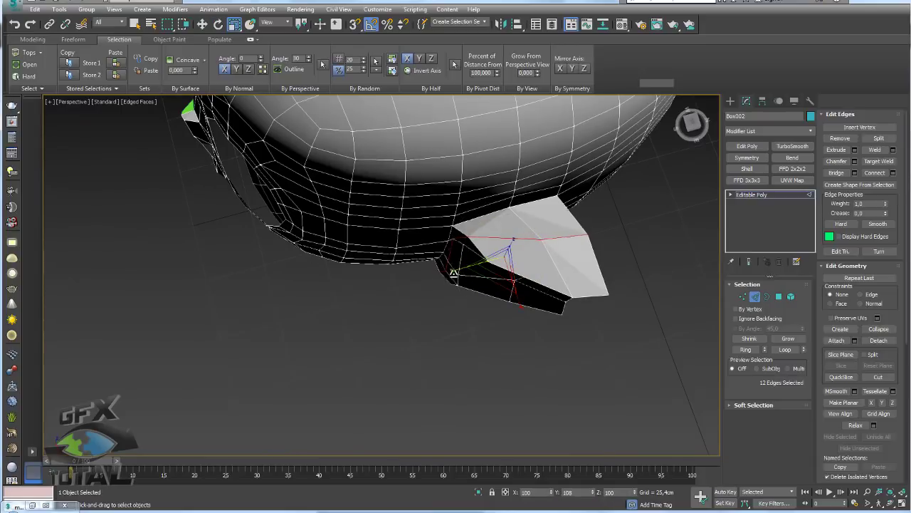
key("w")
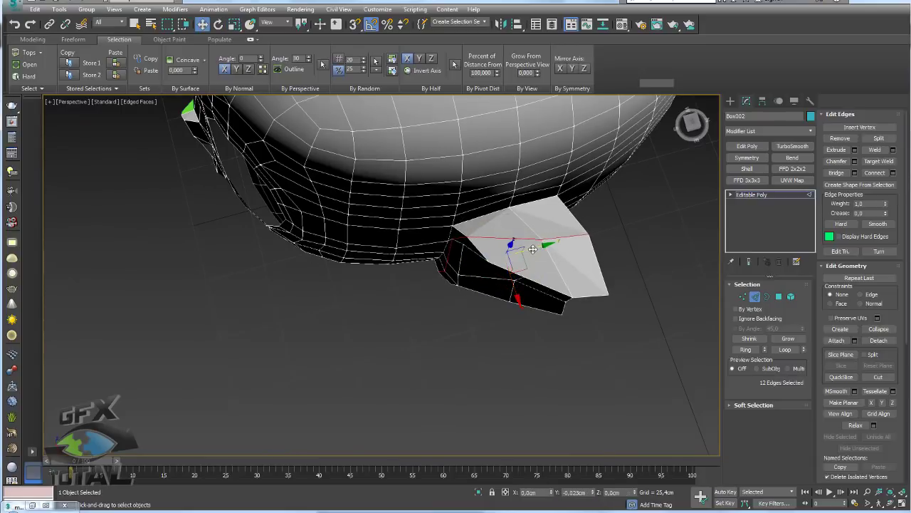
middle_click_drag(532, 249, 577, 292, "alt")
- Inset the selected ear-spike polygons twice
left_click(779, 296, "ctrl")
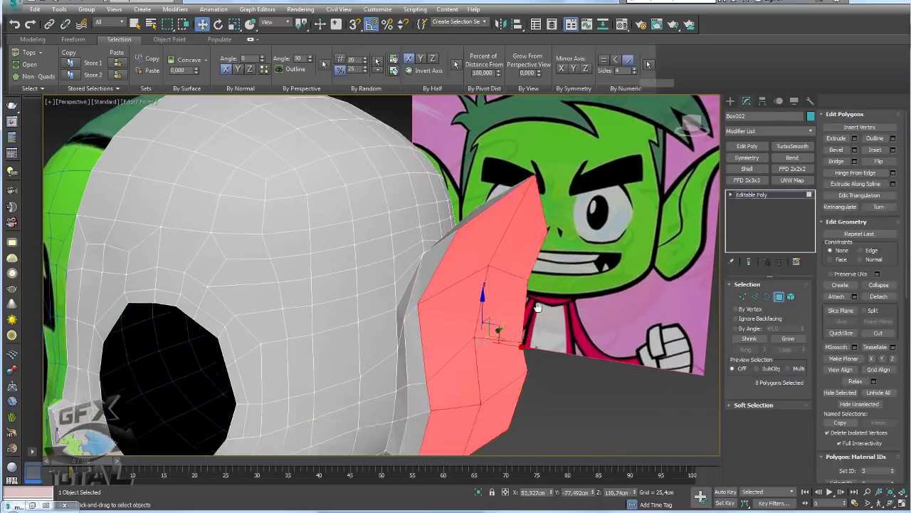
mouse_move(484, 284)
middle_mouse_down("alt")
mouse_move(491, 247)
mouse_move(467, 258)
mouse_move(479, 240)
mouse_move(373, 260)
mouse_move(398, 250)
middle_mouse_up("alt")
scroll(391, 261, "down", 5)
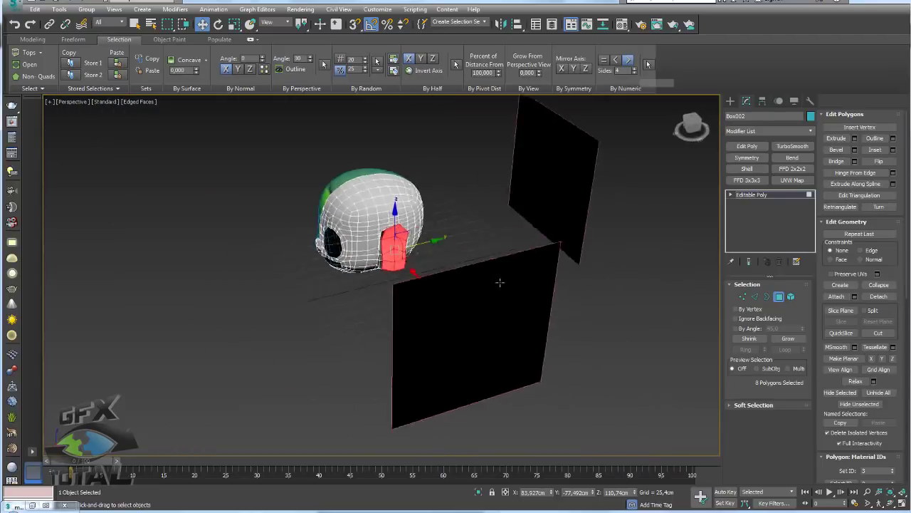
scroll(405, 238, "up", 5)
scroll(405, 238, "up", 3)
mouse_move(370, 283)
middle_mouse_down("alt")
mouse_move(464, 250)
mouse_move(528, 277)
mouse_move(499, 285)
middle_mouse_up("alt")
left_click(895, 149)
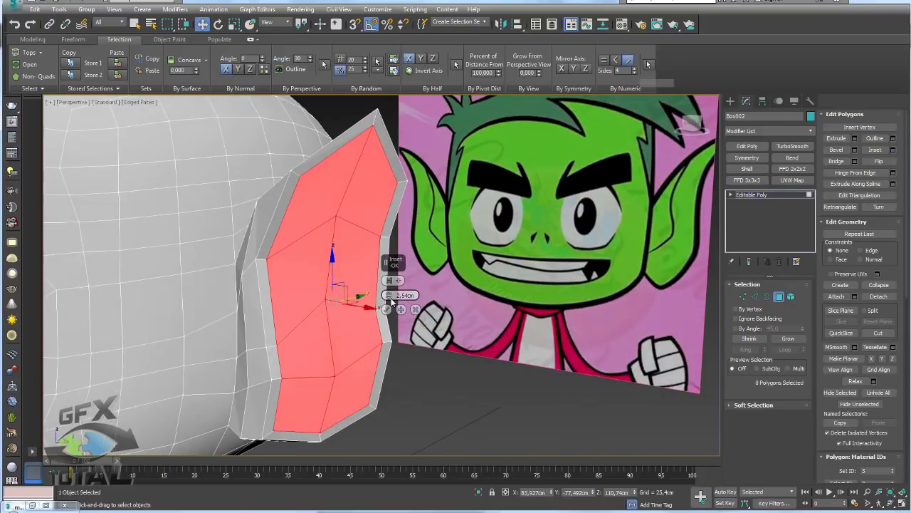
left_click(386, 309)
middle_click_drag(386, 309, 342, 299, "alt")
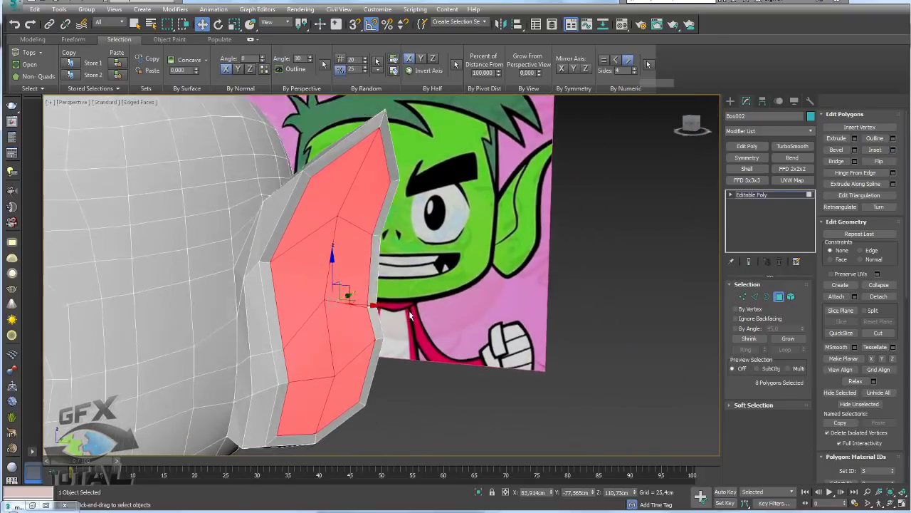
left_click(892, 150)
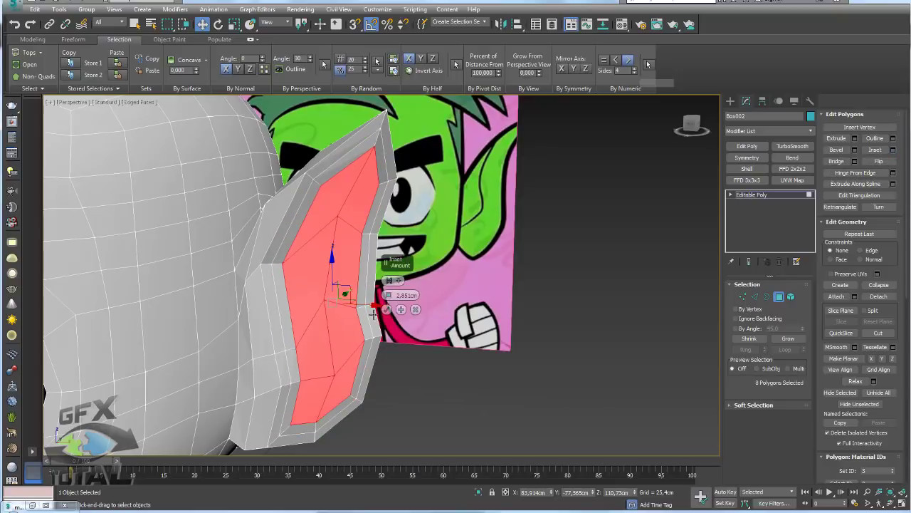
left_click(387, 309)
mouse_move(386, 309)
middle_mouse_down("alt")
mouse_move(368, 317)
mouse_move(340, 308)
middle_mouse_up("alt")
- Grow the inner ear face selection, push it inward, then adjust the inner edges and vertices
left_click(364, 306)
key("ctrl+Page_Up")
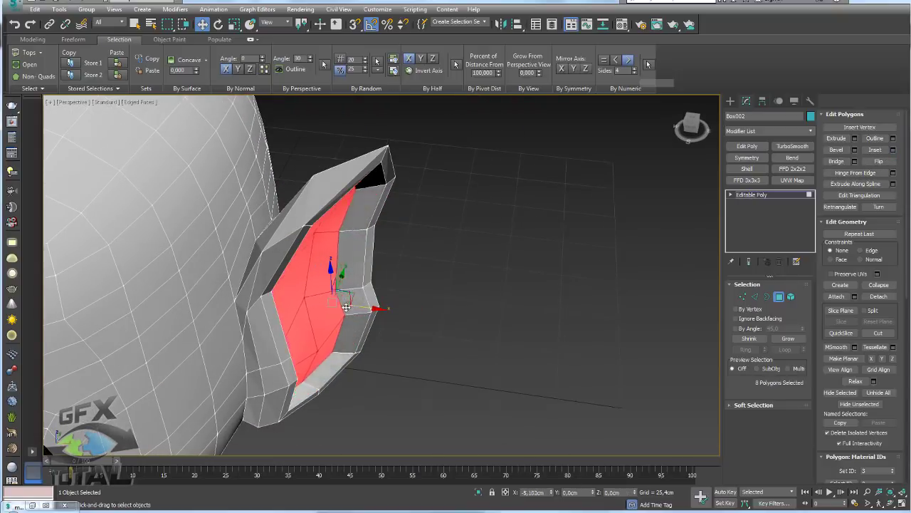
left_click_drag(340, 308, 430, 334)
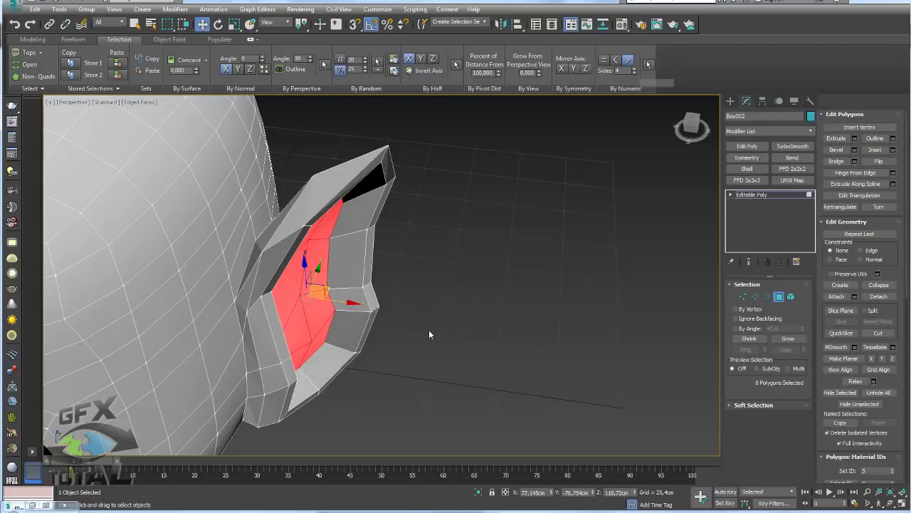
left_click(755, 297)
left_click(302, 283)
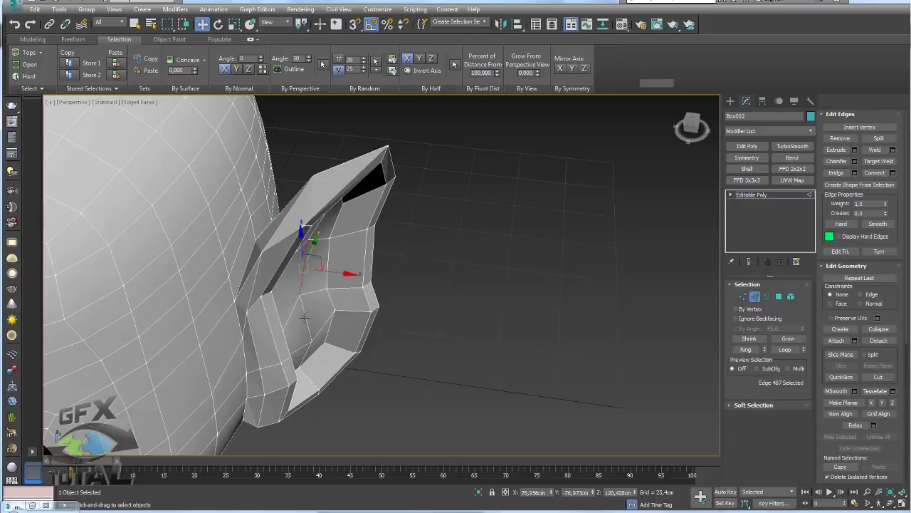
left_click(305, 318, "ctrl")
middle_click_drag(324, 290, 329, 292, "alt")
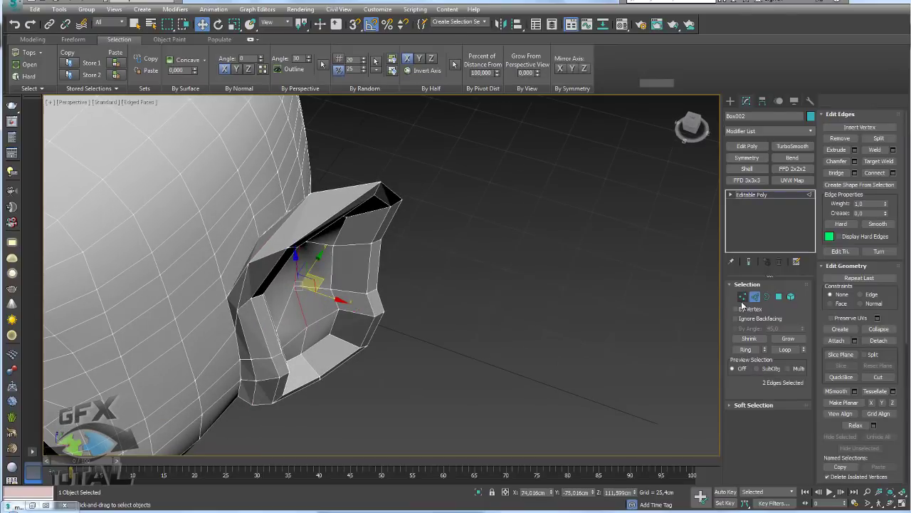
left_click(742, 297)
mouse_move(423, 252)
middle_mouse_down("alt")
mouse_move(370, 218)
mouse_move(324, 361)
middle_mouse_up("alt")
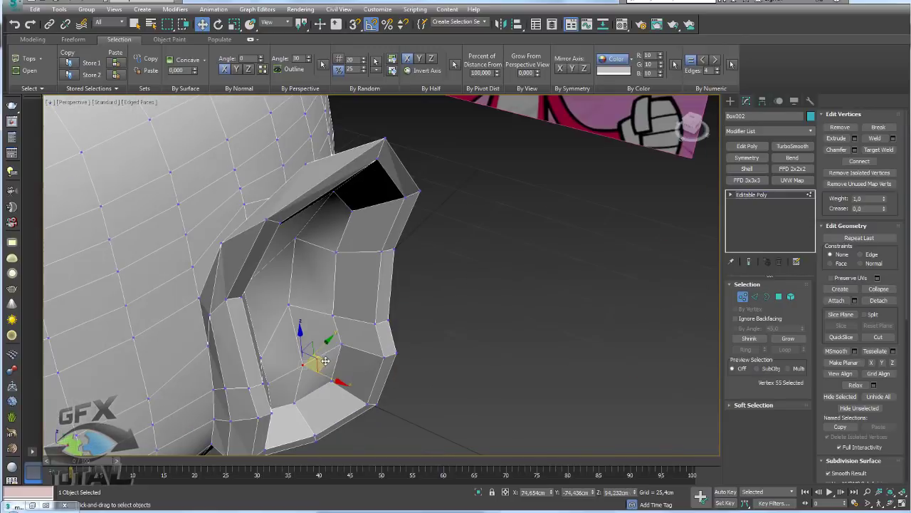
- Return to whole-object level and view the base half-head from the front
left_click(752, 194)
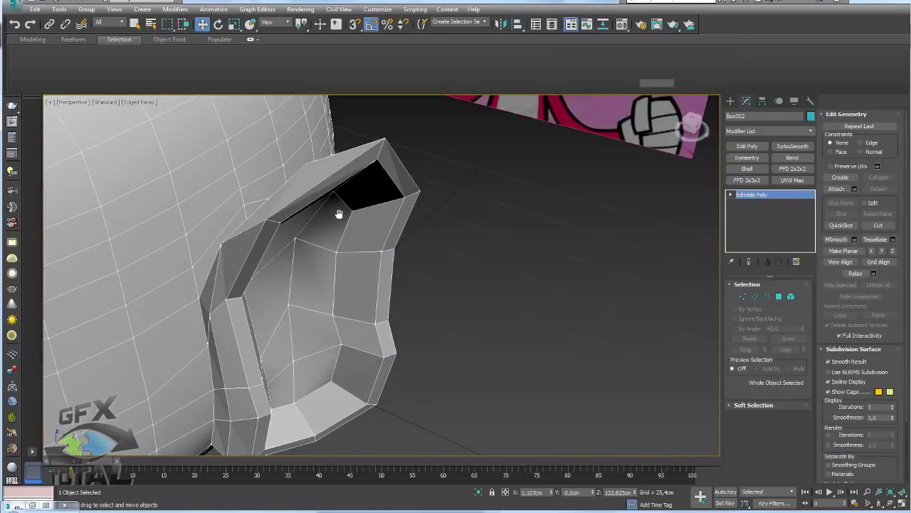
scroll(339, 214, "down", 5)
mouse_move(339, 214)
middle_mouse_down("alt")
mouse_move(428, 201)
mouse_move(541, 258)
middle_mouse_up("alt")
scroll(398, 207, "up", 2)
key("ctrl+z")
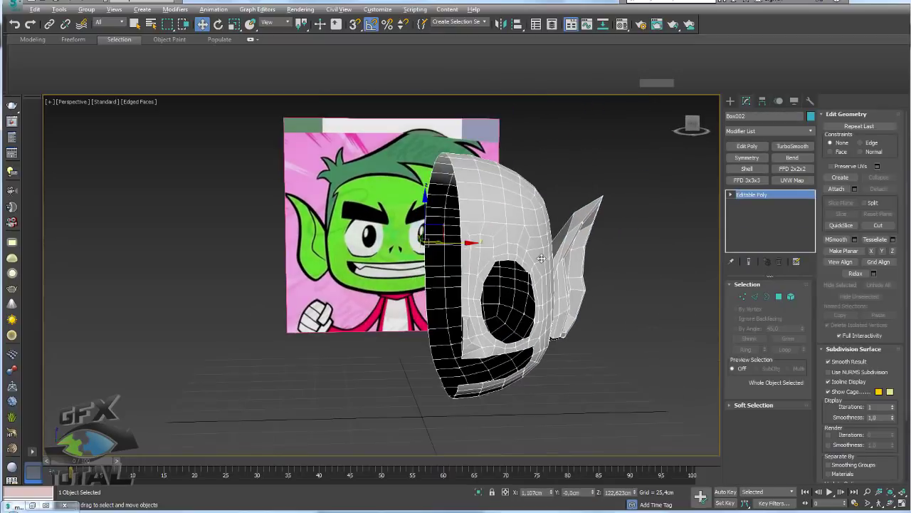
- Add an X-axis Symmetry modifier with Flip checked, then stack an Edit Poly modifier above it
left_click(748, 160)
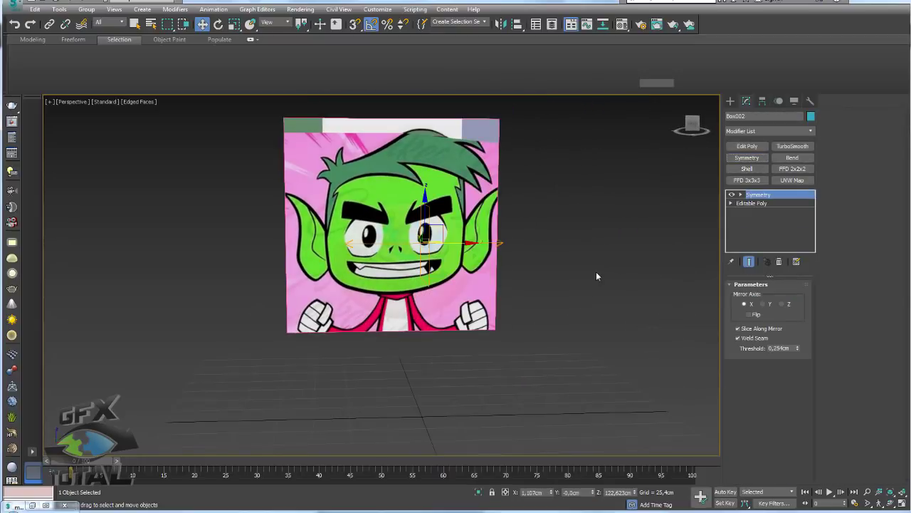
left_click(753, 311)
mouse_move(583, 320)
middle_mouse_down("alt")
mouse_move(610, 317)
mouse_move(586, 318)
mouse_move(509, 269)
middle_mouse_up("alt")
scroll(404, 267, "up", 3)
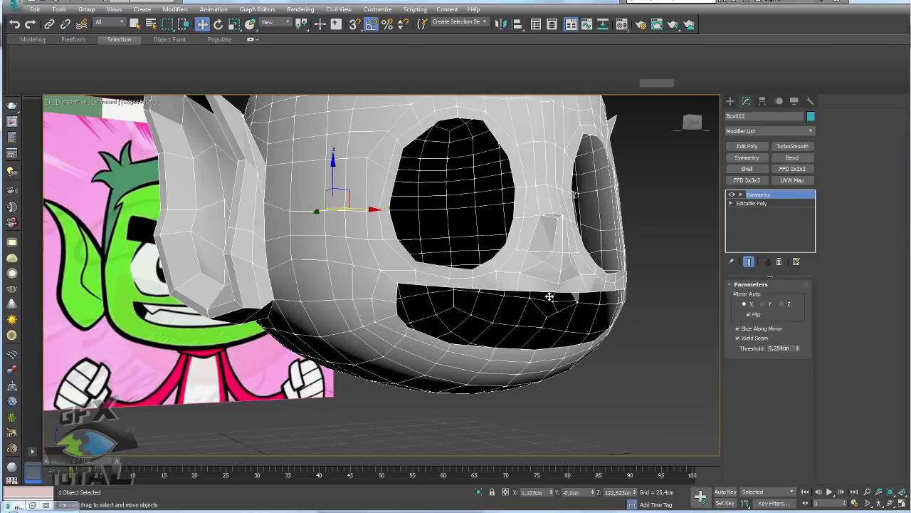
middle_click_drag(550, 296, 586, 287, "alt")
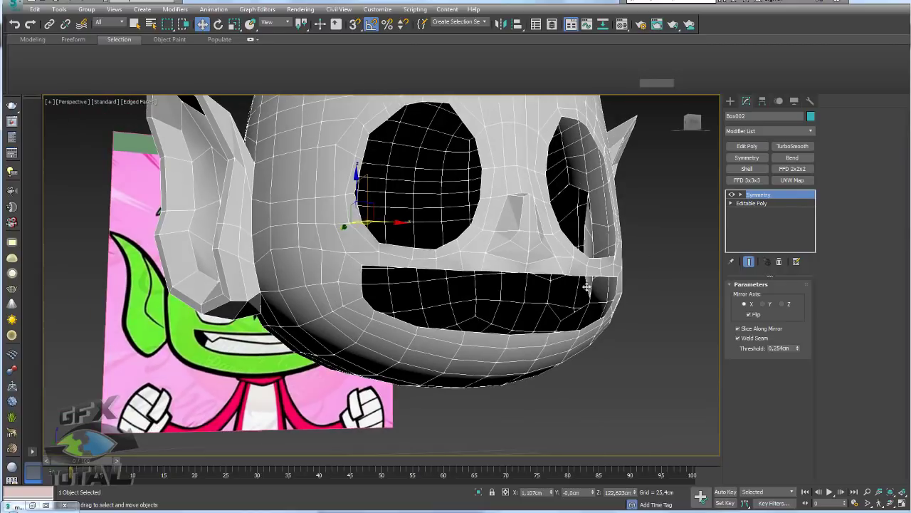
left_click(746, 146)
- Move the mouth opening's border back into the head and scale it smaller
left_click(766, 363)
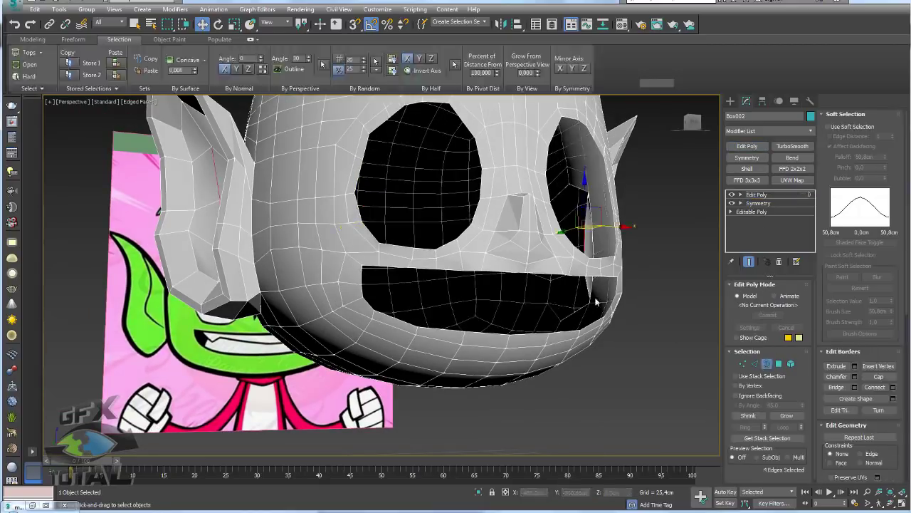
left_click(577, 278)
middle_click_drag(577, 278, 507, 297, "alt")
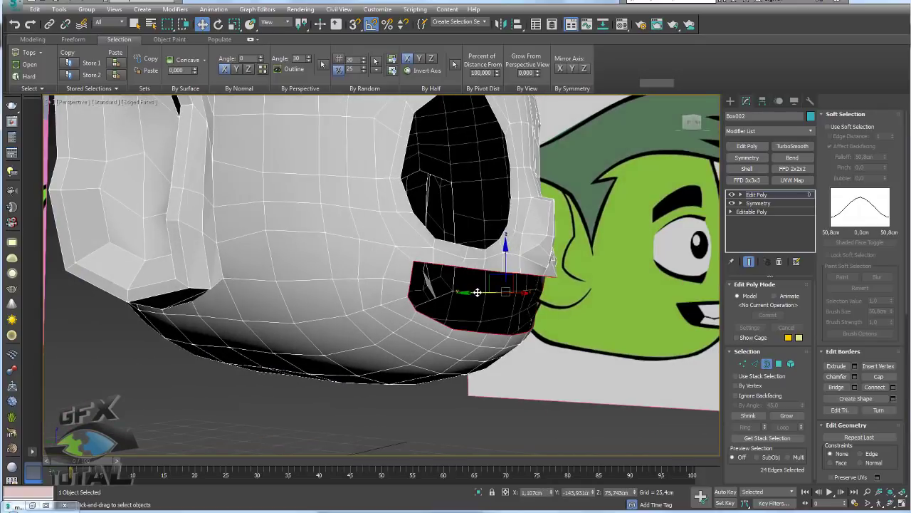
left_click_drag(477, 292, 467, 293, "shift")
mouse_move(463, 293)
middle_mouse_down("alt")
mouse_move(513, 357)
mouse_move(459, 359)
middle_mouse_up("alt")
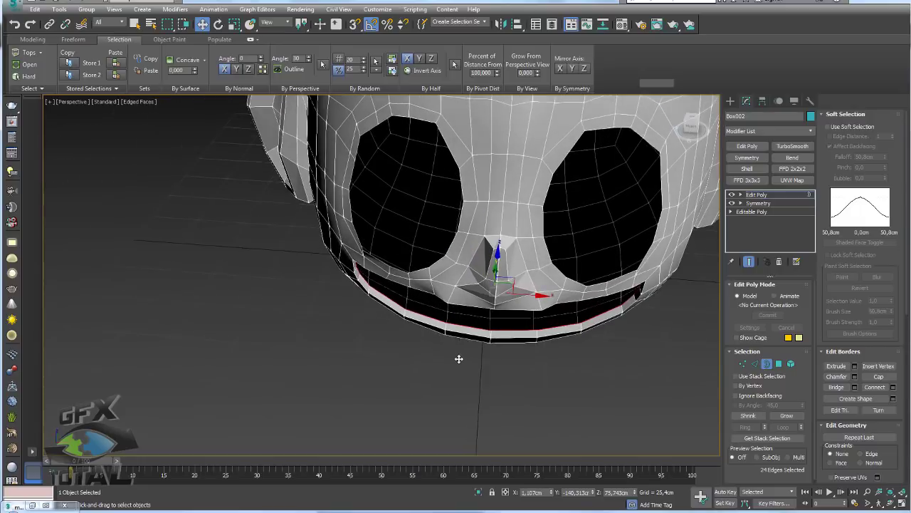
key("r")
left_click_drag(544, 296, 543, 297)
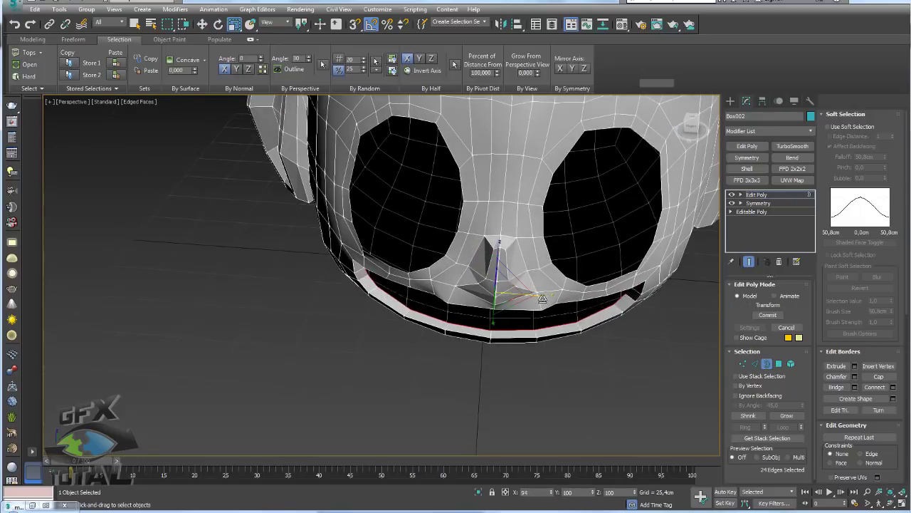
key("w")
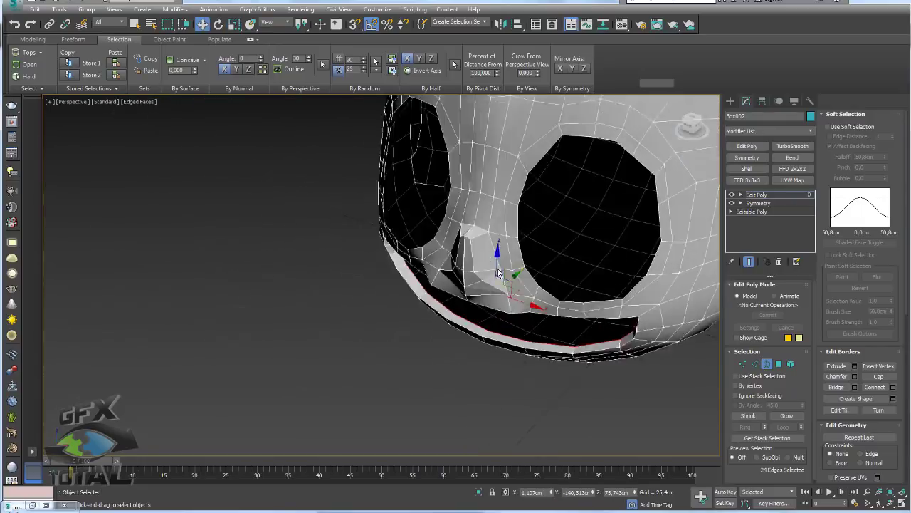
mouse_move(520, 285)
middle_mouse_down("alt")
mouse_move(514, 299)
mouse_move(476, 293)
middle_mouse_up("alt")
key("z")
- Select the head's left-half polygons and hide them
left_click(779, 363)
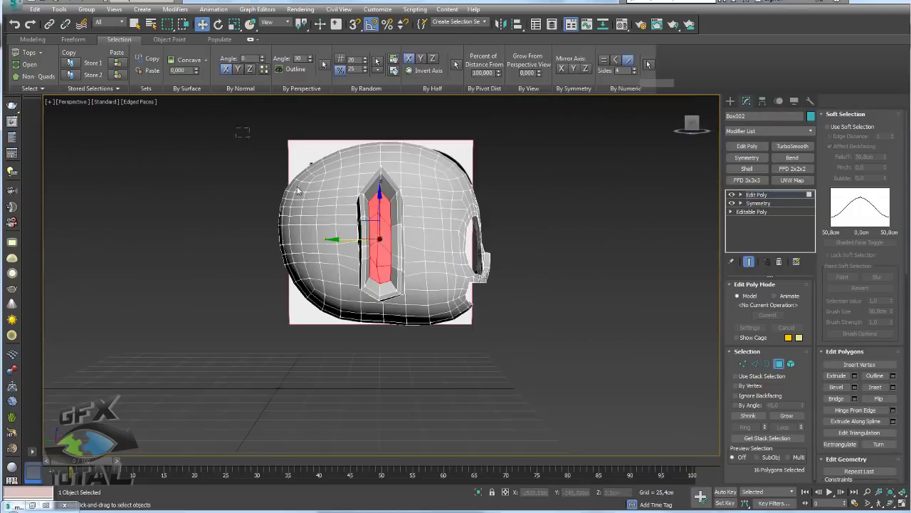
left_click_drag(384, 368, 388, 367)
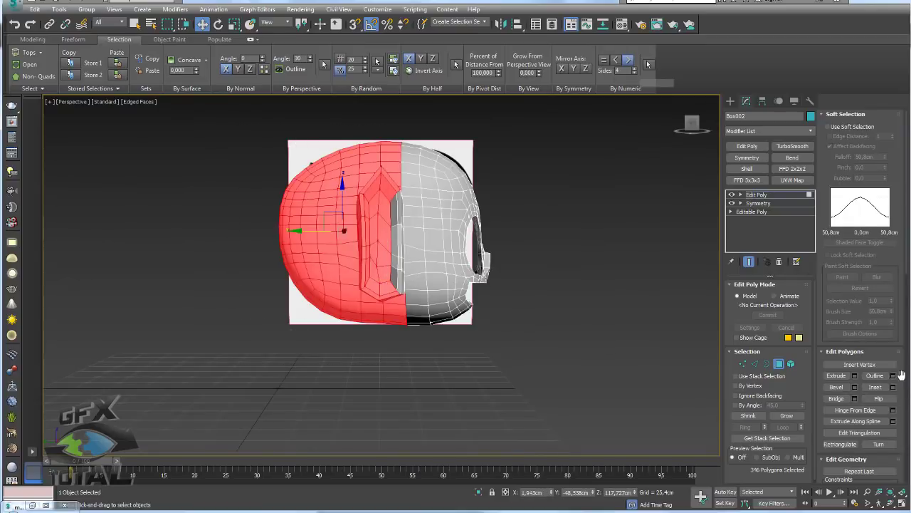
scroll(860, 388, "down", 5)
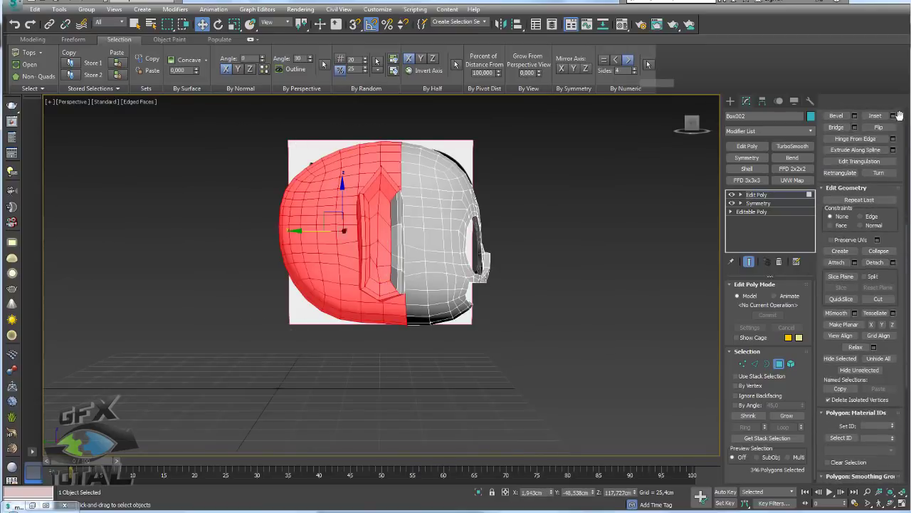
left_click(840, 358)
middle_click_drag(499, 299, 562, 309, "alt")
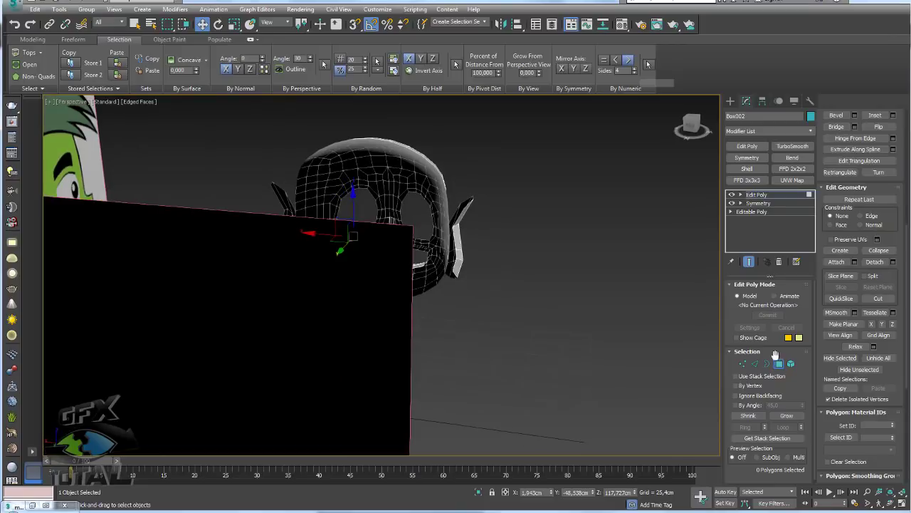
key("3")
middle_click_drag(625, 329, 401, 301, "alt")
- Move and rescale the mouth border to widen the inner mouth strip
scroll(407, 290, "up", 3)
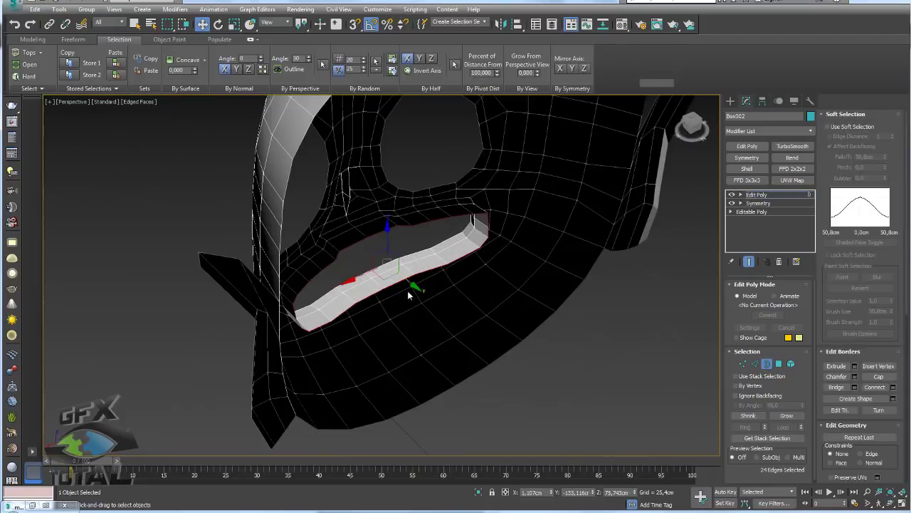
mouse_move(412, 284)
left_mouse_down()
mouse_move(429, 297)
mouse_move(360, 236)
left_mouse_up()
key("r")
middle_click_drag(360, 235, 374, 237, "alt")
scroll(407, 270, "up", 3)
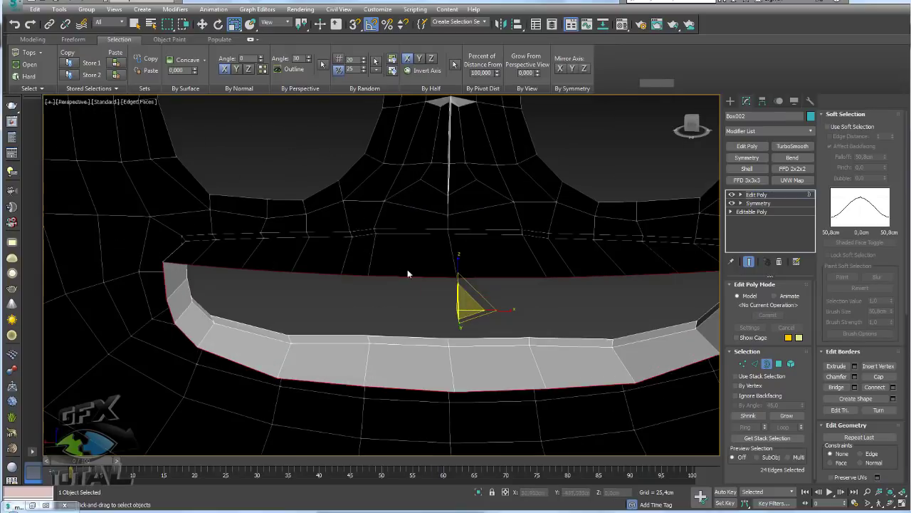
middle_click_drag(408, 269, 412, 282, "alt")
left_click(436, 275)
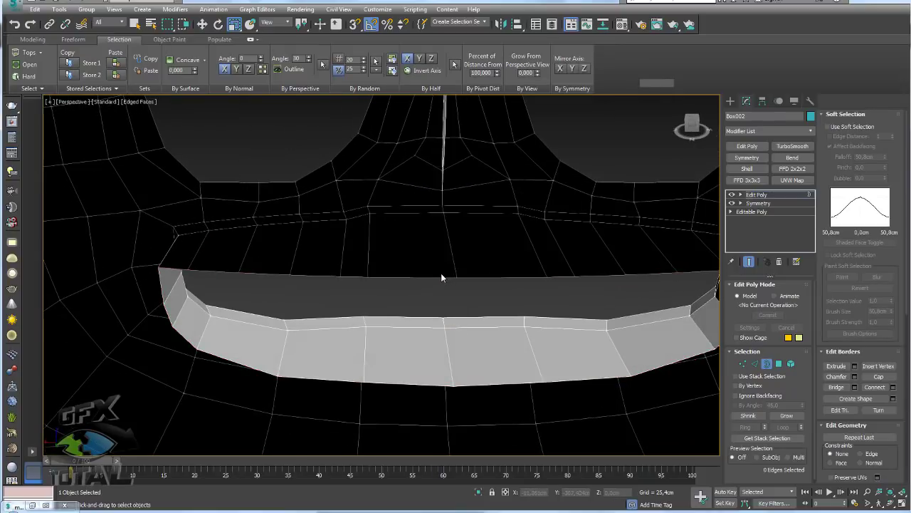
- Select two edges inside the mouth, then reselect the Box002 head mesh
left_click(755, 364)
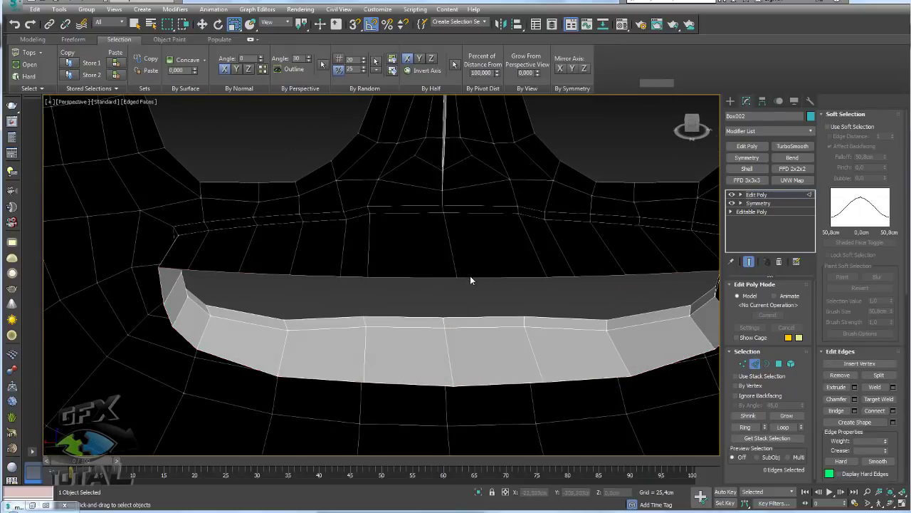
left_click_drag(402, 275, 447, 284)
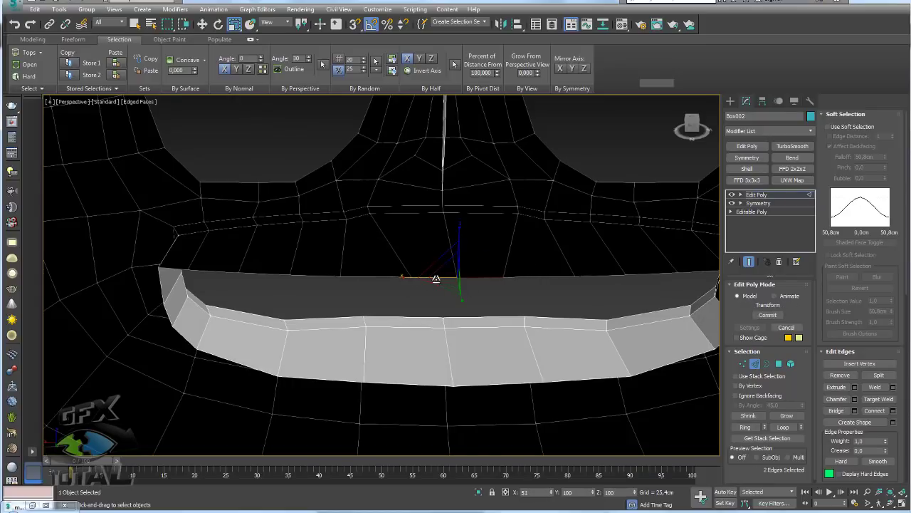
scroll(488, 308, "down", 3)
middle_click_drag(488, 309, 758, 351, "alt")
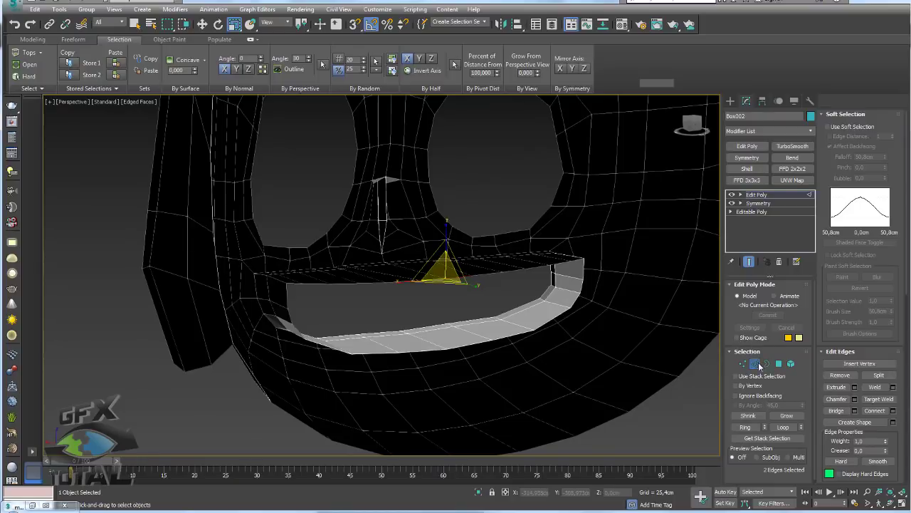
left_click(758, 366)
left_click(540, 271)
left_click(533, 266)
- Reselect the mouth-hole border, scale it up and shift it to reshape the opening
key("e")
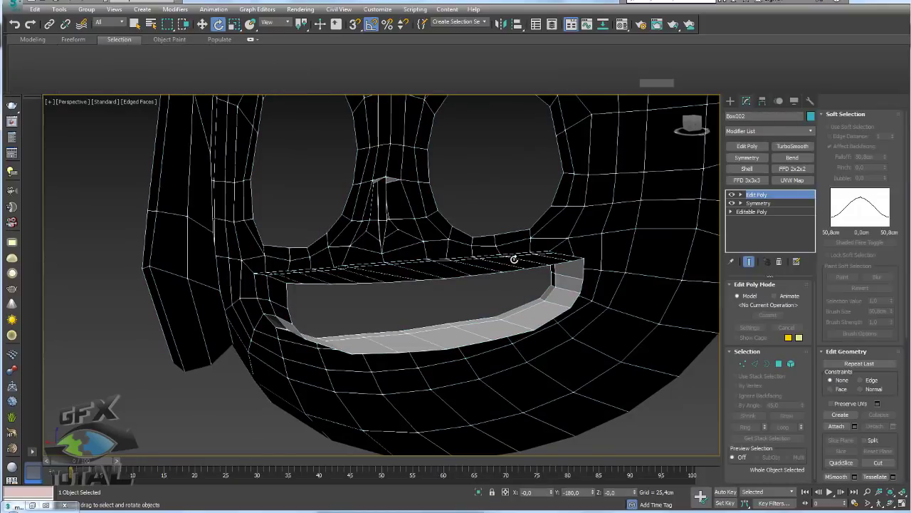
key("3")
left_click(545, 322)
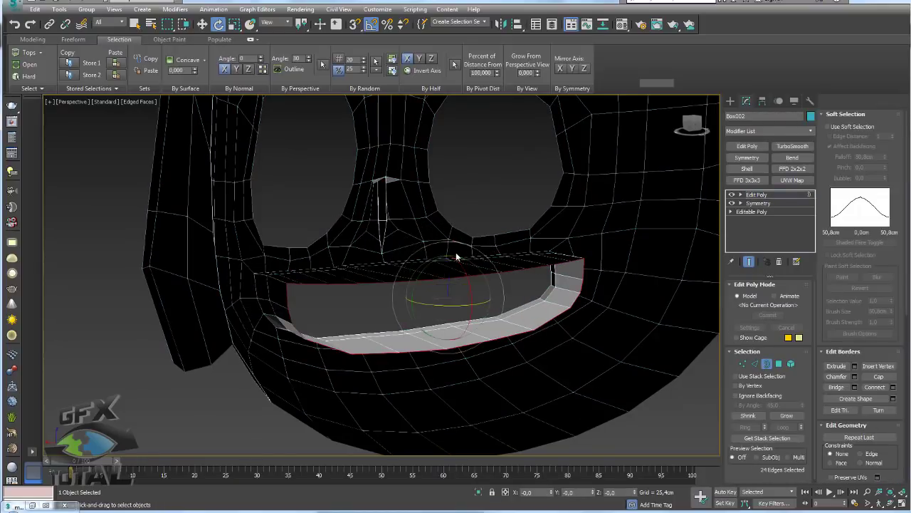
key("r")
mouse_move(448, 250)
left_mouse_down()
mouse_move(451, 230)
mouse_move(448, 266)
left_mouse_up()
key("w")
middle_click_drag(448, 266, 479, 318, "alt")
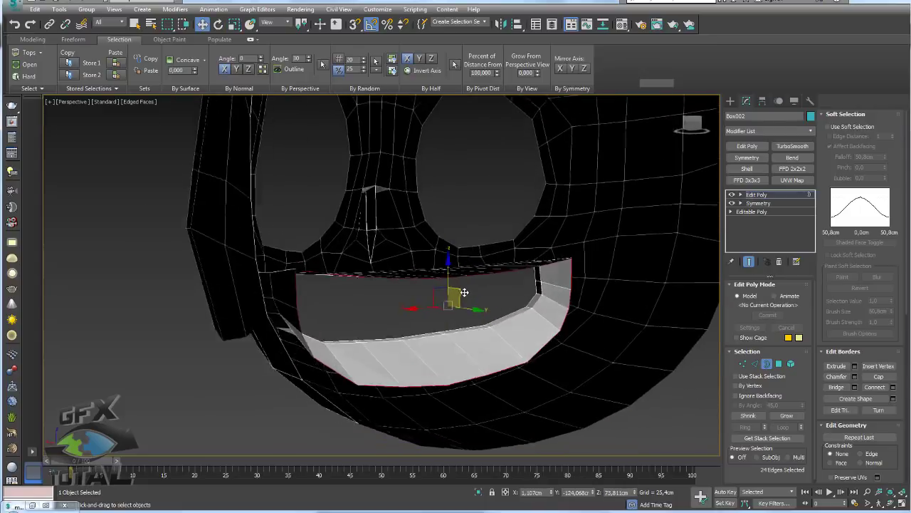
left_click_drag(514, 313, 512, 313)
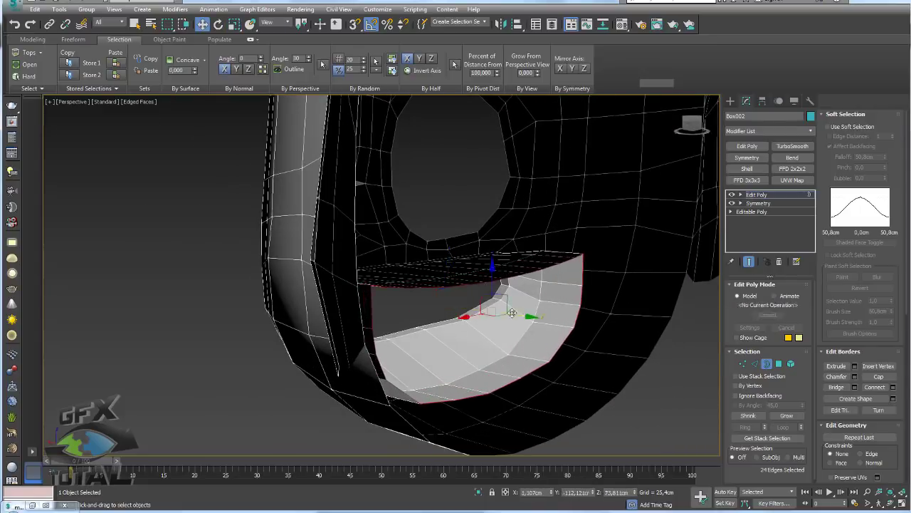
- Keep scaling the mouth border to refine the shape of the inner strip
middle_click_drag(572, 306, 564, 339, "alt")
key("r")
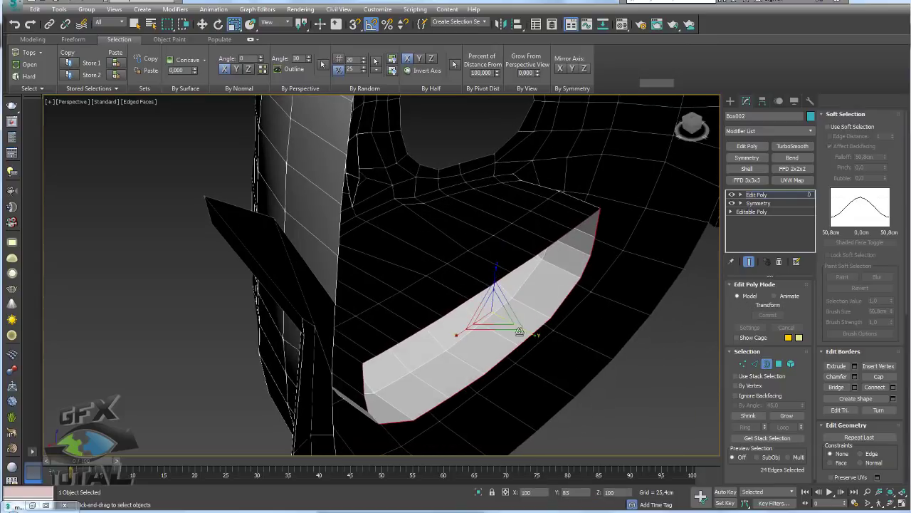
left_click_drag(491, 309, 495, 266)
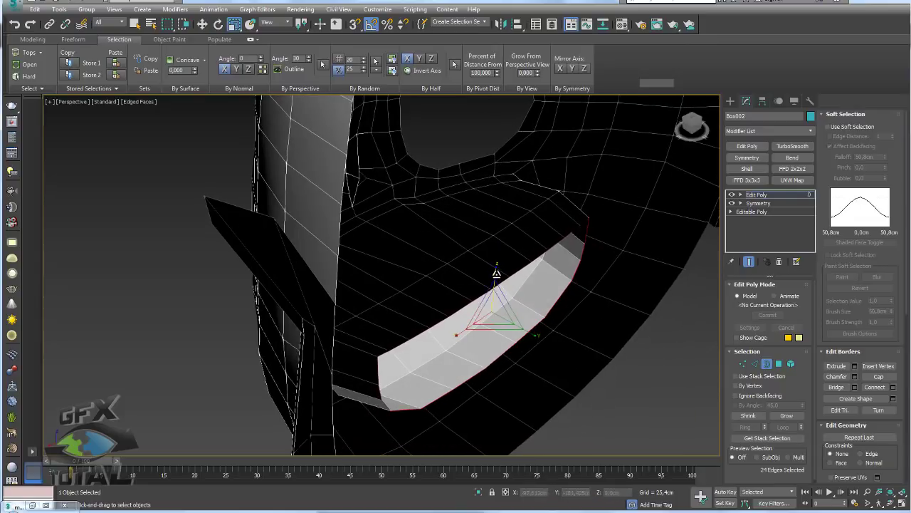
key("w")
mouse_move(512, 321)
middle_mouse_down("alt")
mouse_move(525, 292)
mouse_move(548, 306)
middle_mouse_up("alt")
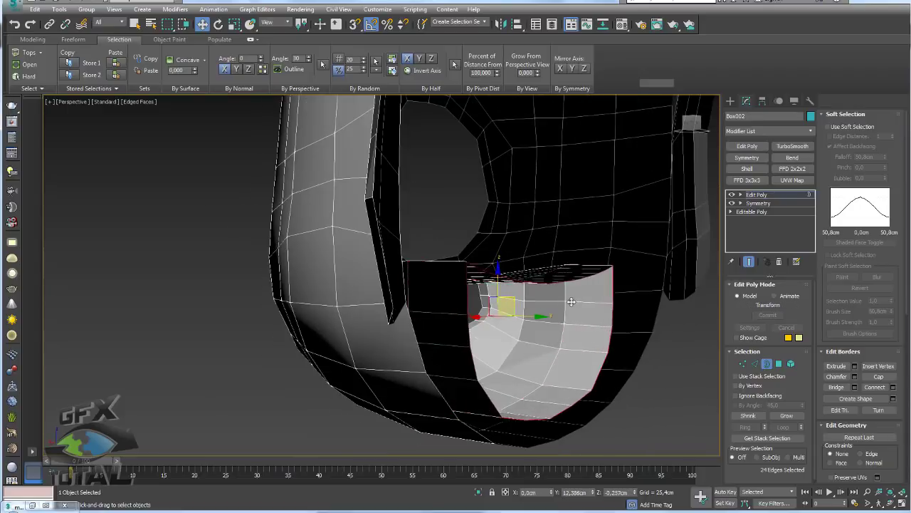
key("r")
mouse_move(568, 311)
left_mouse_down()
mouse_move(574, 345)
mouse_move(606, 320)
mouse_move(616, 383)
left_mouse_up()
key("w")
key("r")
middle_click_drag(616, 382, 596, 356, "alt")
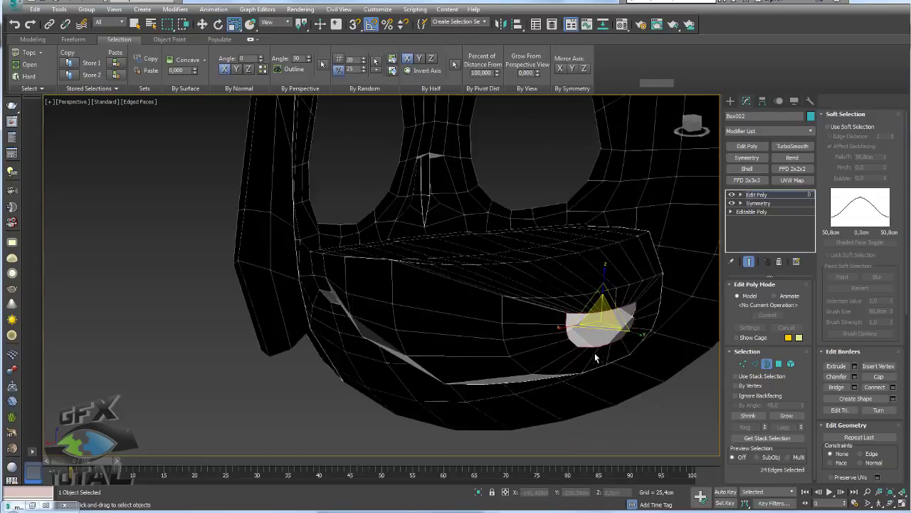
scroll(598, 349, "up", 3)
scroll(601, 338, "up", 3)
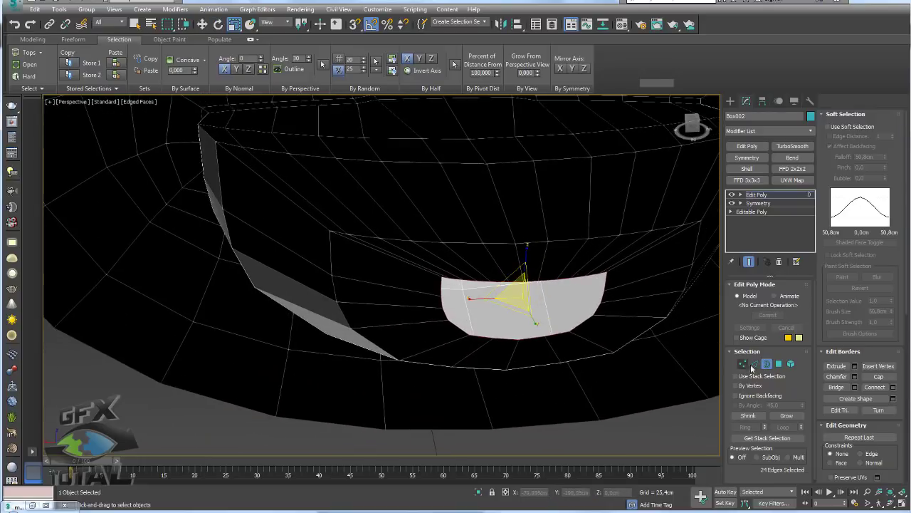
- Trim the edge selection inside the mouth to six edges and Bridge them
key("2")
middle_click_drag(686, 329, 643, 280, "alt")
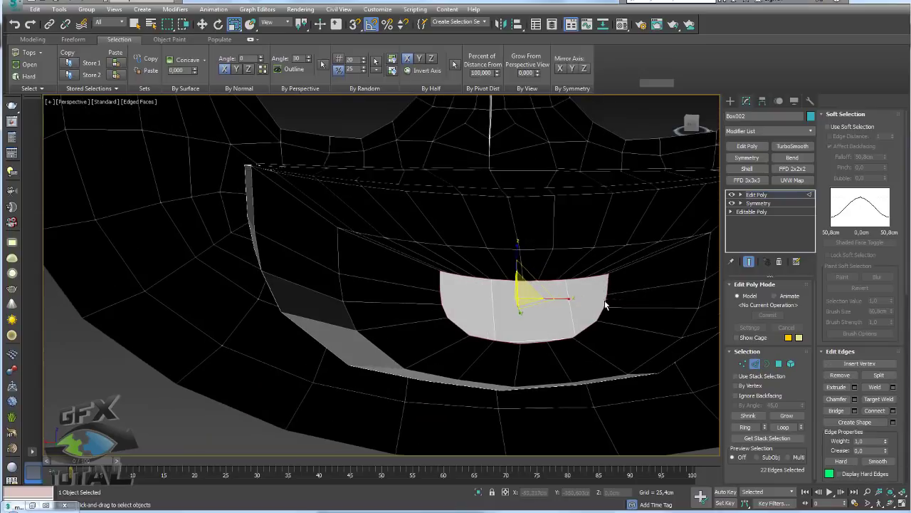
scroll(618, 280, "up", 5)
scroll(621, 281, "up", 4)
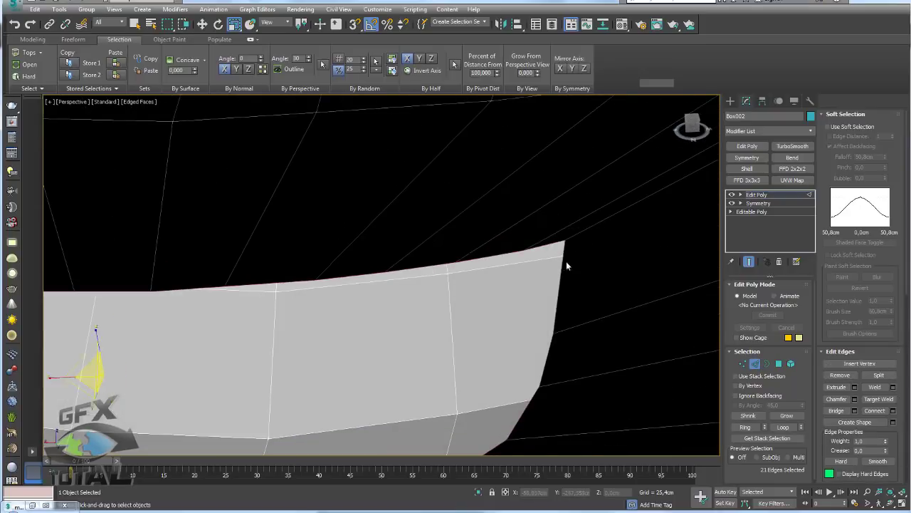
scroll(563, 270, "down", 5)
middle_click_drag(548, 323, 553, 335, "alt")
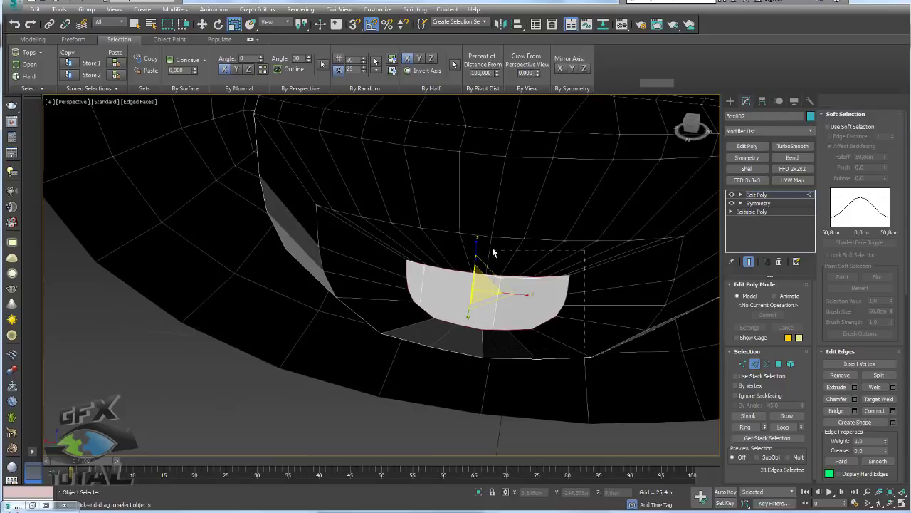
left_click_drag(492, 247, 491, 245, "alt")
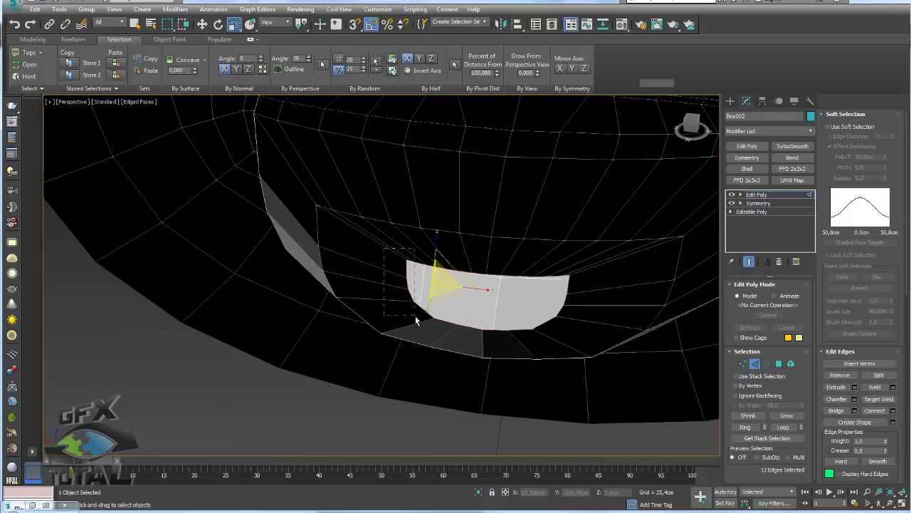
left_click_drag(416, 322, 416, 322, "alt")
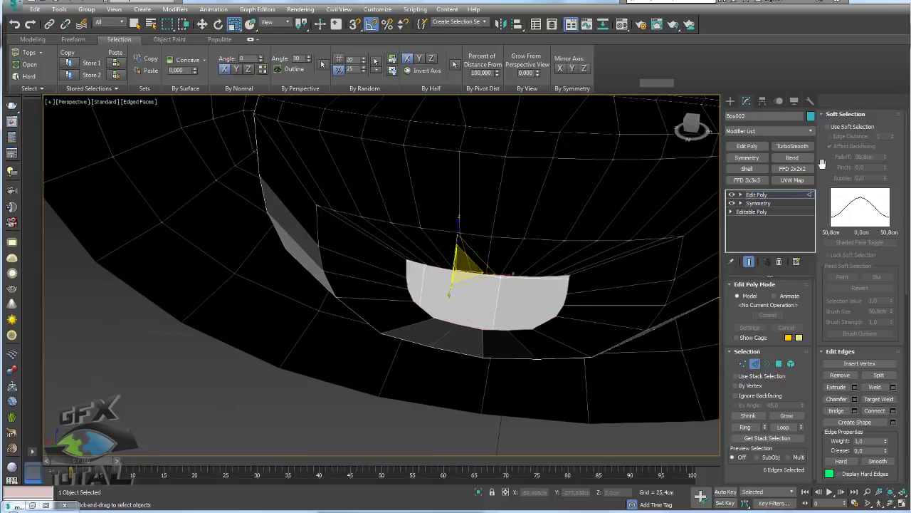
left_click(836, 411)
scroll(527, 313, "up", 2)
scroll(445, 292, "up", 4)
- Redo the mouth bridge and bridge another edge pair lower down
scroll(521, 288, "down", 3)
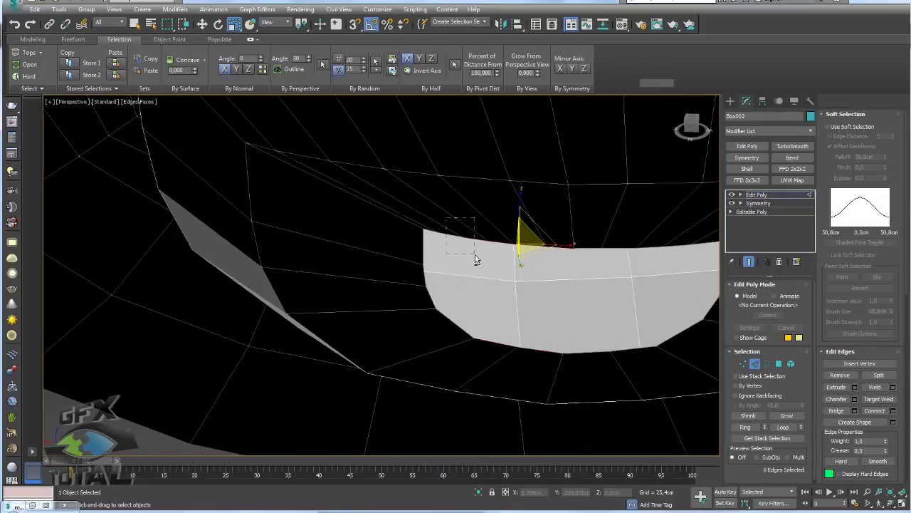
left_click(801, 429)
key("ctrl+z")
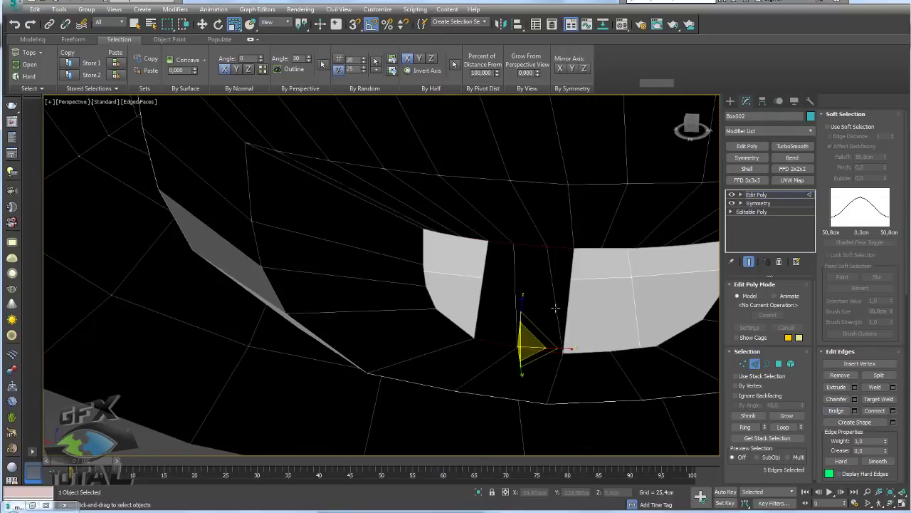
middle_click_drag(556, 307, 492, 281, "alt")
key("ctrl+y")
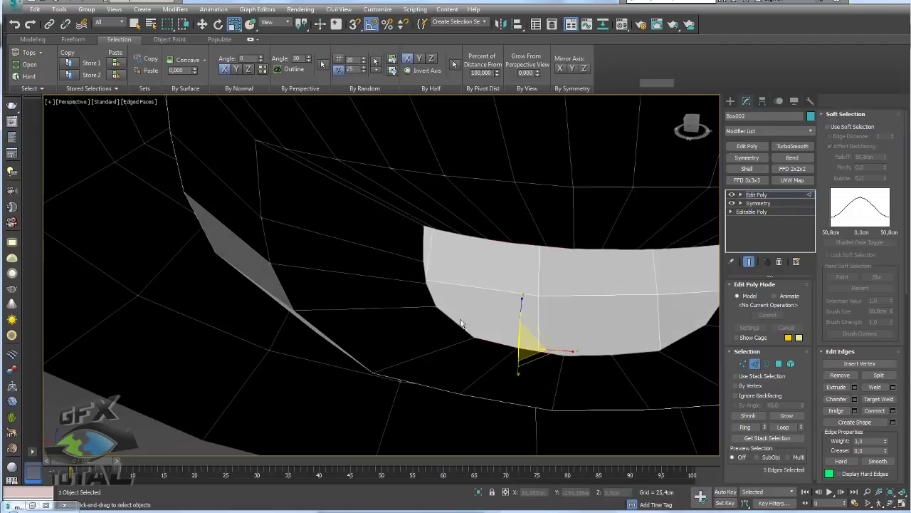
left_click(456, 323, "ctrl")
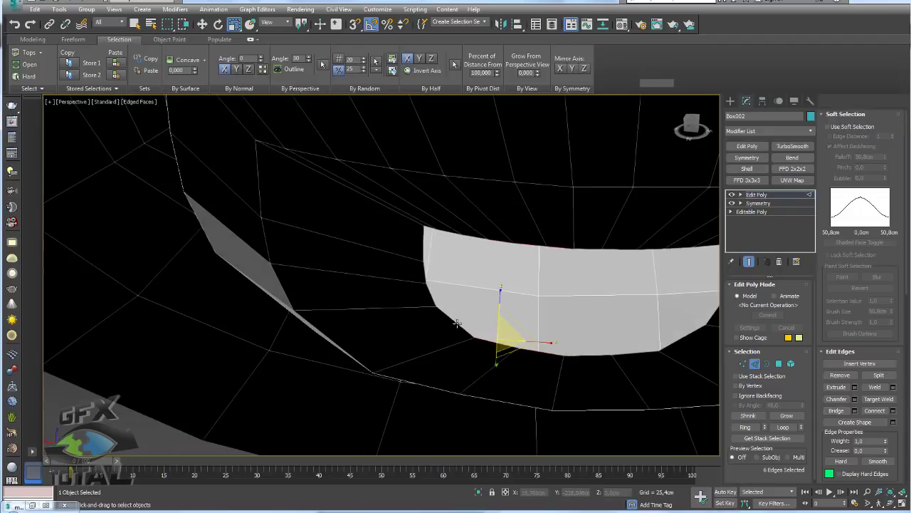
left_click(837, 412)
- Bridge the white face's top edge to the curved left edges into a narrower face
mouse_move(520, 301)
middle_mouse_down("alt")
mouse_move(537, 294)
mouse_move(479, 245)
middle_mouse_up("alt")
left_click(479, 246)
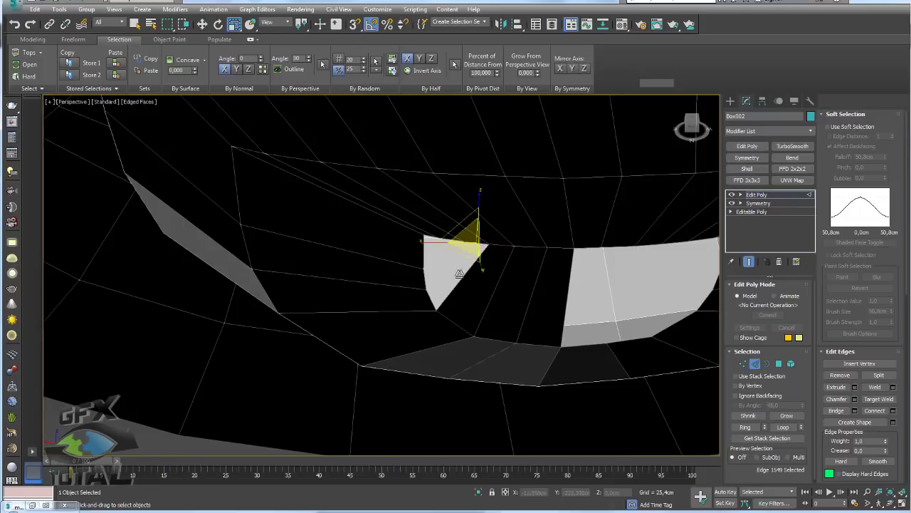
left_click(432, 302)
left_click(427, 281, "ctrl")
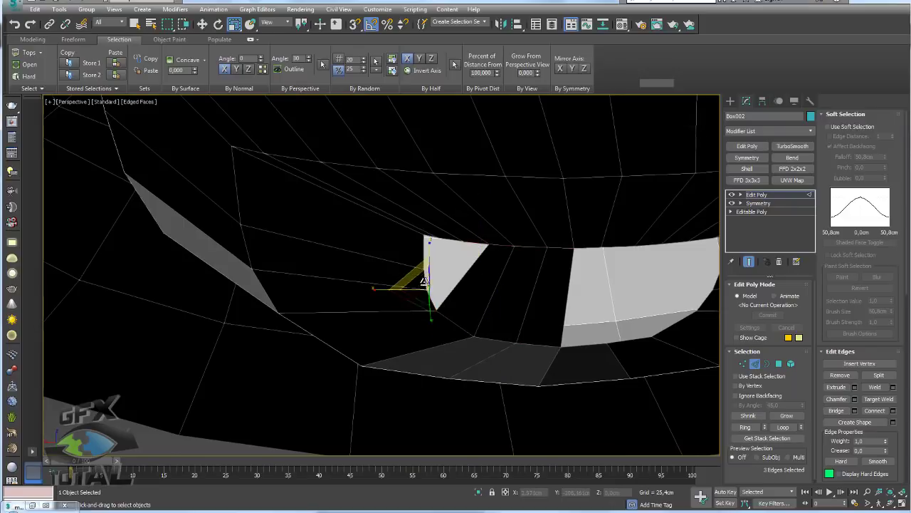
left_click(425, 254, "ctrl")
left_click(836, 410)
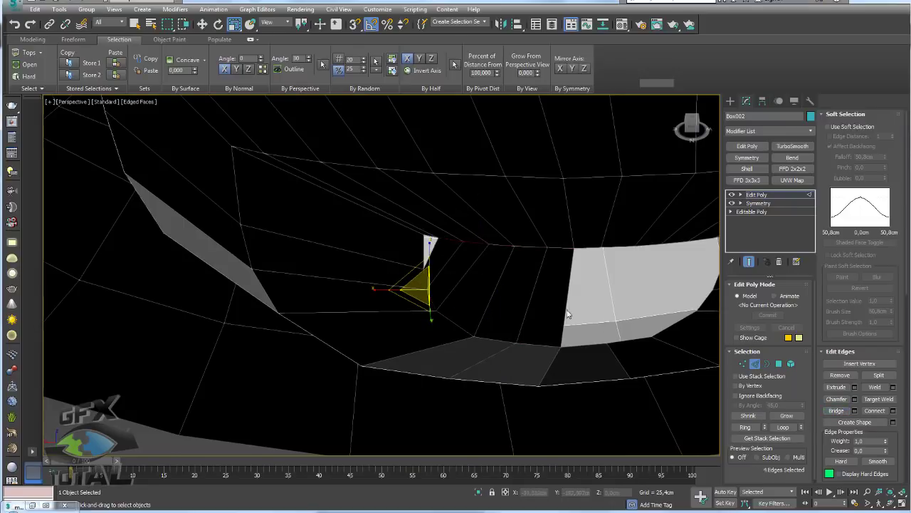
- Connect the six edges around the left opening with new edges
middle_click_drag(502, 281, 563, 329, "alt")
left_click(571, 326)
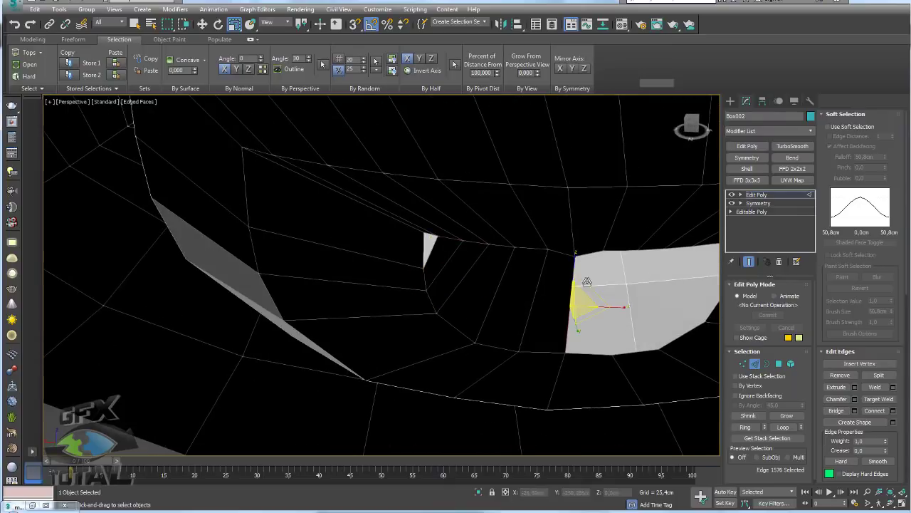
left_click(752, 437)
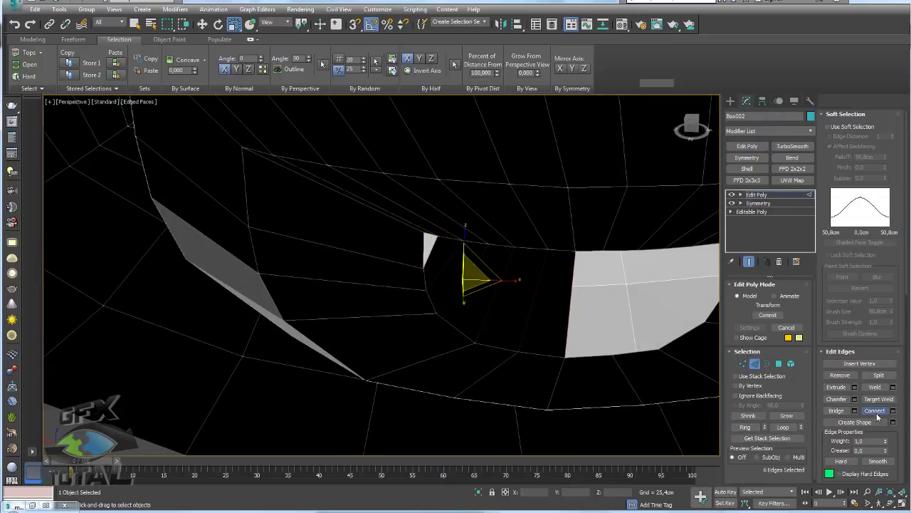
left_click(876, 411)
- Target Weld the stray triangle's top vertex into its neighbour
left_click(742, 364)
scroll(410, 254, "up", 5)
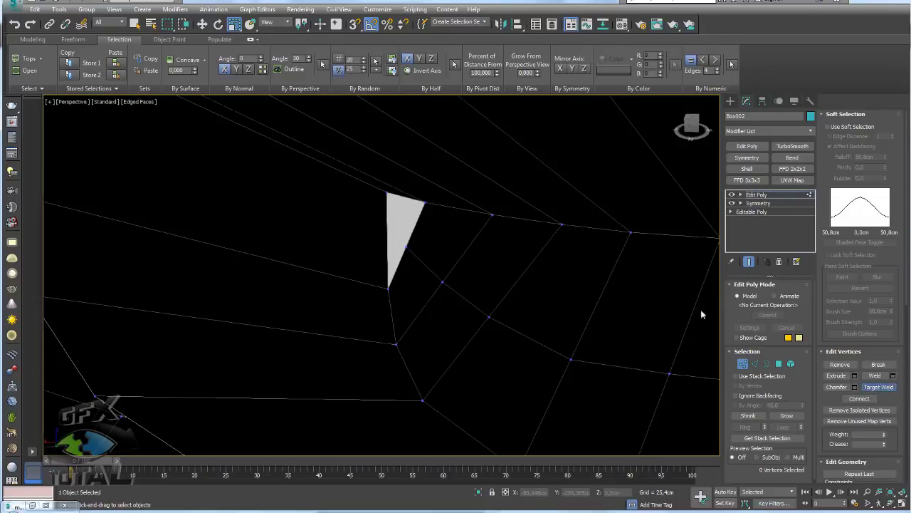
left_click(425, 203)
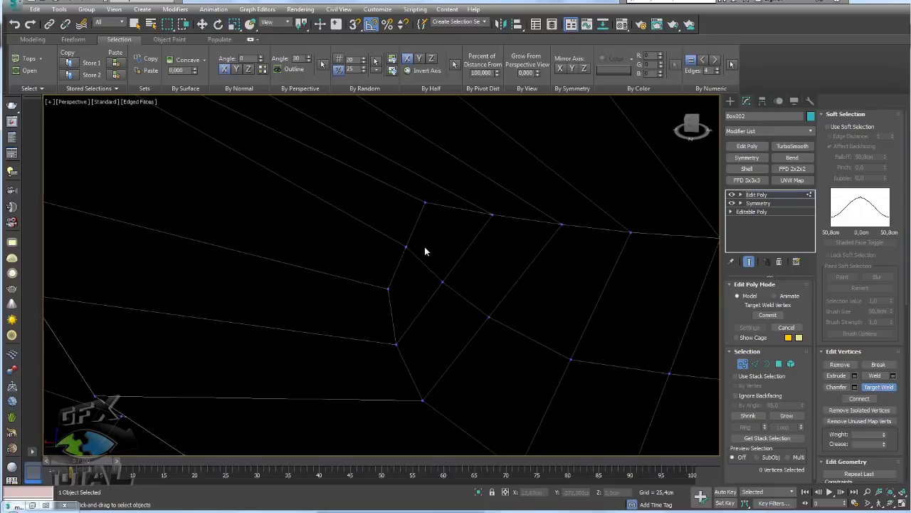
scroll(425, 249, "down", 5)
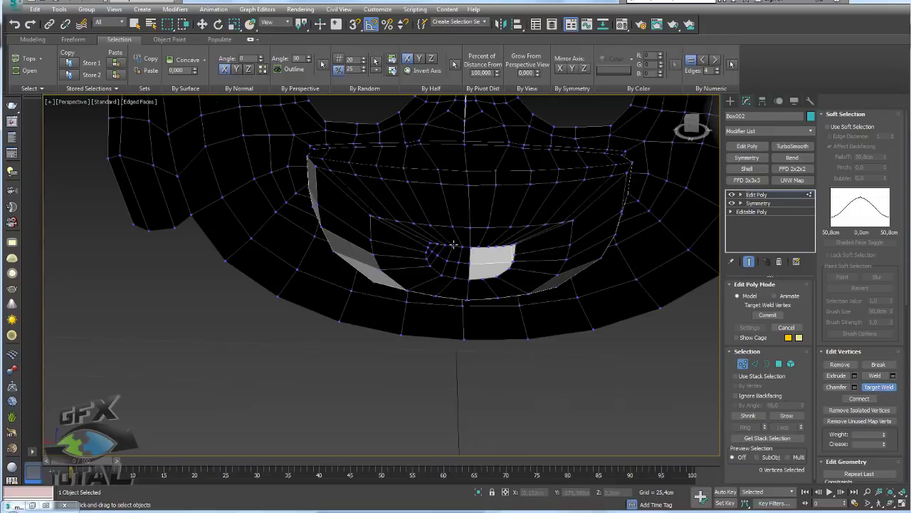
left_click(767, 195)
middle_click_drag(662, 228, 769, 343, "alt")
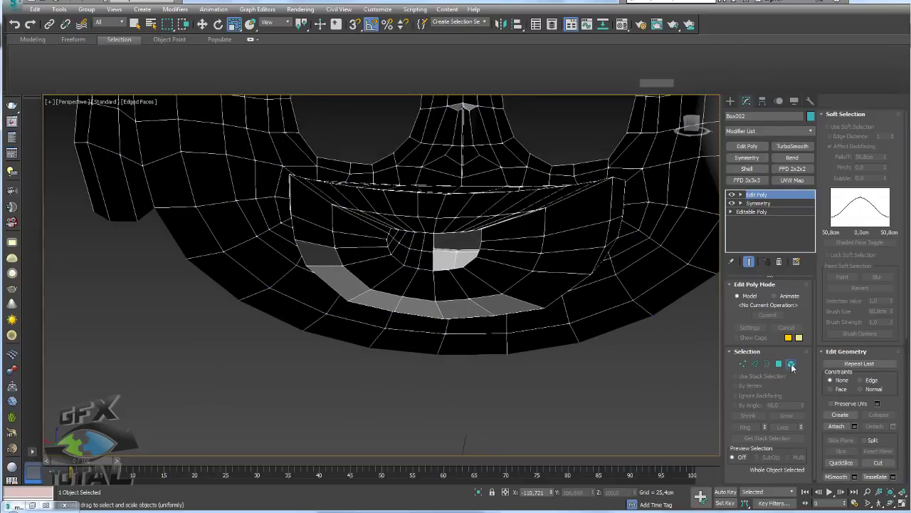
- Unhide all hidden parts of the head
left_click(792, 367)
middle_click_drag(482, 311, 601, 398, "alt")
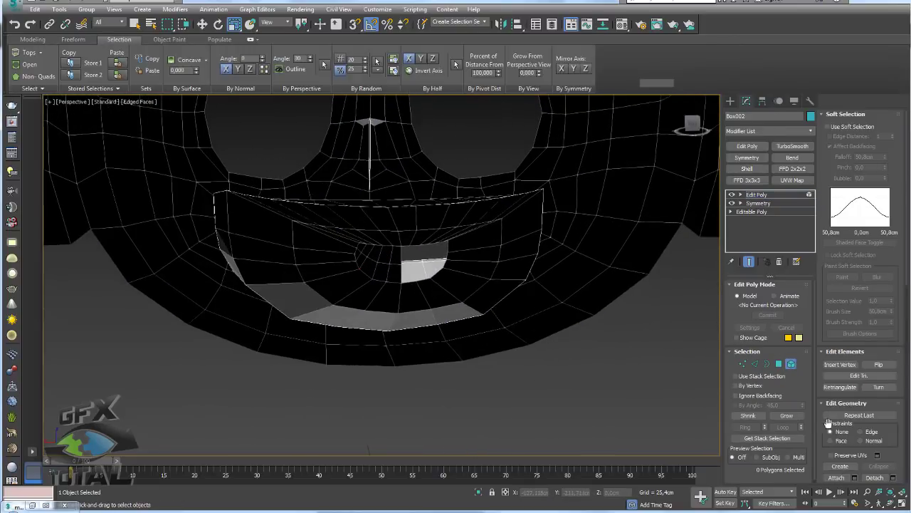
left_click_drag(828, 422, 889, 145)
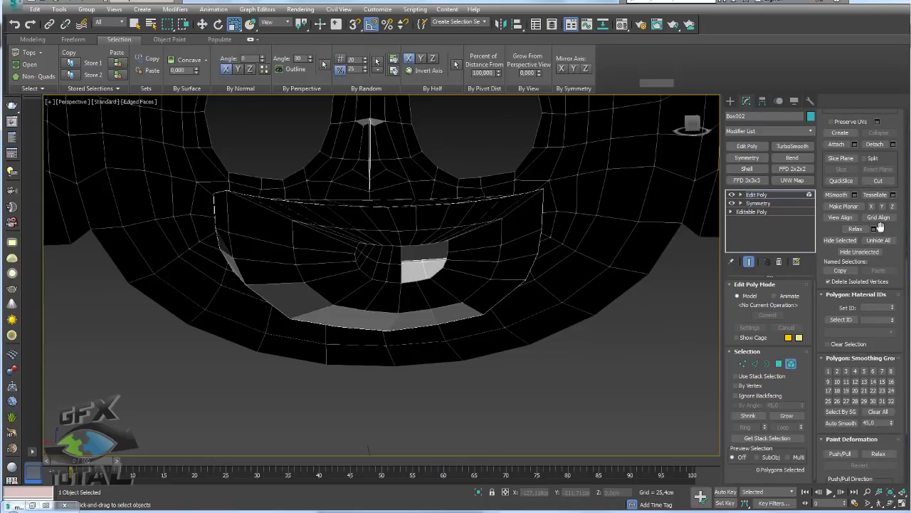
left_click(872, 242)
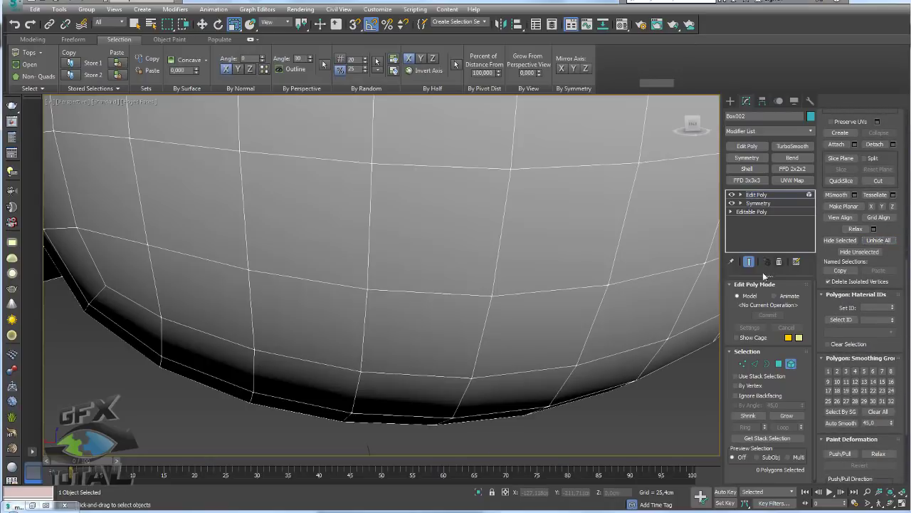
mouse_move(498, 301)
middle_mouse_down("alt")
mouse_move(635, 305)
mouse_move(511, 285)
mouse_move(484, 228)
middle_mouse_up("alt")
- Add a Symmetry modifier with Flip checked and check that both pointed ears appear
left_click(747, 158)
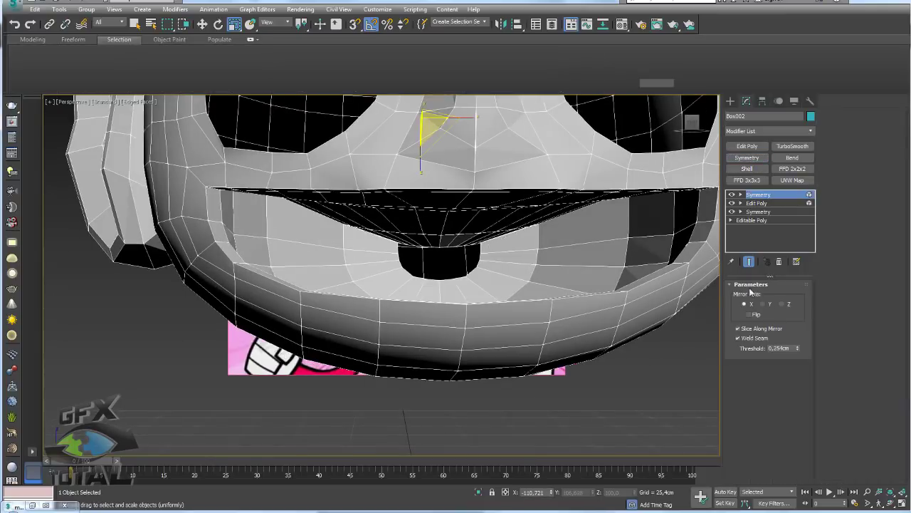
left_click(749, 315)
scroll(519, 278, "down", 5)
mouse_move(519, 278)
middle_mouse_down("alt")
mouse_move(603, 290)
mouse_move(531, 291)
middle_mouse_up("alt")
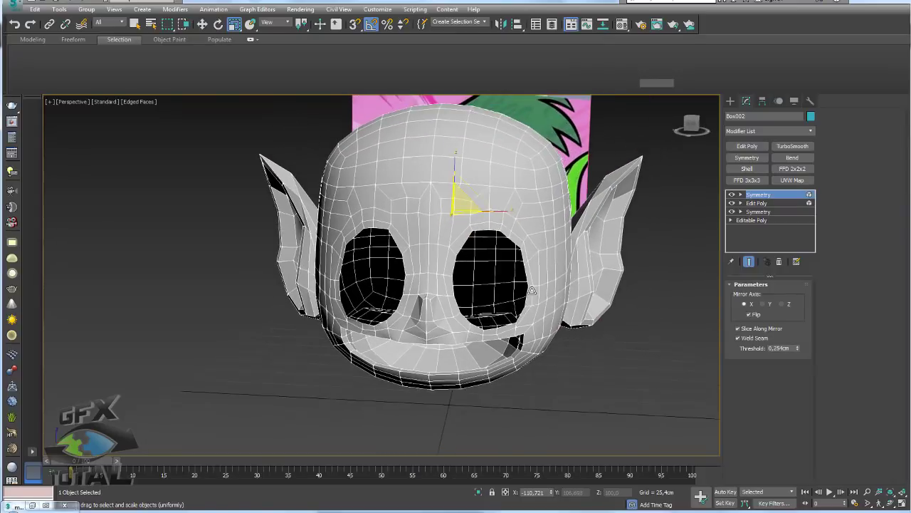
middle_click_drag(487, 262, 457, 290)
- Apply the green Beast Boy texture material to the head and delete the top Symmetry modifier
key("m")
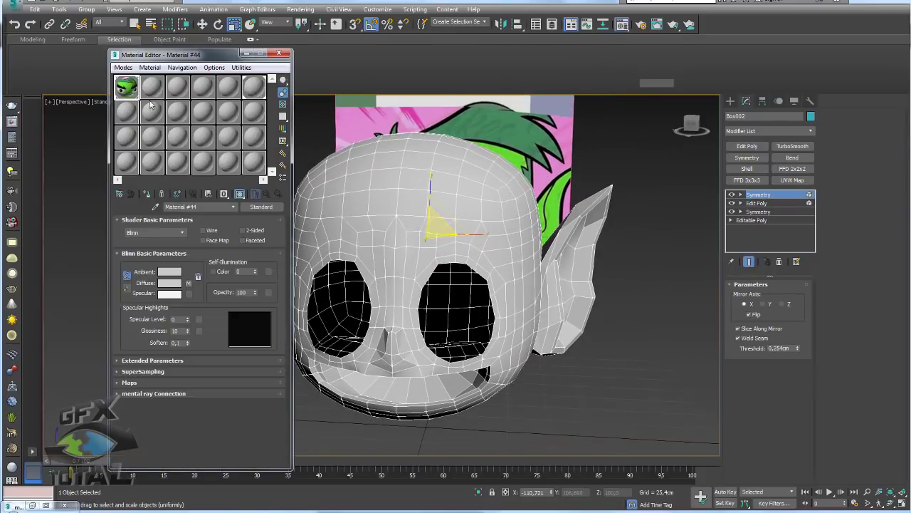
left_click_drag(211, 143, 413, 214)
mouse_move(413, 214)
middle_mouse_down("alt")
mouse_move(427, 214)
mouse_move(397, 255)
mouse_move(432, 237)
mouse_move(440, 260)
middle_mouse_up("alt")
middle_click_drag(433, 290, 548, 169, "alt")
middle_click_drag(385, 259, 492, 269, "alt")
mouse_move(585, 284)
middle_mouse_down("alt")
mouse_move(593, 325)
mouse_move(548, 348)
mouse_move(549, 378)
middle_mouse_up("alt")
scroll(547, 376, "up", 3)
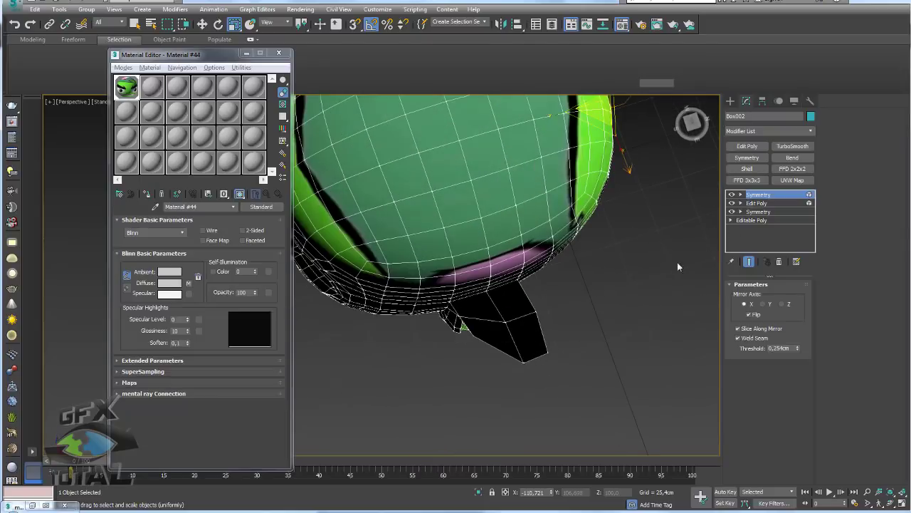
middle_click_drag(677, 266, 734, 217, "alt")
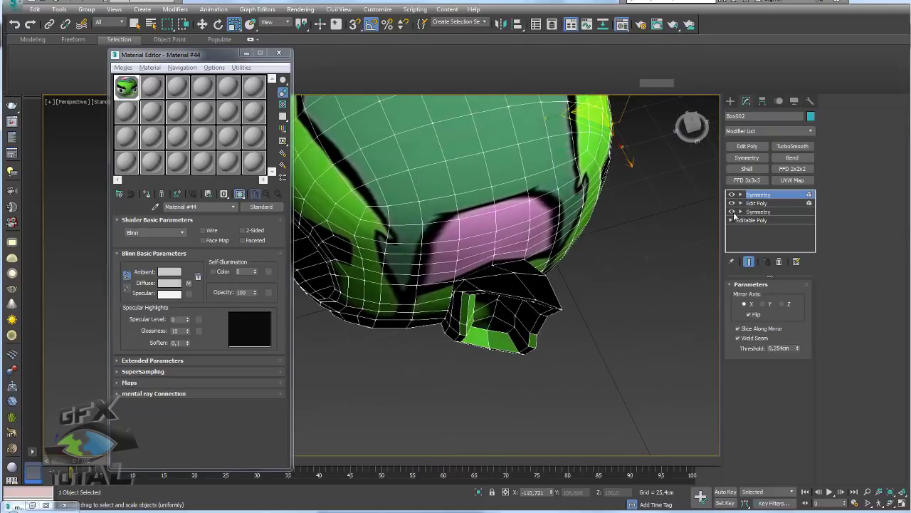
left_click(779, 262)
scroll(596, 284, "down", 5)
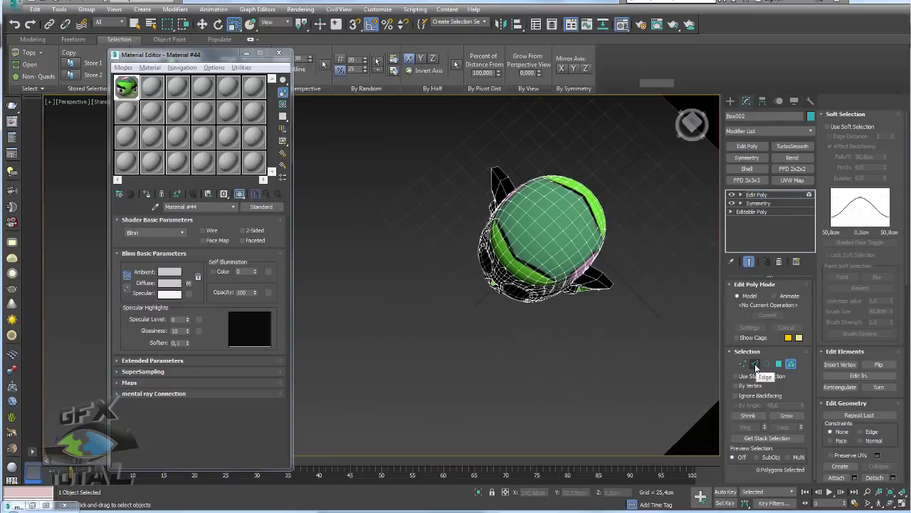
- Select one ear's faces at Polygon level and grow the selection to 44 polygons
left_click(743, 364)
scroll(586, 297, "up", 5)
mouse_move(624, 298)
middle_mouse_down("alt")
mouse_move(596, 281)
mouse_move(650, 263)
middle_mouse_up("alt")
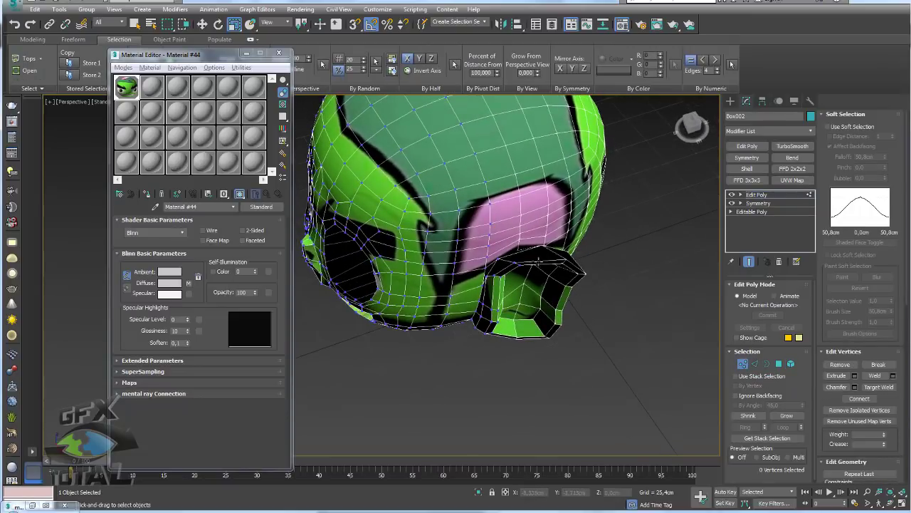
left_click(756, 364)
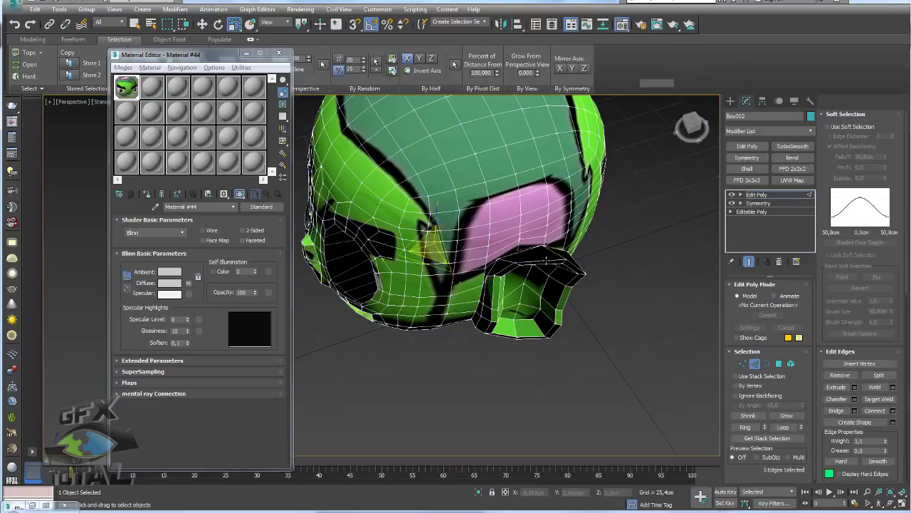
left_click_drag(547, 261, 583, 283)
middle_click_drag(582, 284, 693, 326, "alt")
left_click(779, 363)
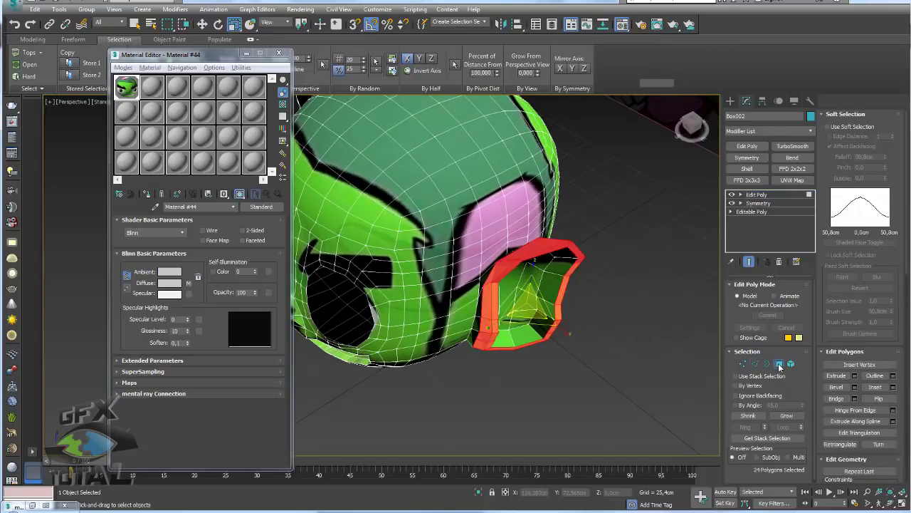
middle_click_drag(541, 314, 627, 285, "alt")
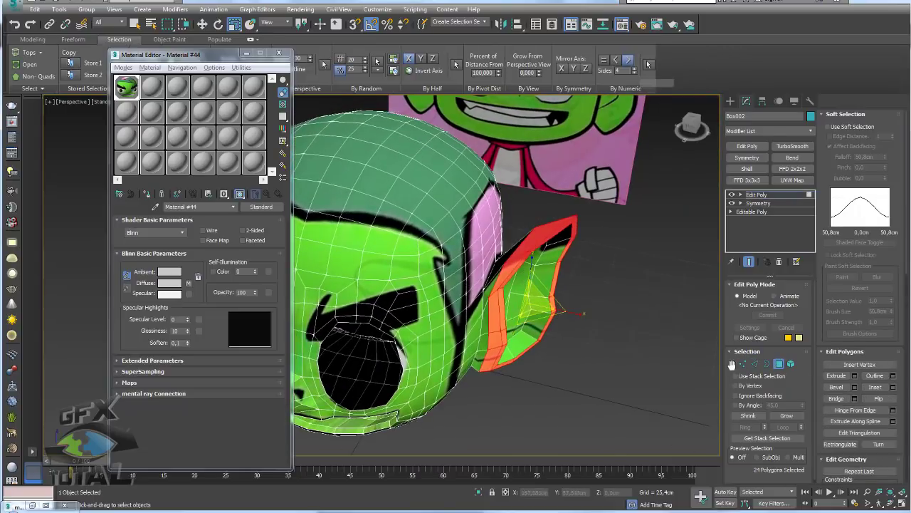
left_click(787, 417)
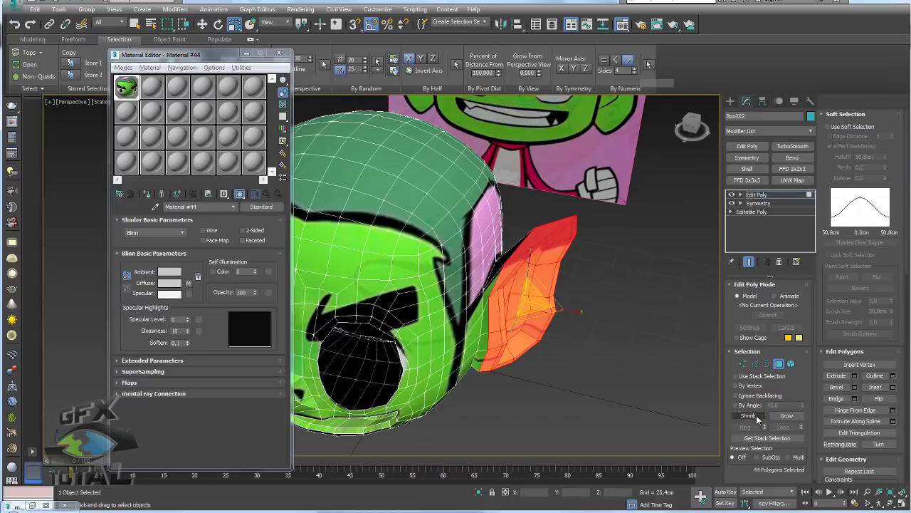
mouse_move(532, 339)
middle_mouse_down("alt")
mouse_move(536, 390)
mouse_move(485, 389)
mouse_move(496, 406)
mouse_move(596, 361)
middle_mouse_up("alt")
- In Top view, move the ear polygons up and left and rotate them into place
key("t")
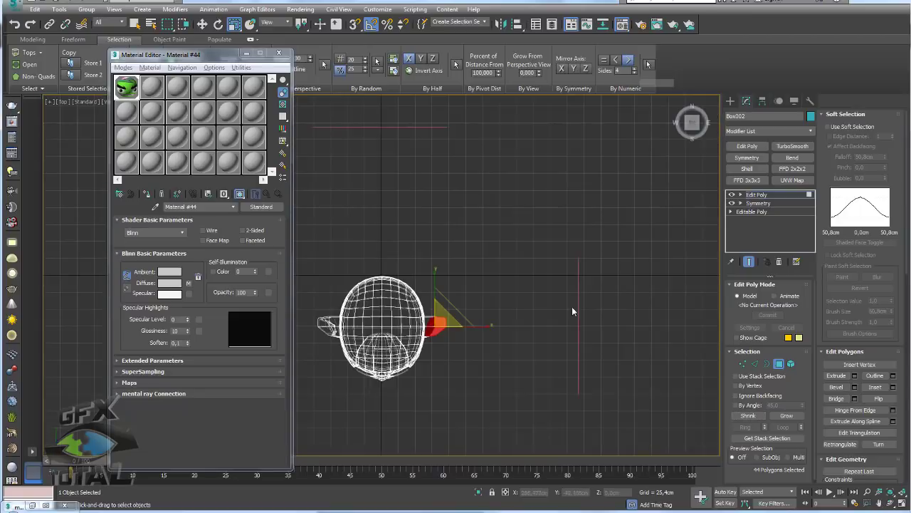
scroll(456, 320, "up", 5)
key("e")
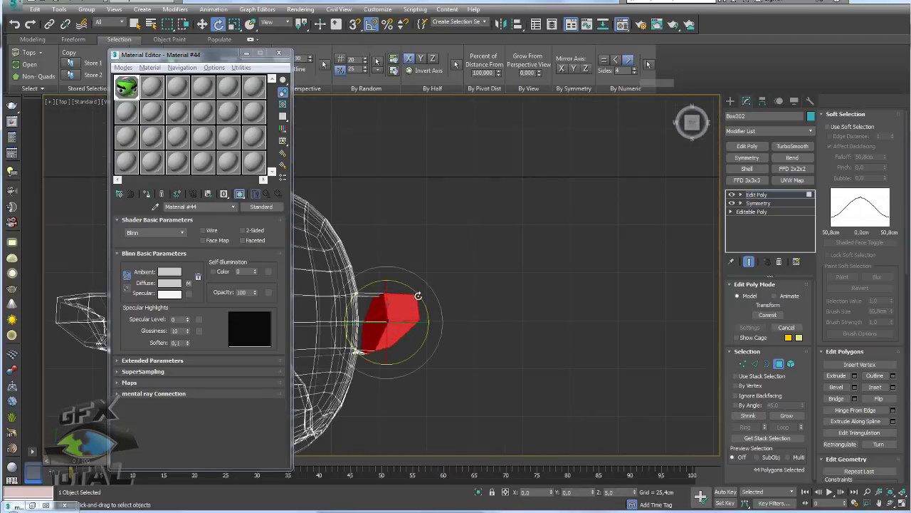
key("w")
left_click_drag(401, 305, 395, 292)
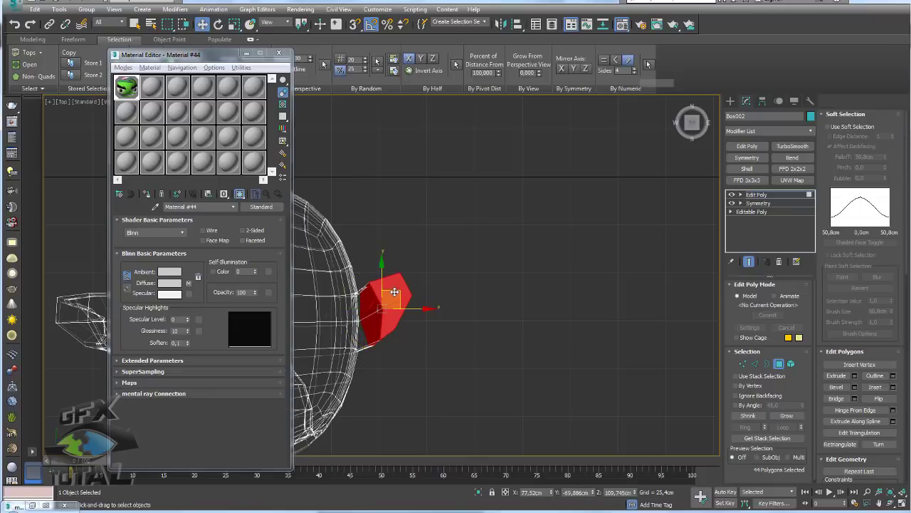
key("e")
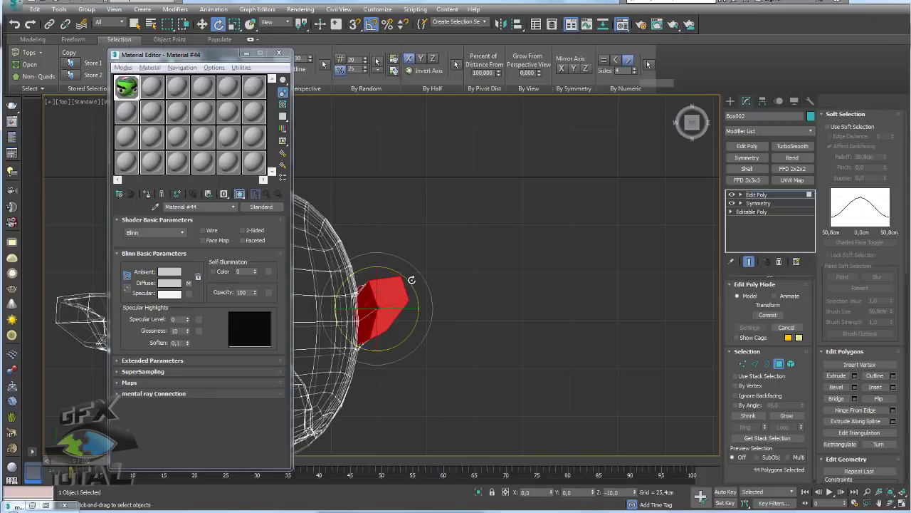
mouse_move(502, 313)
middle_mouse_down("alt")
mouse_move(433, 263)
mouse_move(442, 285)
mouse_move(634, 296)
mouse_move(694, 266)
middle_mouse_up("alt")
- Switch to shaded display and wrap the ear faces in an FFD 3x3x3 lattice
key("F3")
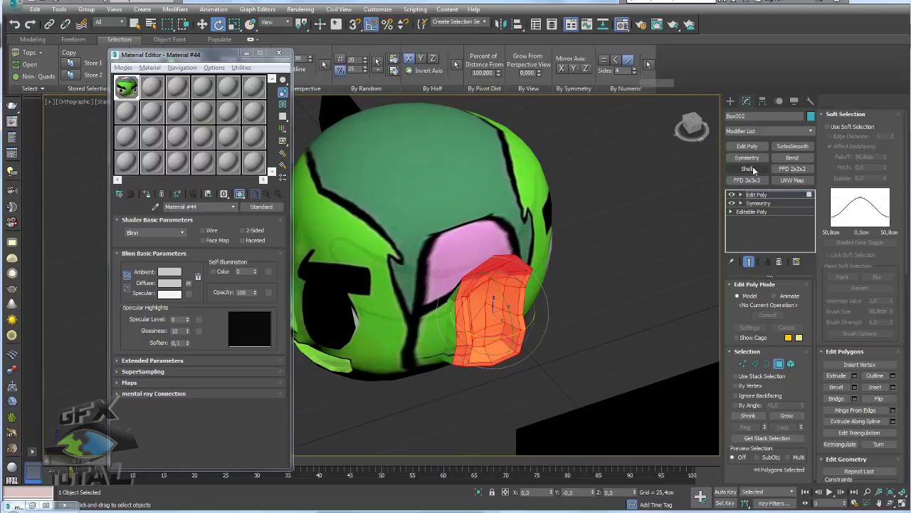
left_click(749, 182)
mouse_move(641, 250)
middle_mouse_down("alt")
mouse_move(604, 262)
mouse_move(712, 226)
middle_mouse_up("alt")
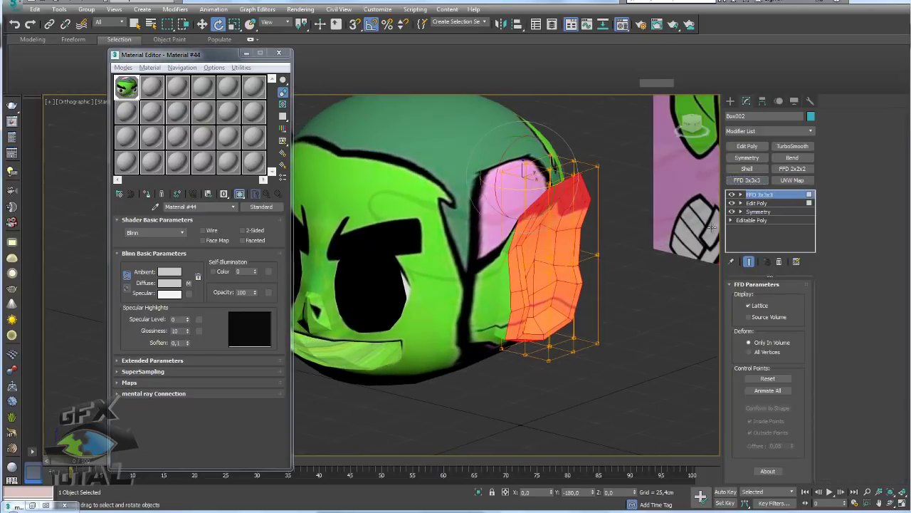
- Move the FFD 3x3x3 control points to stretch the ear upward and outward
left_click(740, 194)
left_click(768, 203)
mouse_move(635, 159)
middle_mouse_down("alt")
mouse_move(486, 164)
mouse_move(620, 192)
mouse_move(616, 172)
middle_mouse_up("alt")
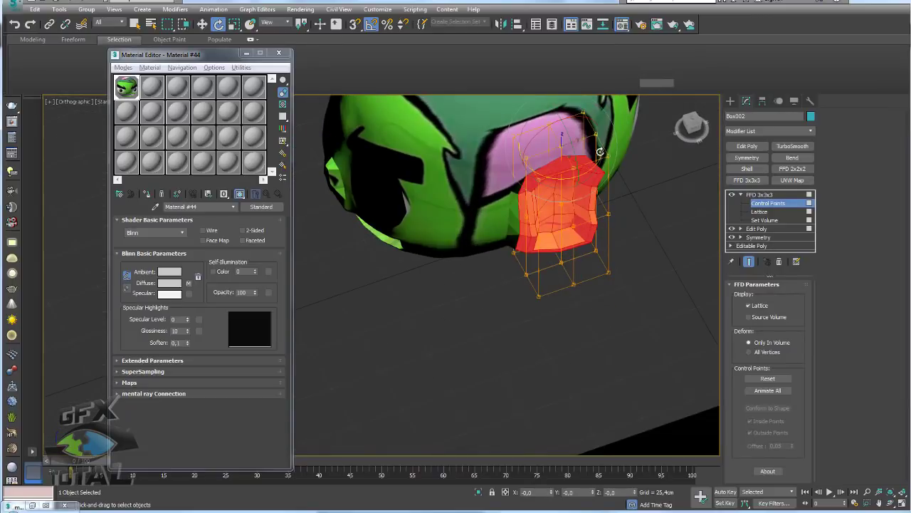
key("w")
left_click_drag(595, 143, 622, 168)
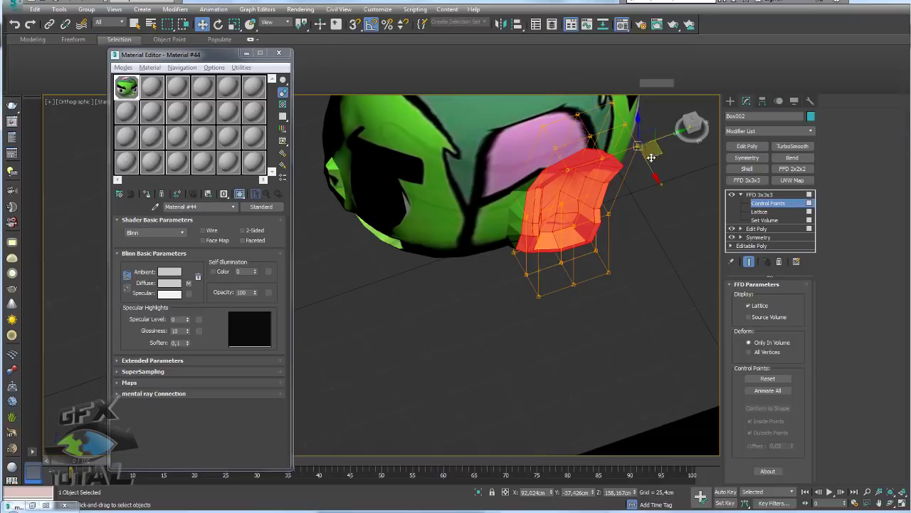
left_click_drag(657, 170, 702, 165)
- Collapse Box002's modifier stack into a single Editable Poly
mouse_move(701, 165)
middle_mouse_down("alt")
mouse_move(704, 187)
mouse_move(573, 228)
mouse_move(528, 157)
middle_mouse_up("alt")
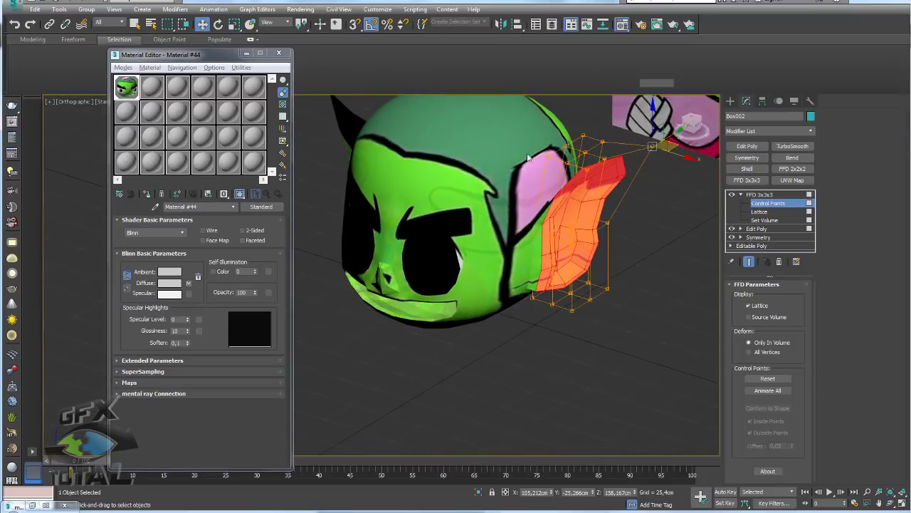
left_click(779, 207)
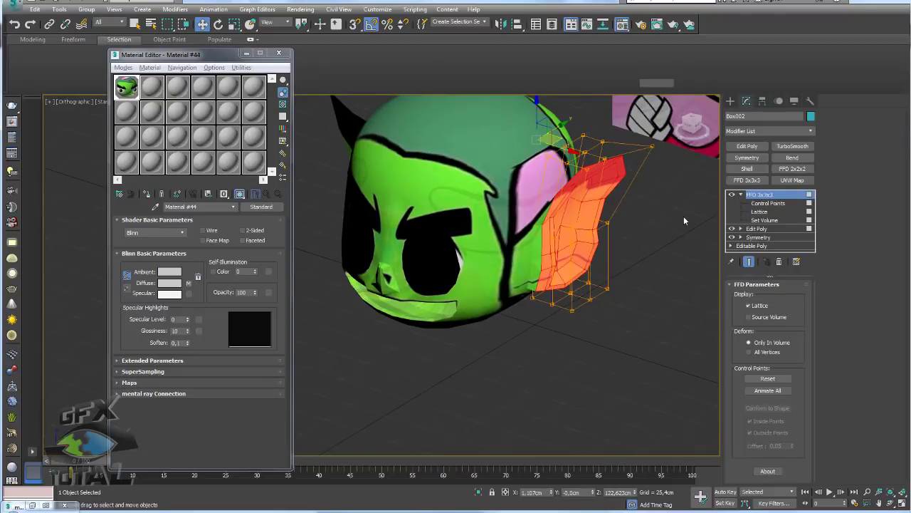
mouse_move(606, 234)
middle_mouse_down("alt")
mouse_move(503, 254)
mouse_move(638, 246)
middle_mouse_up("alt")
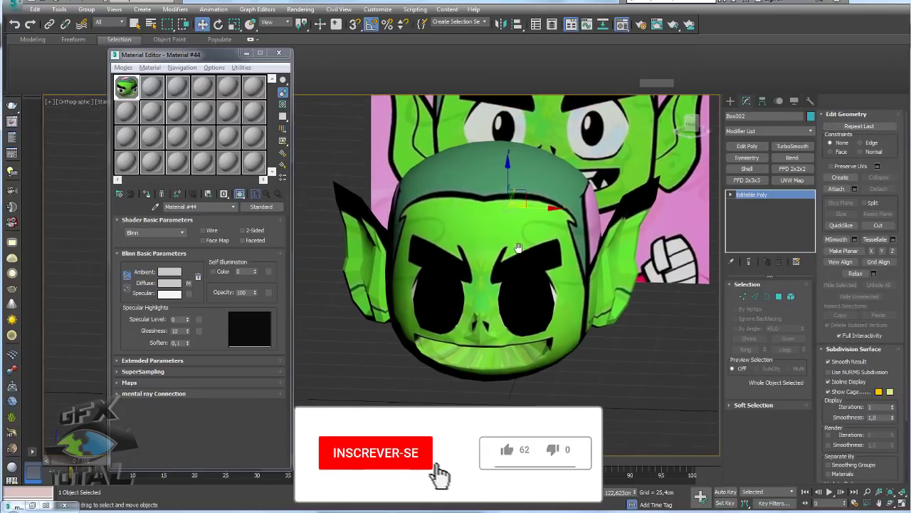
- Delete the head's left-half polygons and add a flipped X-axis Symmetry modifier
middle_click_drag(593, 243, 618, 244)
left_click(779, 296)
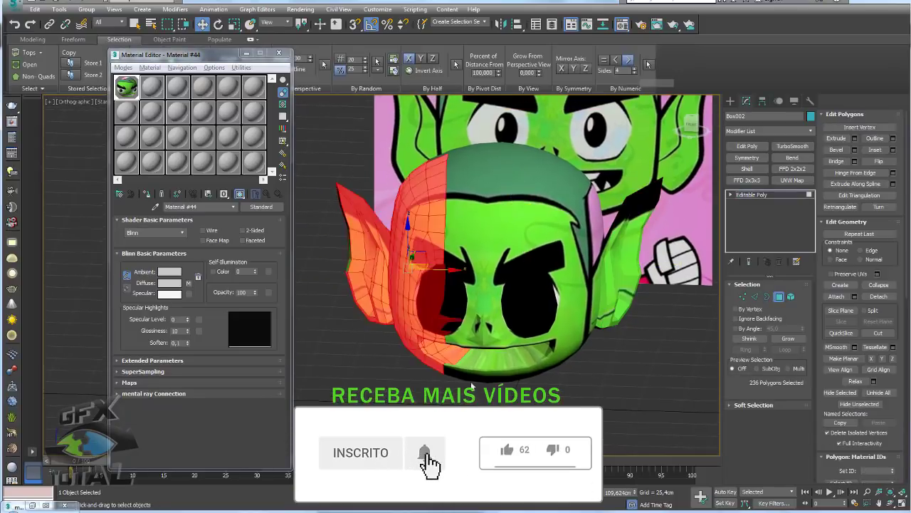
key("Delete")
left_click(753, 195)
left_click(746, 157)
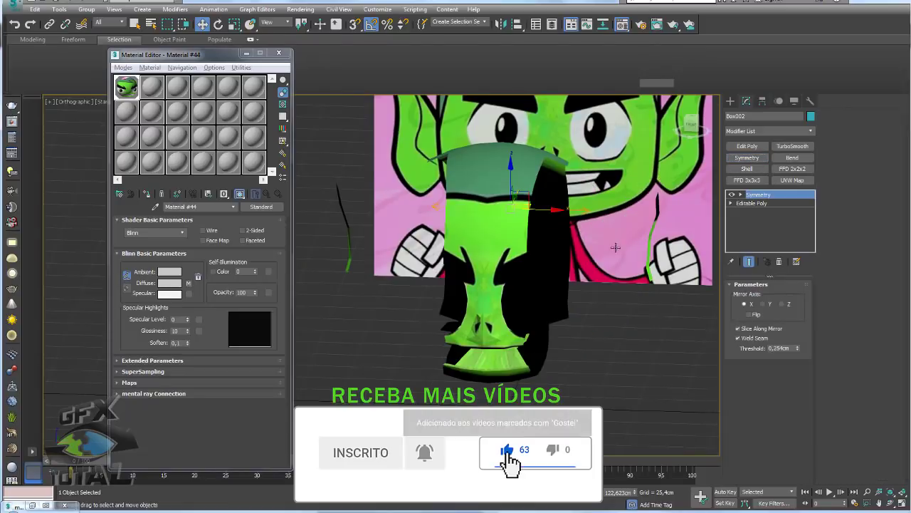
left_click(749, 314)
mouse_move(584, 299)
middle_mouse_down("alt")
mouse_move(635, 299)
mouse_move(647, 309)
mouse_move(655, 294)
mouse_move(617, 297)
middle_mouse_up("alt")
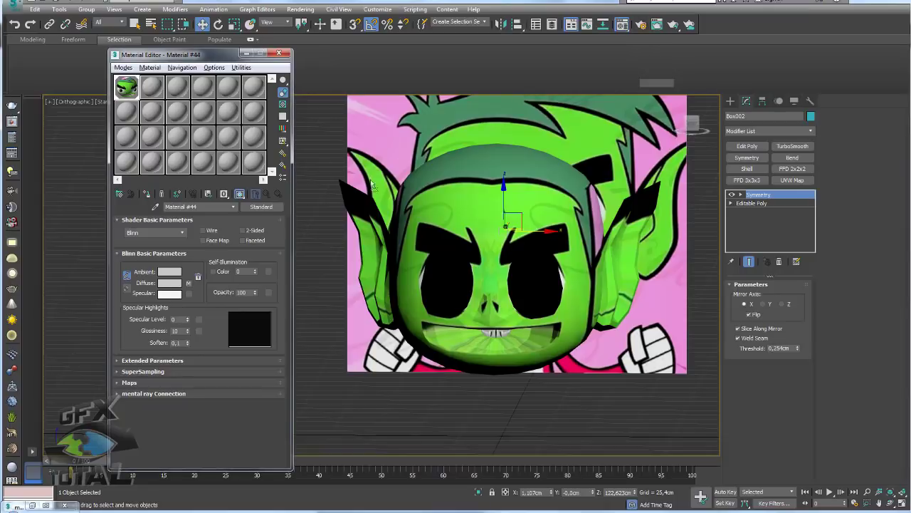
- Assign the plain grey material from slot 2 and view the head in Perspective
left_click_drag(152, 86, 488, 225)
middle_click_drag(530, 270, 511, 295, "alt")
key("p")
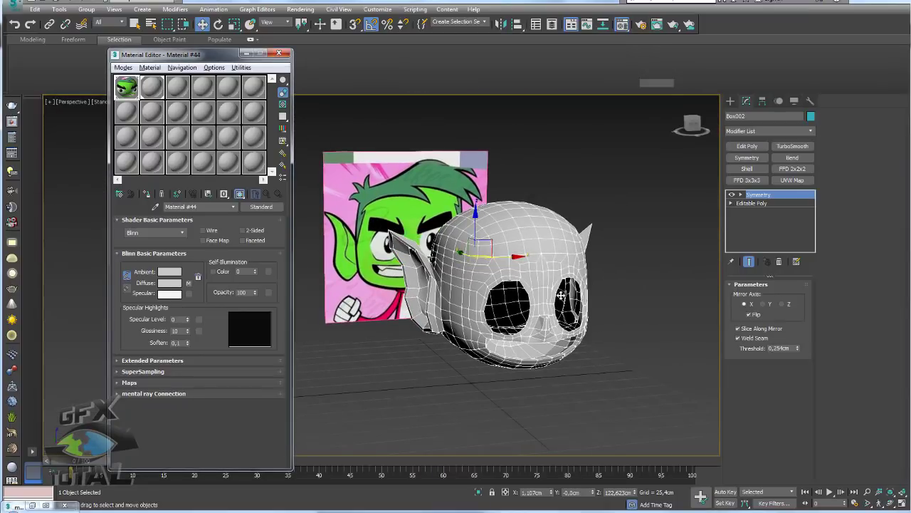
middle_click_drag(525, 331, 542, 322, "alt")
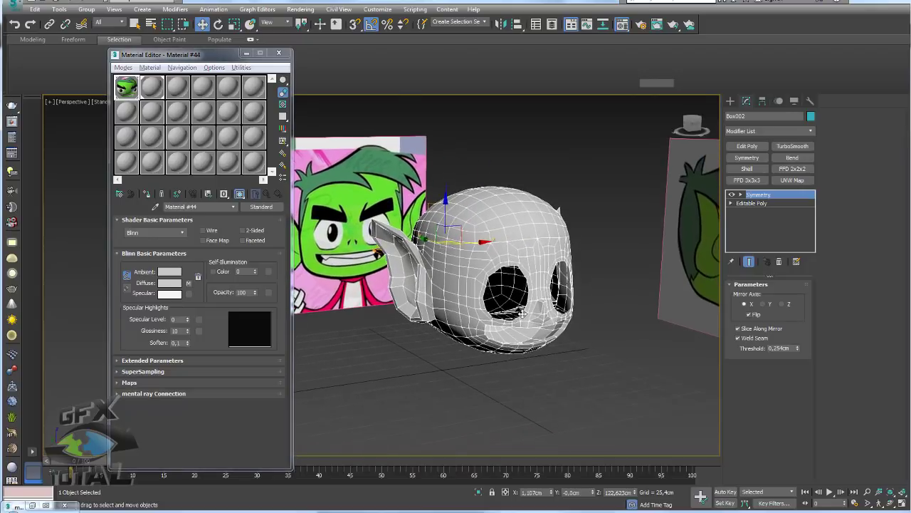
scroll(542, 322, "up", 2)
scroll(542, 322, "up", 2)
scroll(542, 324, "down", 4)
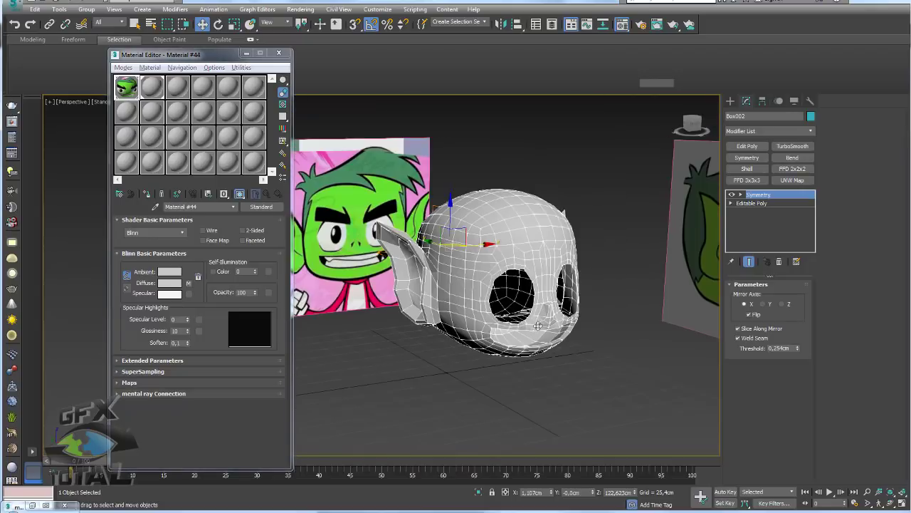